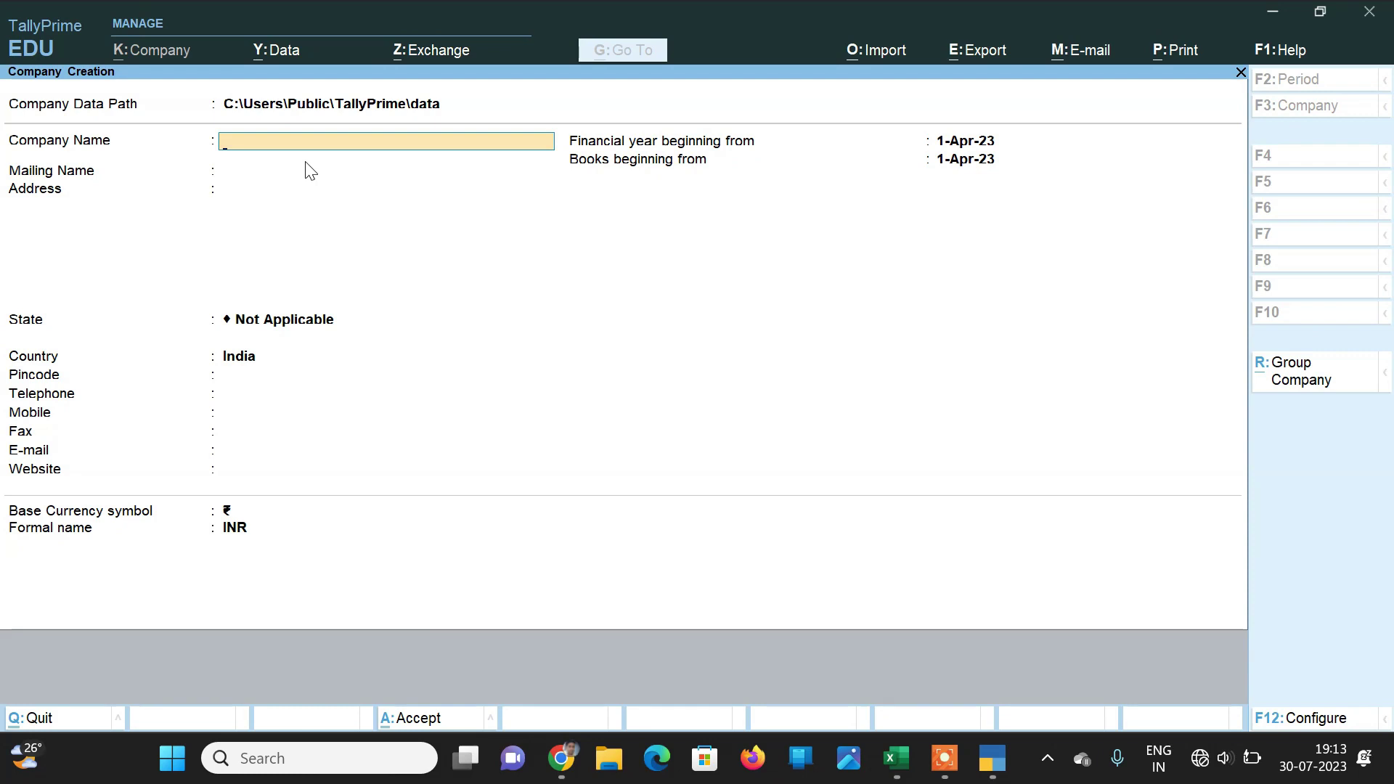
Step: Enter company name Krishna Computers, address Bandikui and state Rajasthan, keeping the default books date
text(Krishna Computers)
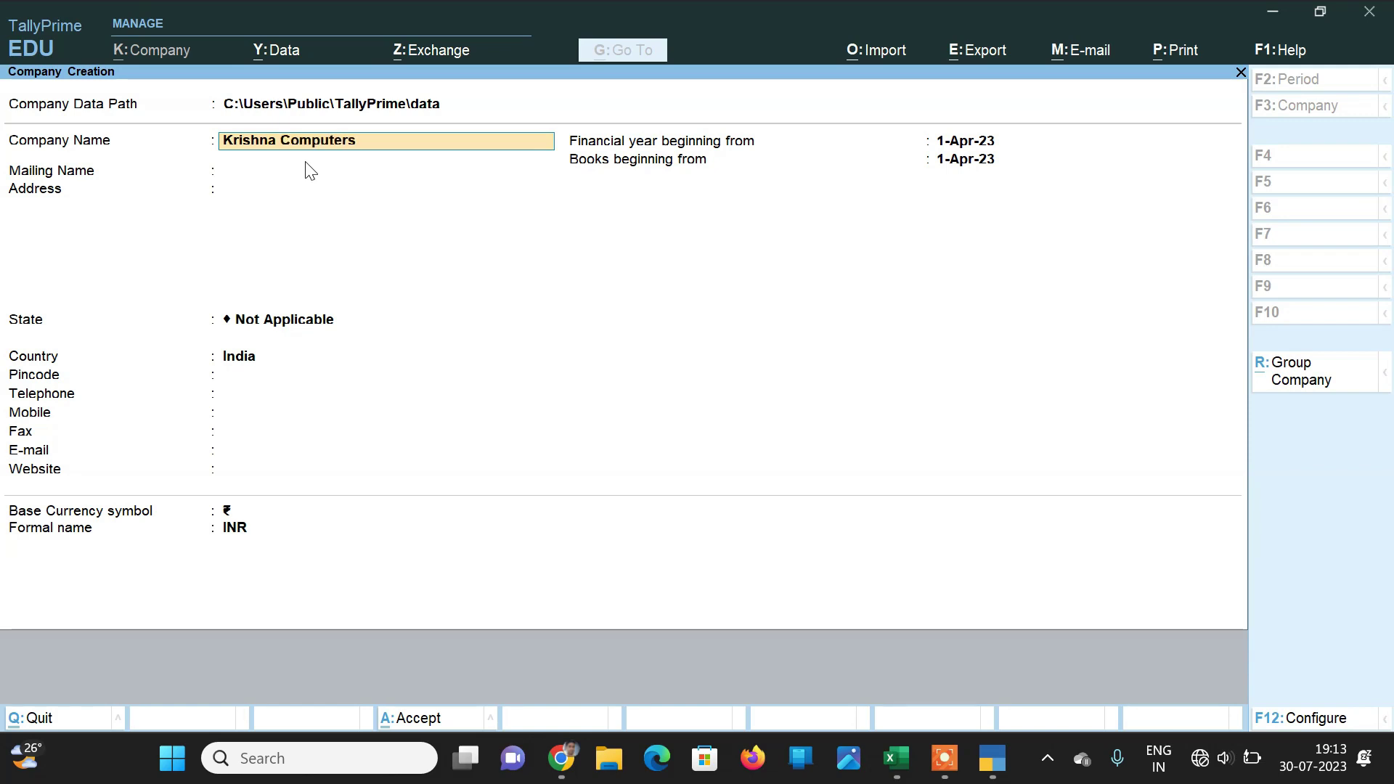
key(Return)
key(Return)
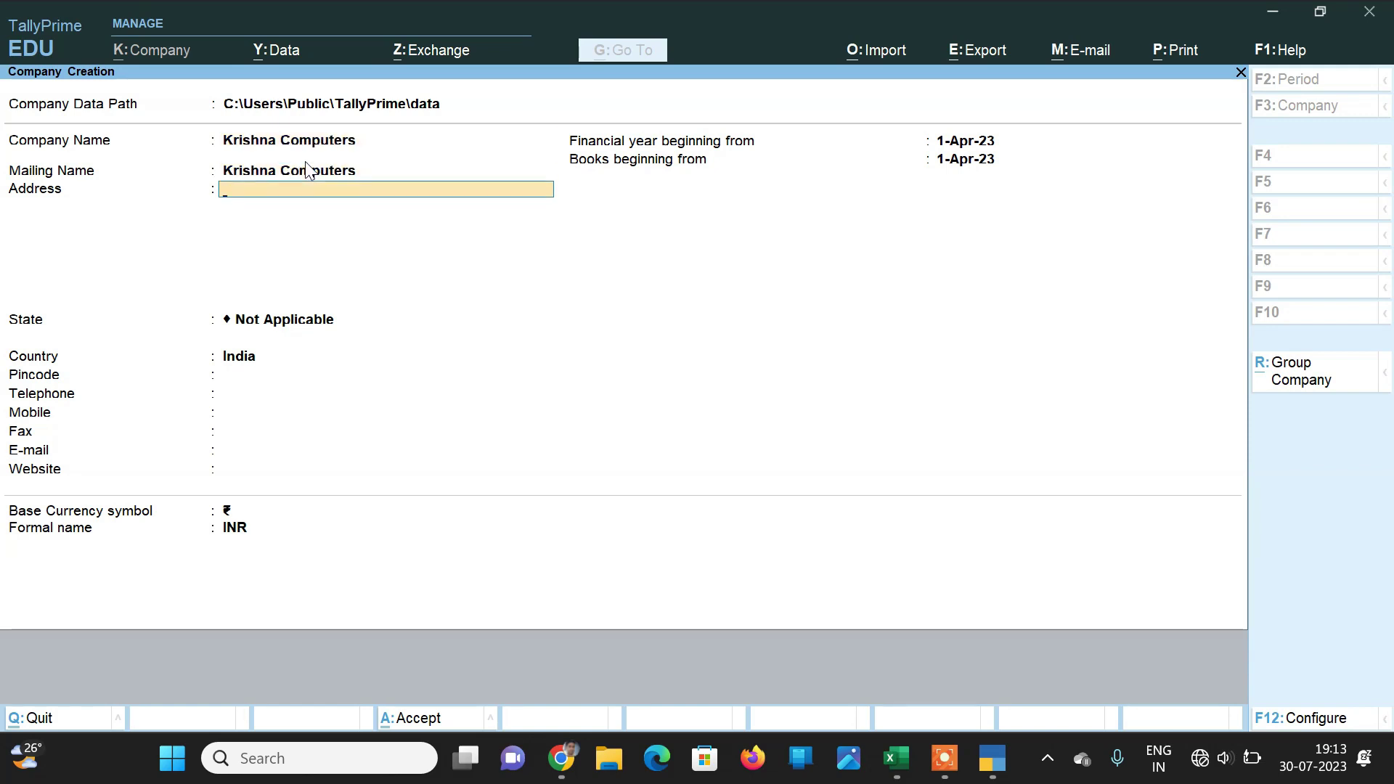
text(Ba)
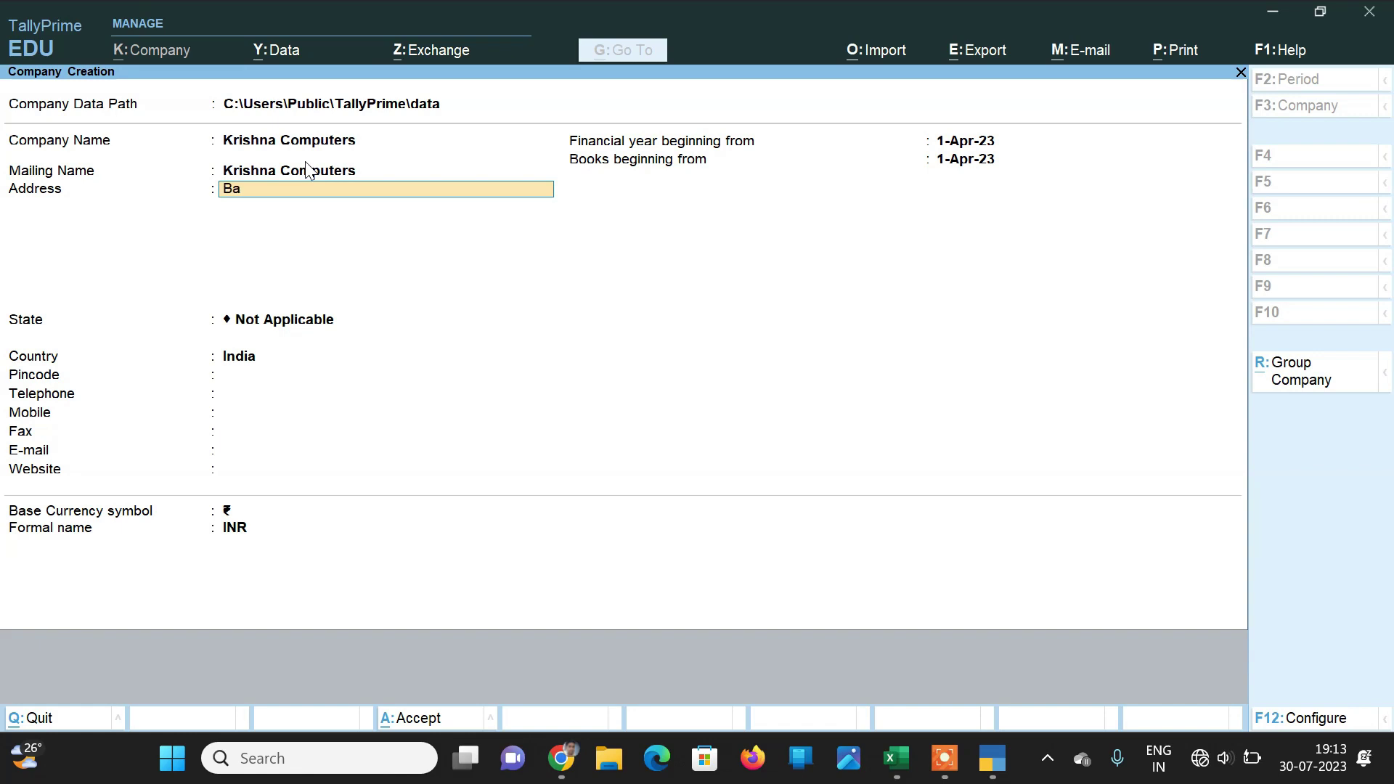
text(ndikui)
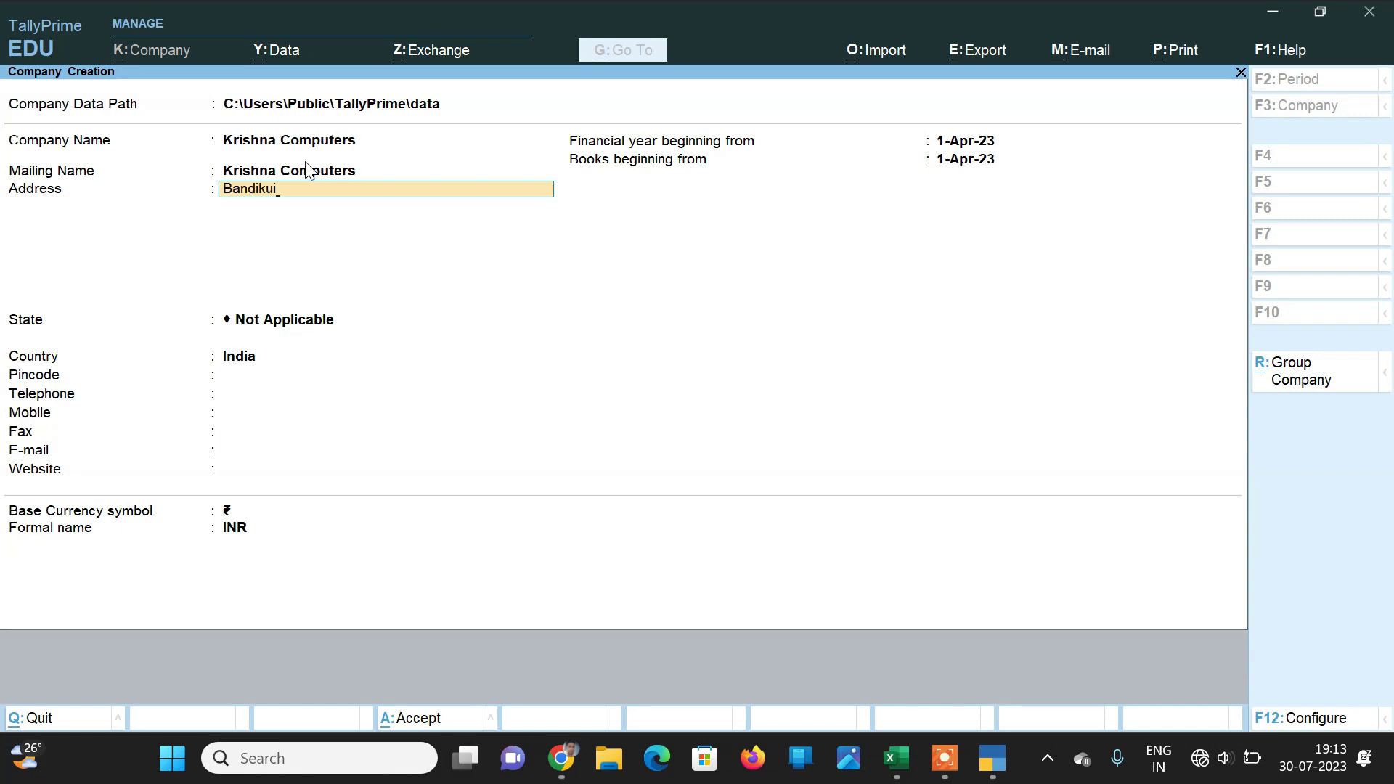
key(Return)
key(Return)
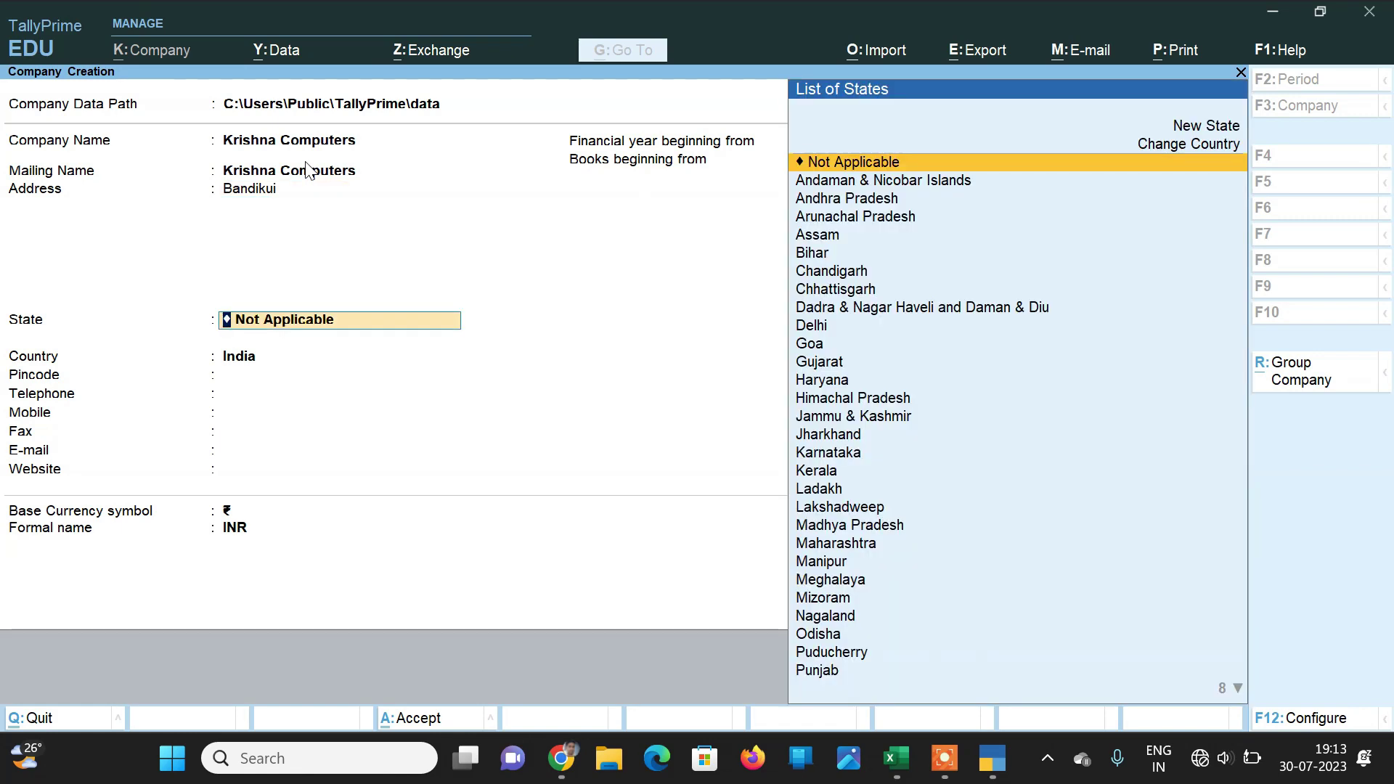
text(R)
key(Return)
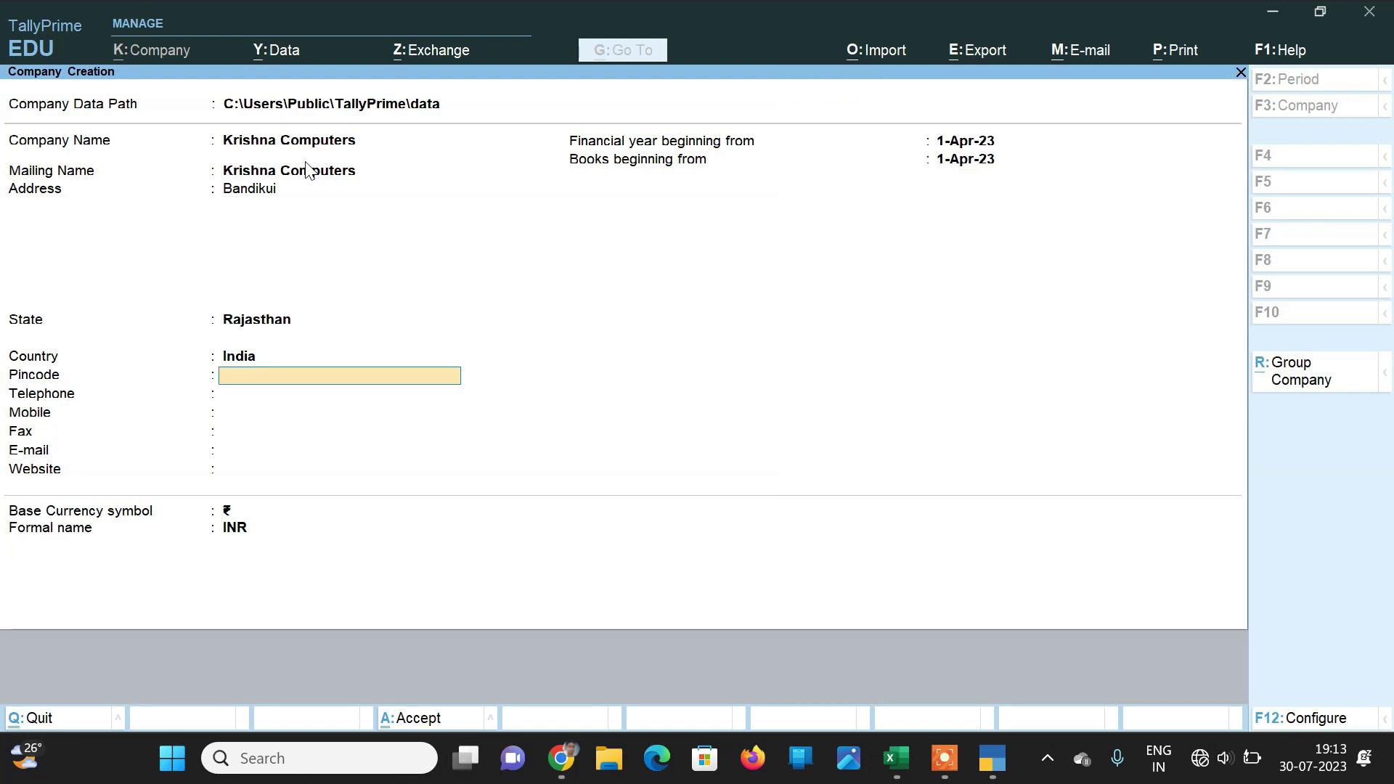
key(Return)
key(Return)
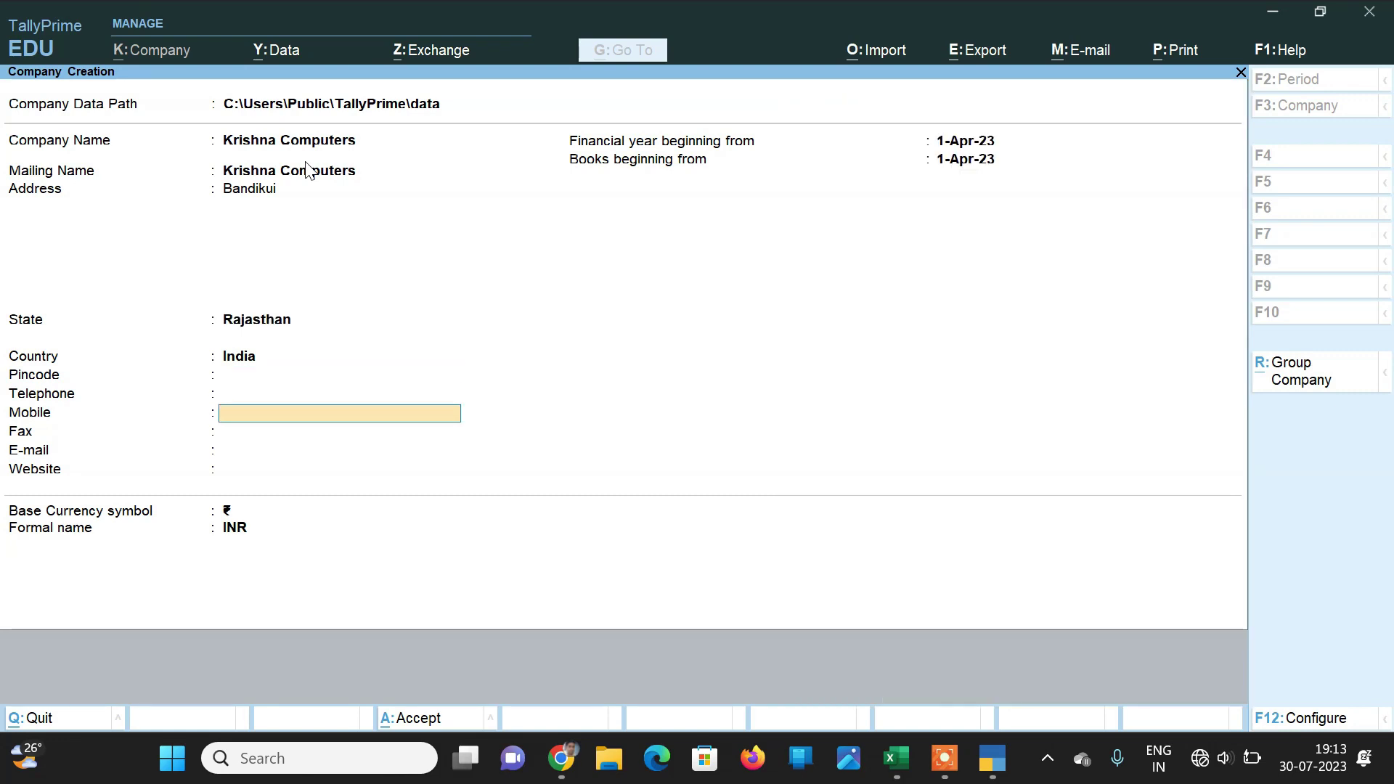
key(Return)
key(Return)
key(Return)
key(Return)
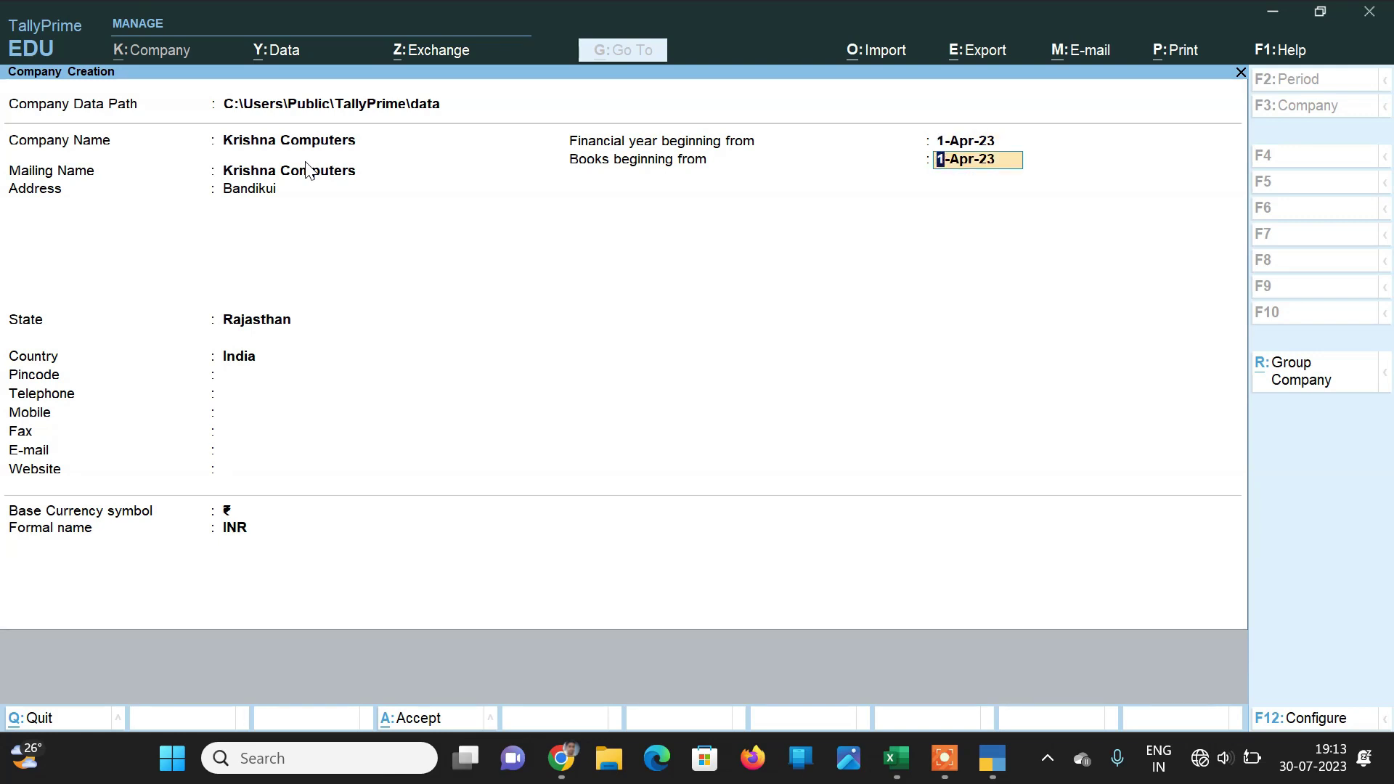
key(Return)
key(Return)
key(Return)
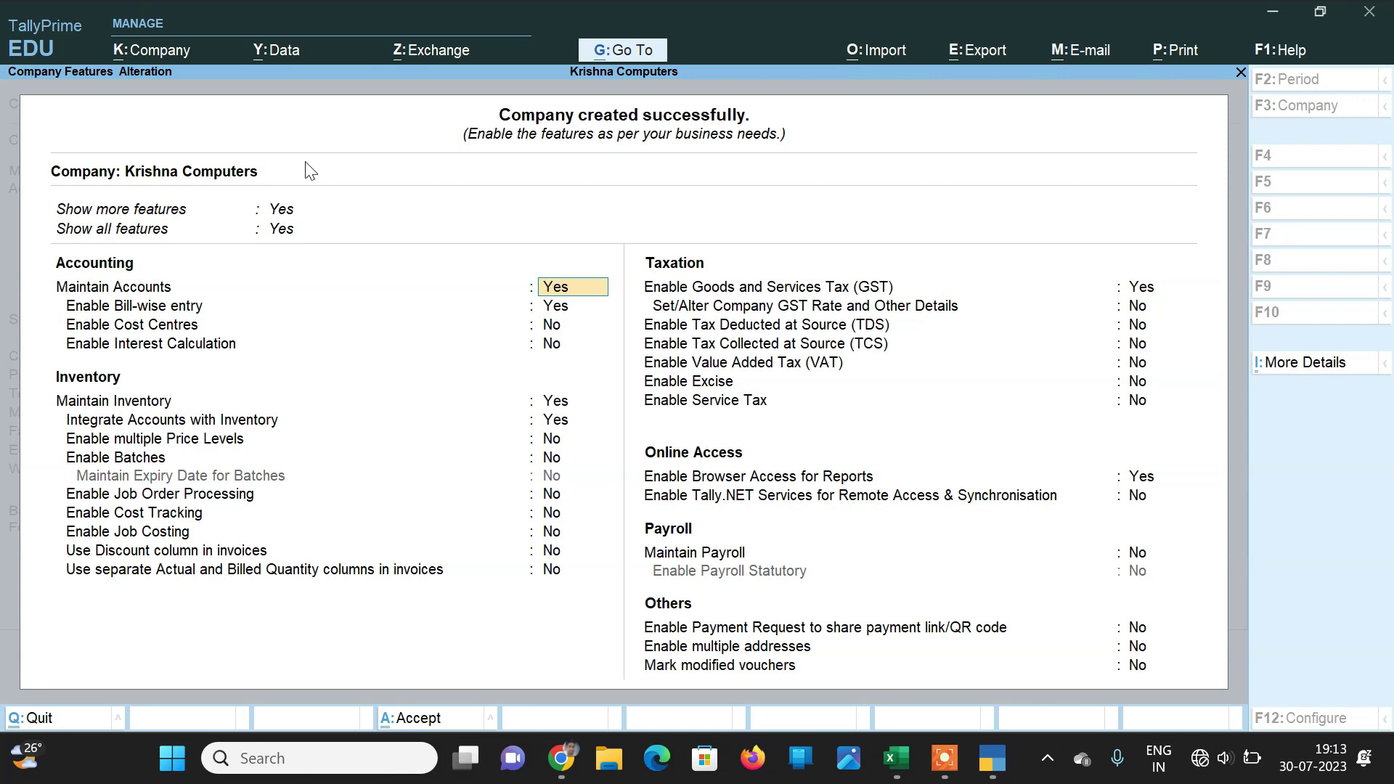
Step: Enable GST with Rajasthan as the state and Regular registration type
key(Return)
key(Return)
key(Return)
key(Return)
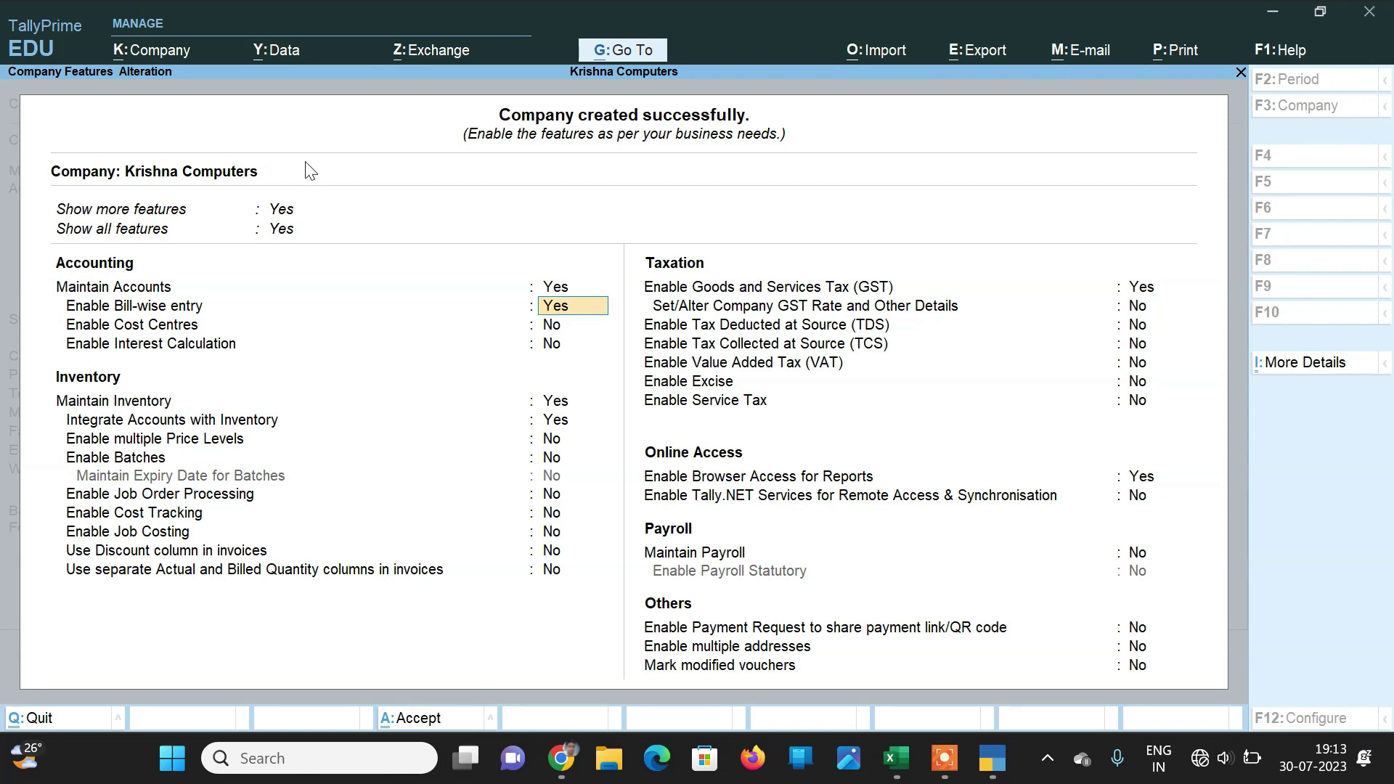
key(Return)
key(Return)
key(Return)
key(Return)
key(Return)
key(Return)
key(Return)
key(Return)
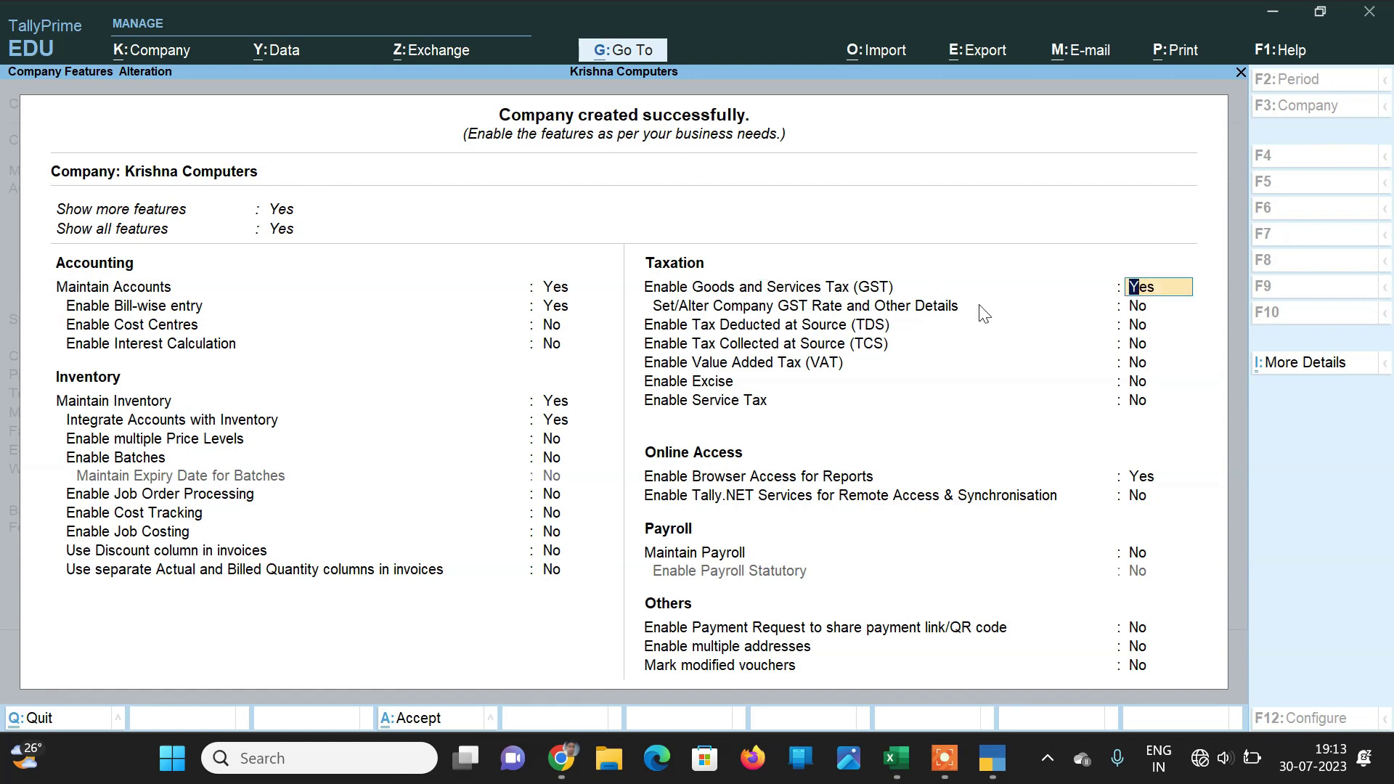
key(Return)
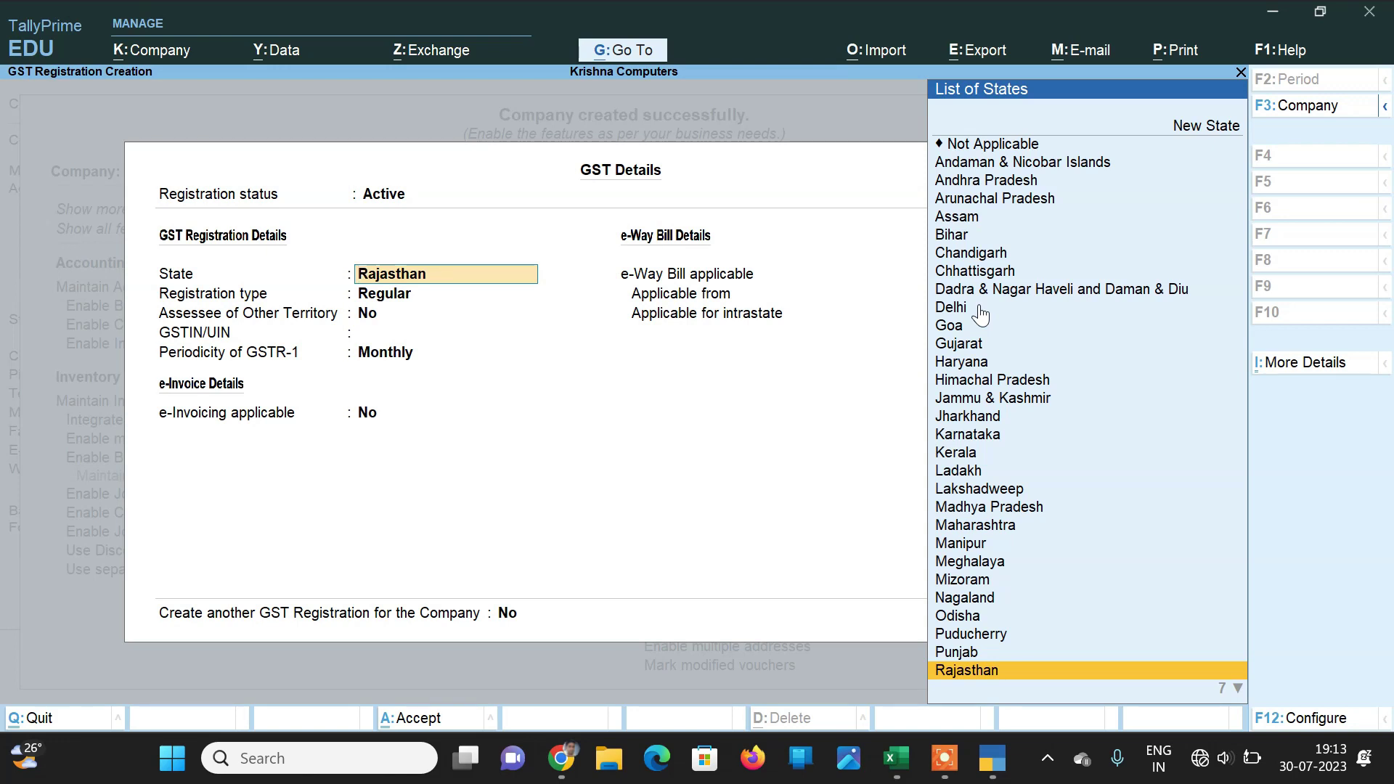
key(Return)
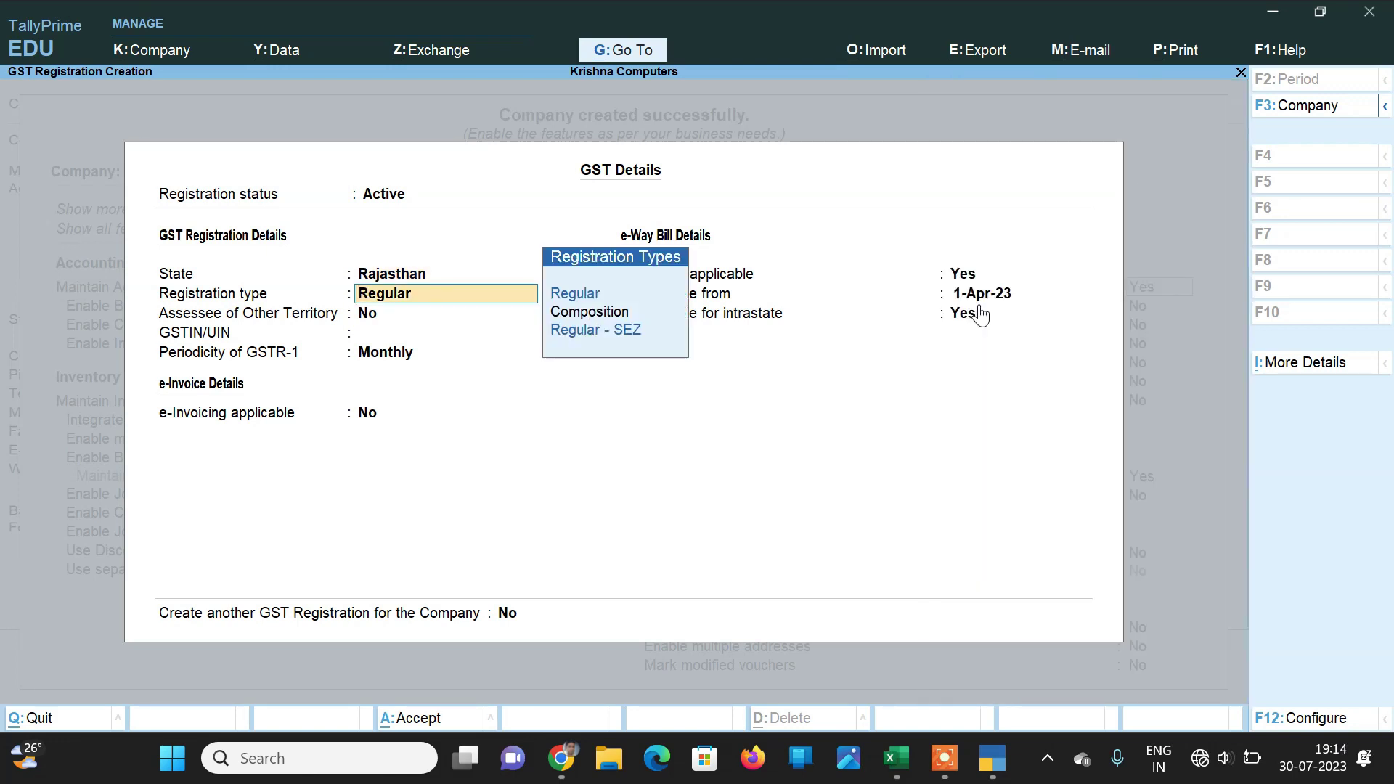
key(Return)
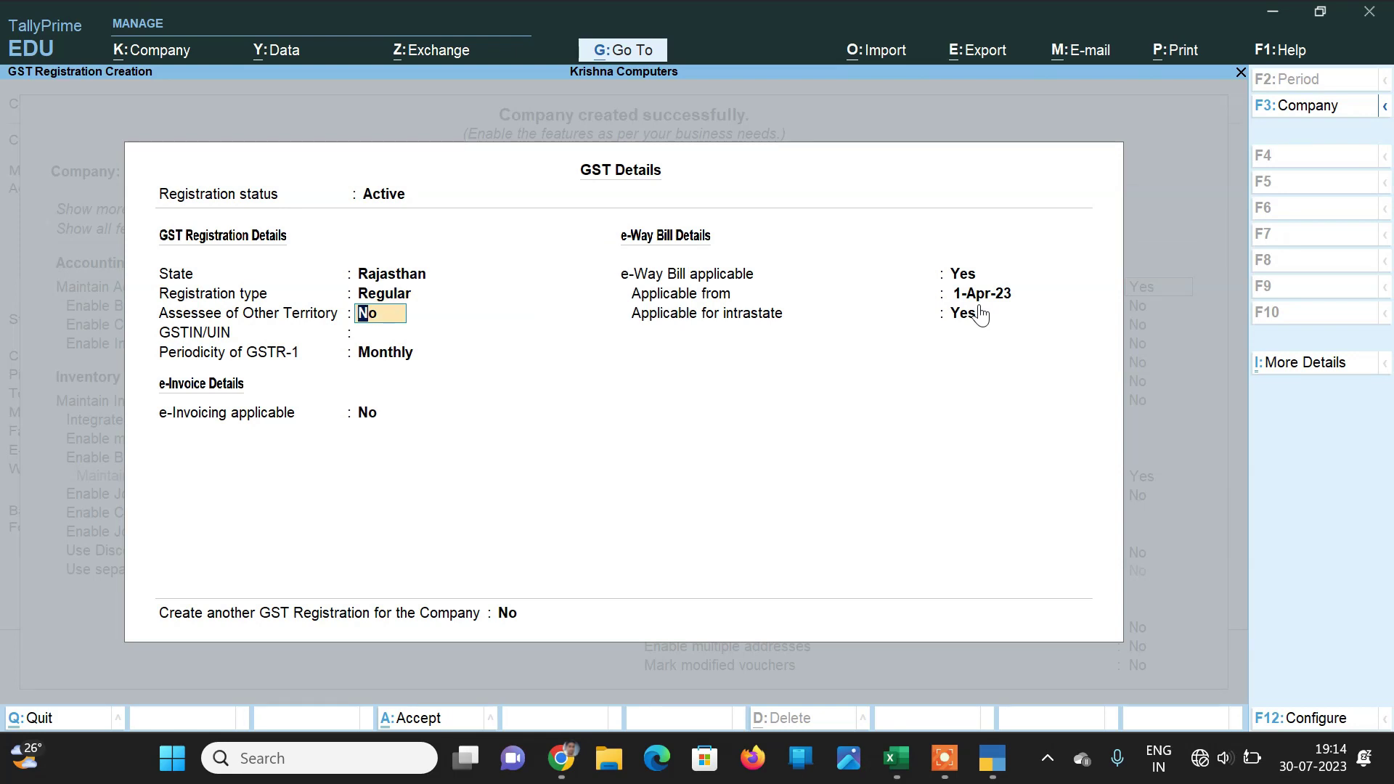
key(Return)
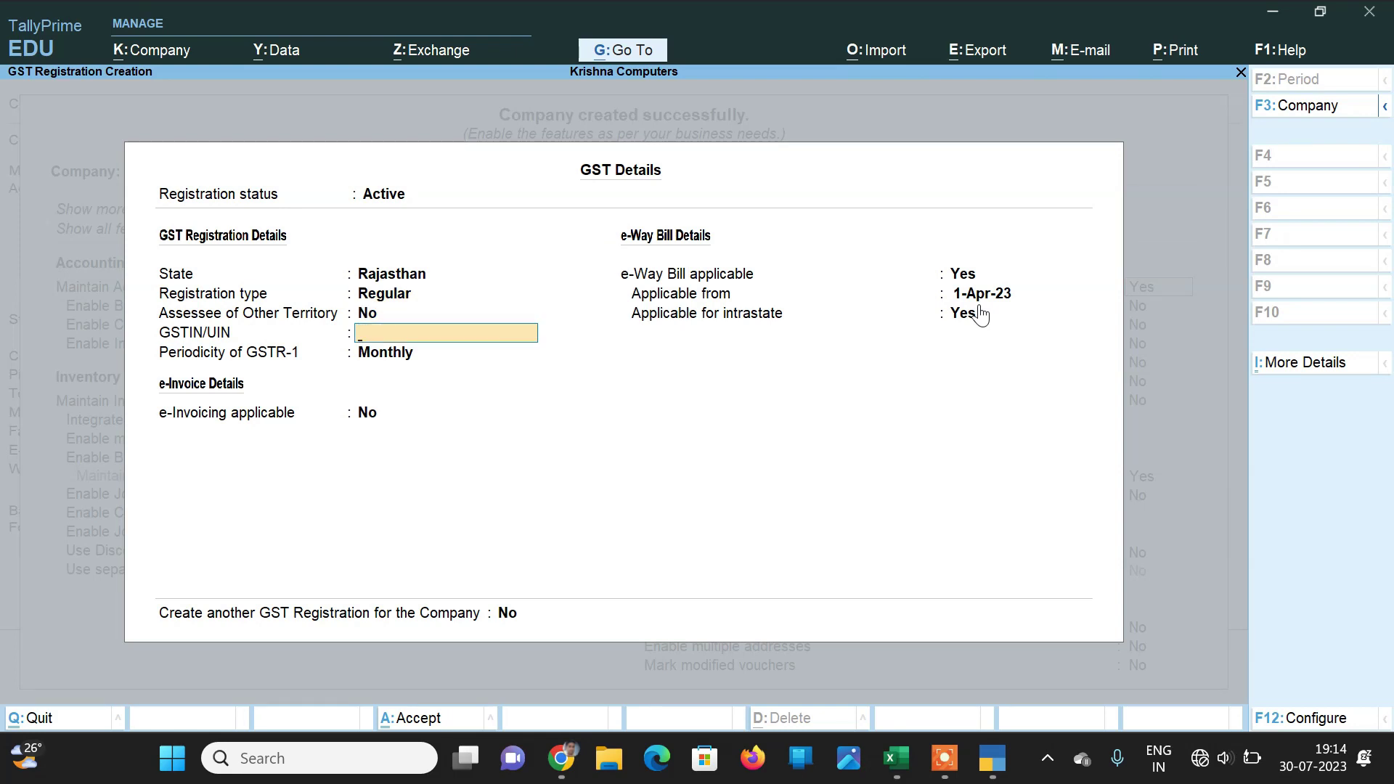
Step: Enter the company's GSTIN, keep monthly GSTR-1 and e-Way Bill applicable, and save the registration
key(ctrl+alt+v)
key(Return)
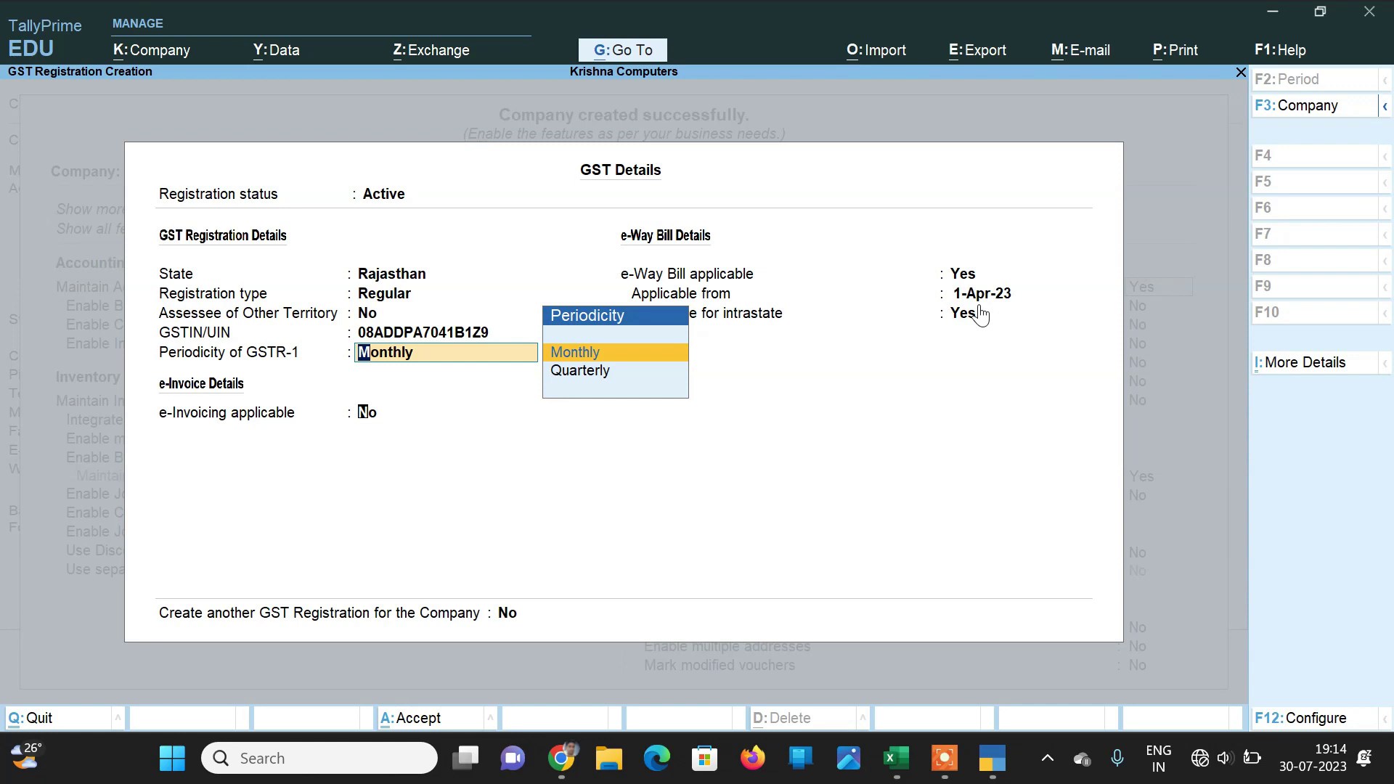
key(Return)
key(Return)
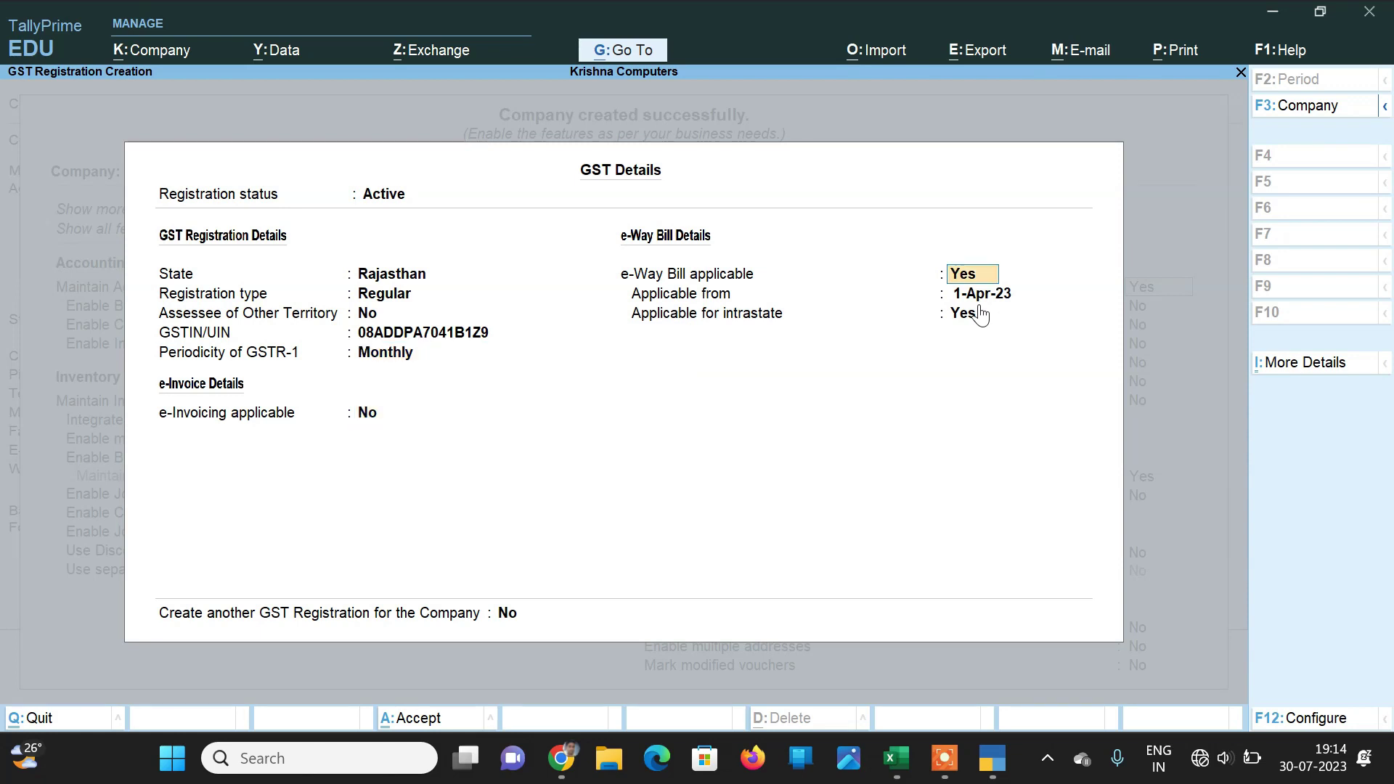
key(Return)
key(Return)
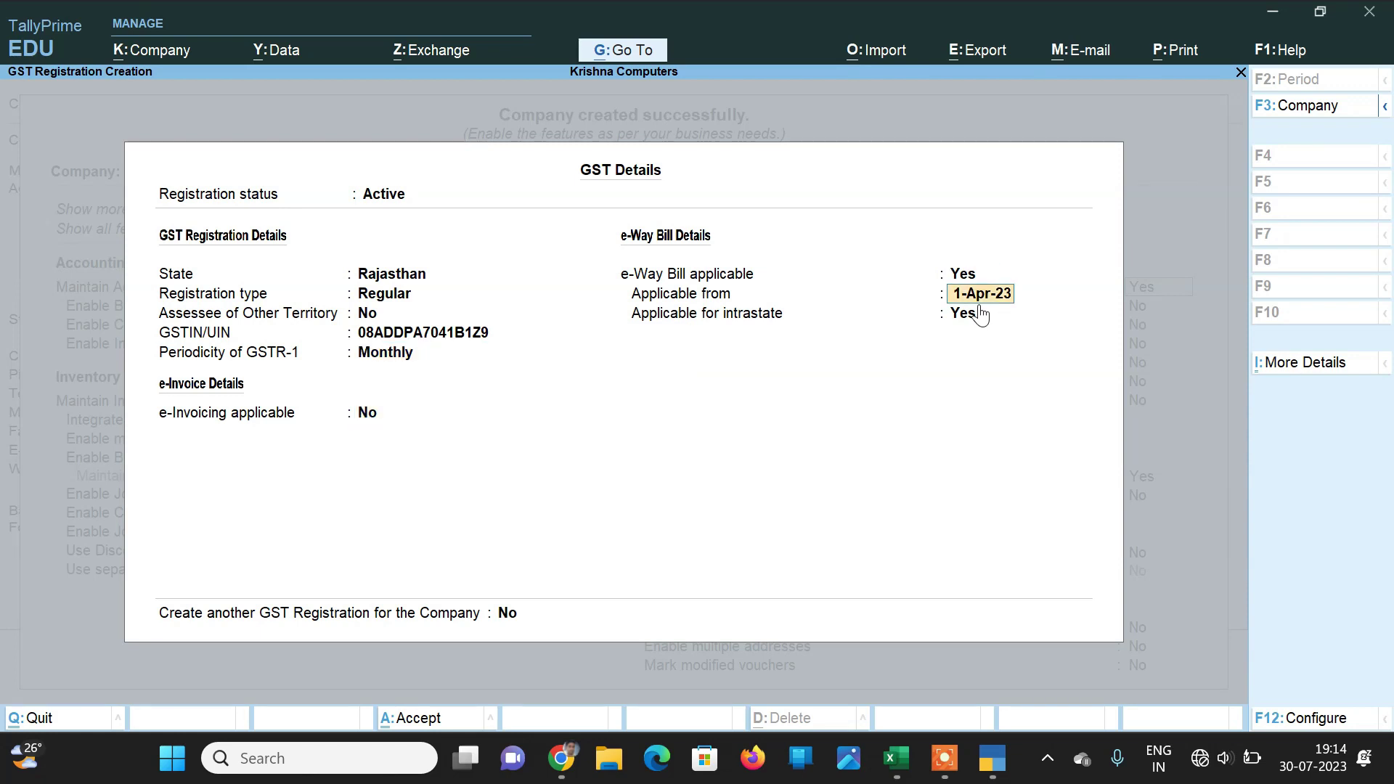
key(Return)
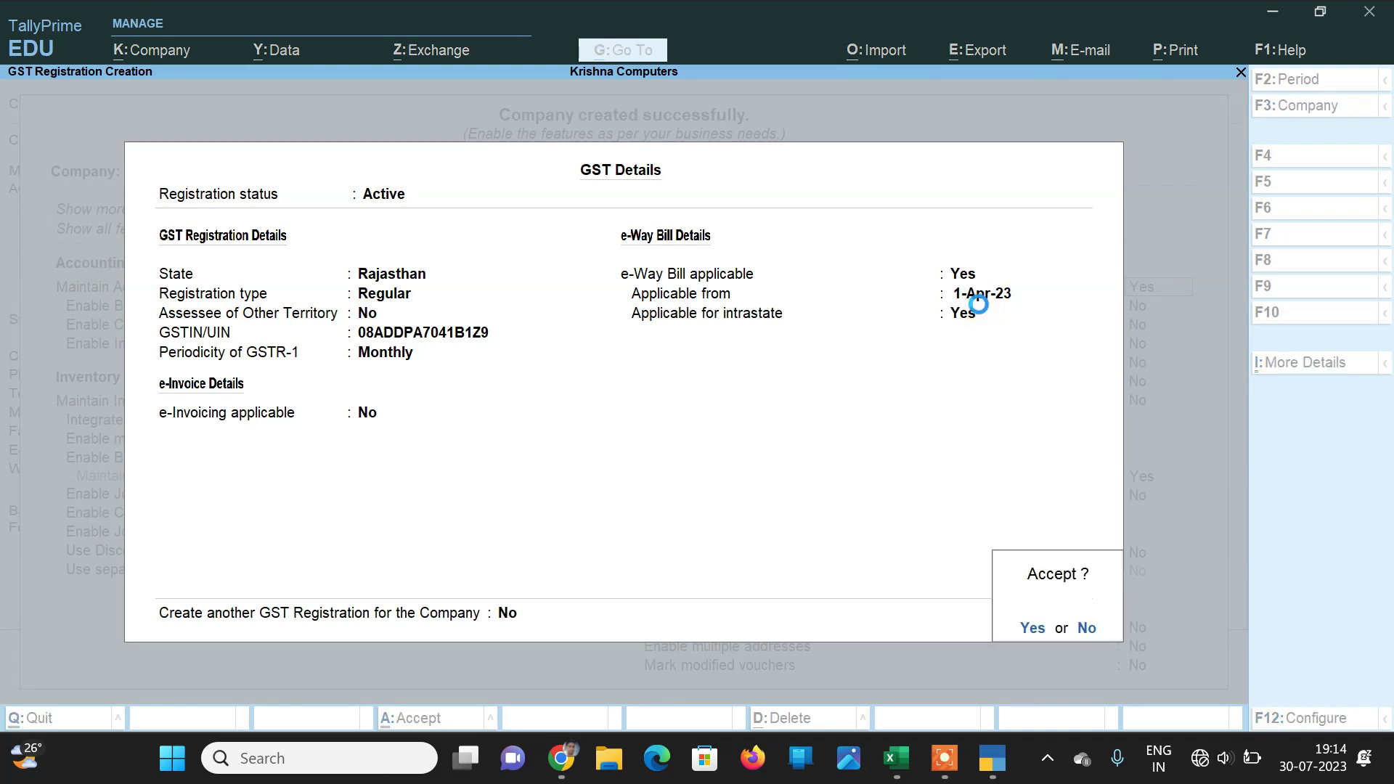
key(Return)
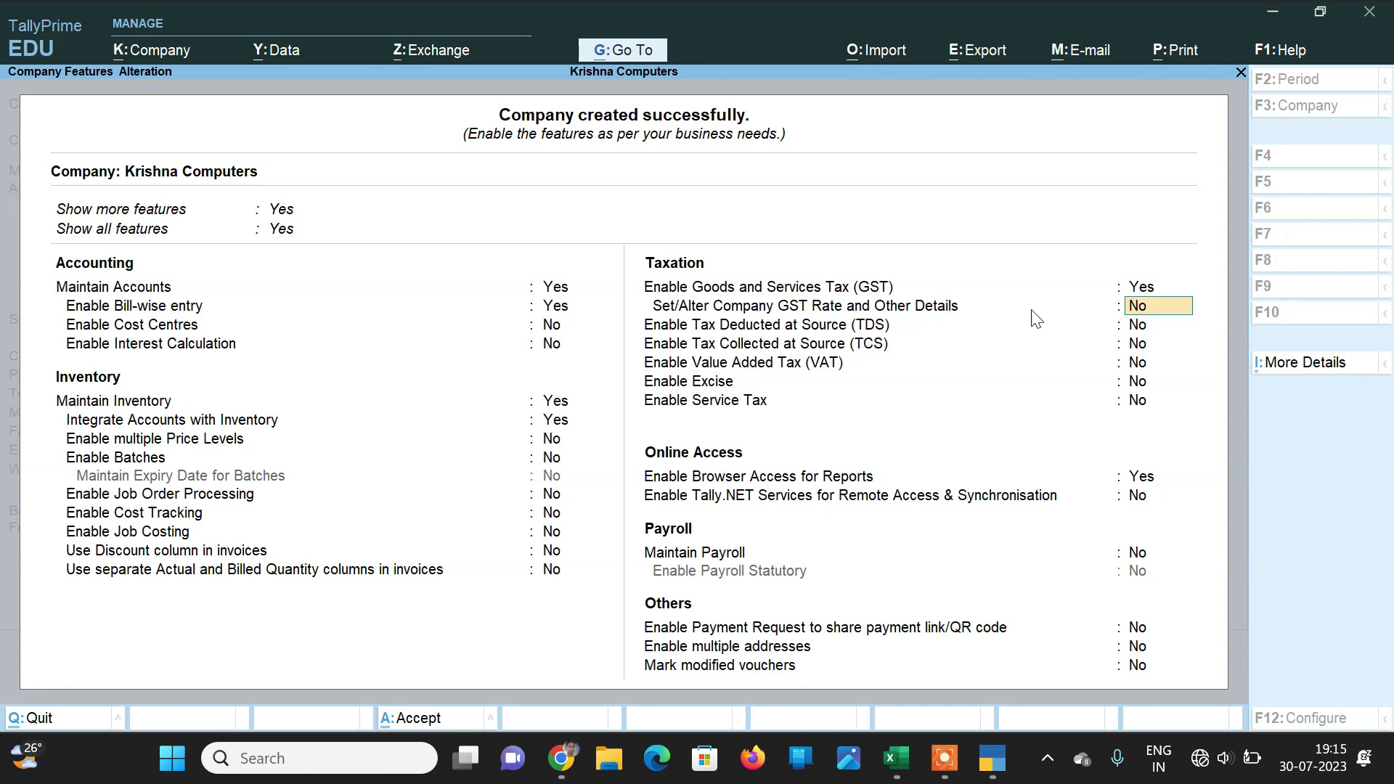
Step: Specify company HSN/SAC 76456 with the description Computer
text(y)
key(Return)
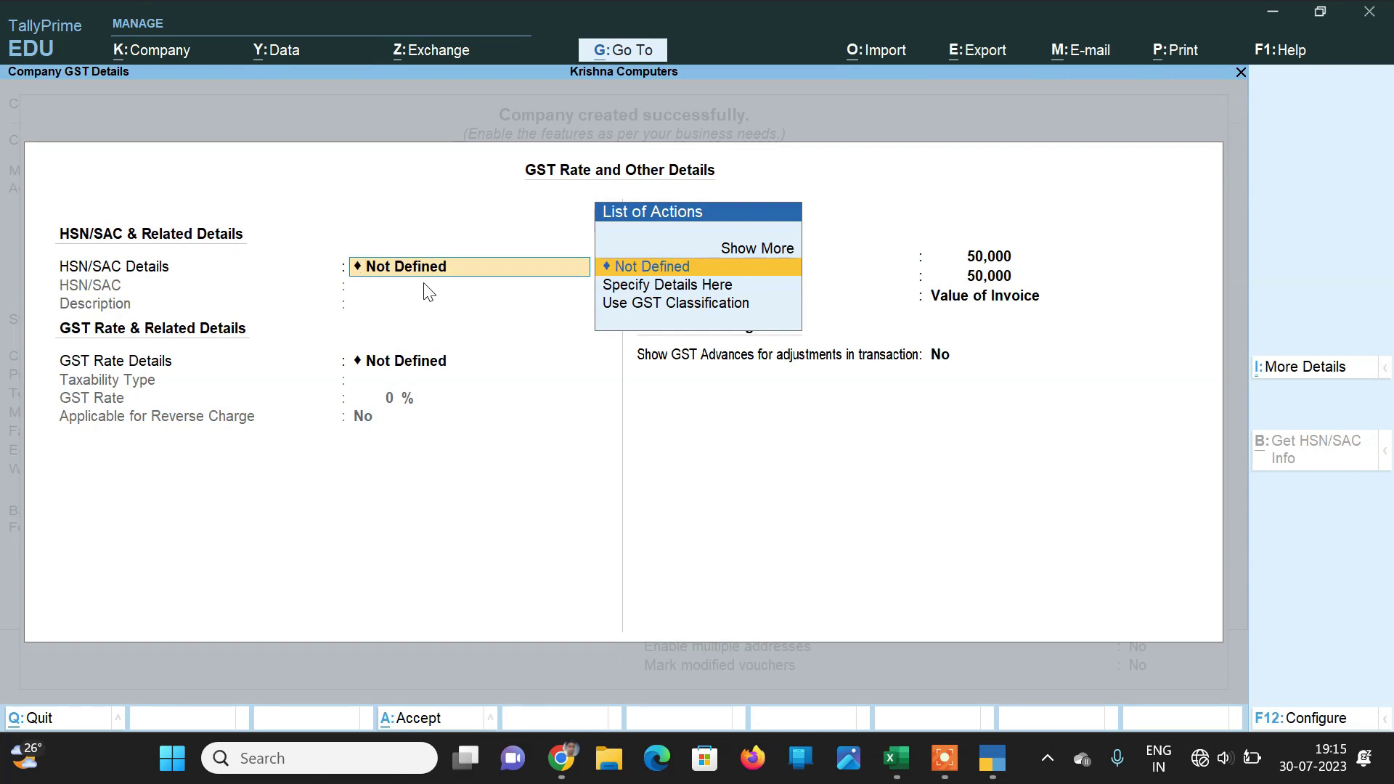
key(Down)
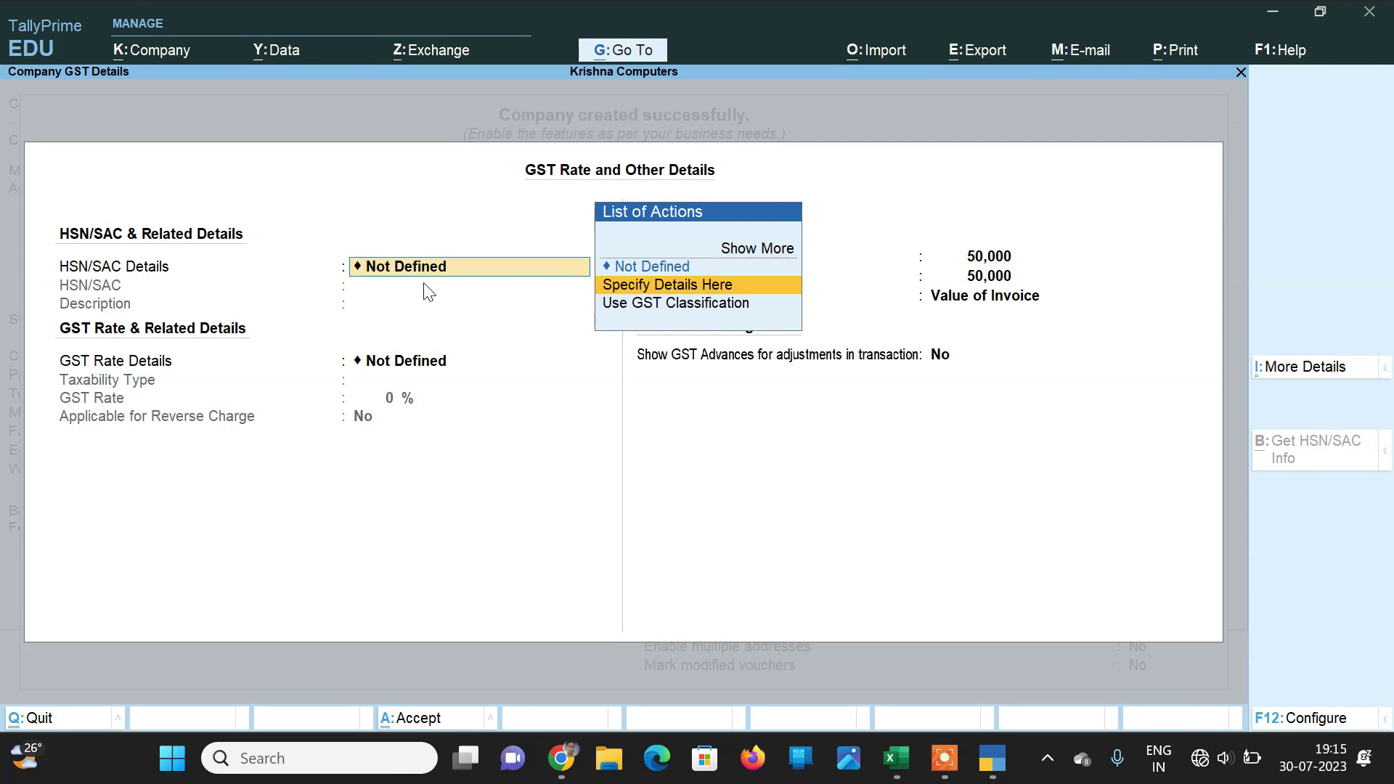
key(Return)
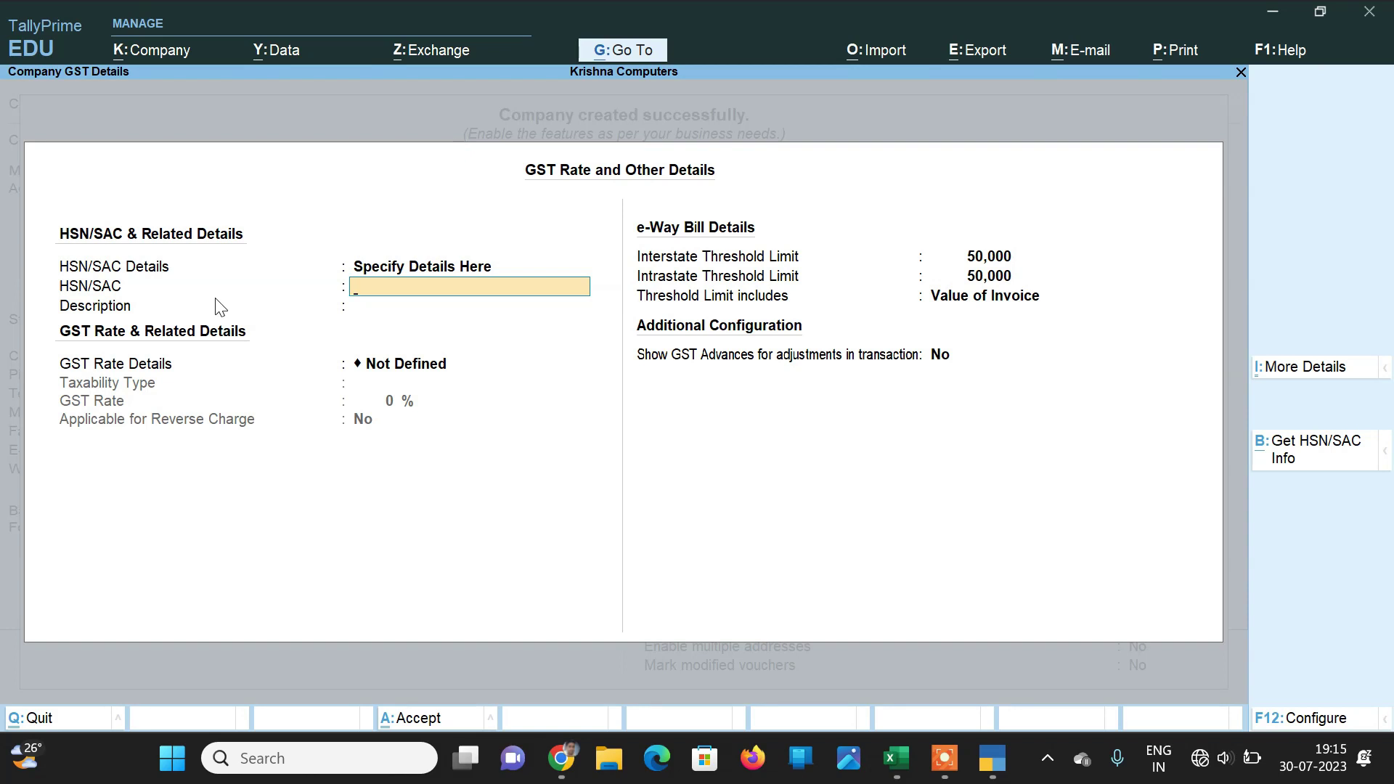
text(76456)
key(Return)
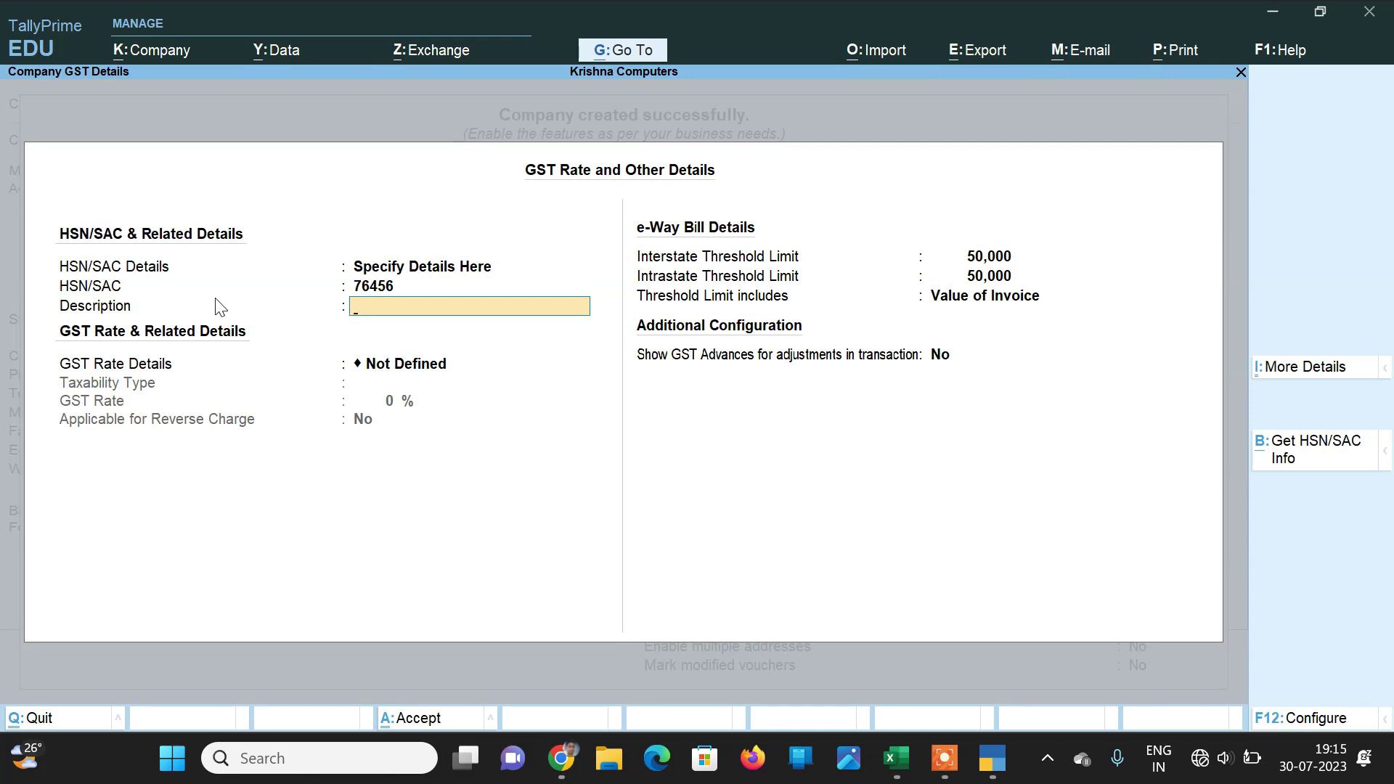
text(Computer)
key(Return)
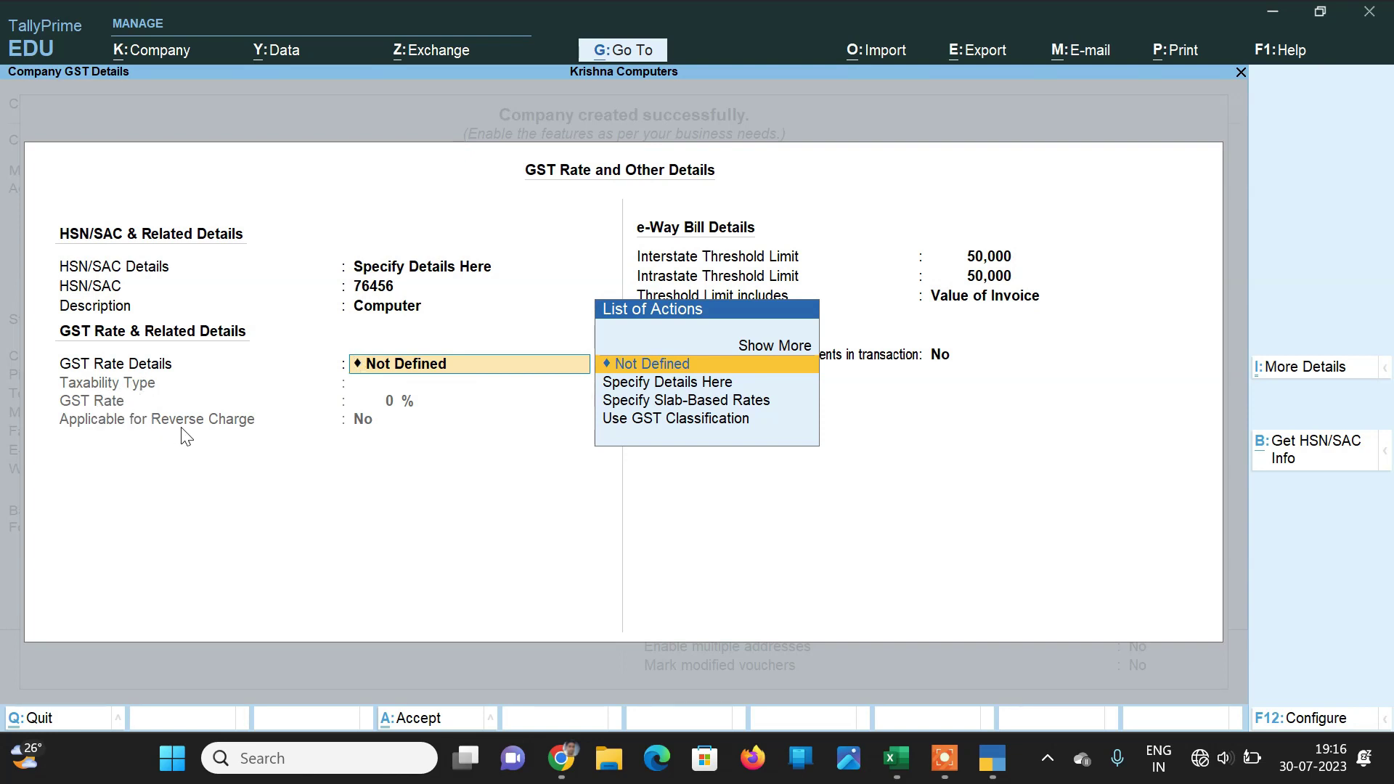
Step: Set Taxable at 18% GST, keeping e-Way Bill thresholds of 50,000 on Value of Invoice
key(Down)
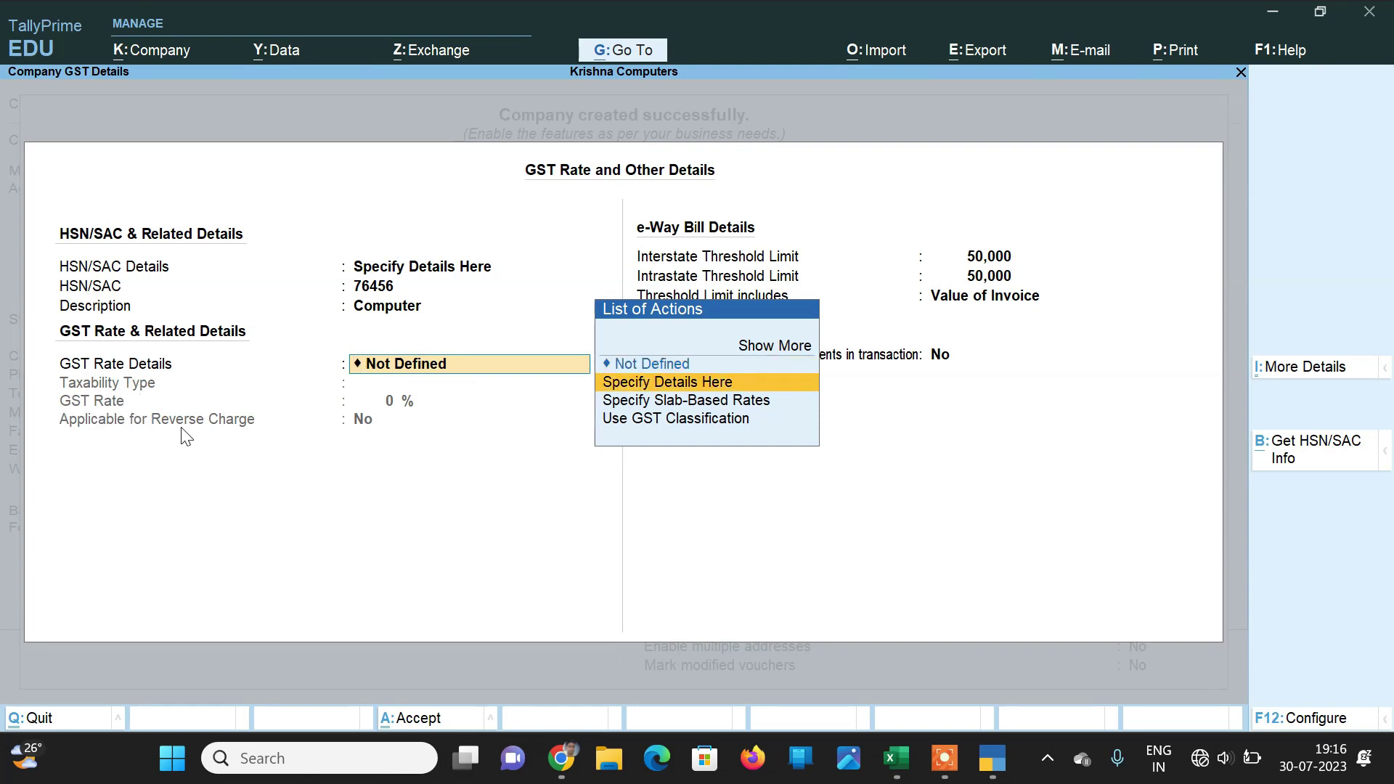
key(Return)
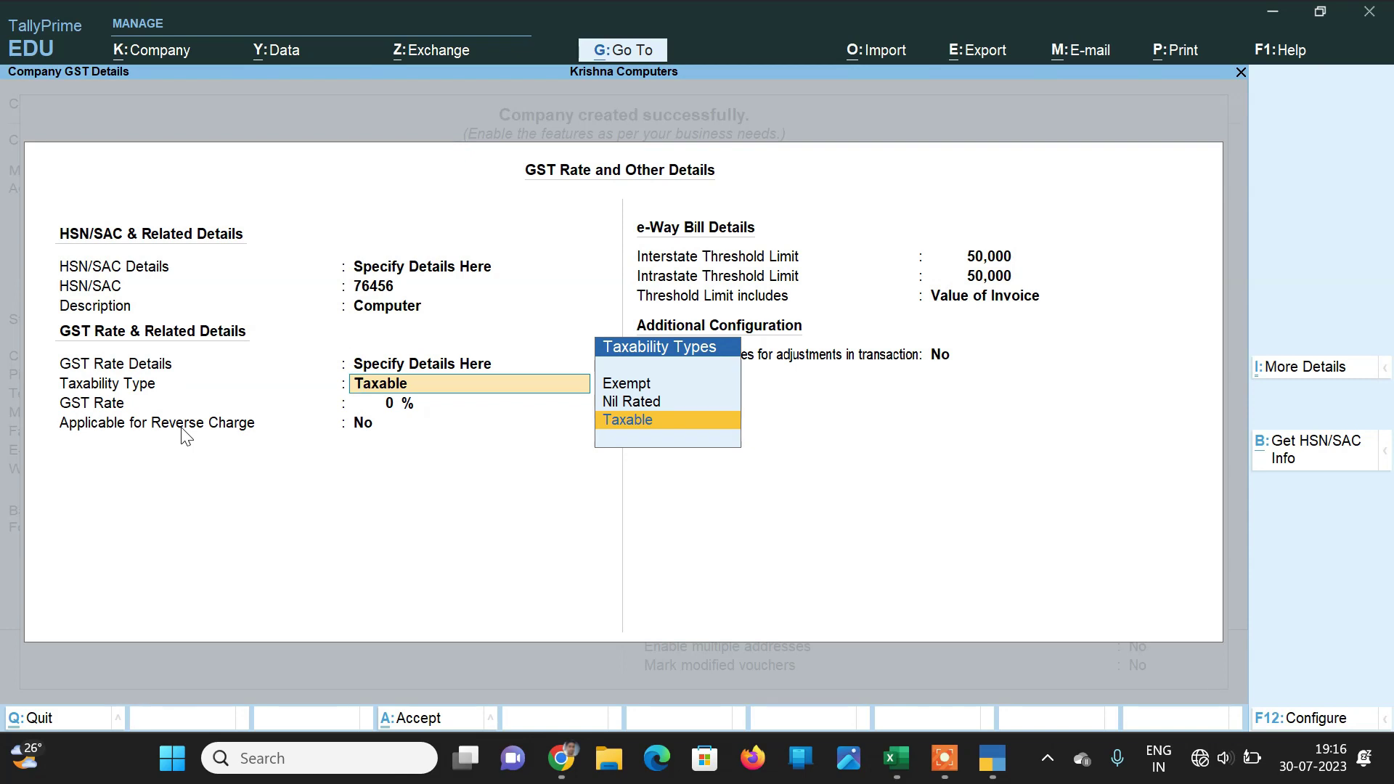
key(Return)
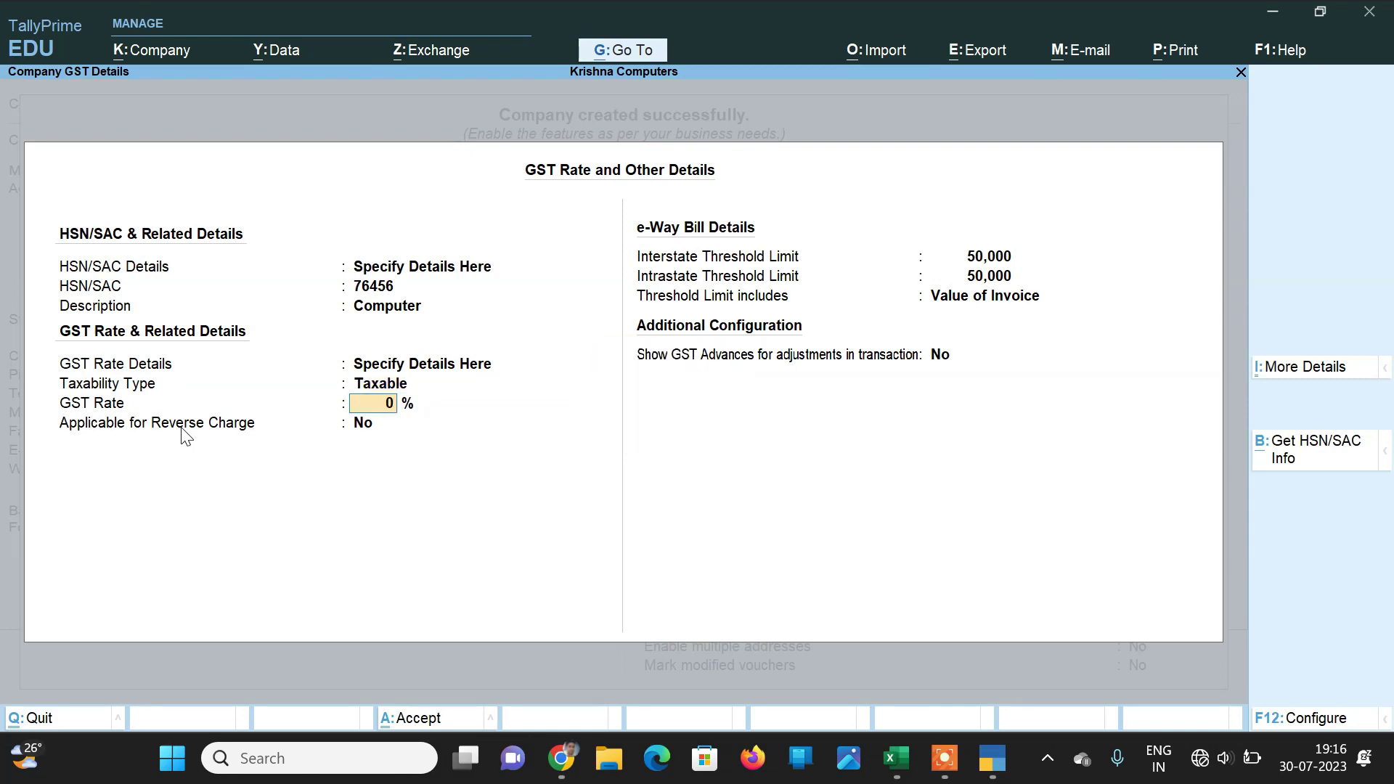
text(18)
key(Return)
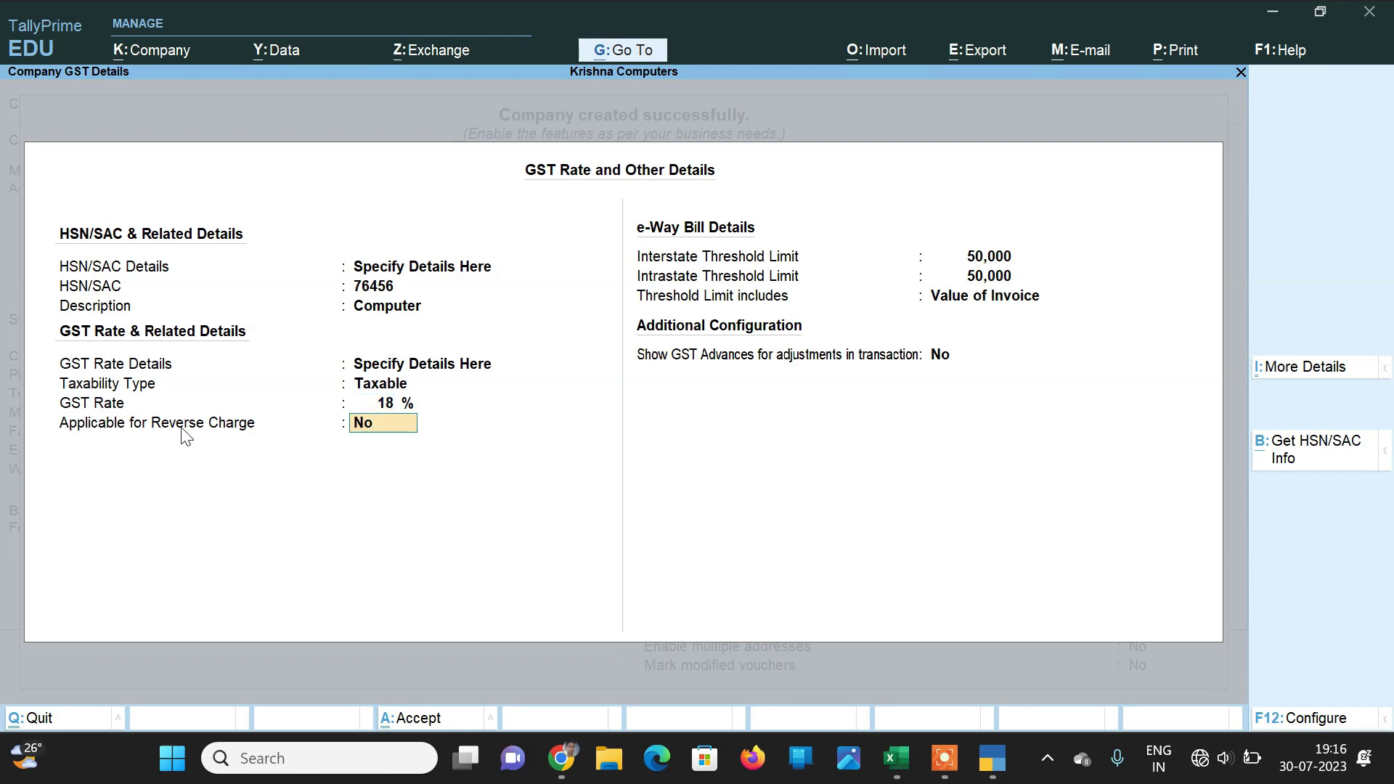
key(Return)
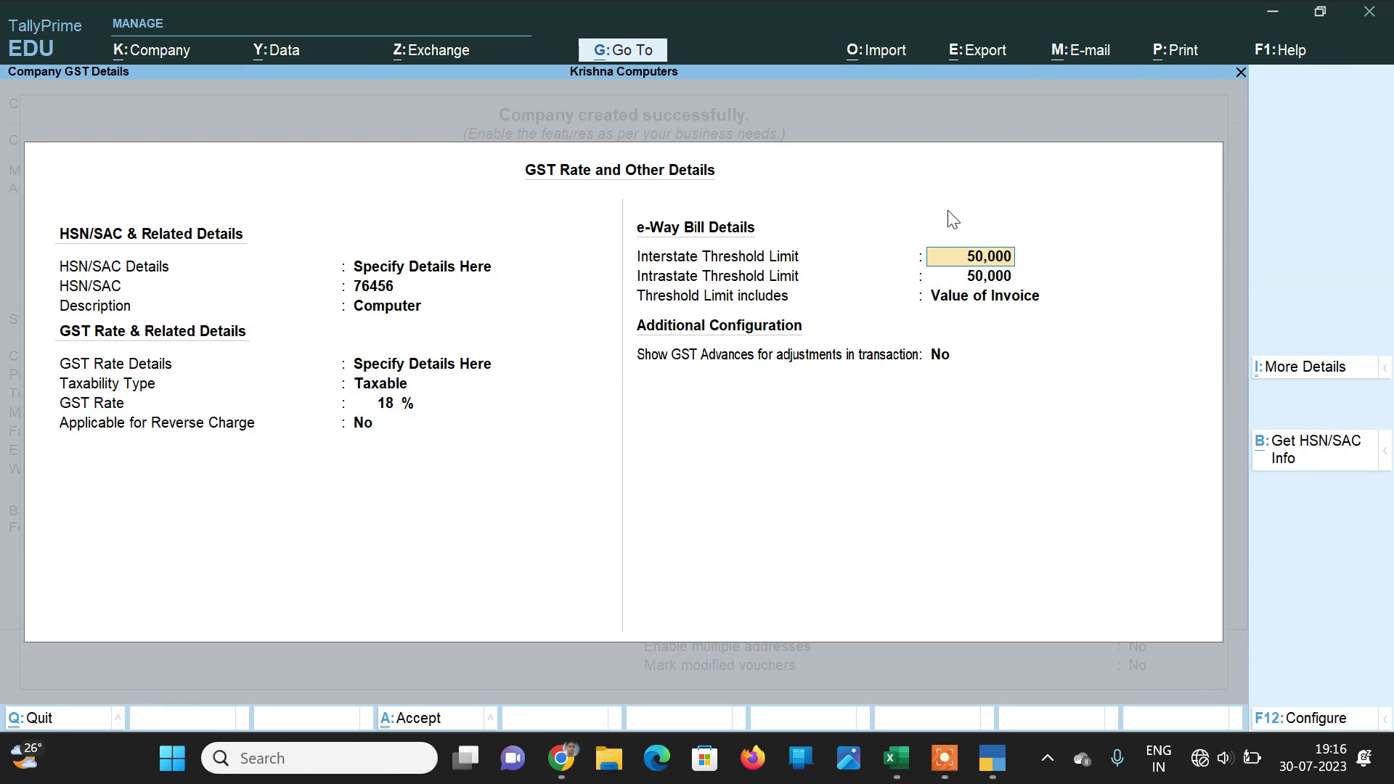
key(Return)
key(Return)
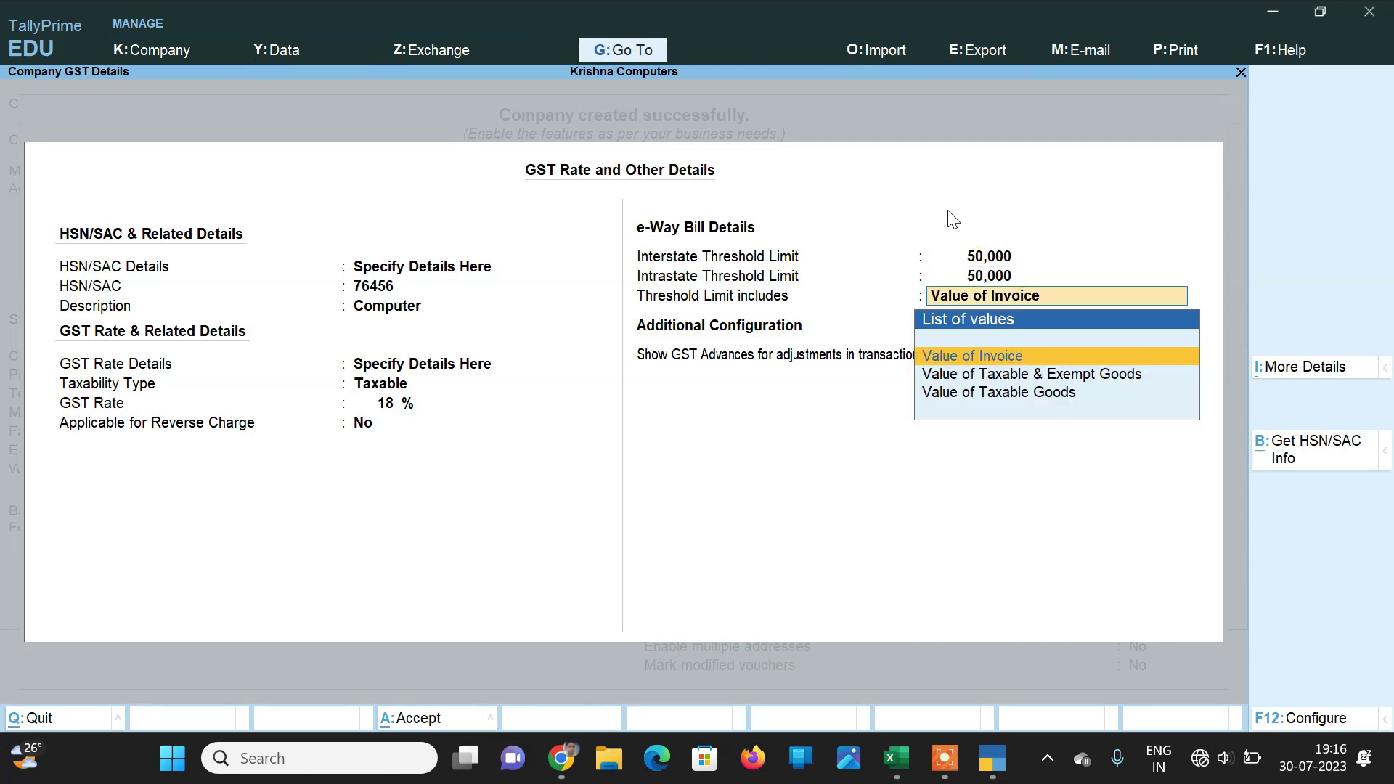
key(Return)
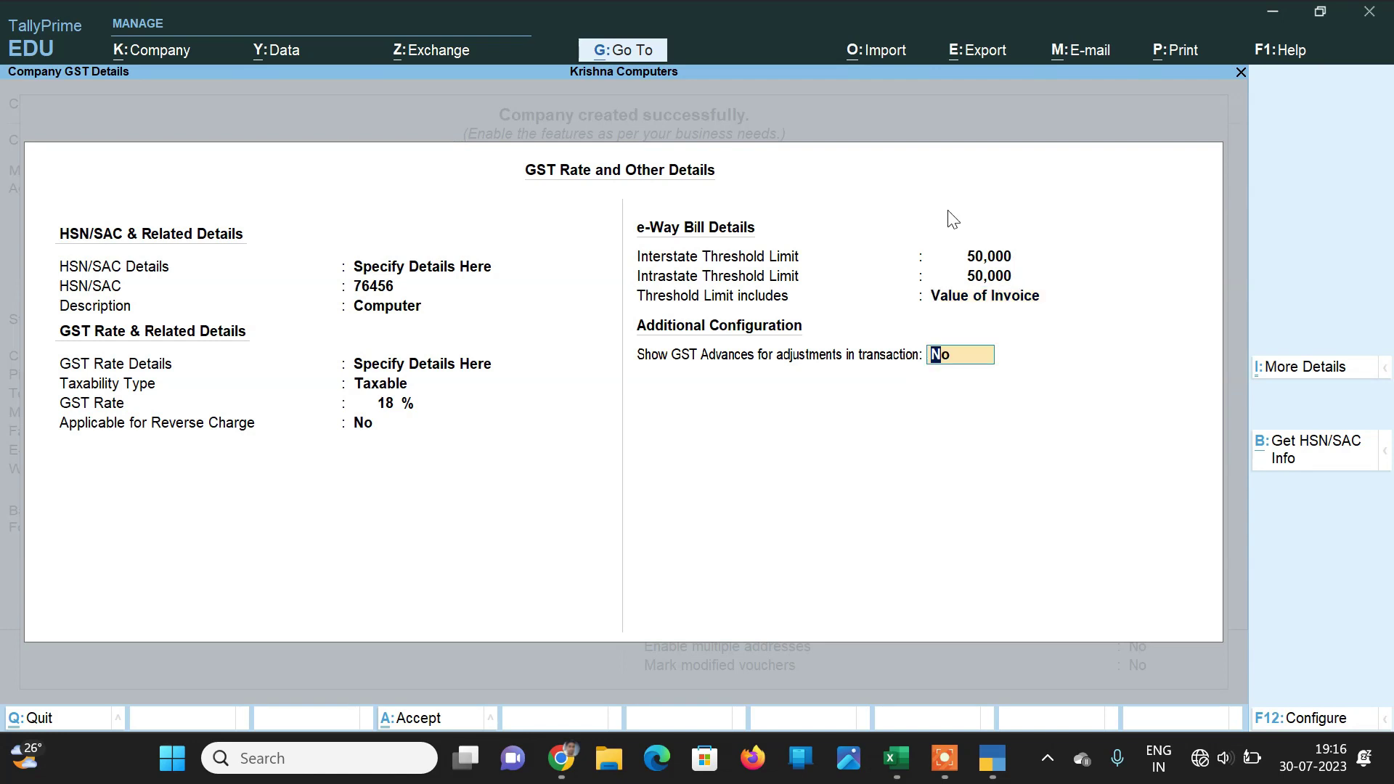
key(Return)
key(Return)
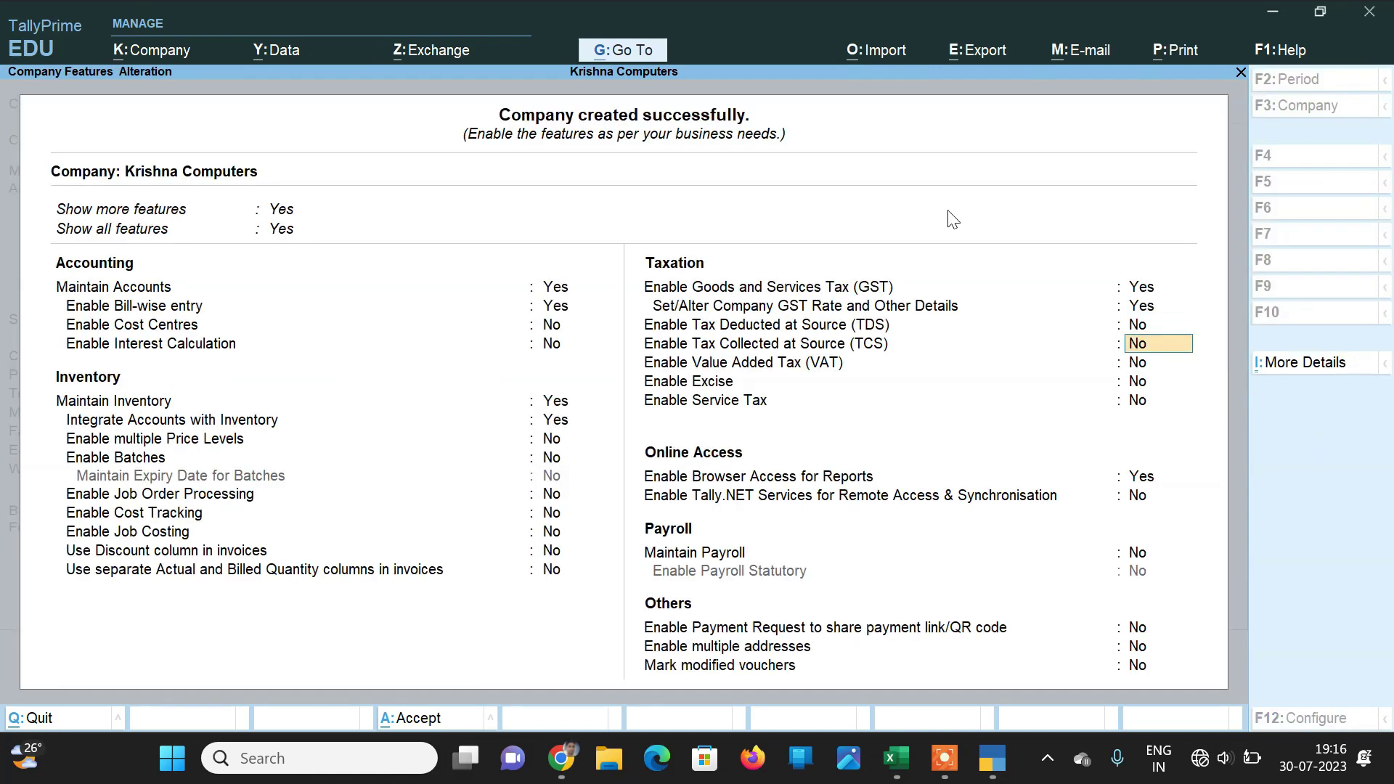
Step: Save Krishna Computers' features and open a blank Ledger Creation form
key(ctrl+a)
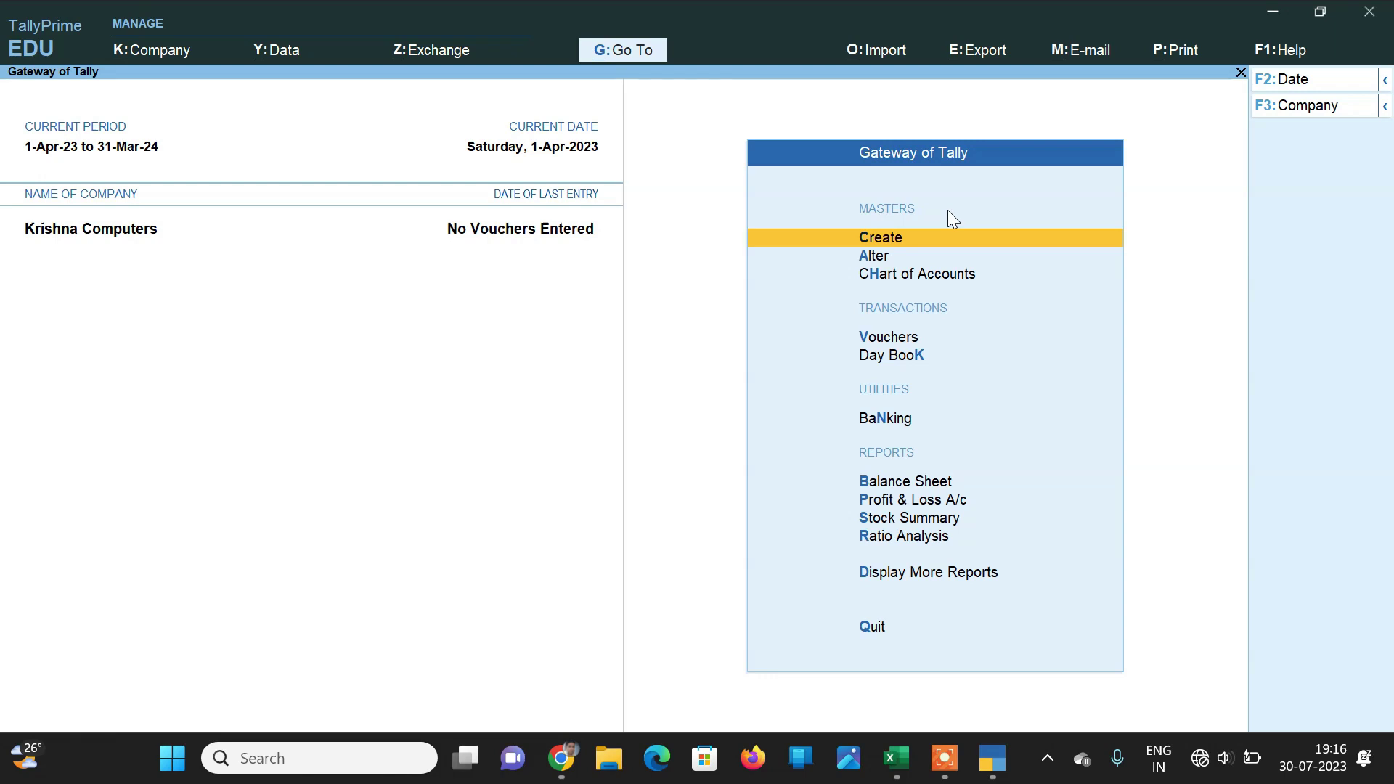
key(Return)
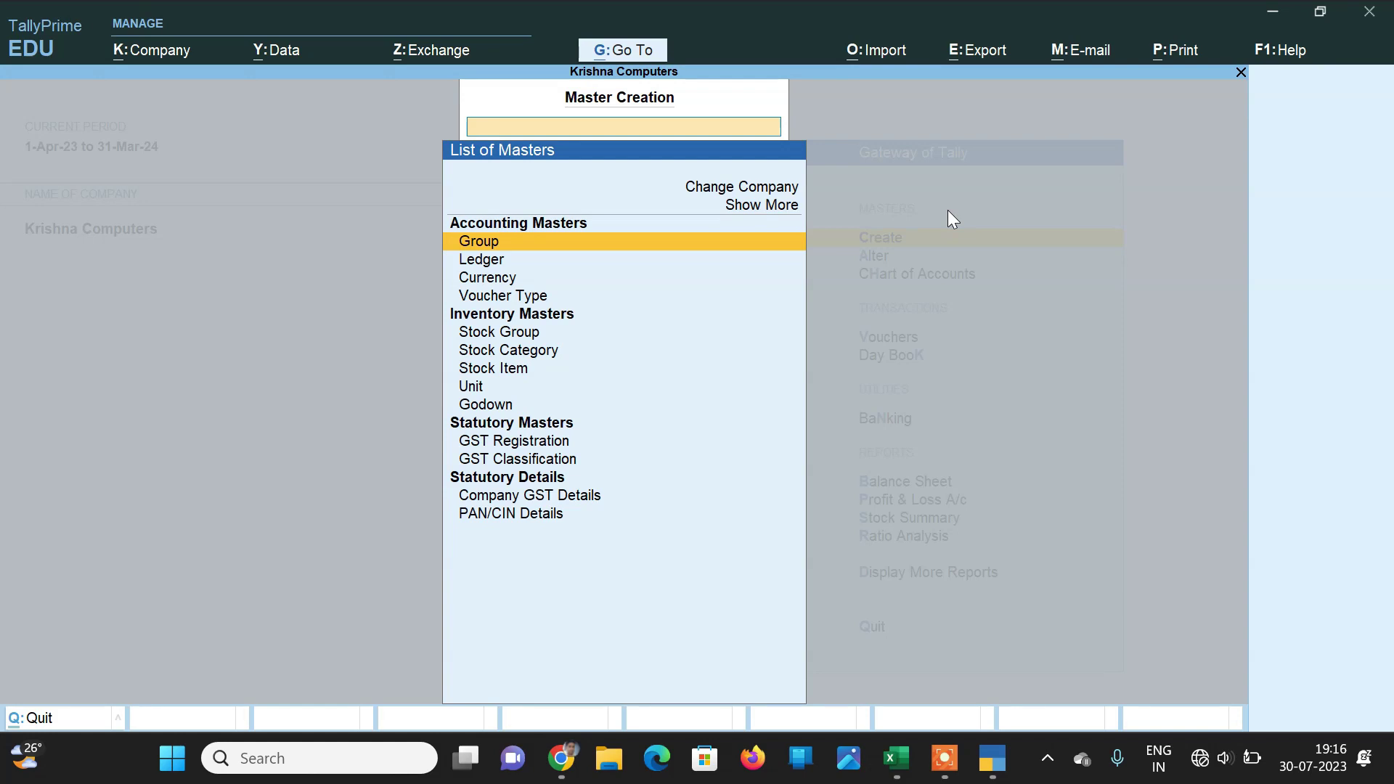
key(Down)
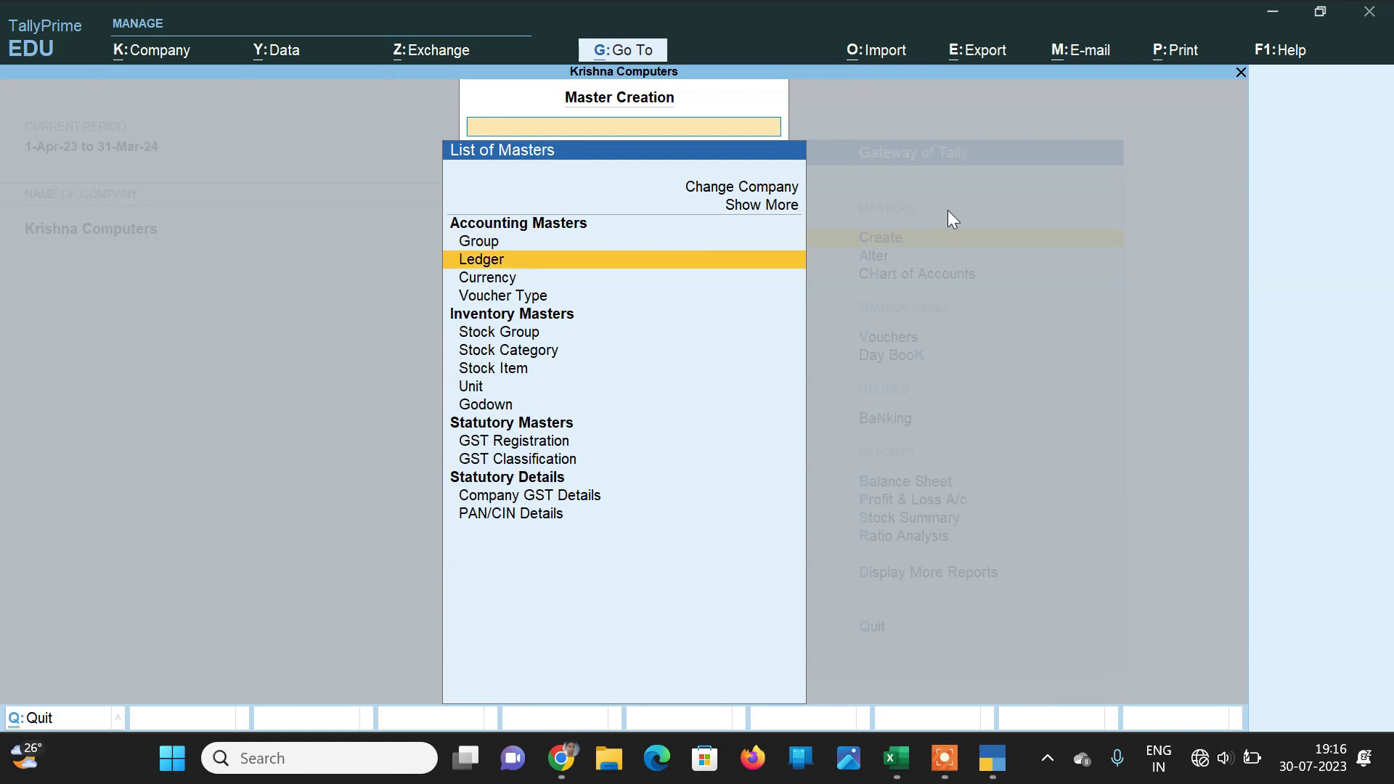
key(Return)
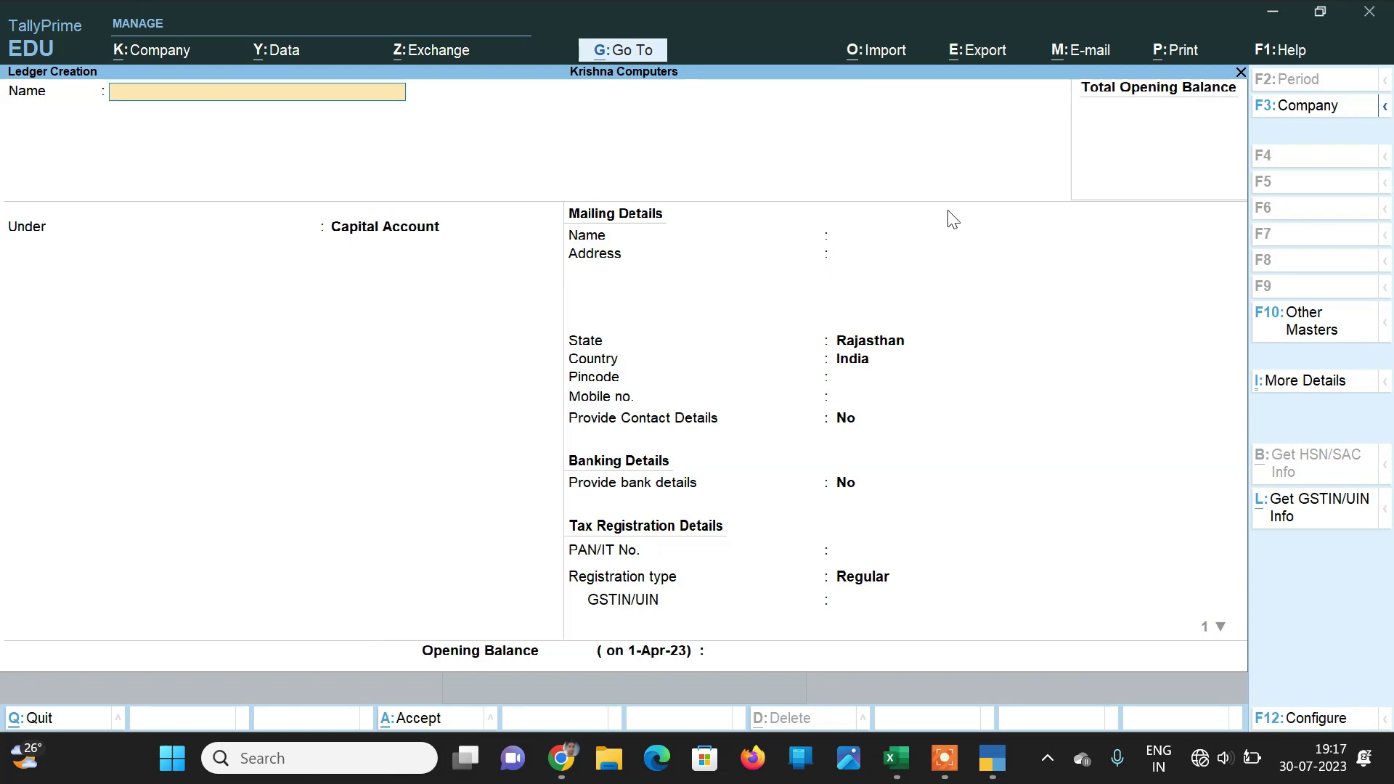
Step: Name the new ledger Purchase A/c under Purchase Accounts
text(Purchase A/c)
key(Return)
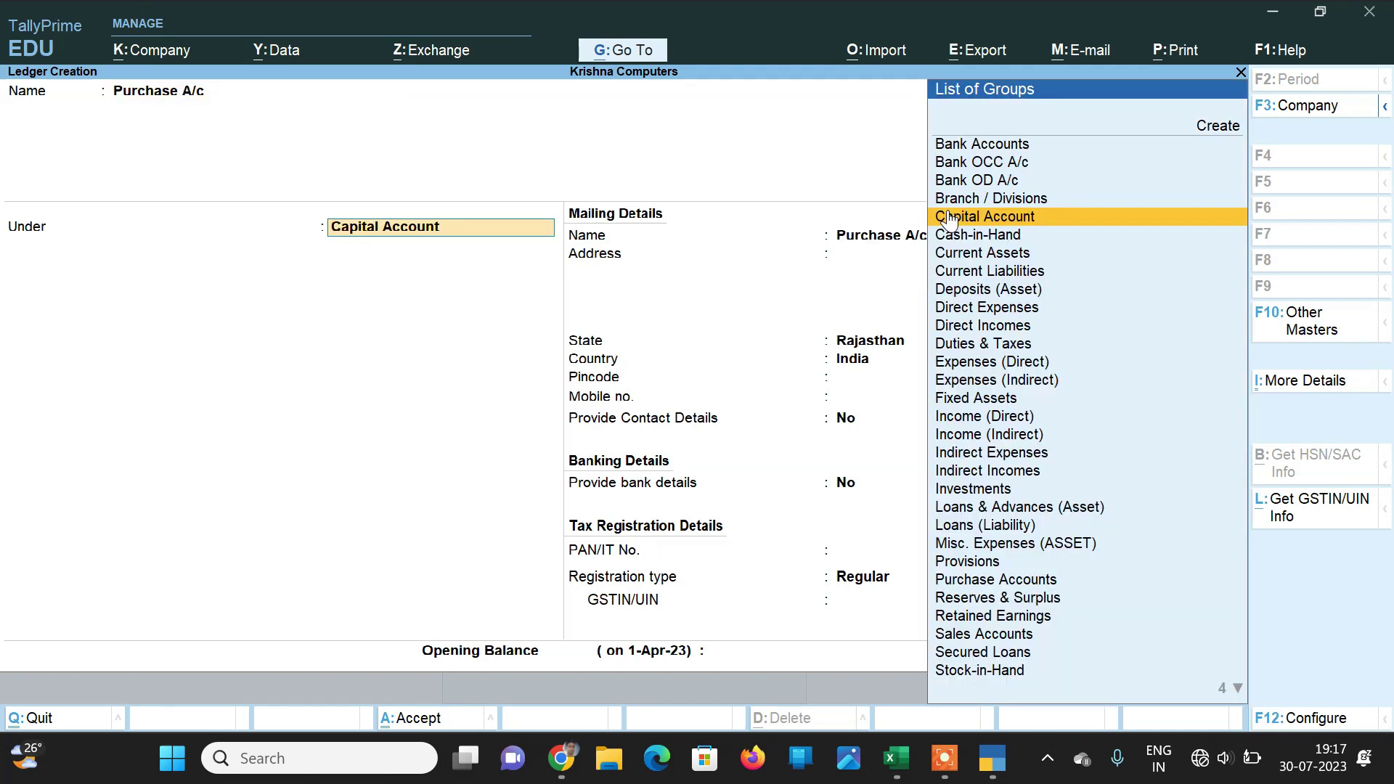
text(Pu)
key(Return)
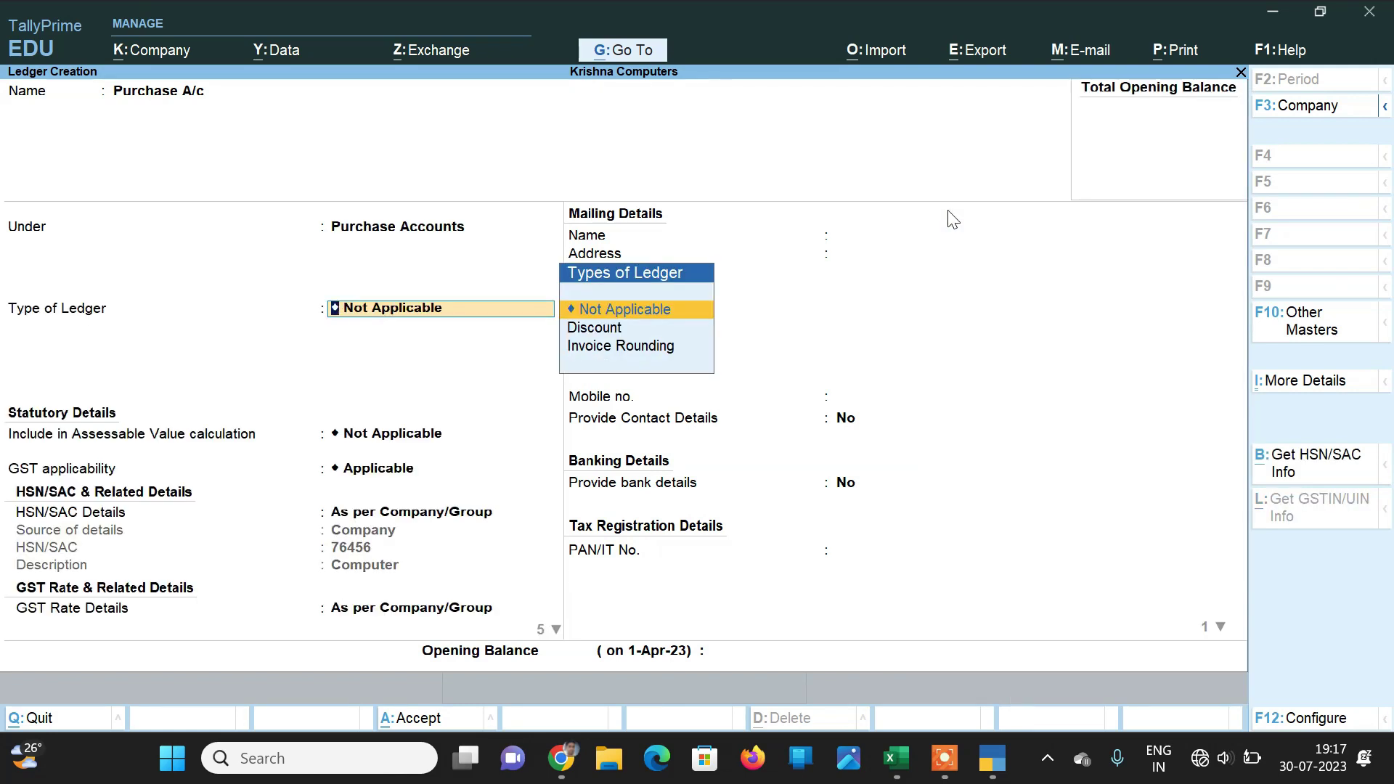
Step: Keep GST applicable with company HSN and rate details, and set supply type to Goods
key(Return)
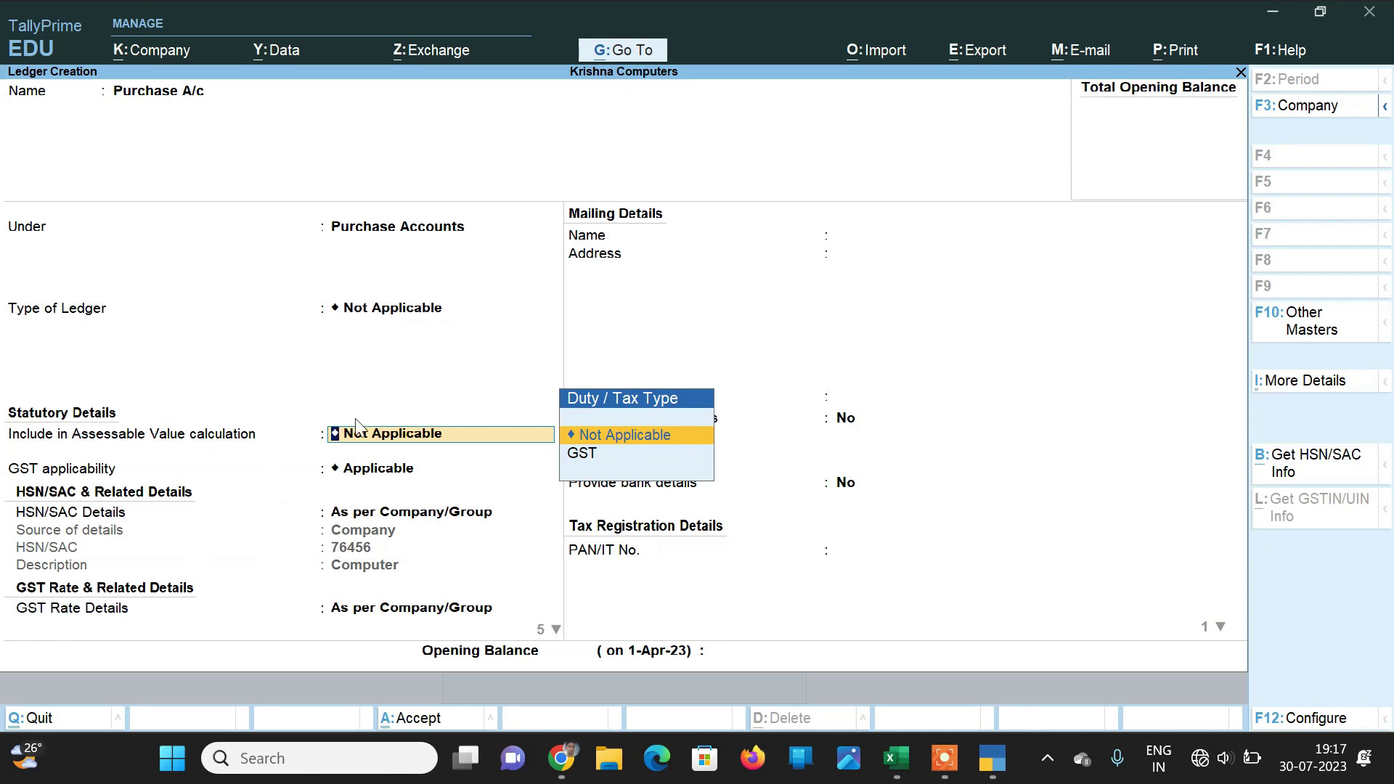
key(Return)
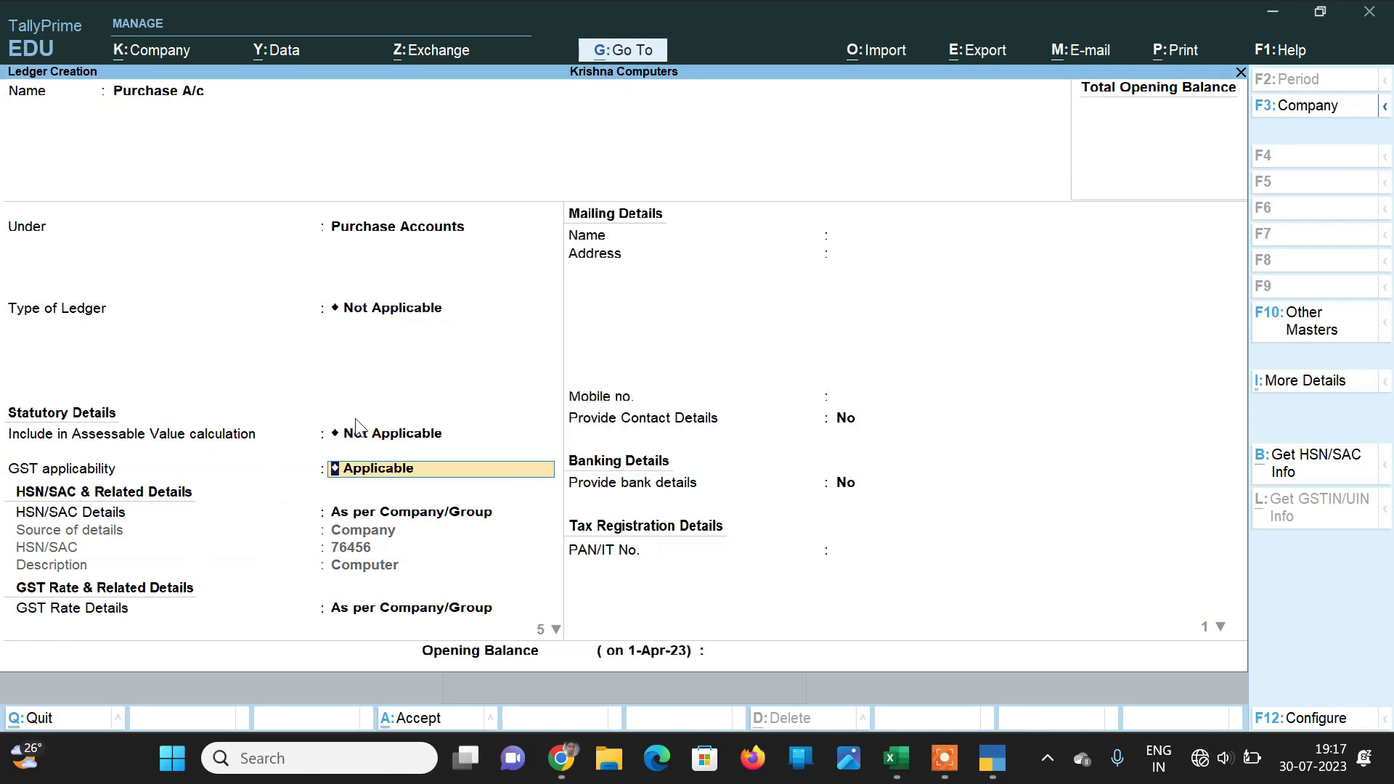
key(Return)
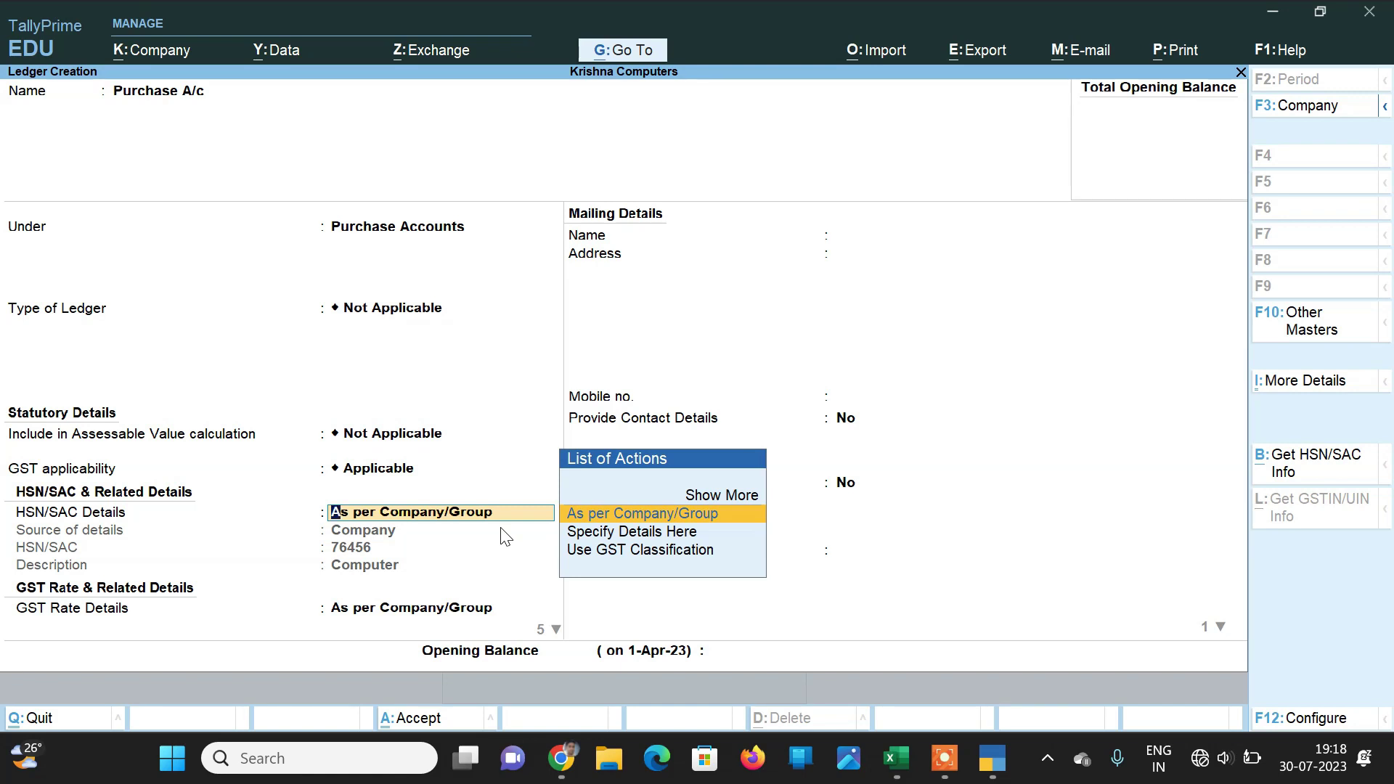
key(Return)
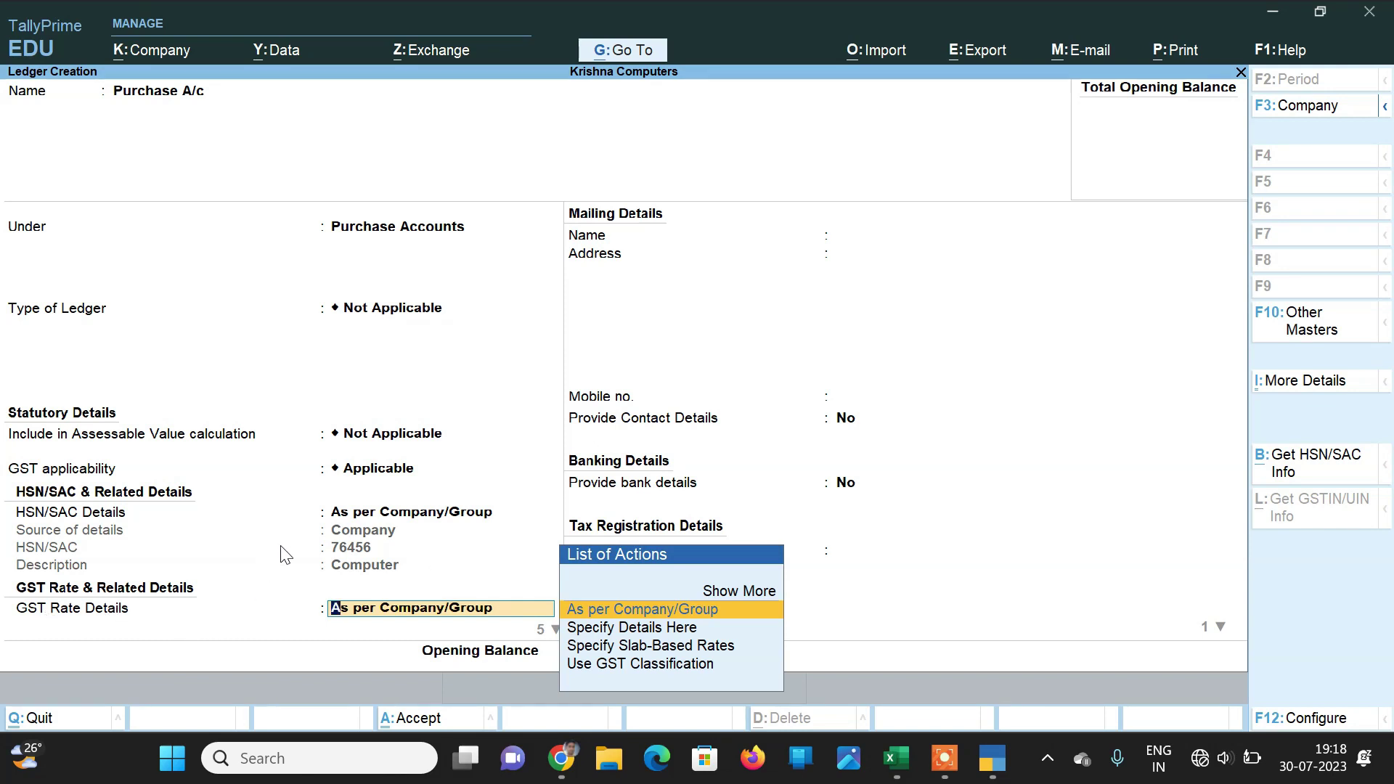
key(Return)
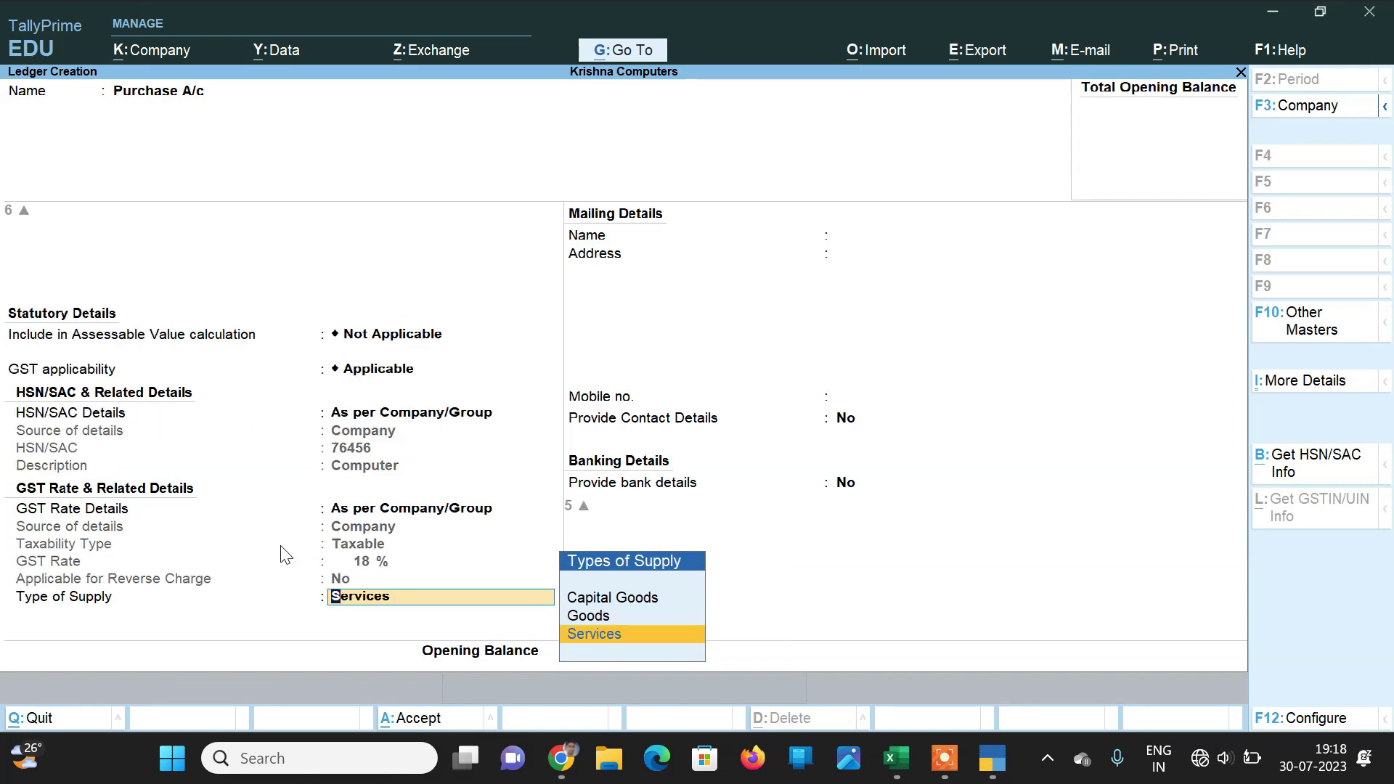
key(Up)
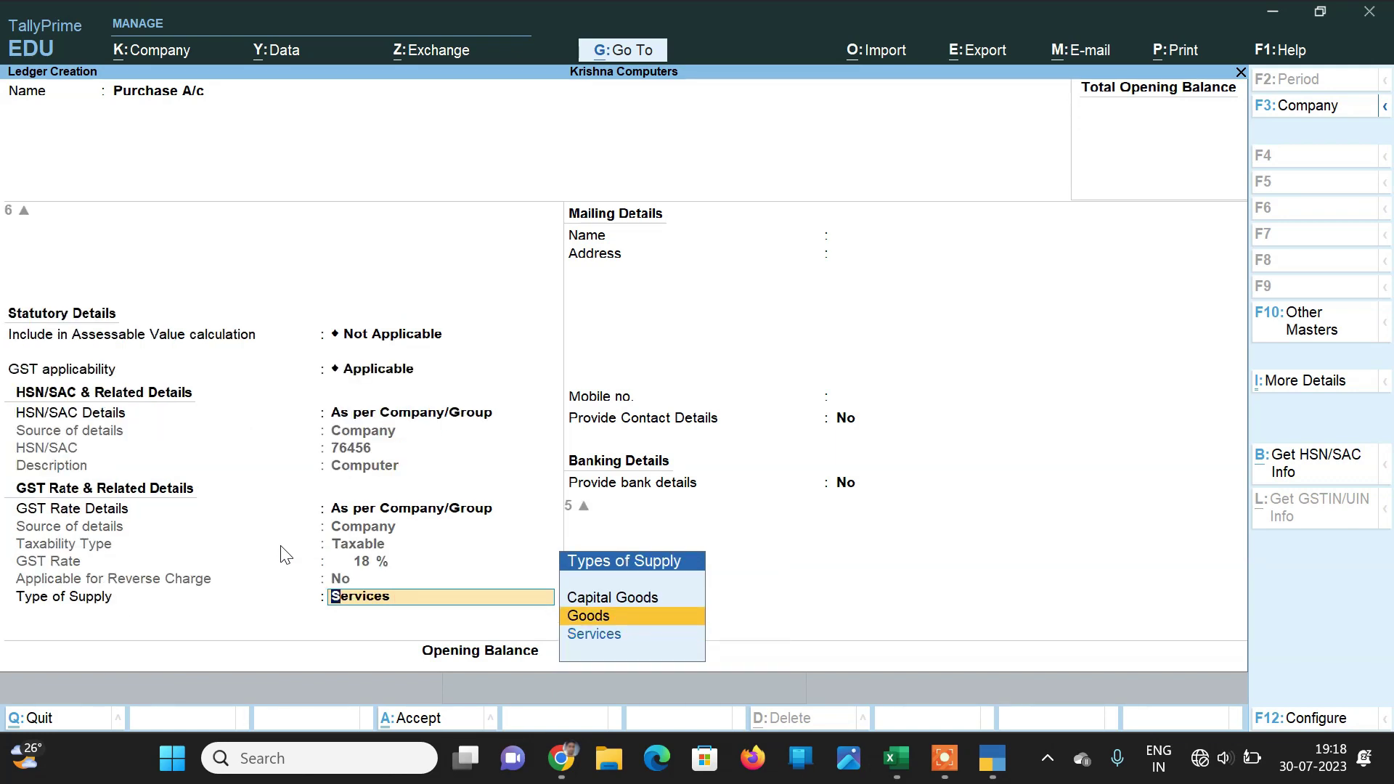
key(Return)
key(Return)
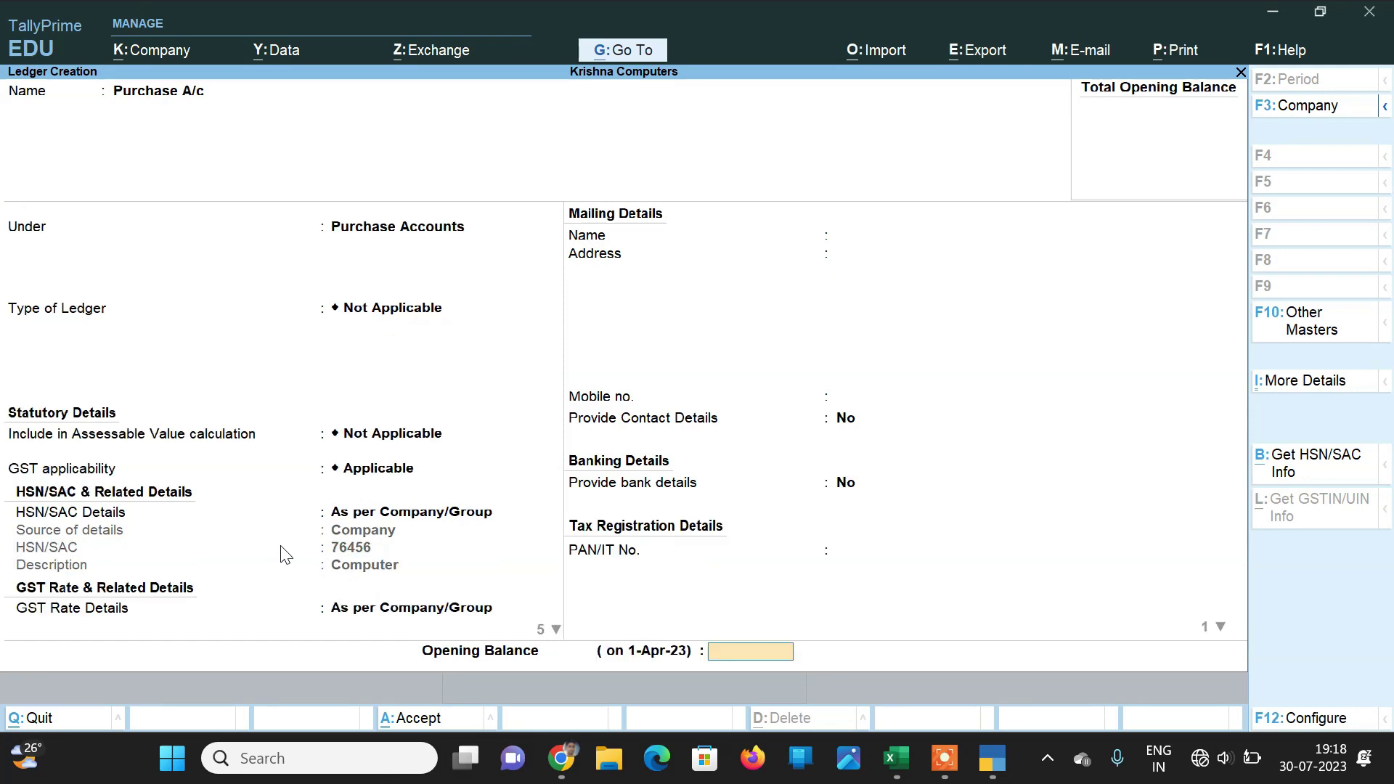
key(Return)
key(Return)
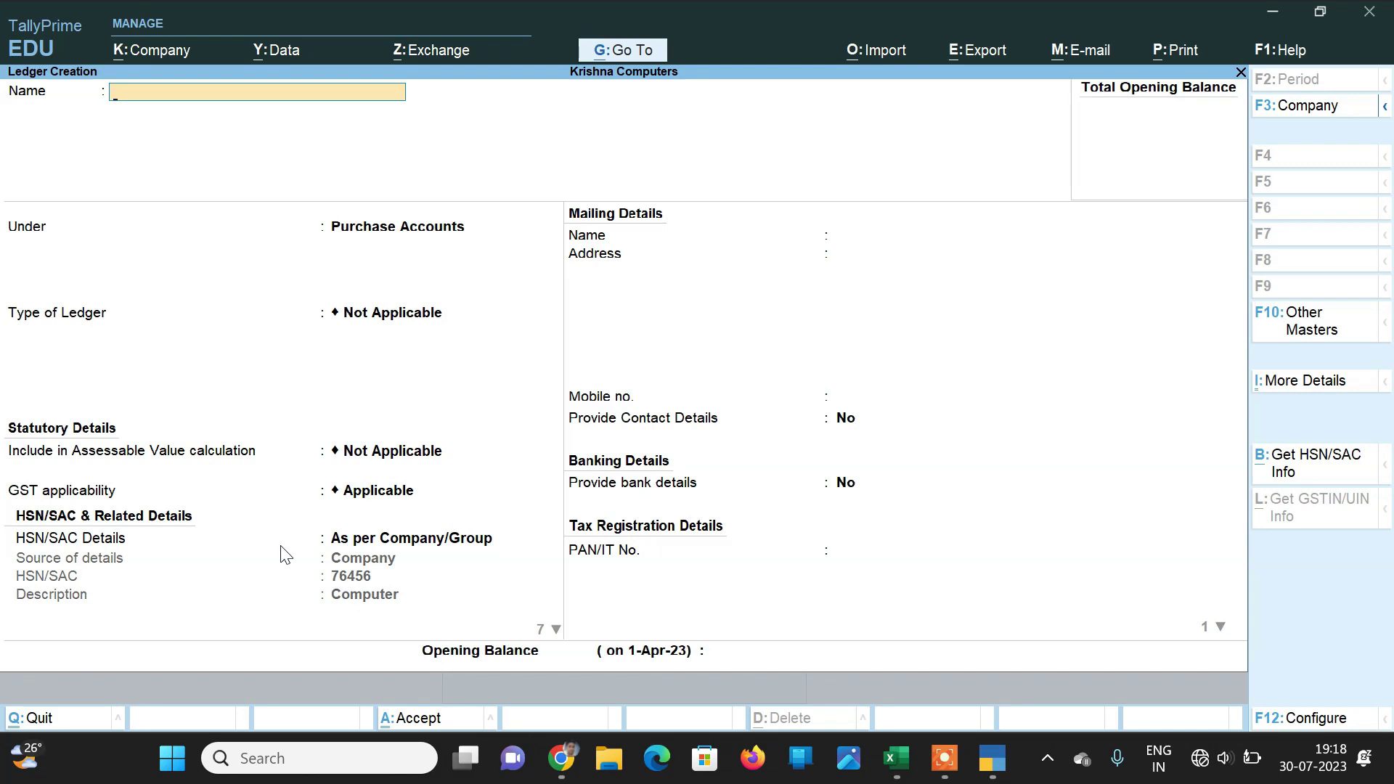
Step: Create the Cgst ledger under Duties & Taxes with duty type GST and tax type CGST
text(Cgst)
key(Return)
text(D)
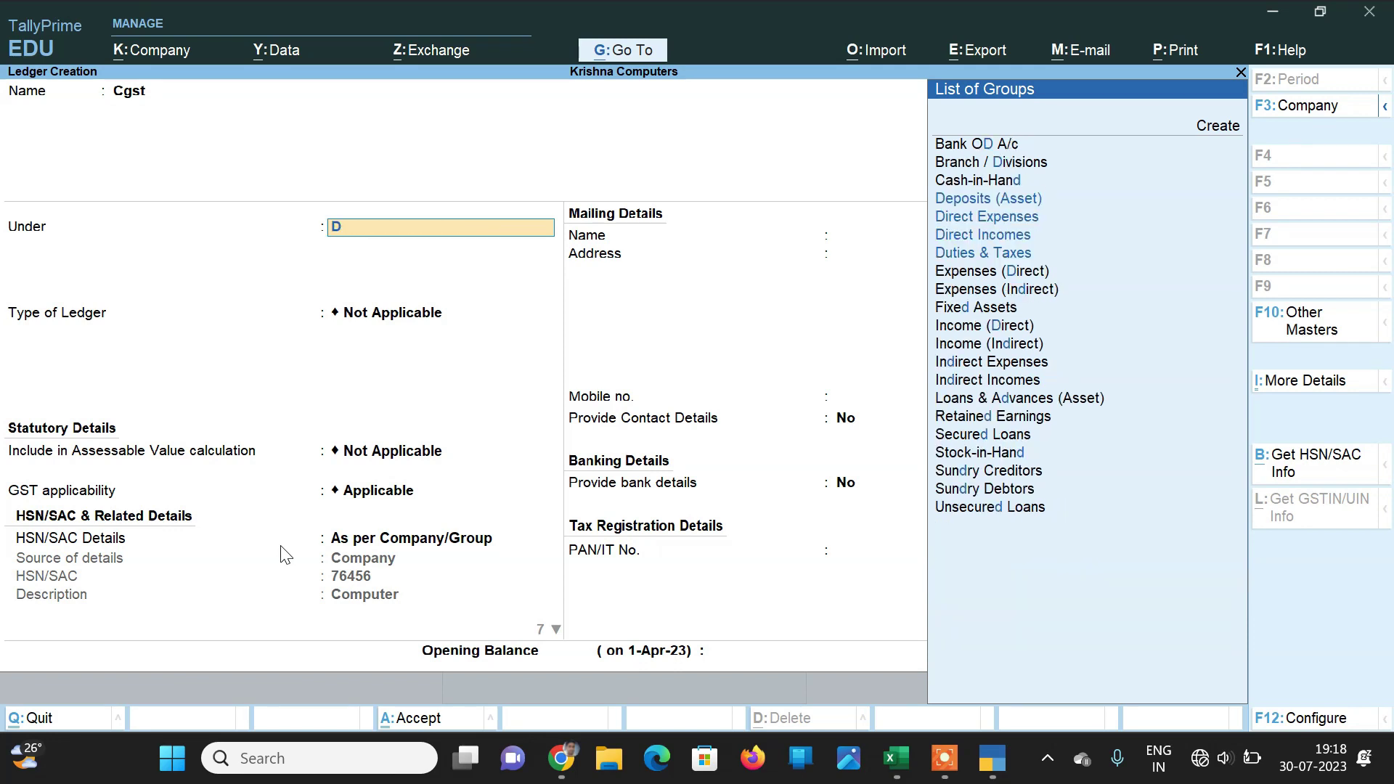
text(u)
key(Return)
key(Up)
key(Return)
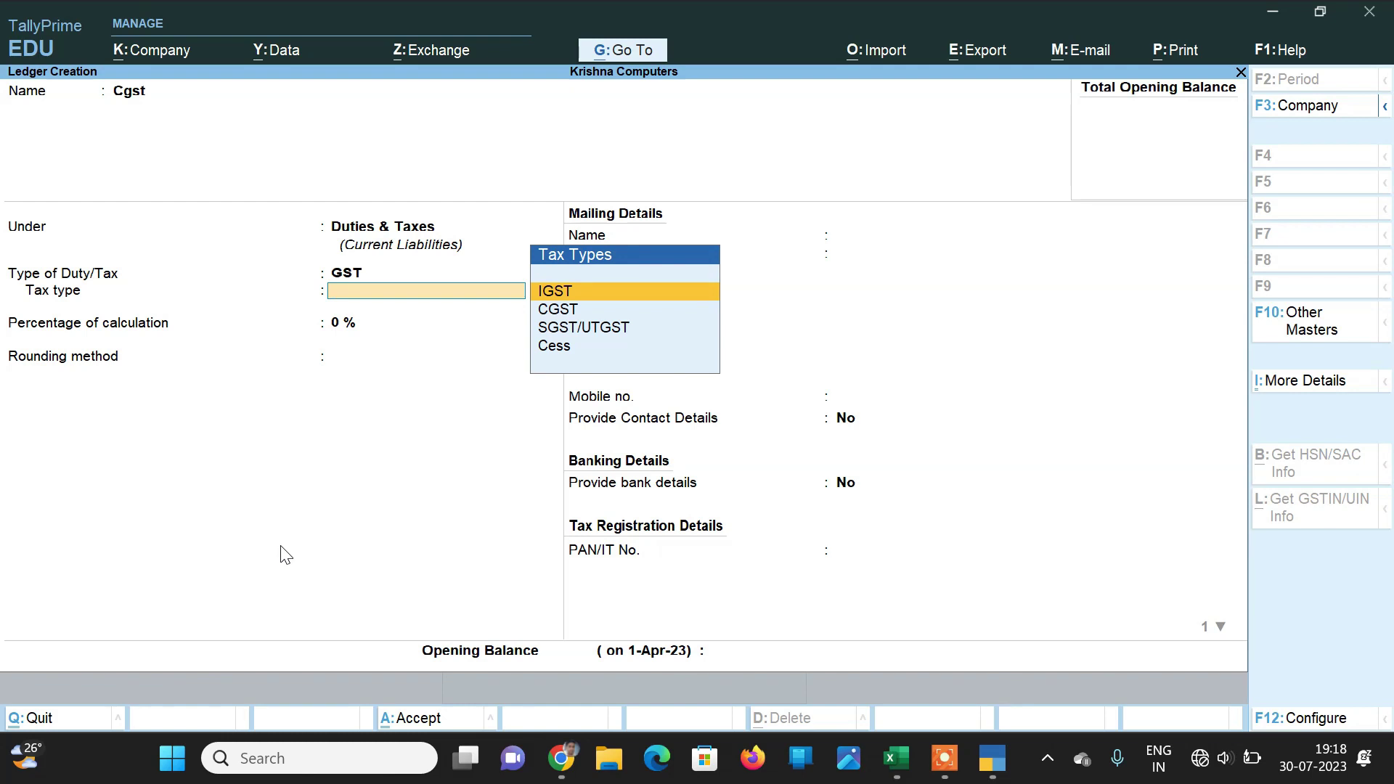
key(Down)
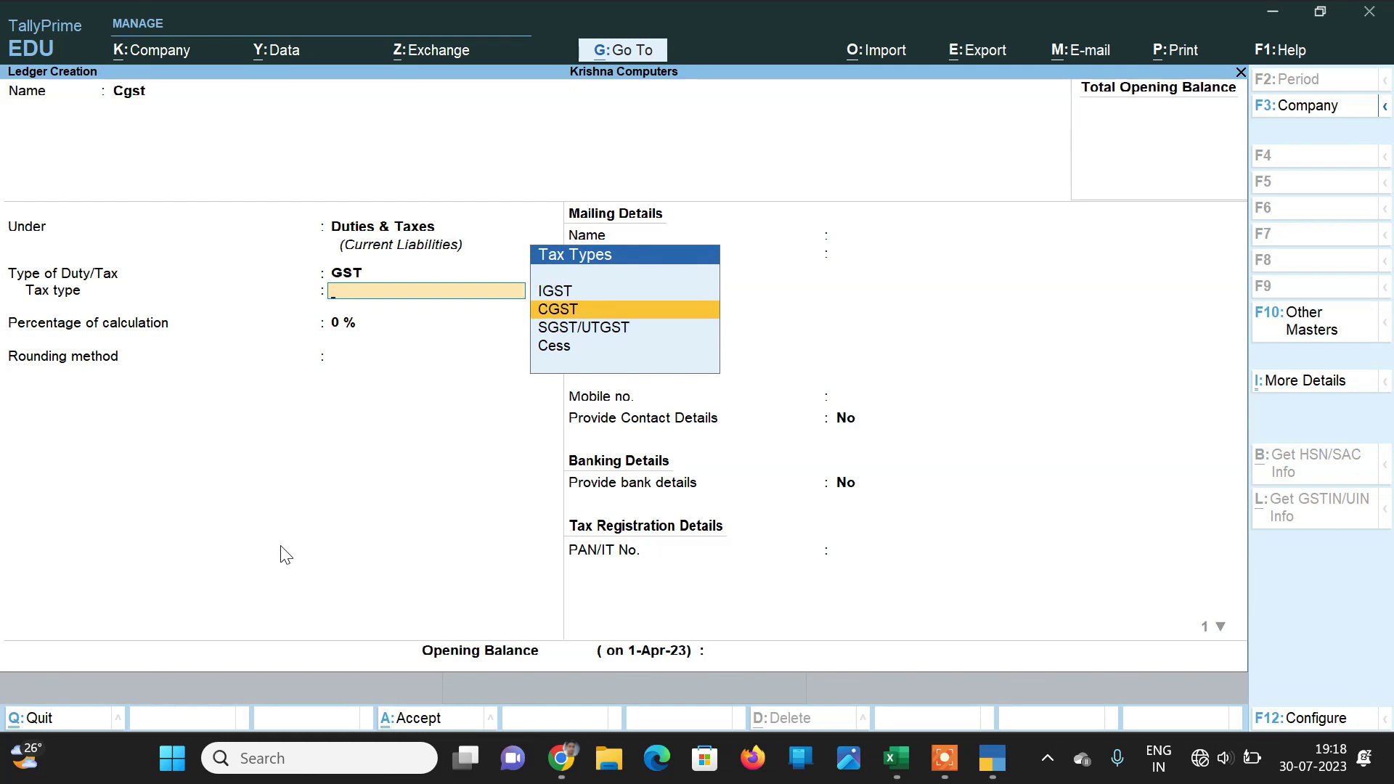
key(Return)
key(Return)
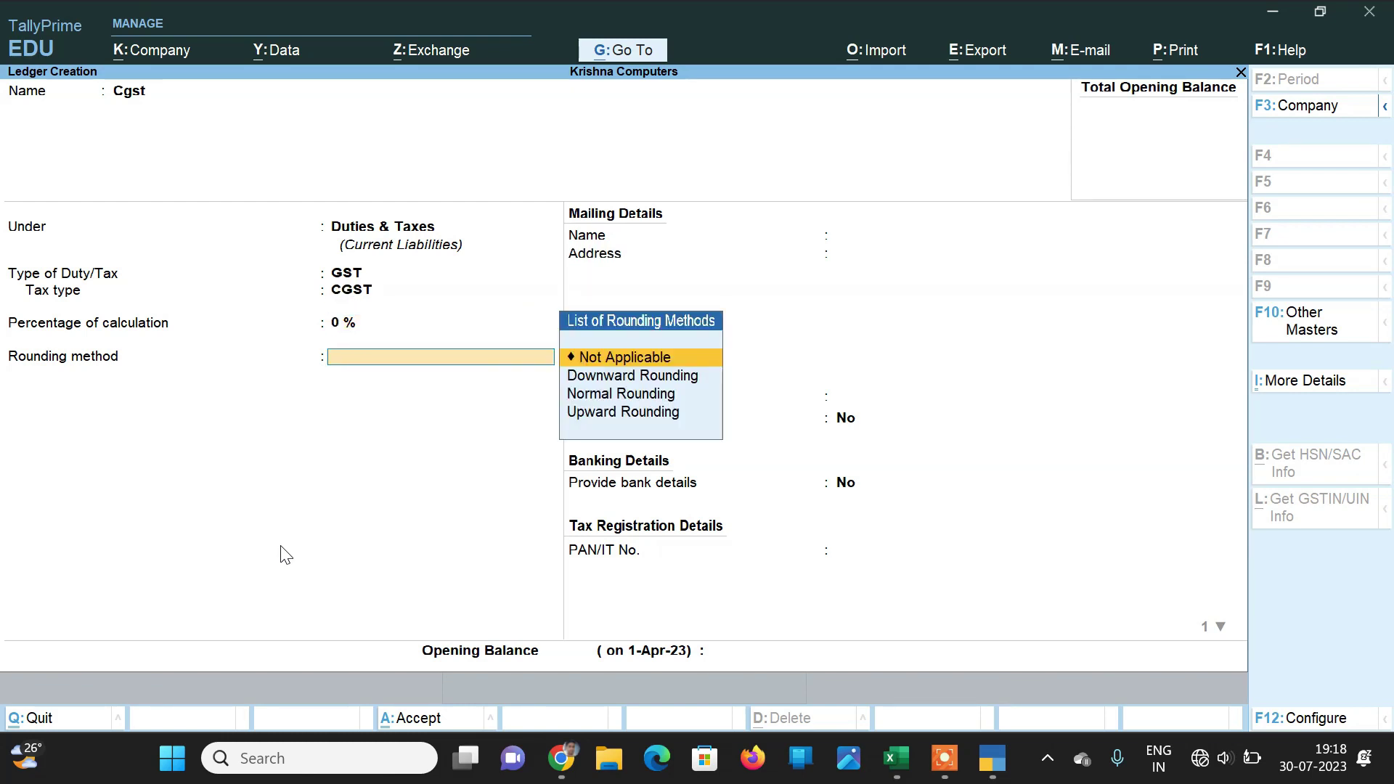
key(Return)
key(Return)
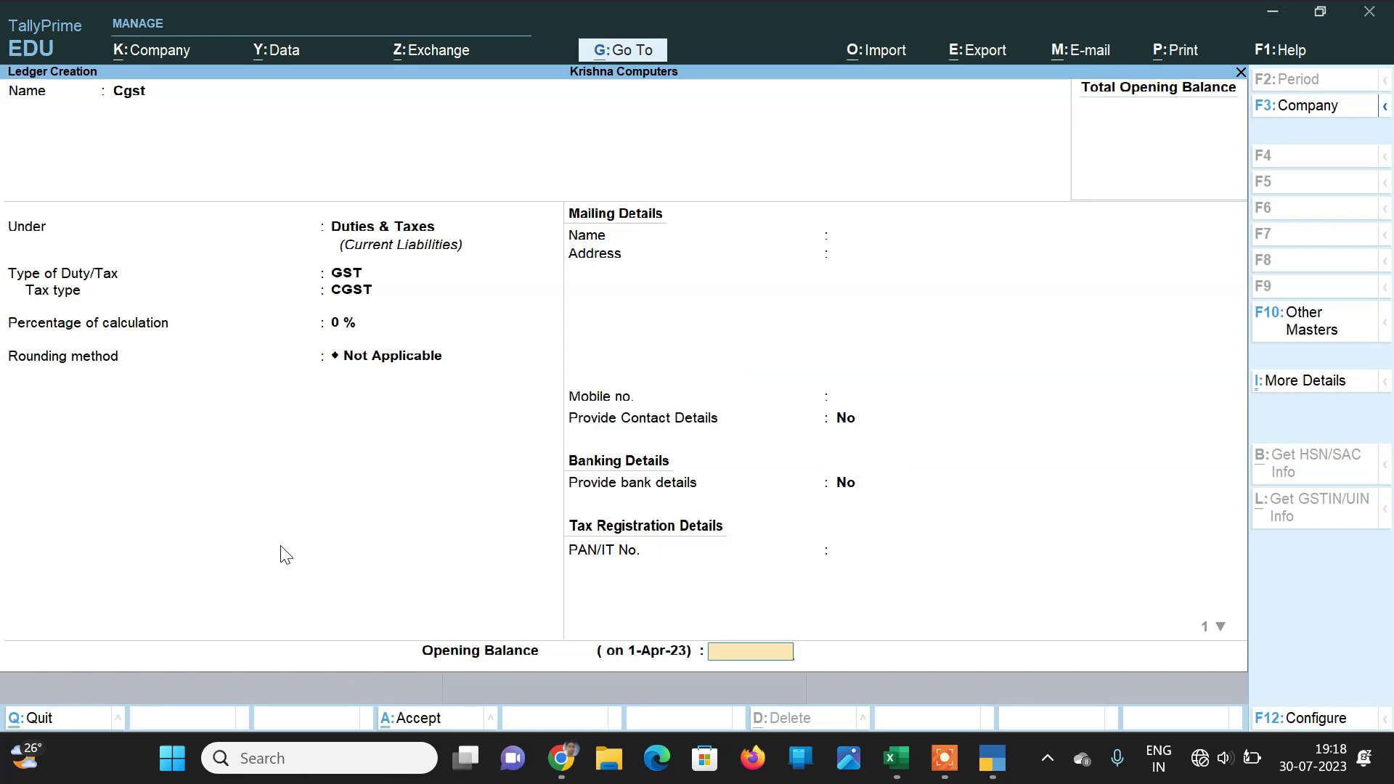
key(Return)
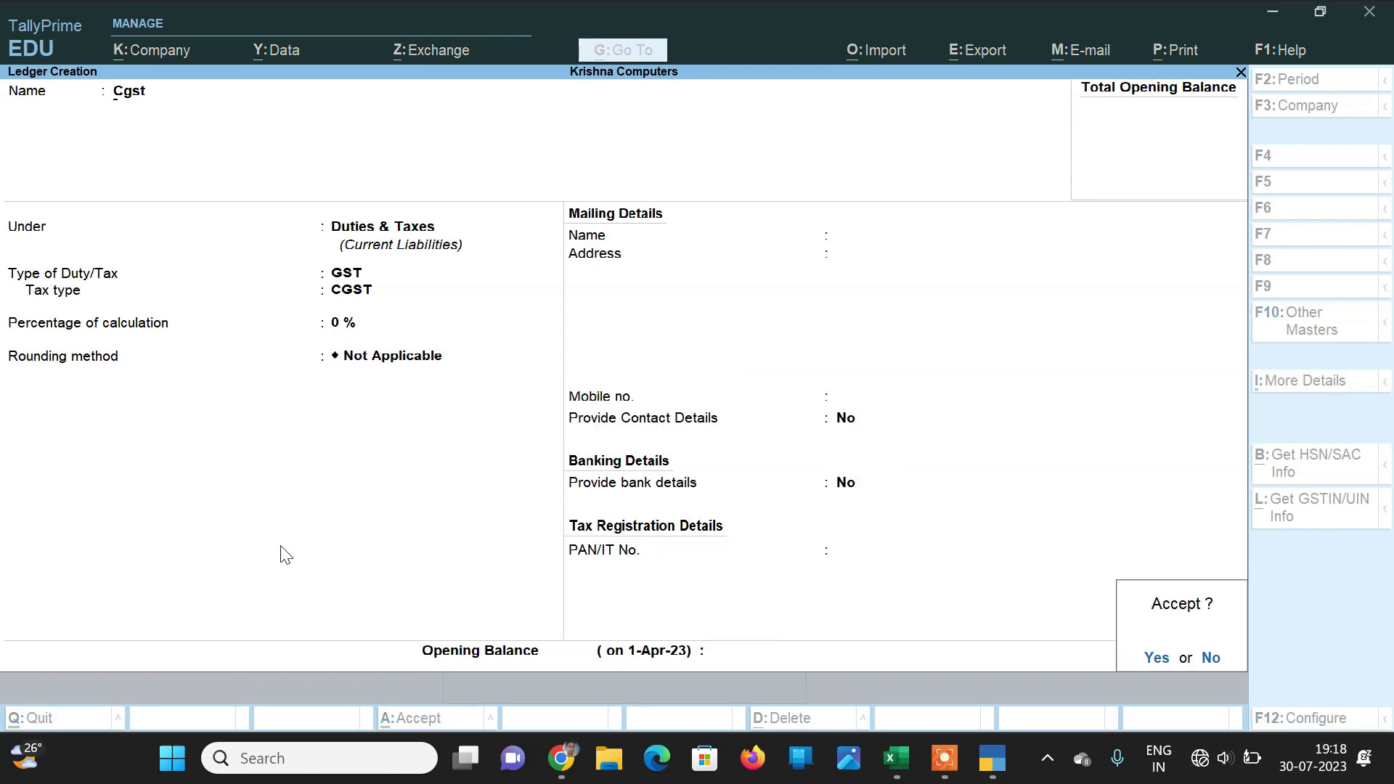
key(Return)
Step: Create the Sgst ledger under Duties & Taxes with duty type GST and tax type SGST/UTGST
text(Sgst)
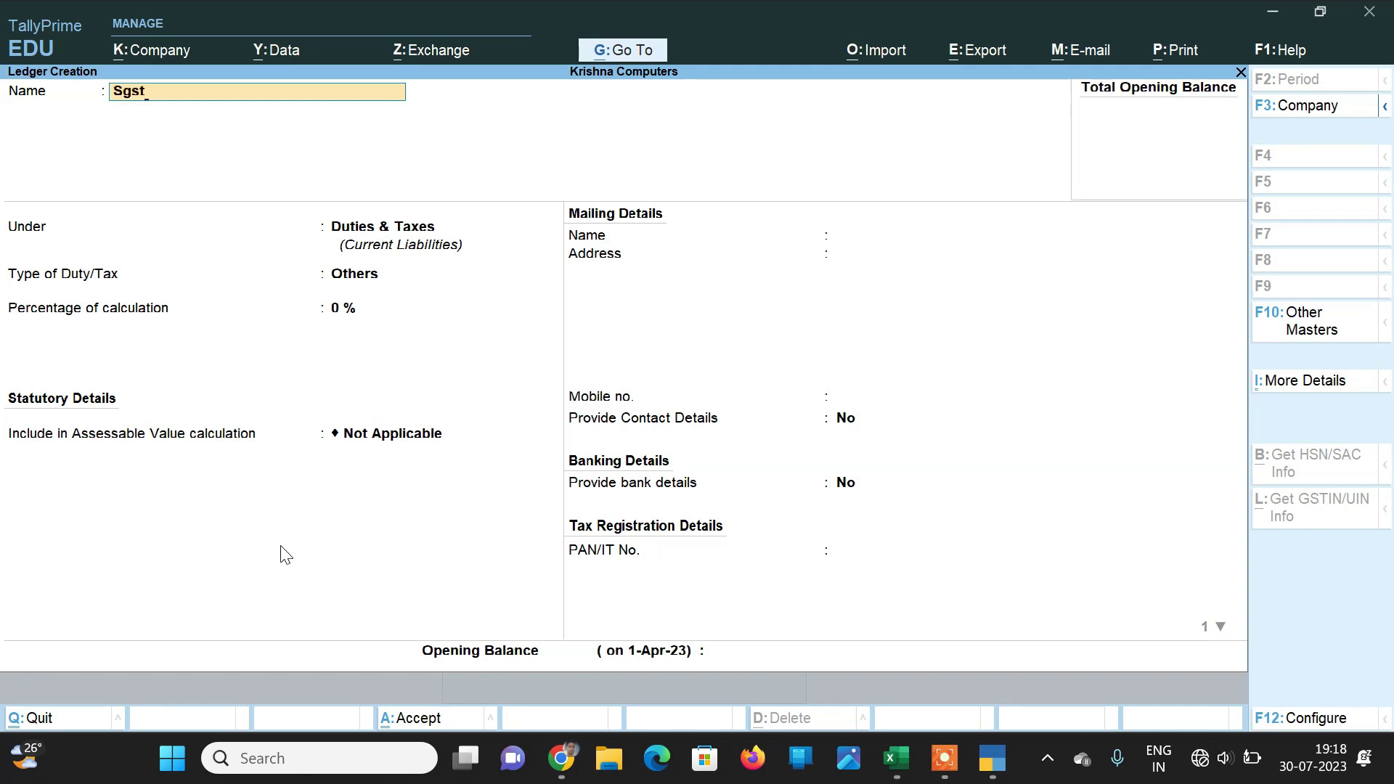
key(Return)
key(Return)
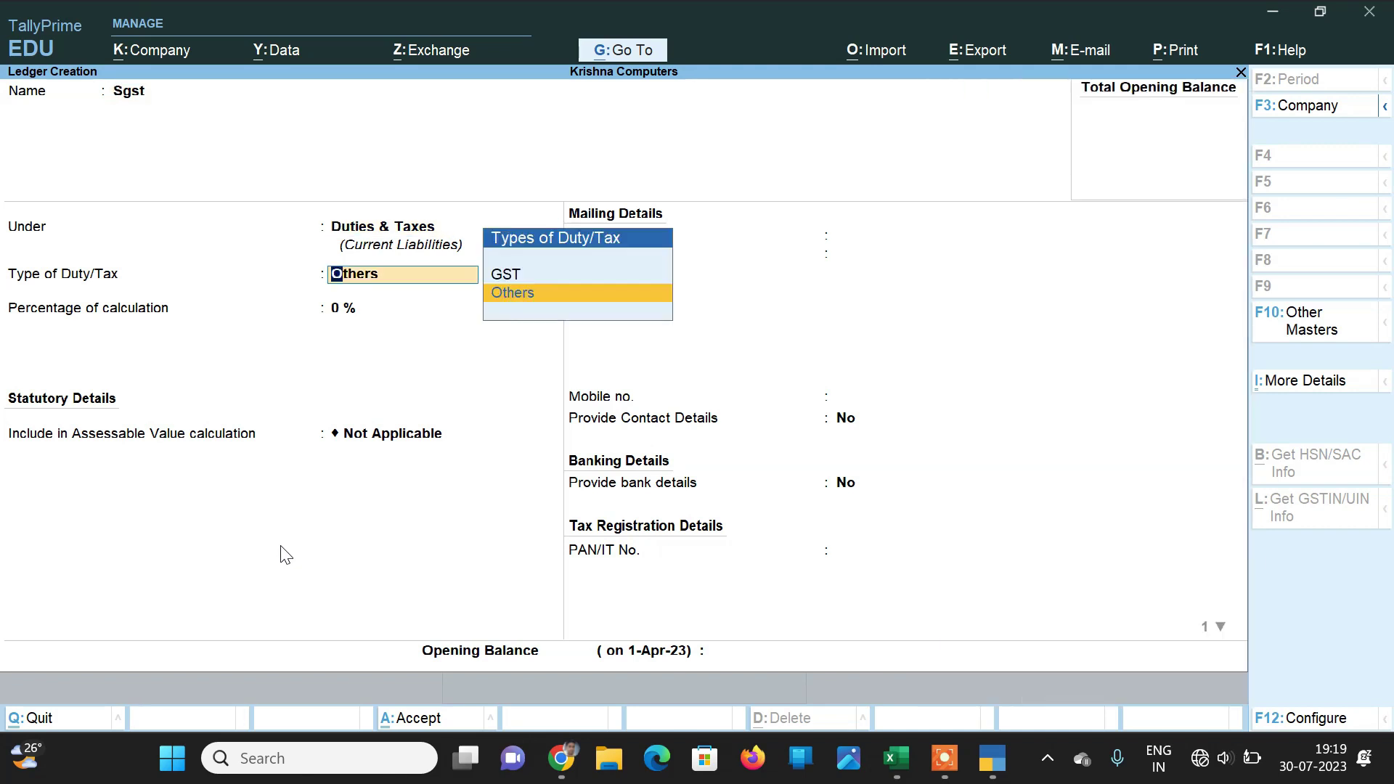
key(Up)
key(Return)
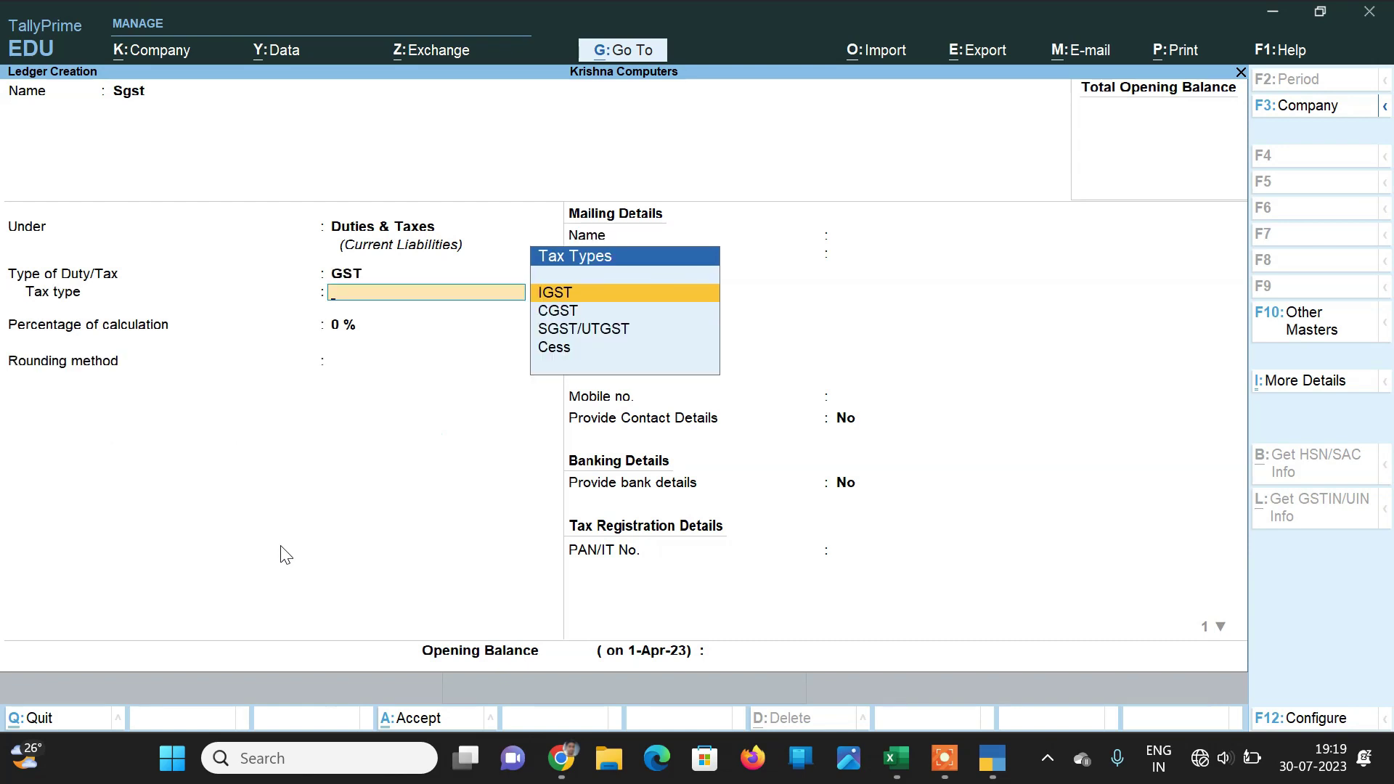
key(Down)
key(Down)
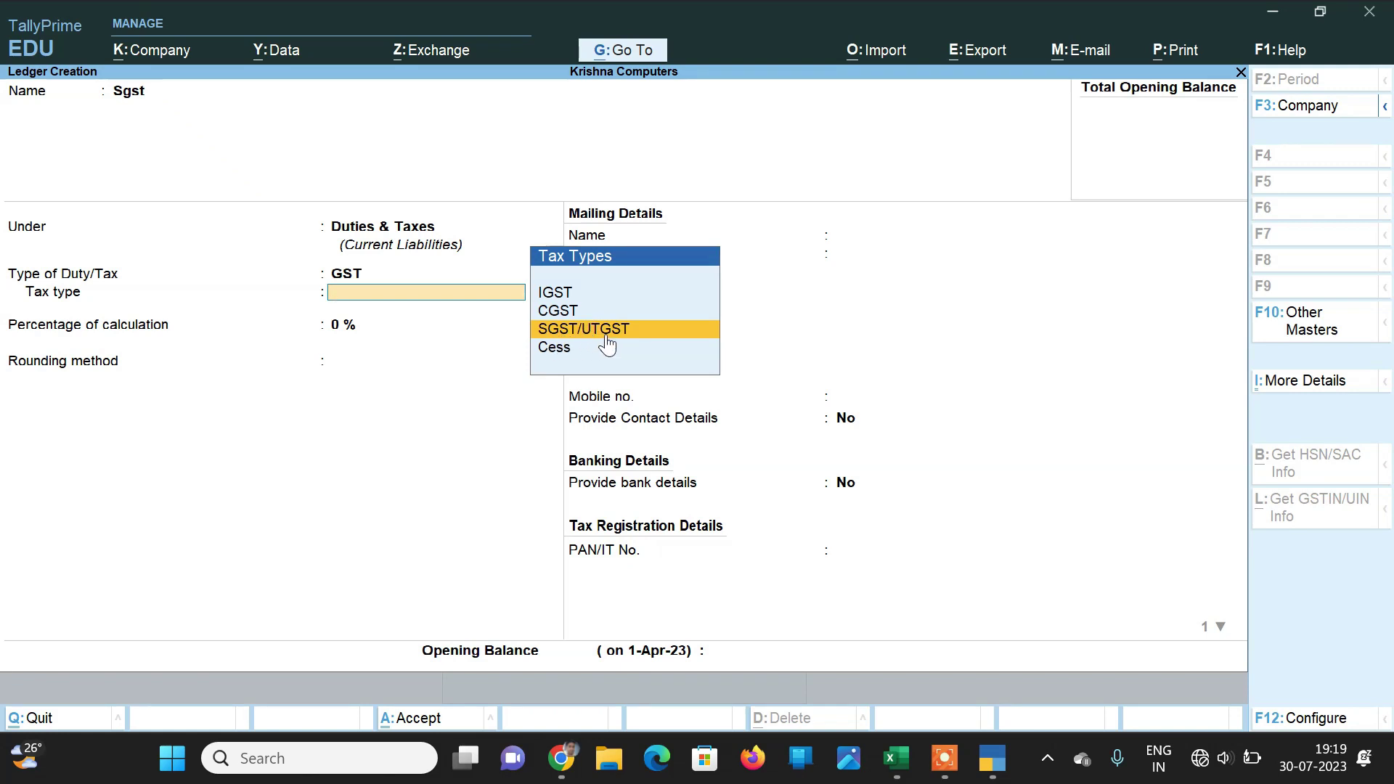
click(607, 336)
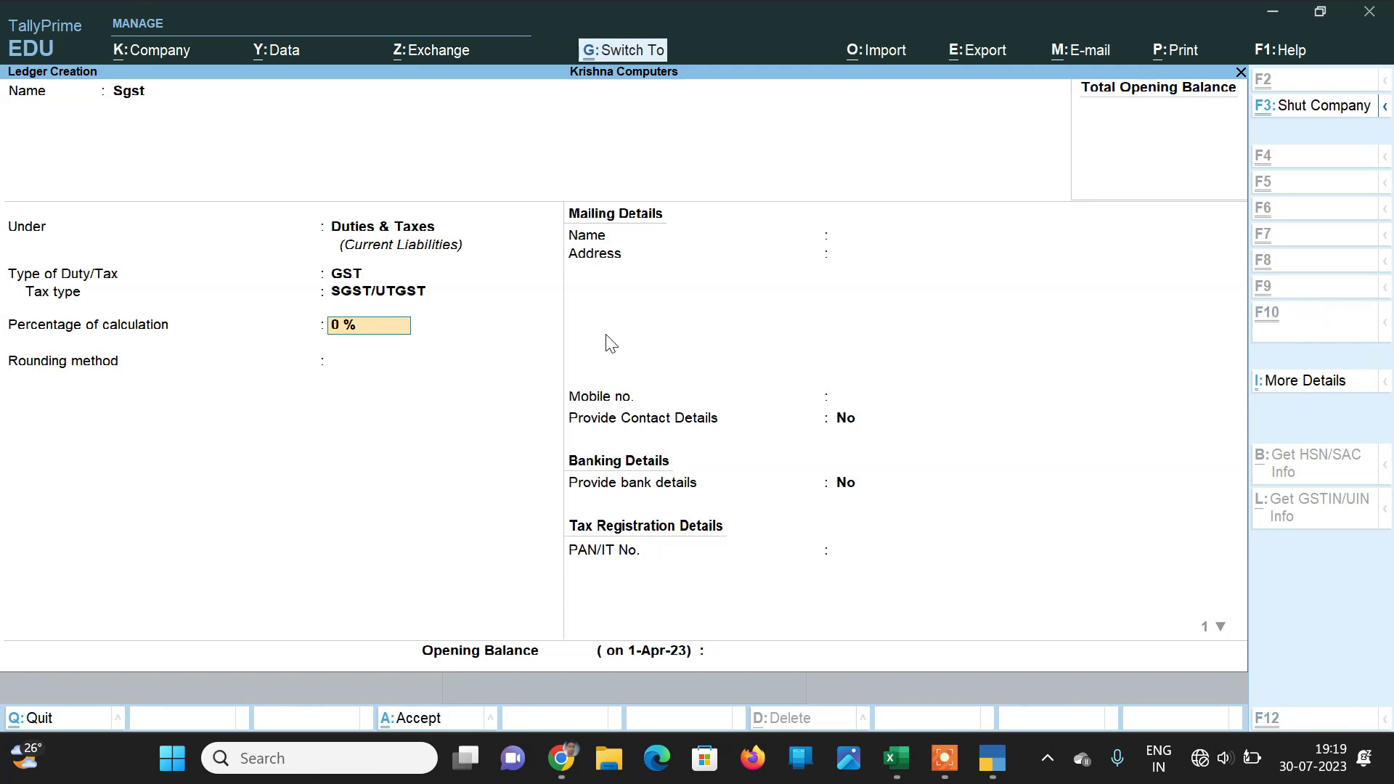
key(ctrl+a)
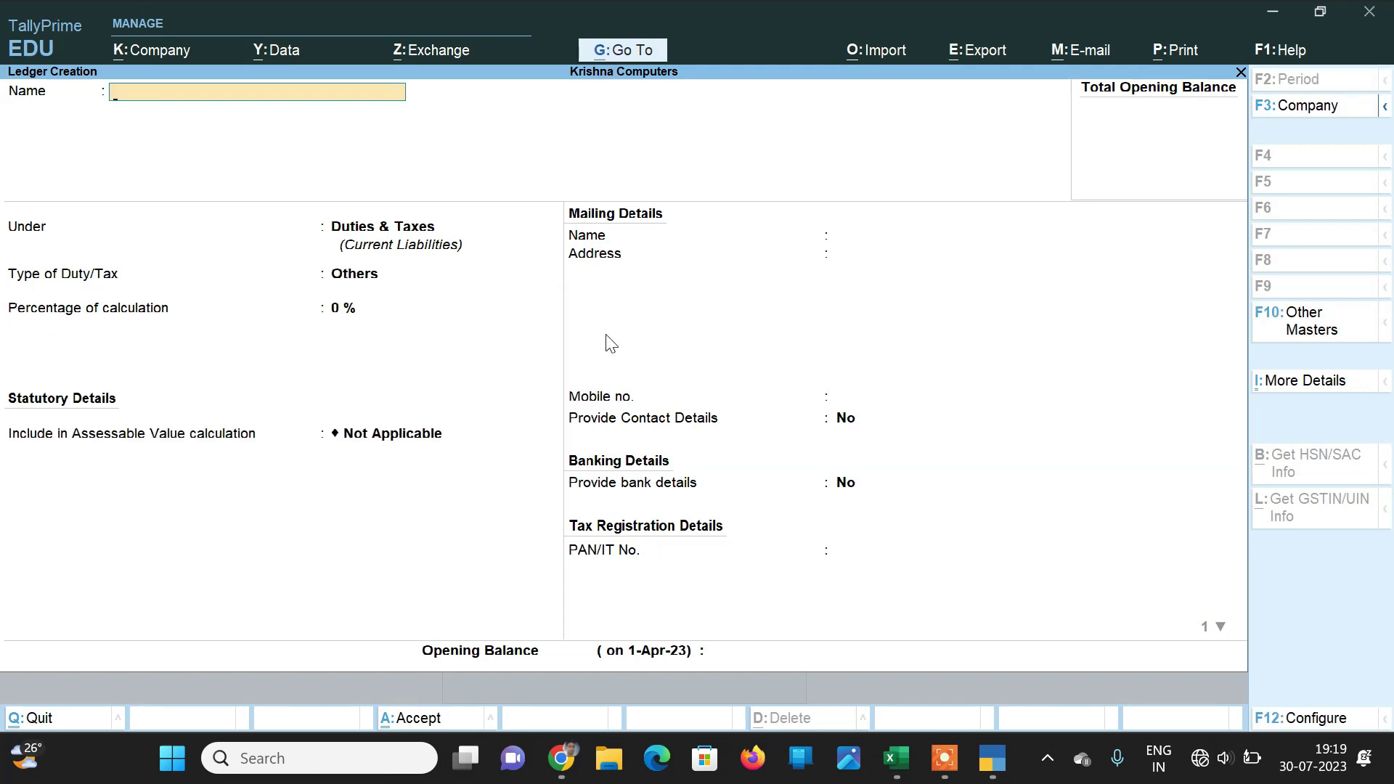
Step: Name the new ledger Sales A/c under Sales Accounts
text(Sales A/c)
key(Return)
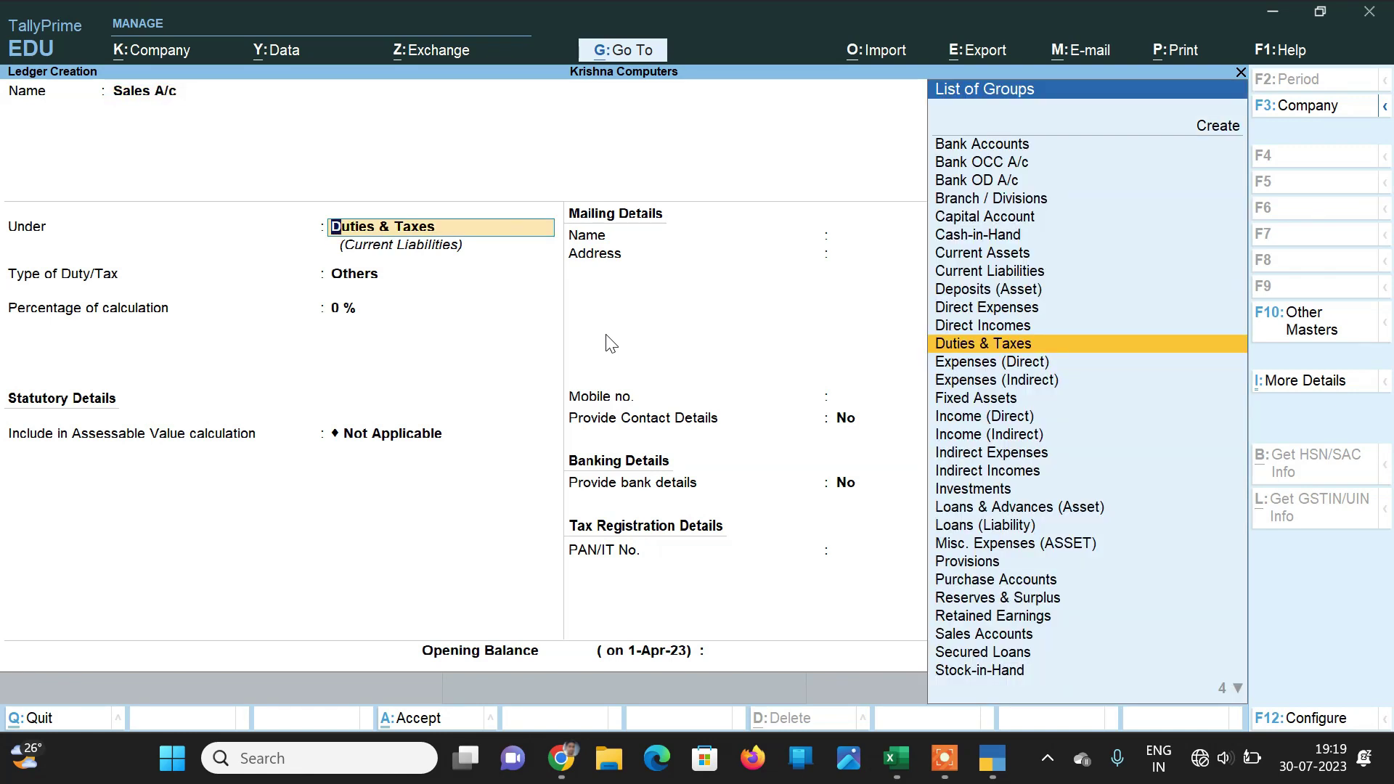
text(Sales Accounts)
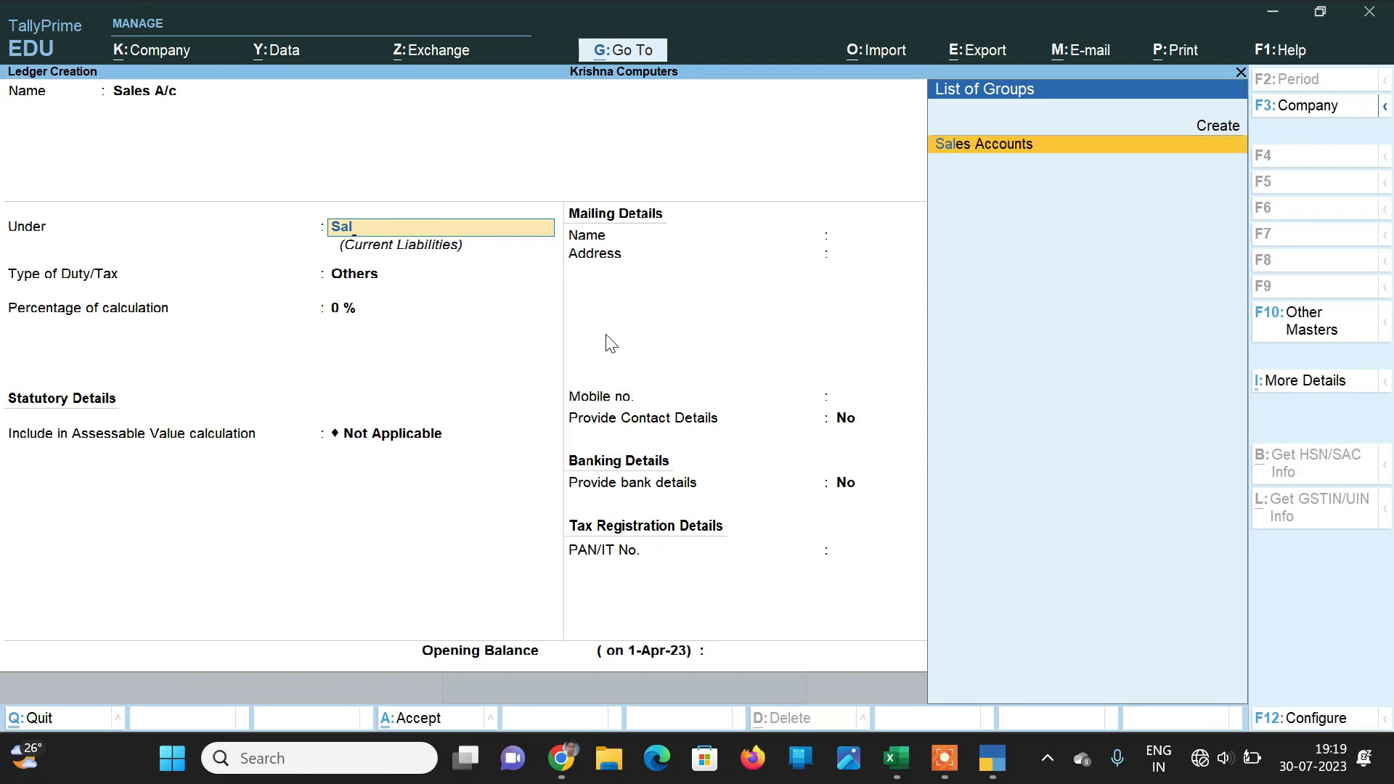
key(Return)
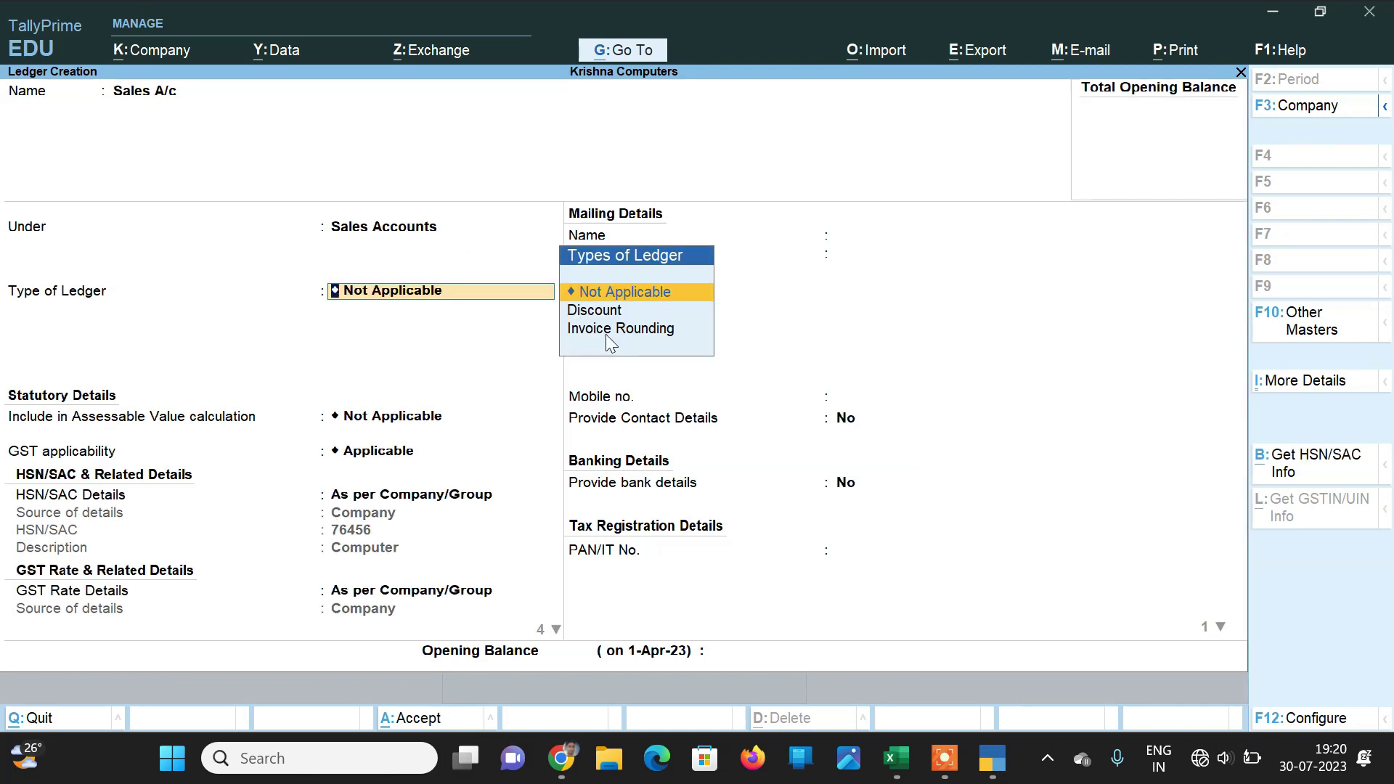
Step: Keep GST applicable with company HSN and rate details, choose Goods supply, and save
key(Return)
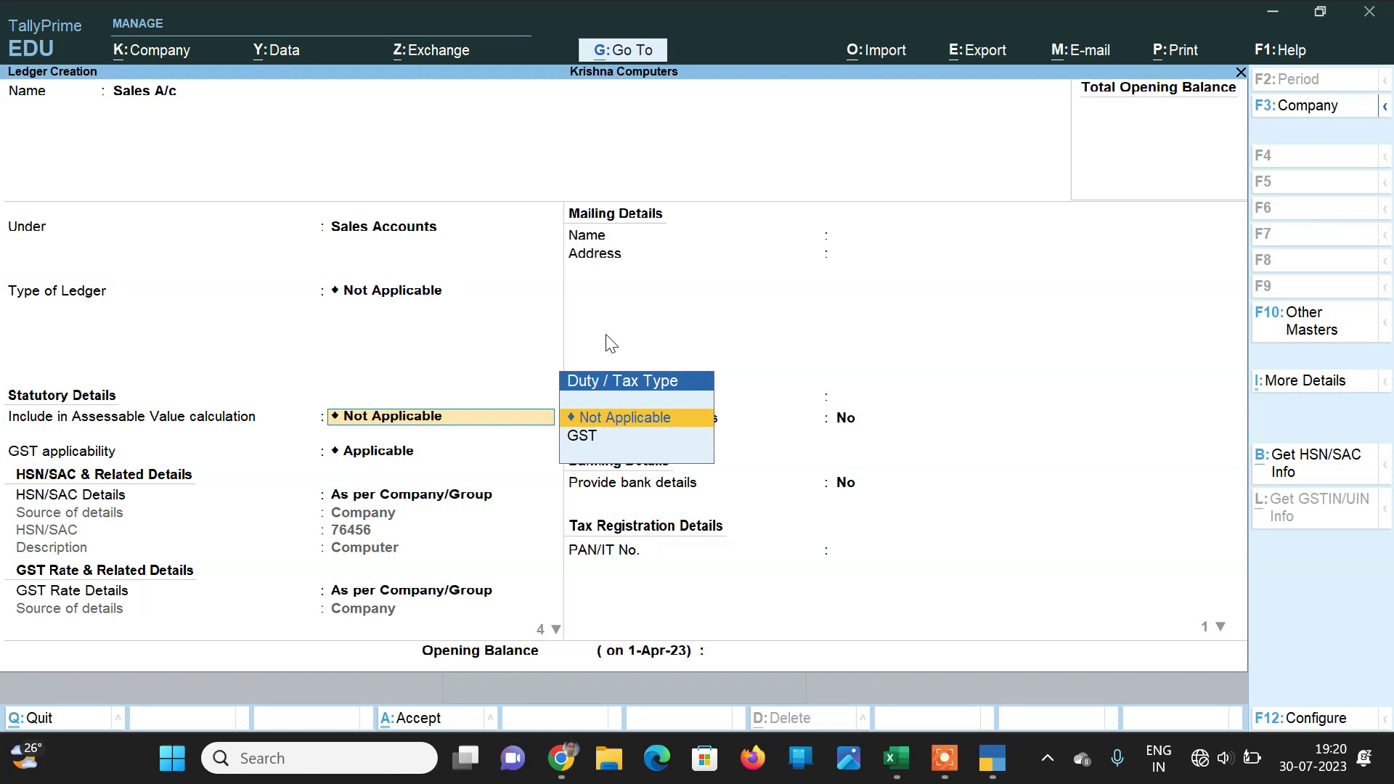
key(Down)
key(Up)
key(Return)
key(Return)
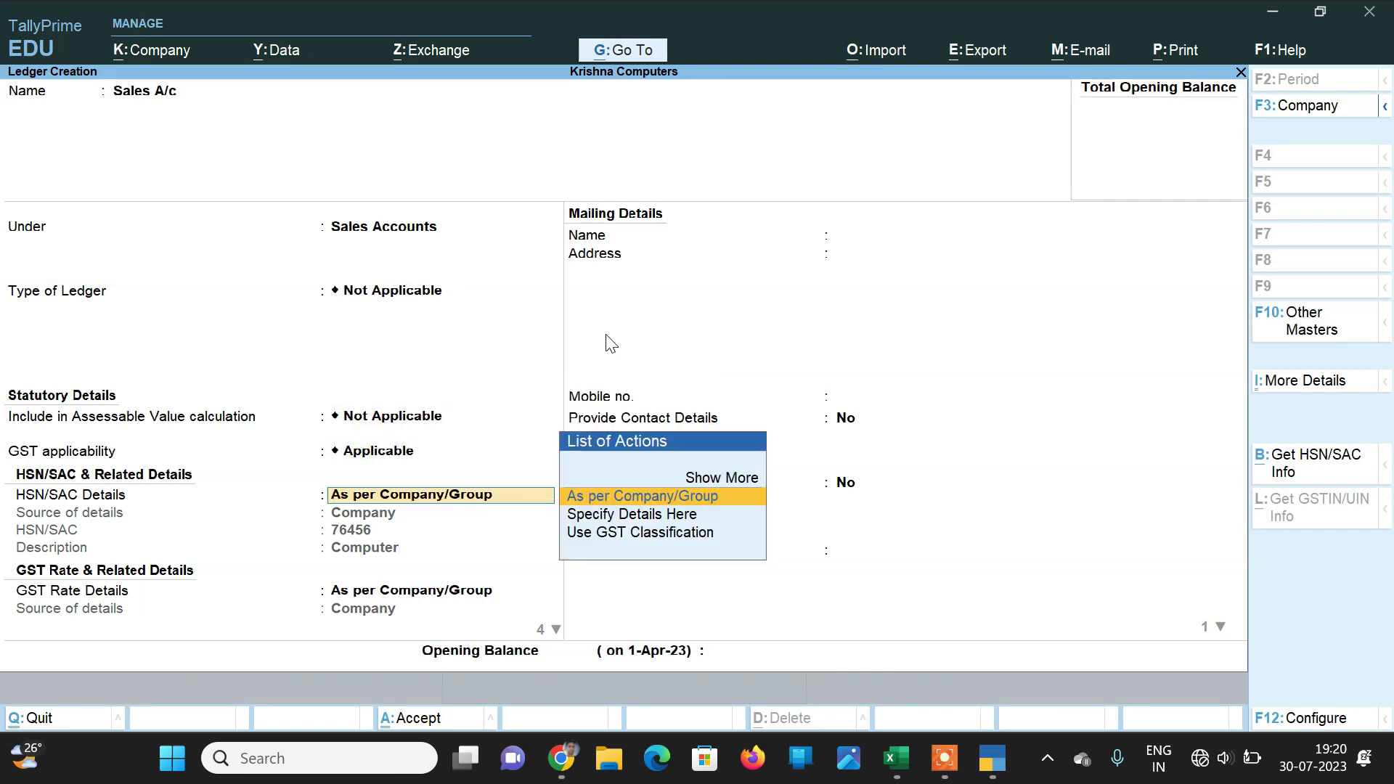
key(Return)
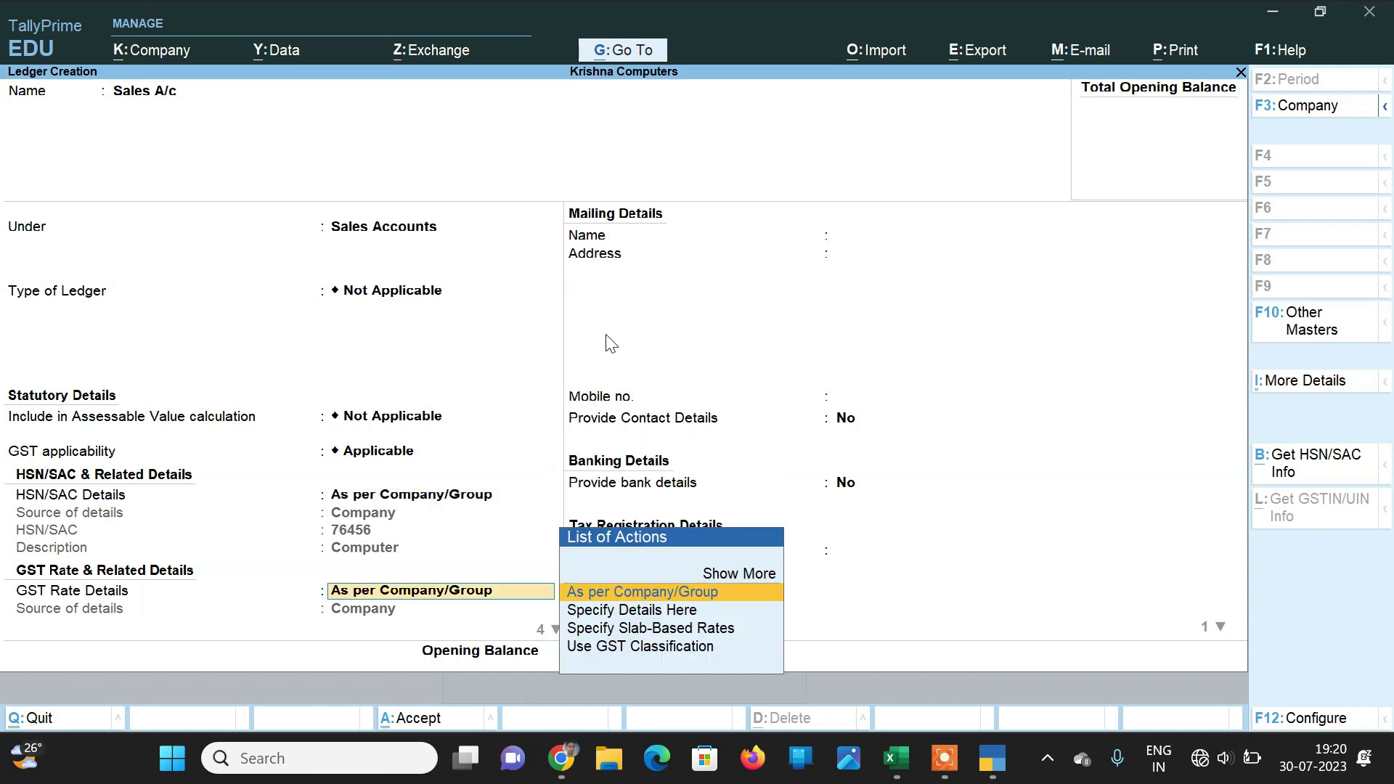
key(Return)
key(Up)
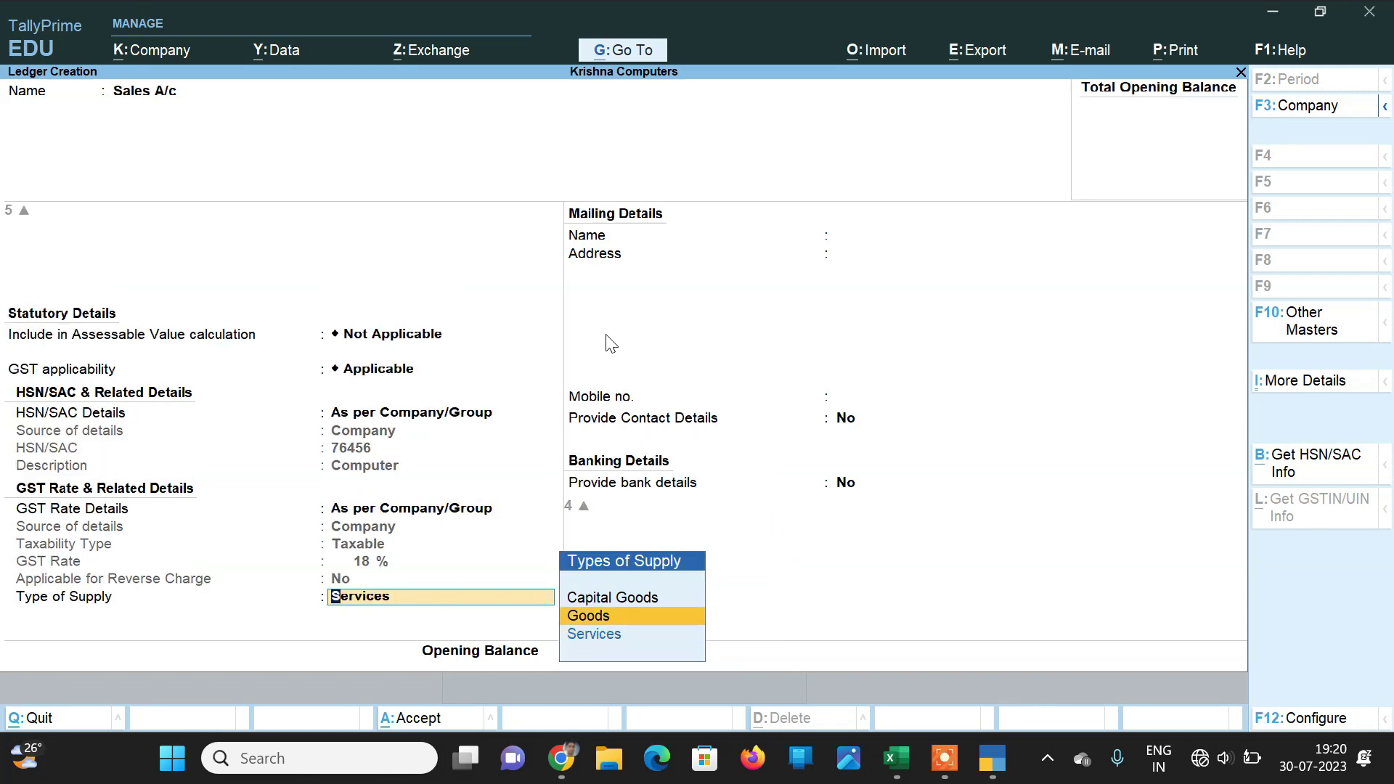
key(Return)
key(Return)
key(Return)
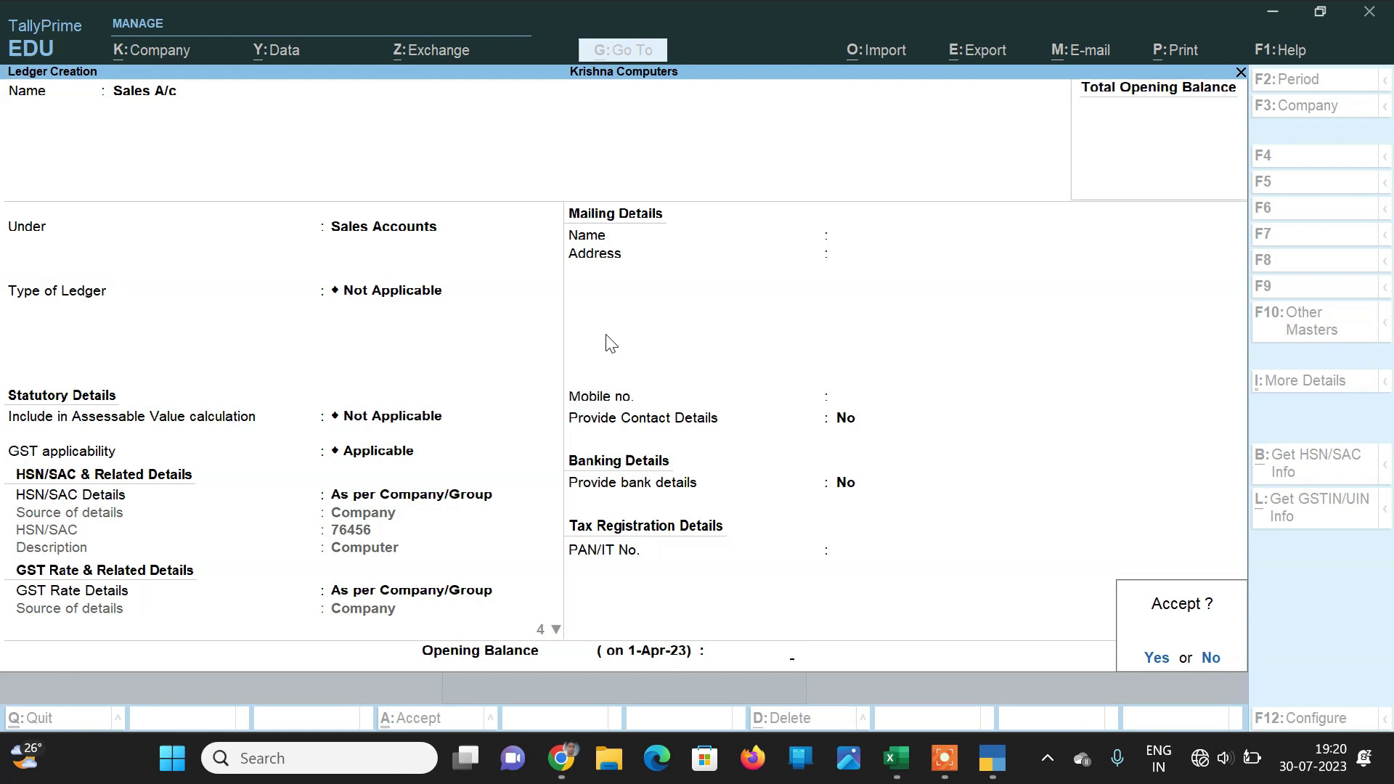
key(Return)
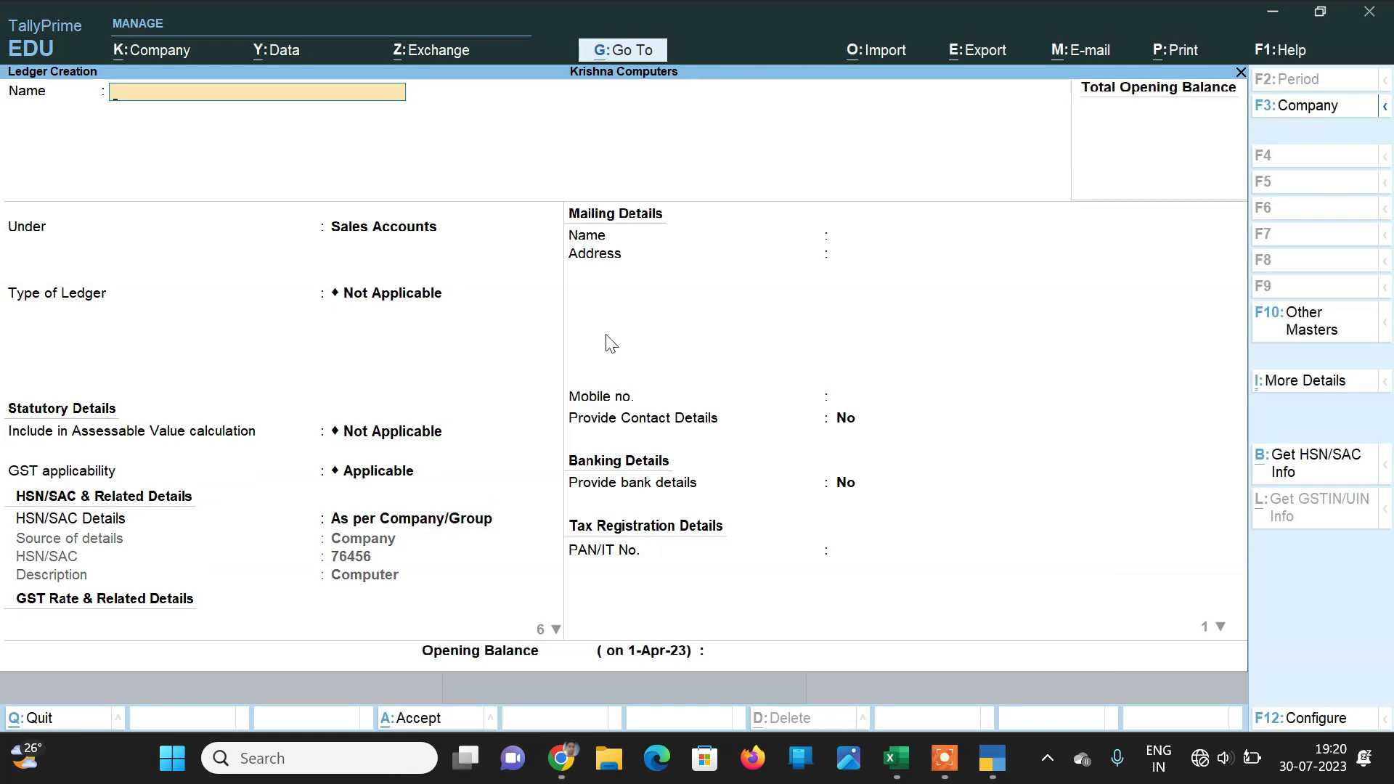
Step: Name the new ledger Ganpati Computers under Sundry Creditors
text(Ganpati computers)
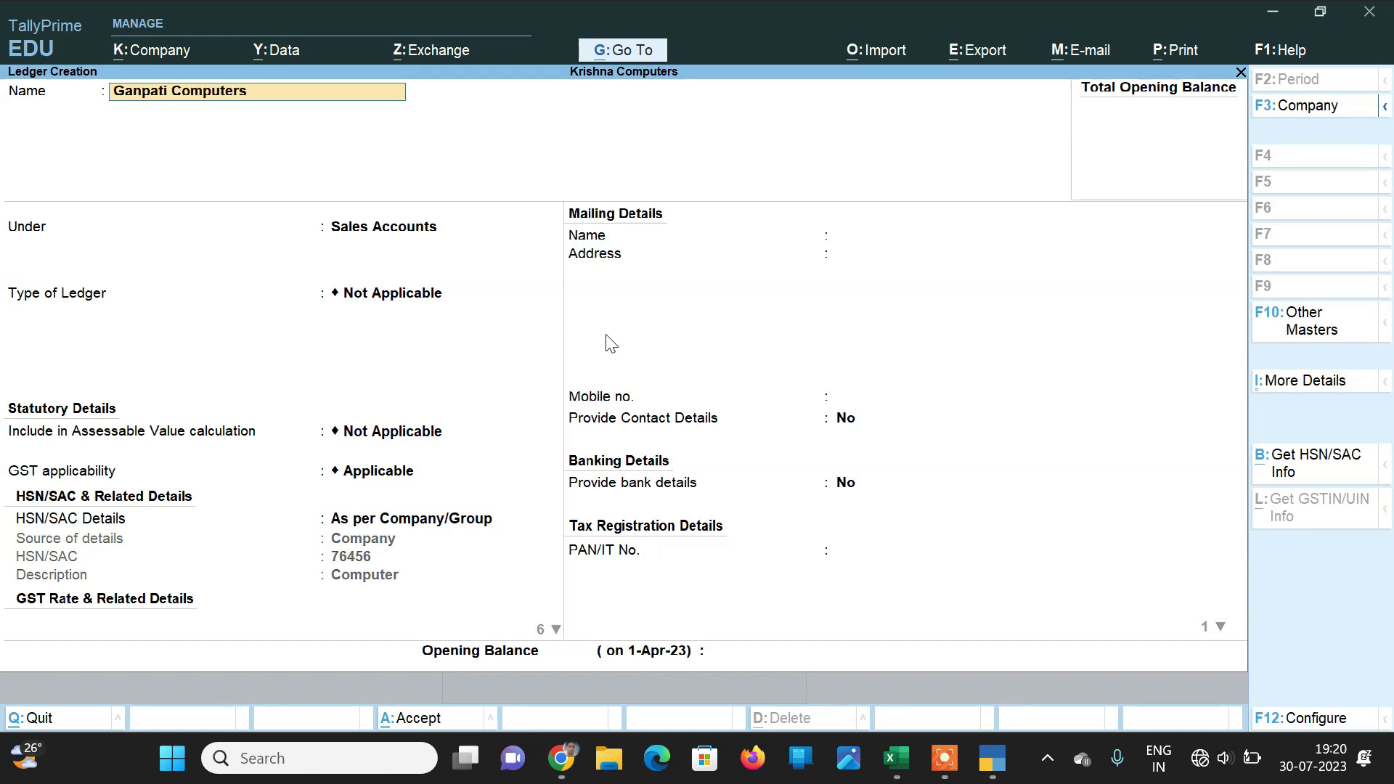
key(Return)
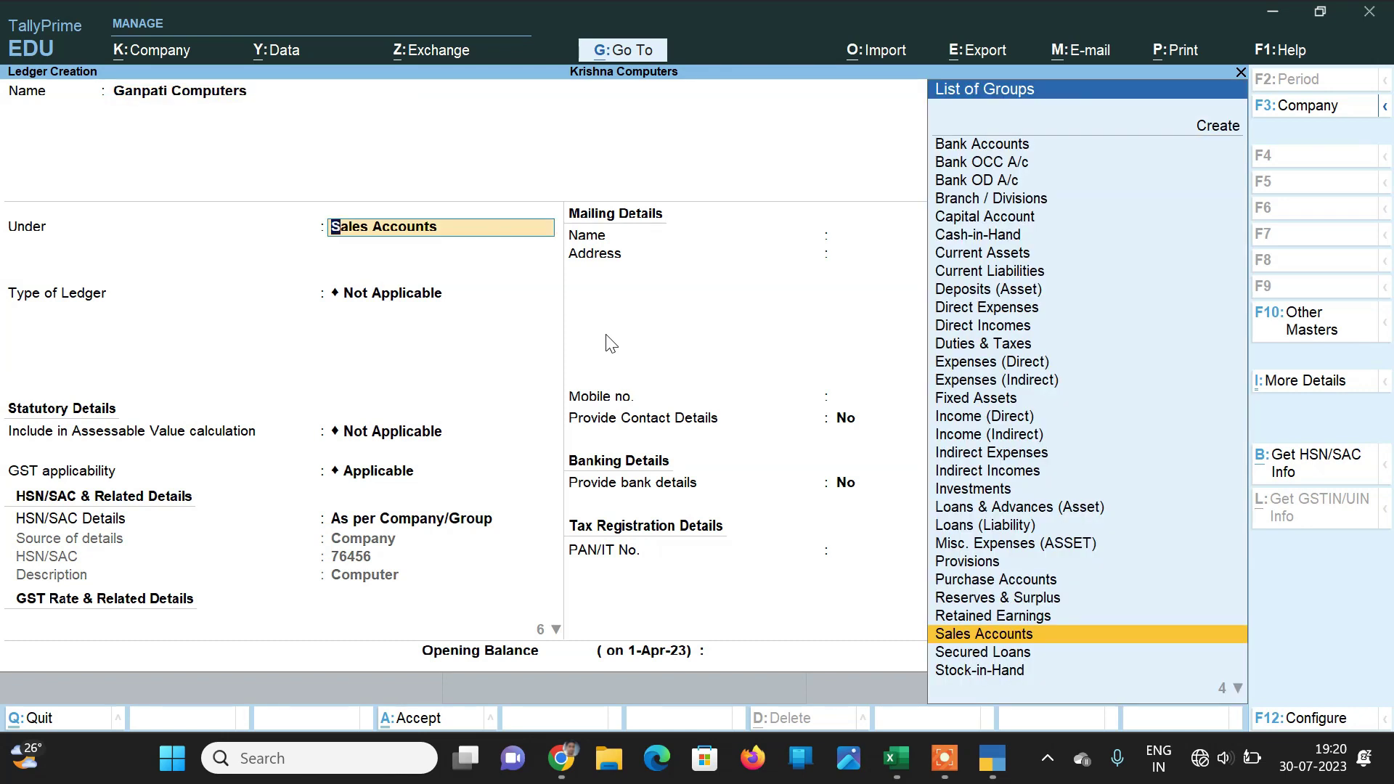
text(Creditors)
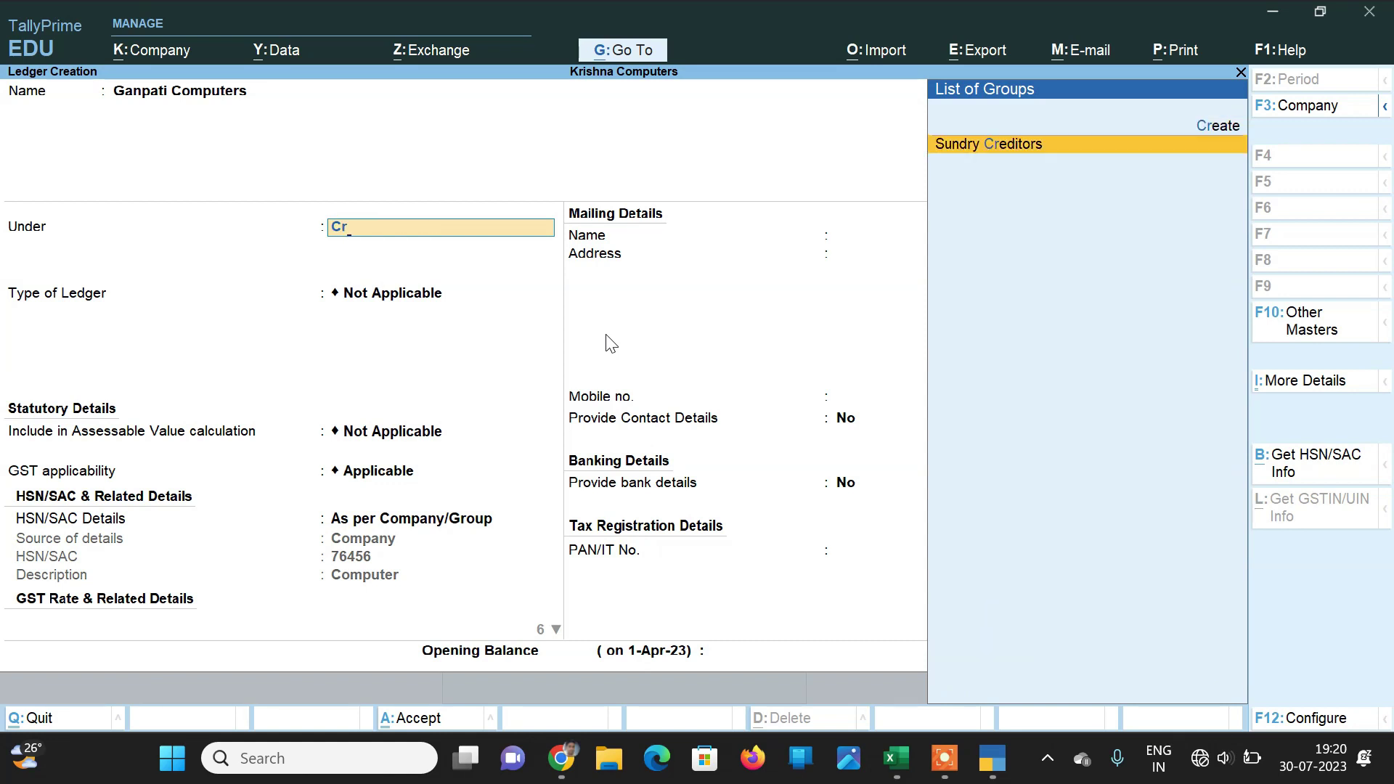
key(Return)
Step: Keep bill-by-bill and Rajasthan, leave contact details blank, and choose Regular GST registration
key(Return)
key(Return)
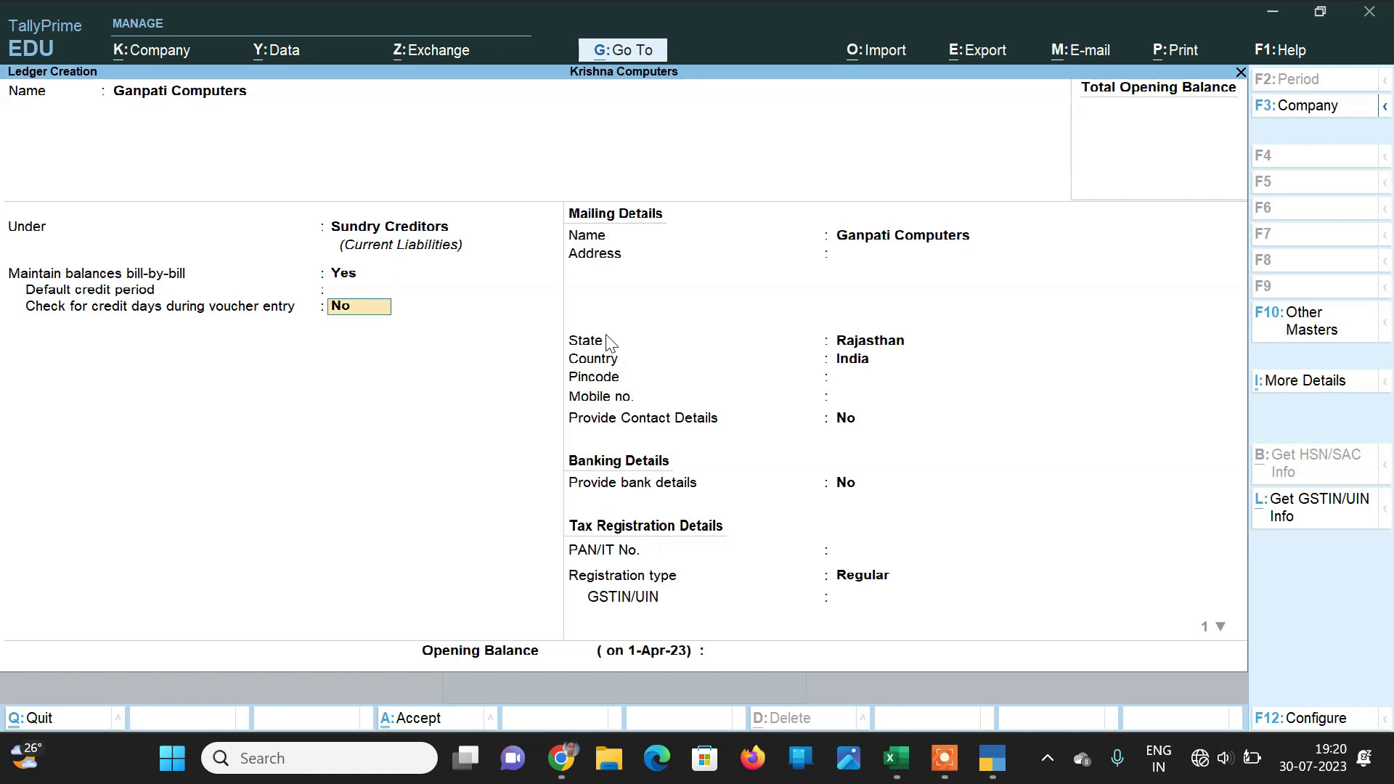
key(Return)
key(Return)
key(Return)
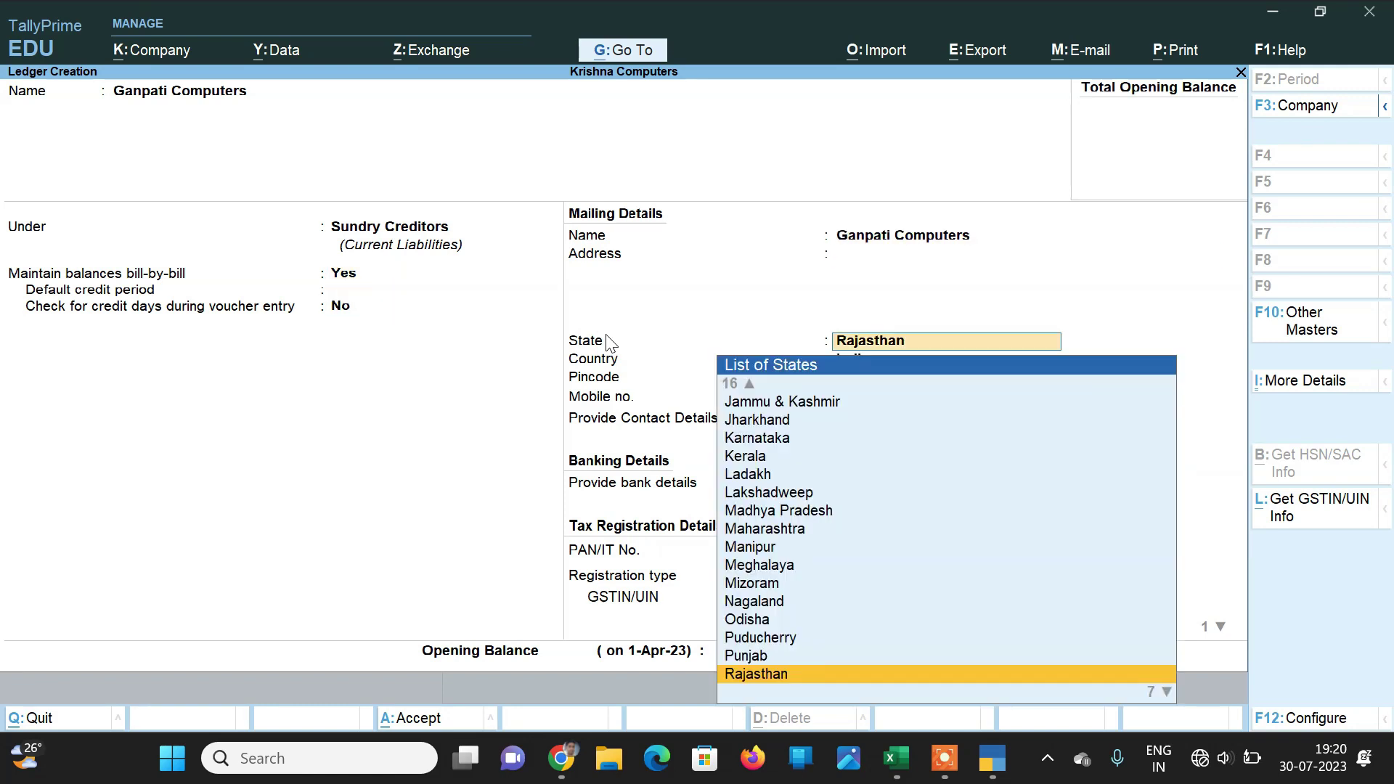
key(Return)
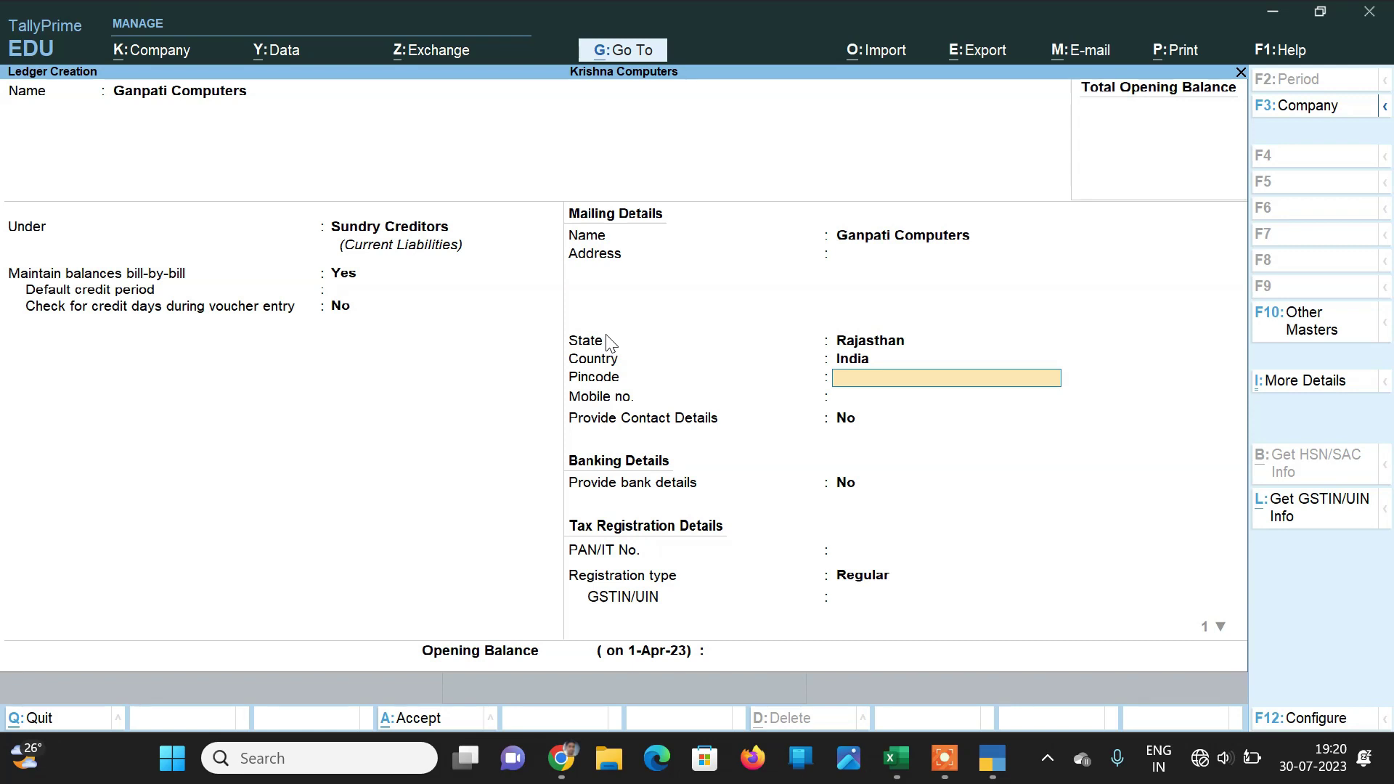
key(Return)
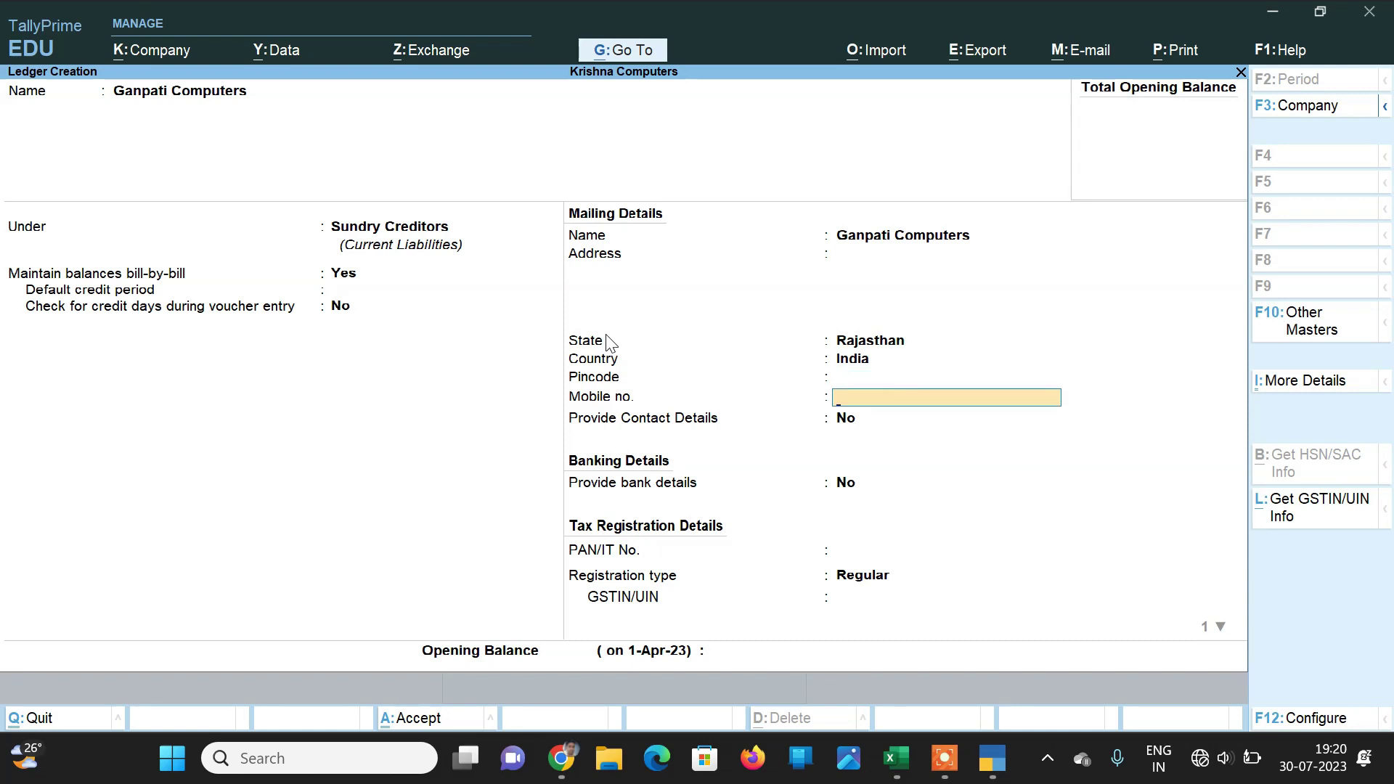
key(Return)
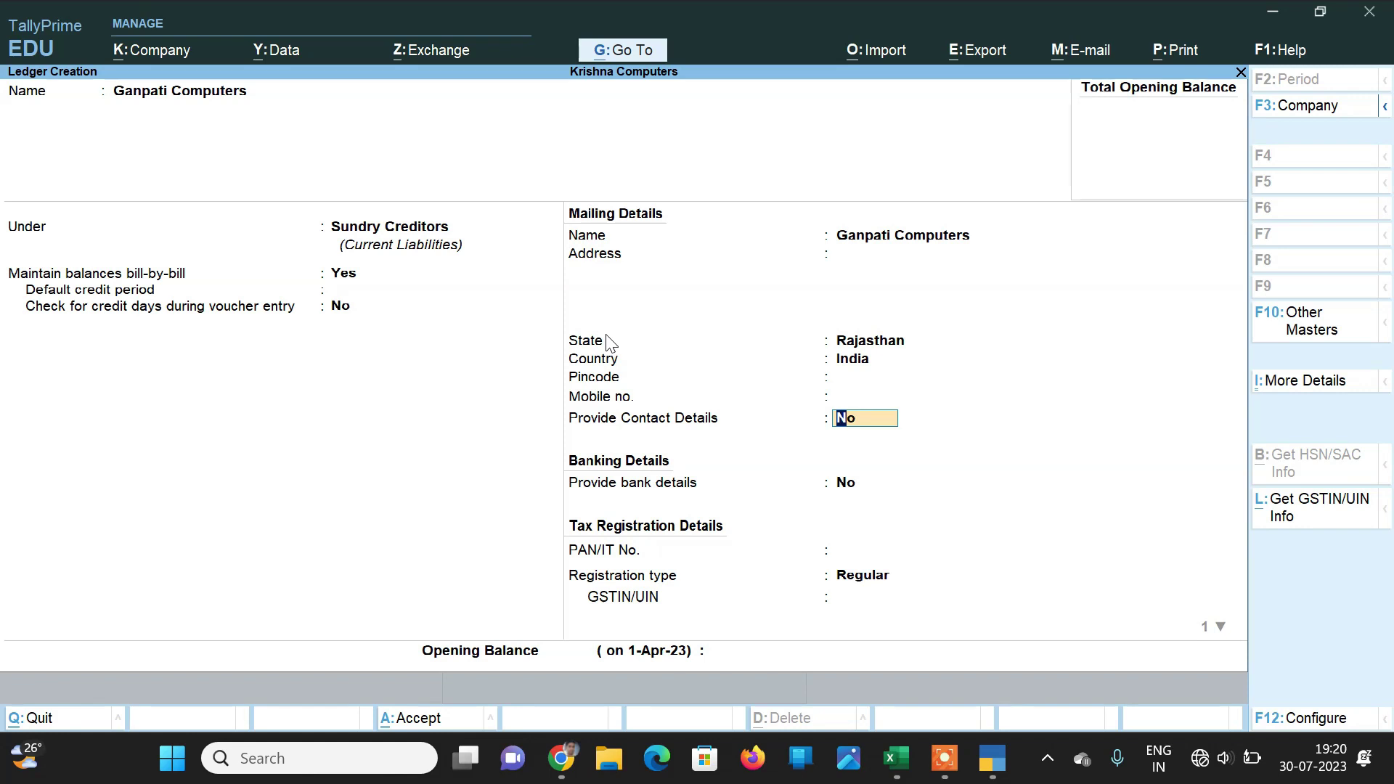
key(Return)
key(Return)
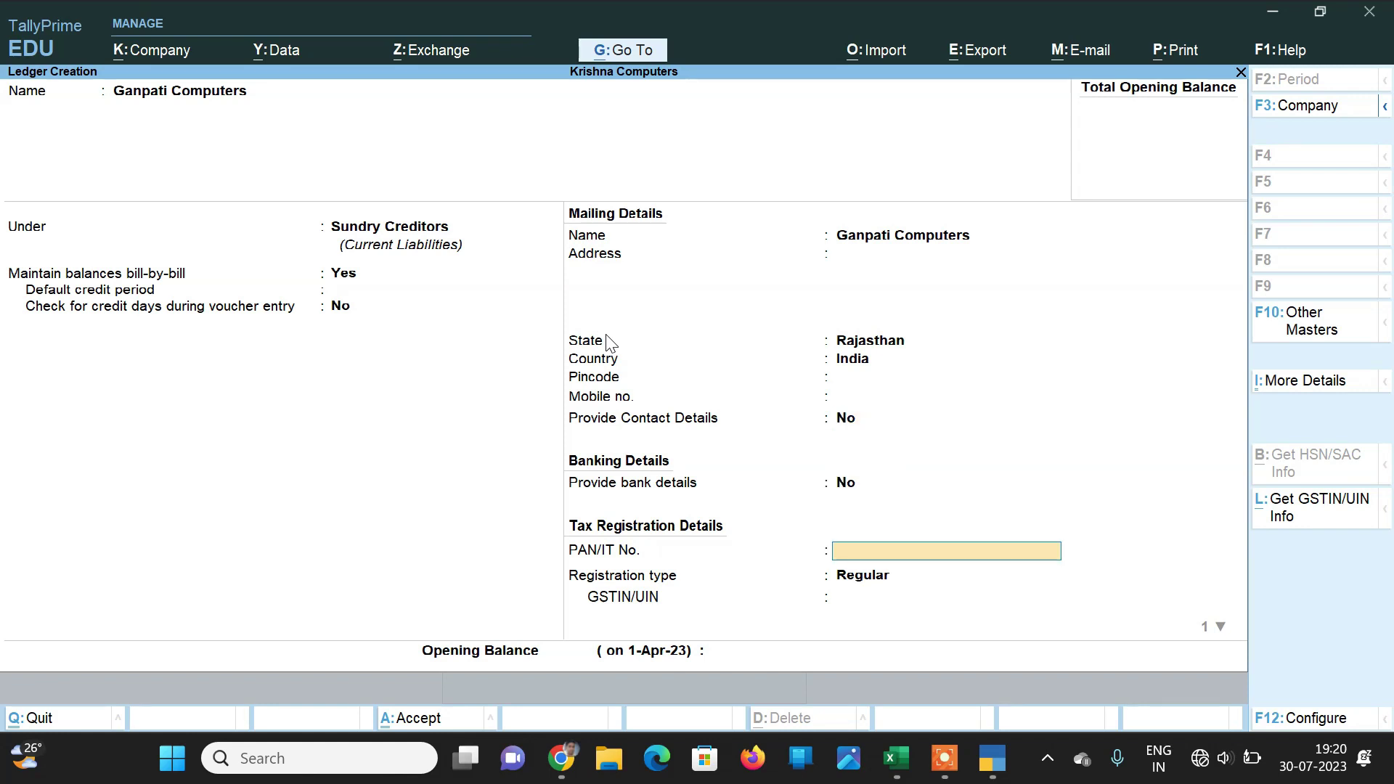
key(Return)
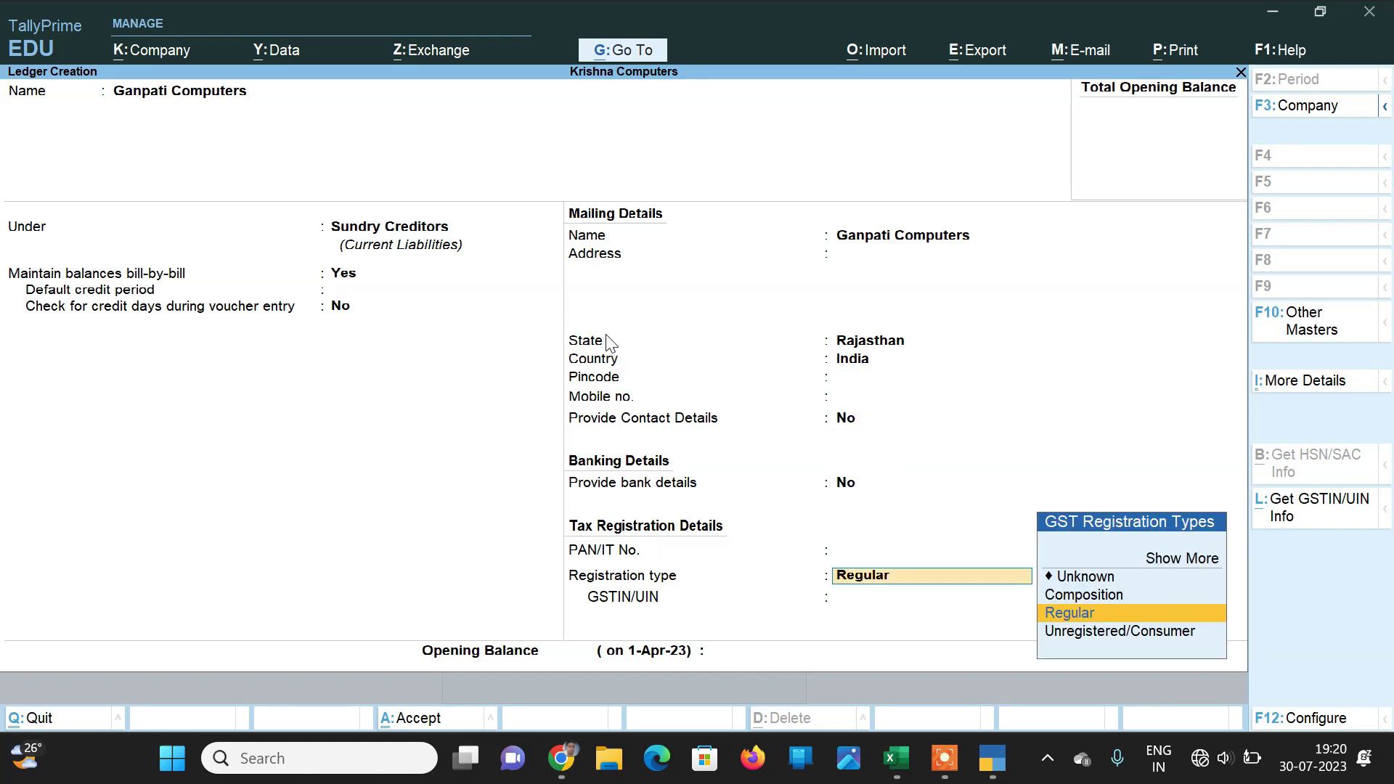
key(Return)
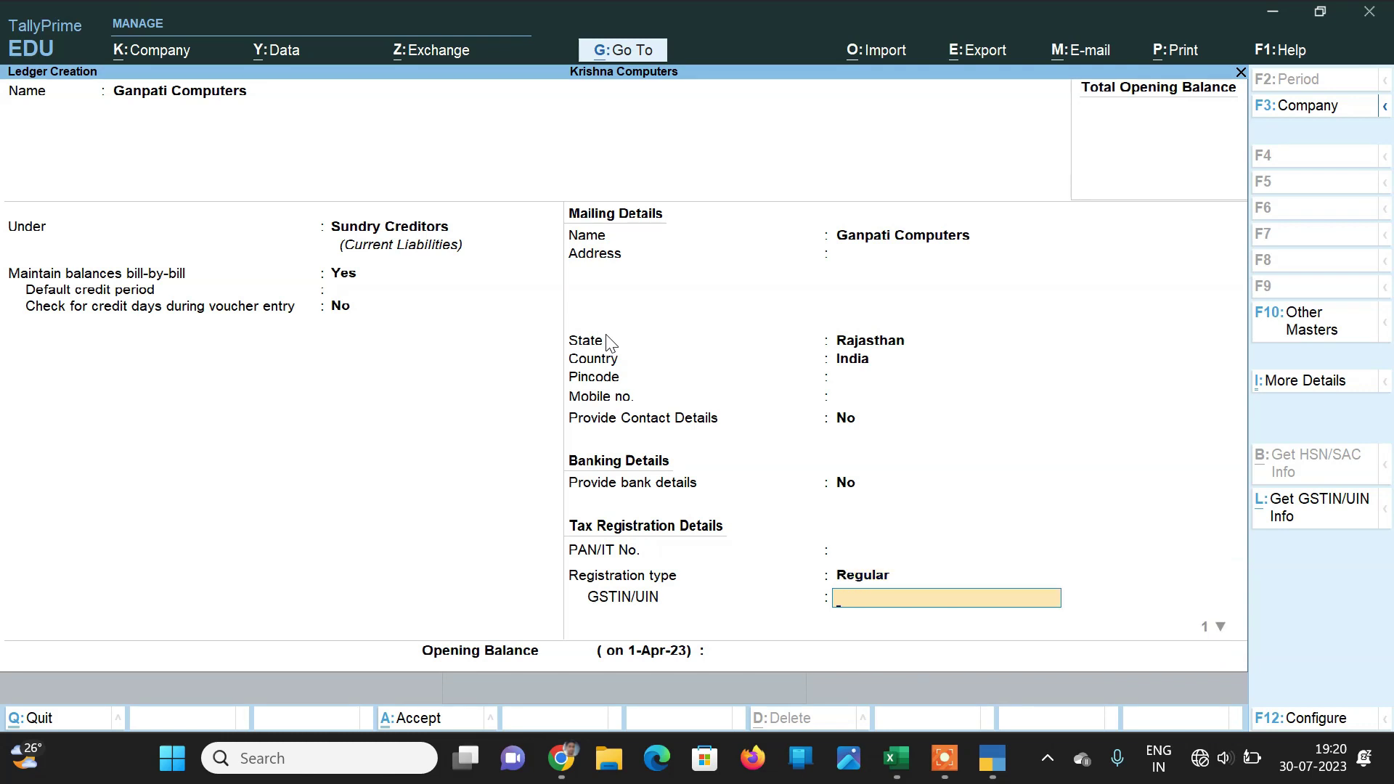
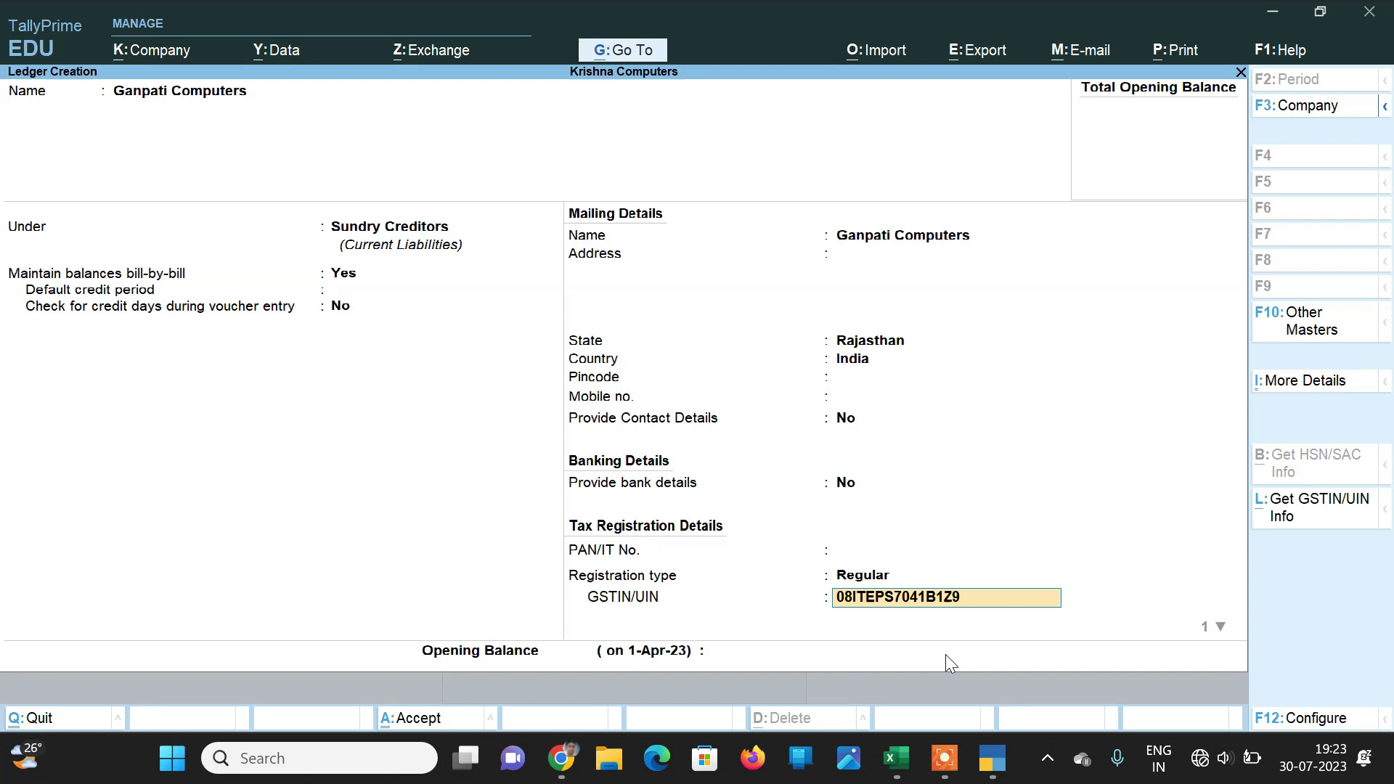
Step: Enter and correct the supplier's GSTIN, then save the Ganpati Computers ledger
key(Return)
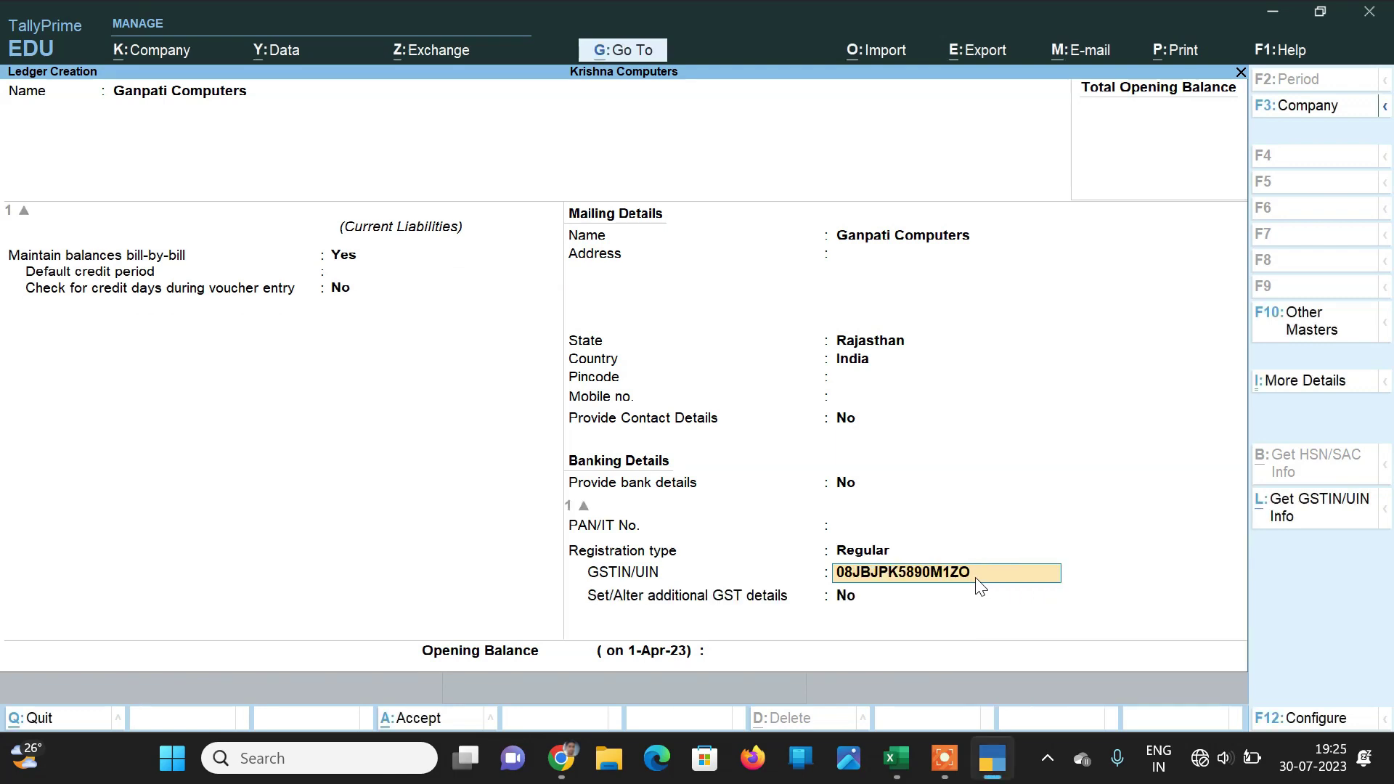
key(Return)
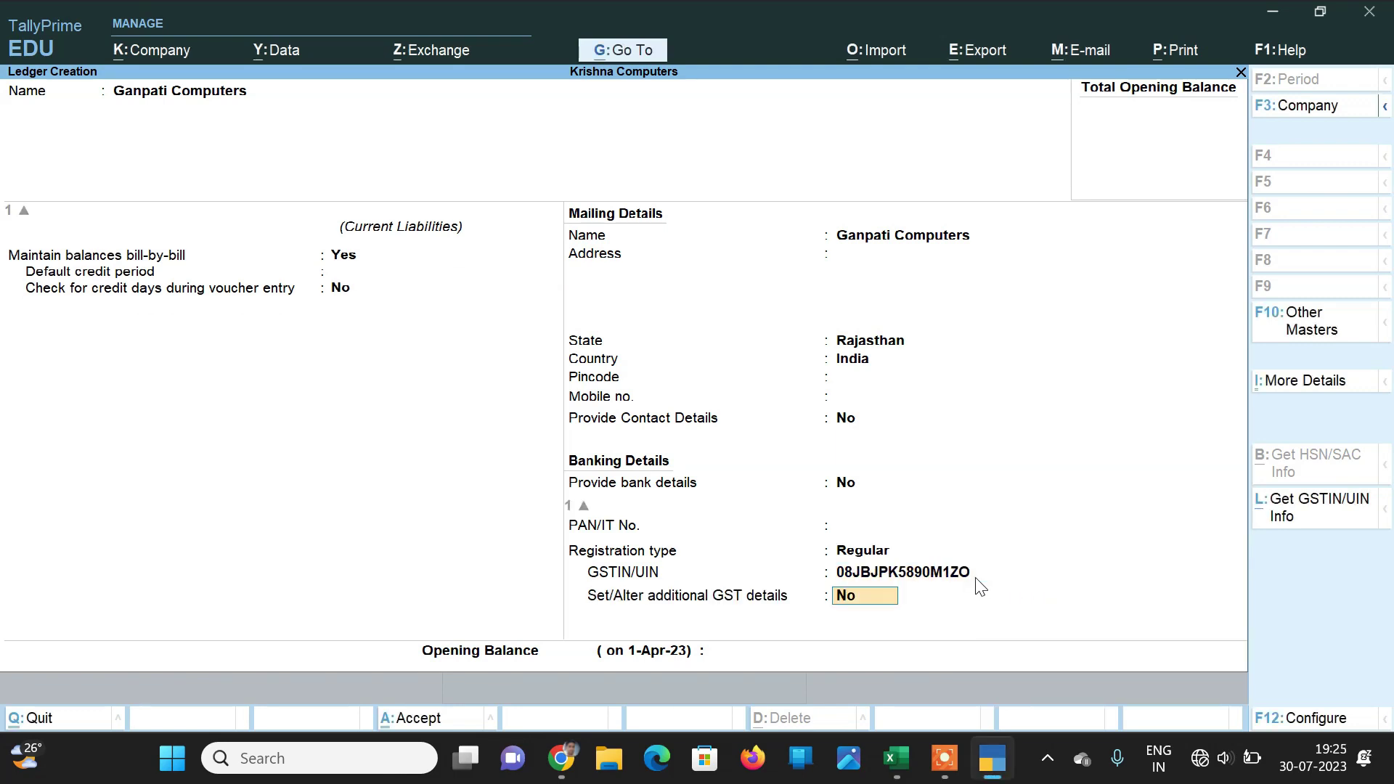
key(Return)
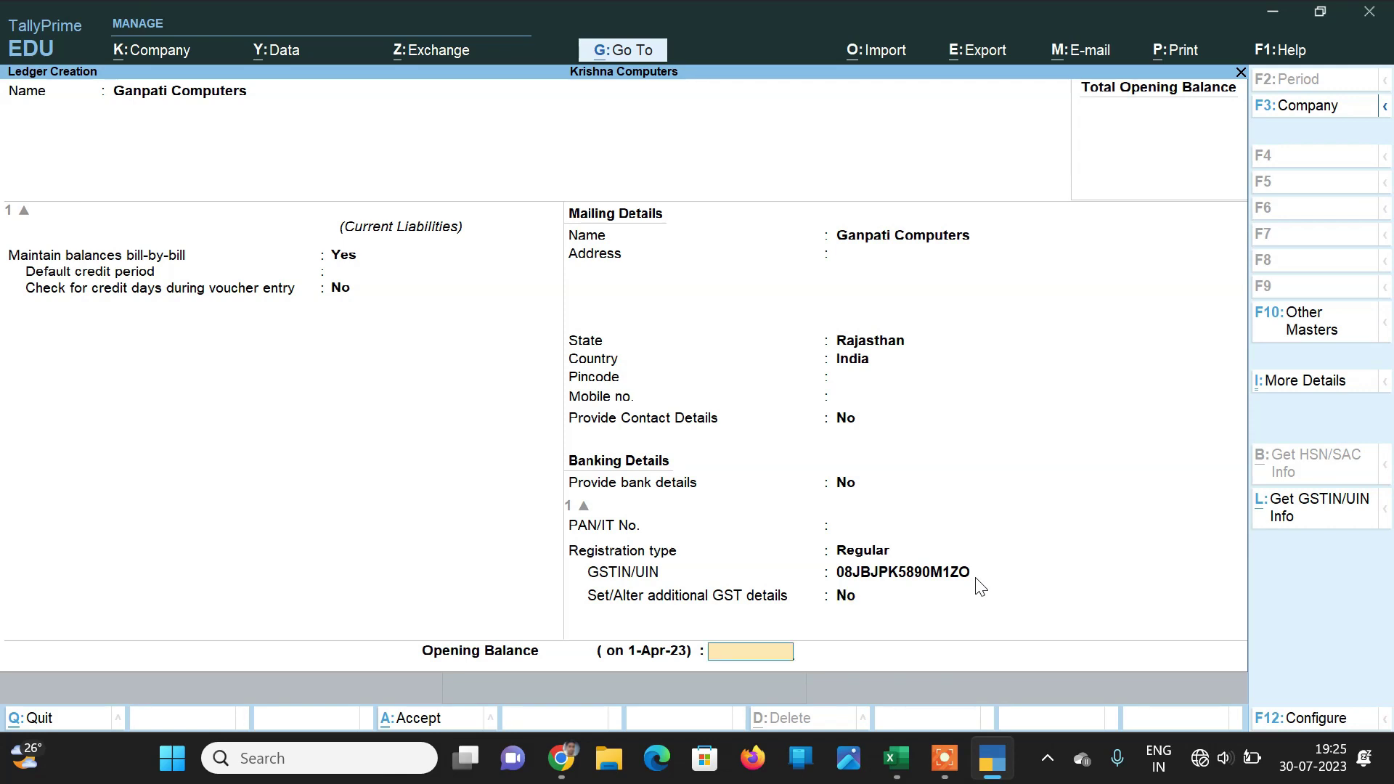
key(Return)
key(Return)
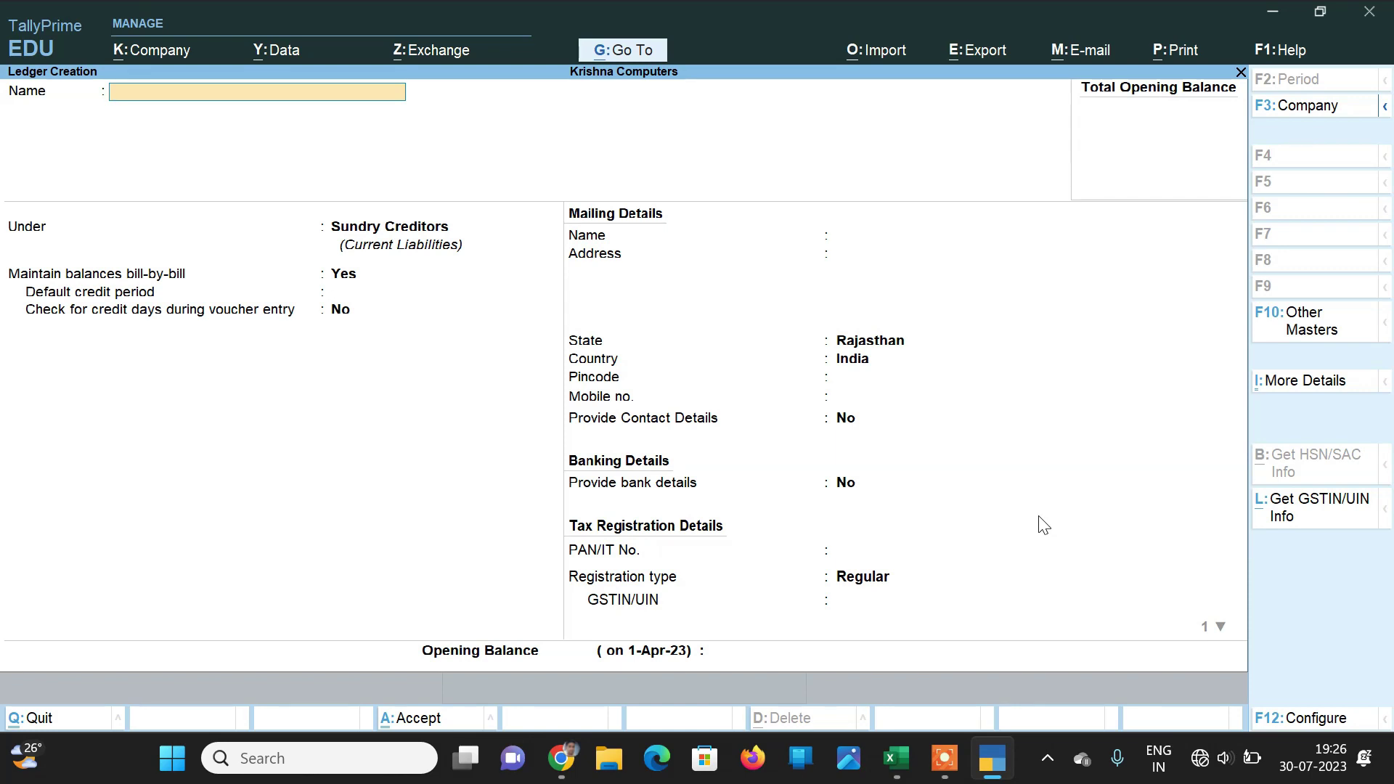
Step: Quit the blank ledger form and return to the masters list, highlighting Stock Item
key(Escape)
key(y)
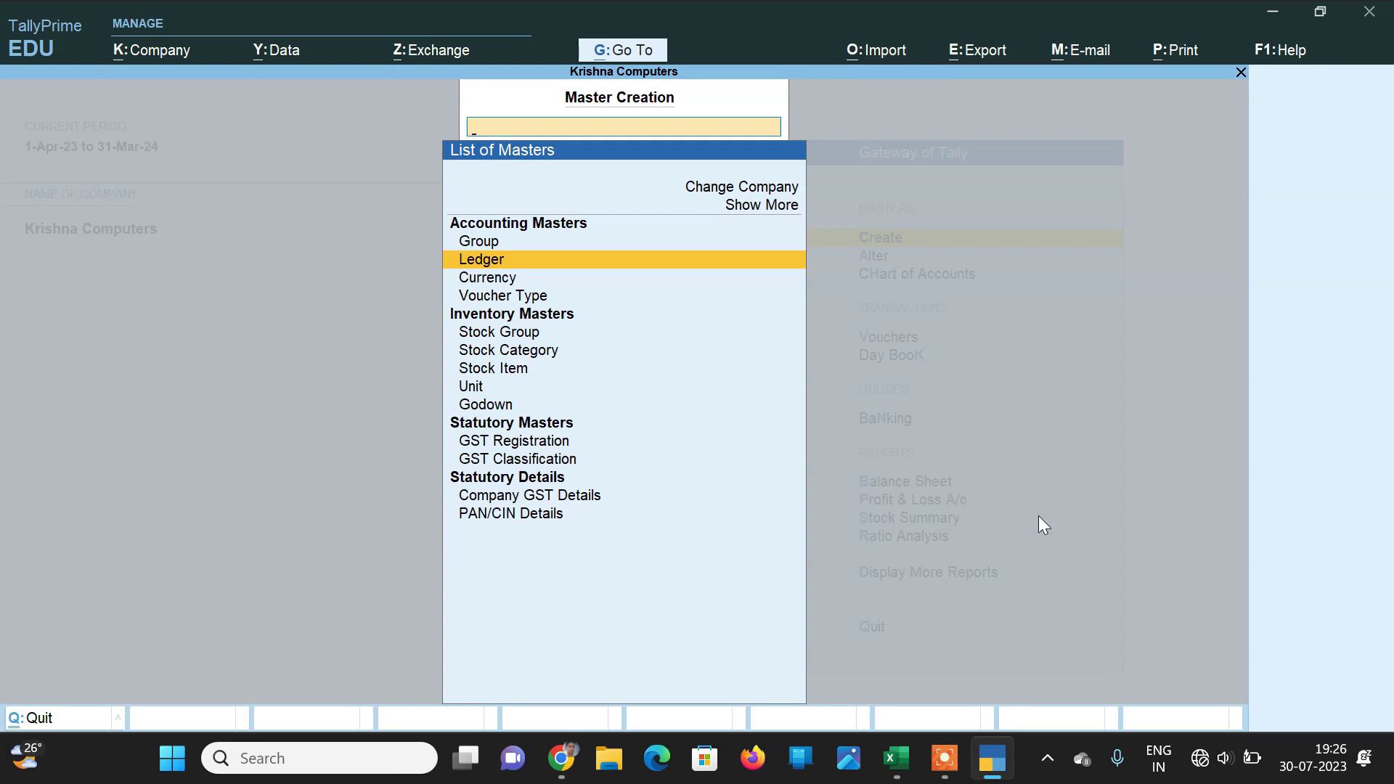
key(Down)
key(Down)
key(Down)
key(Down)
key(Down)
key(Down)
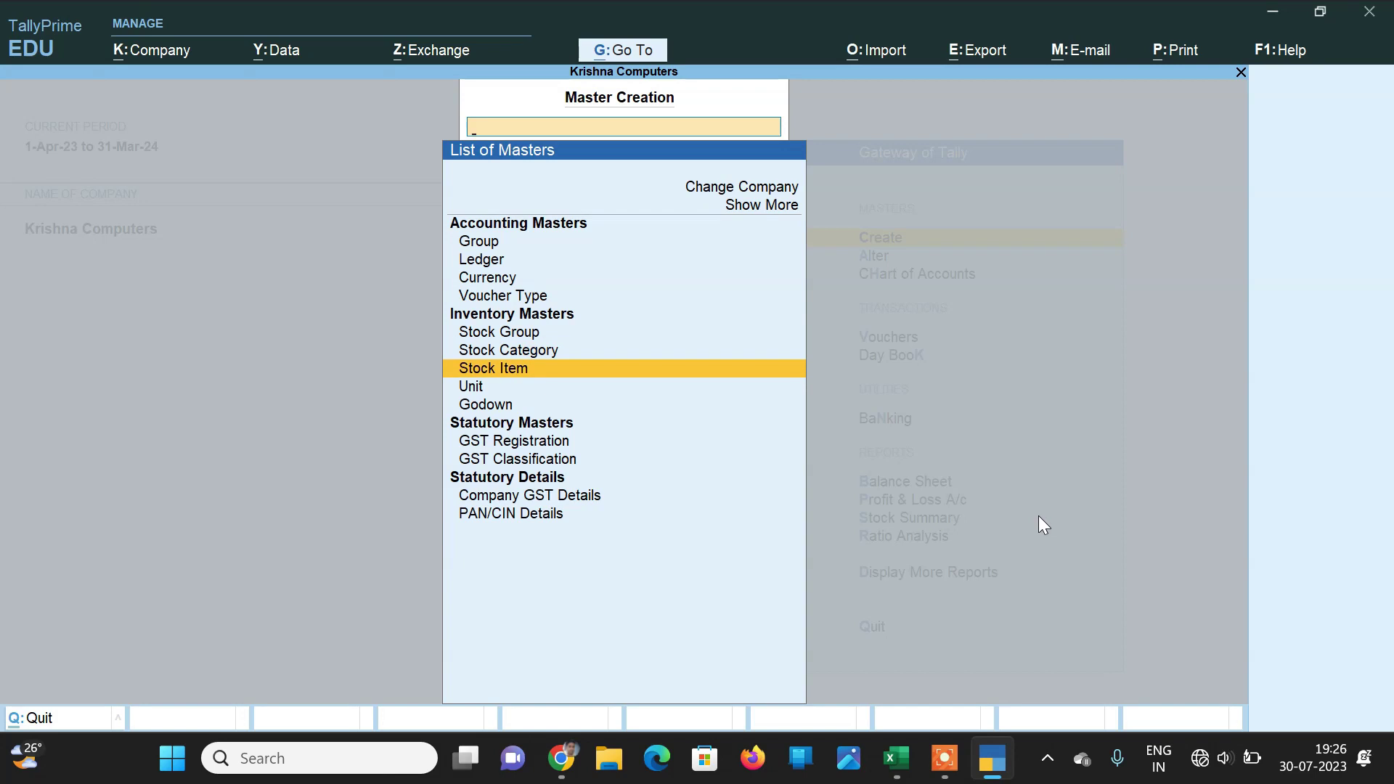
Step: Name the new stock item 'Dell I3 Laptop', keep group Primary, and begin a new unit
key(Return)
text(Dell)
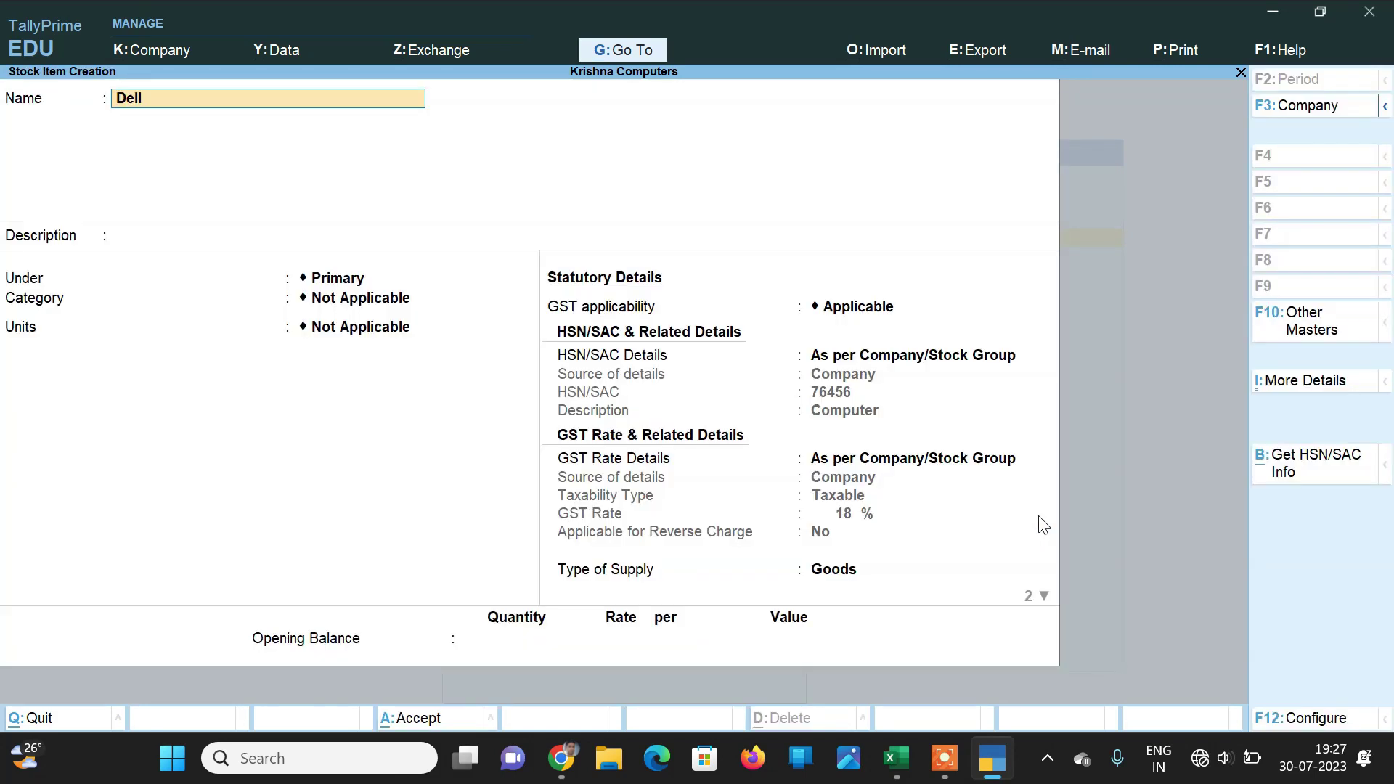
text( I3 Laptop)
key(Return)
key(Return)
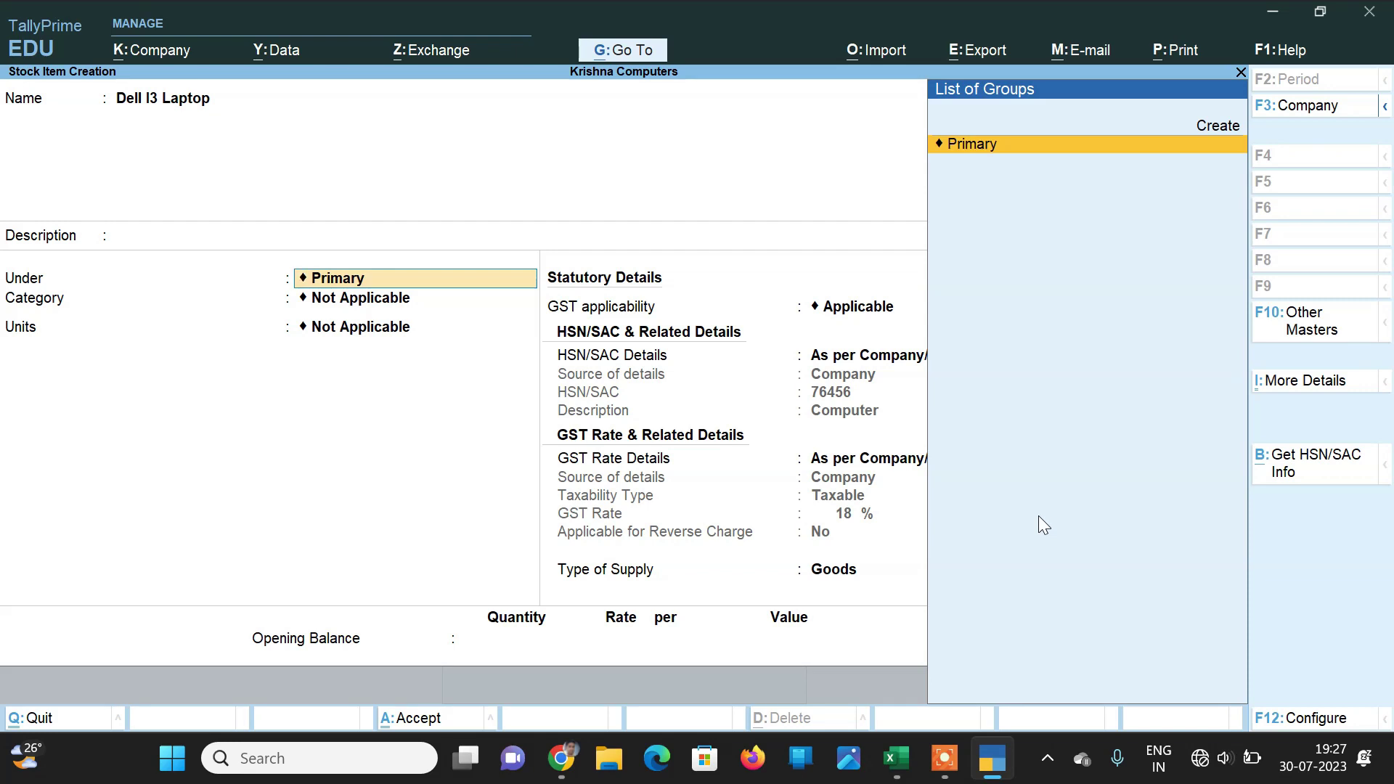
key(Return)
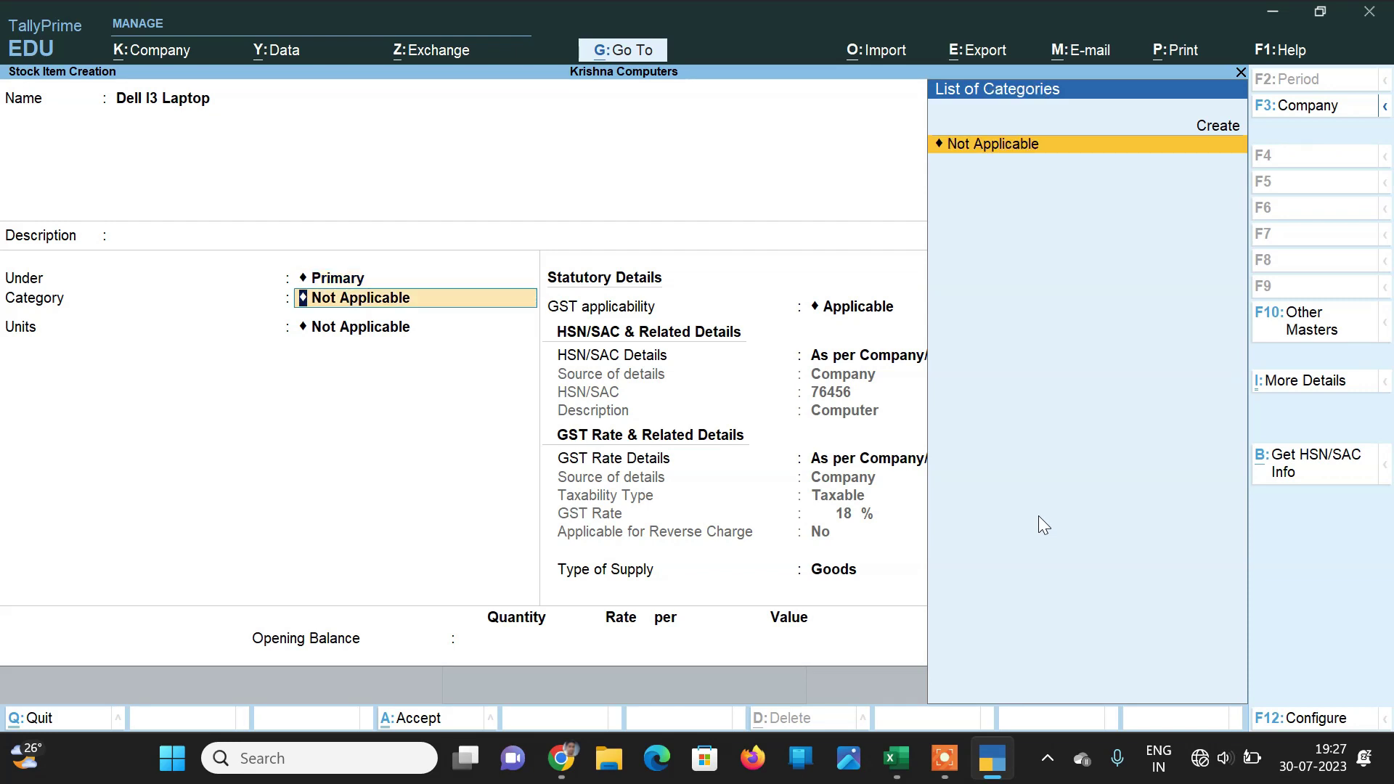
key(Return)
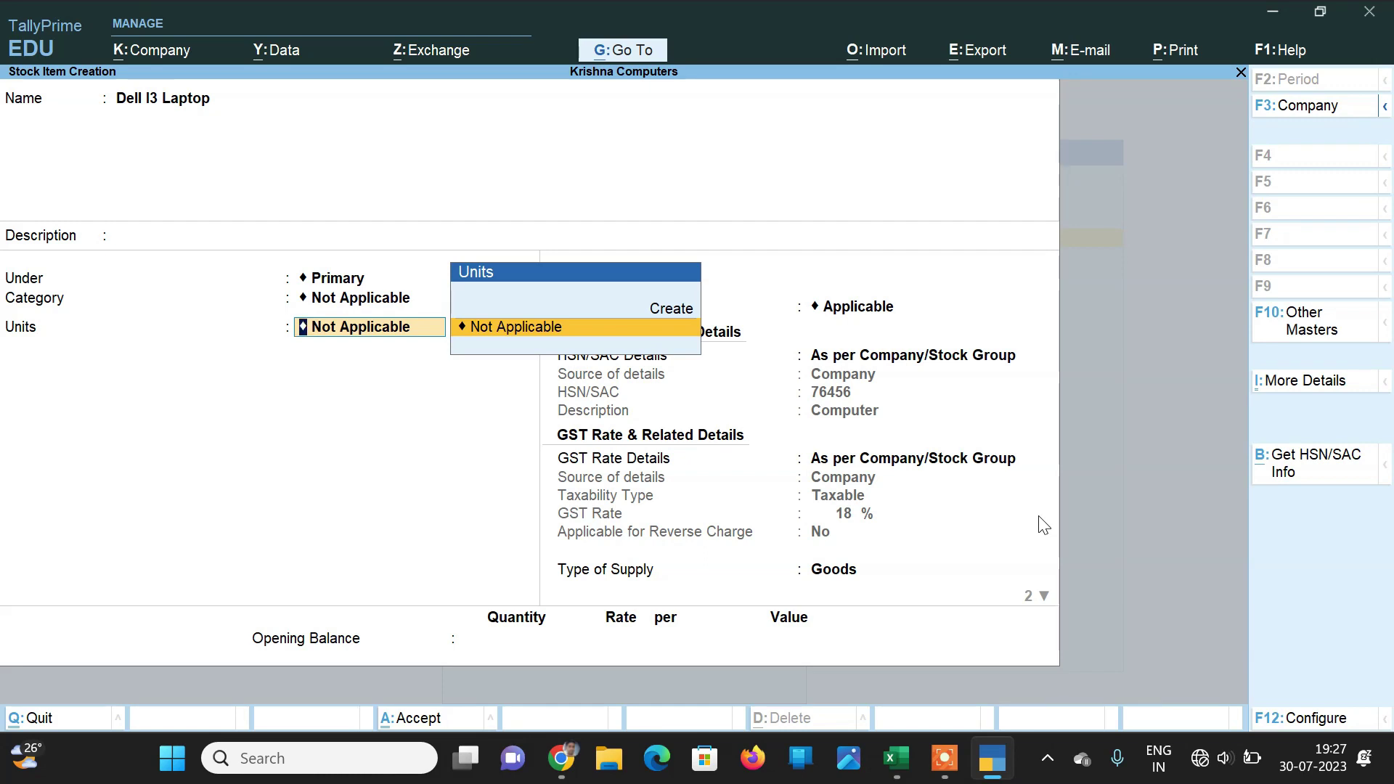
key(alt+c)
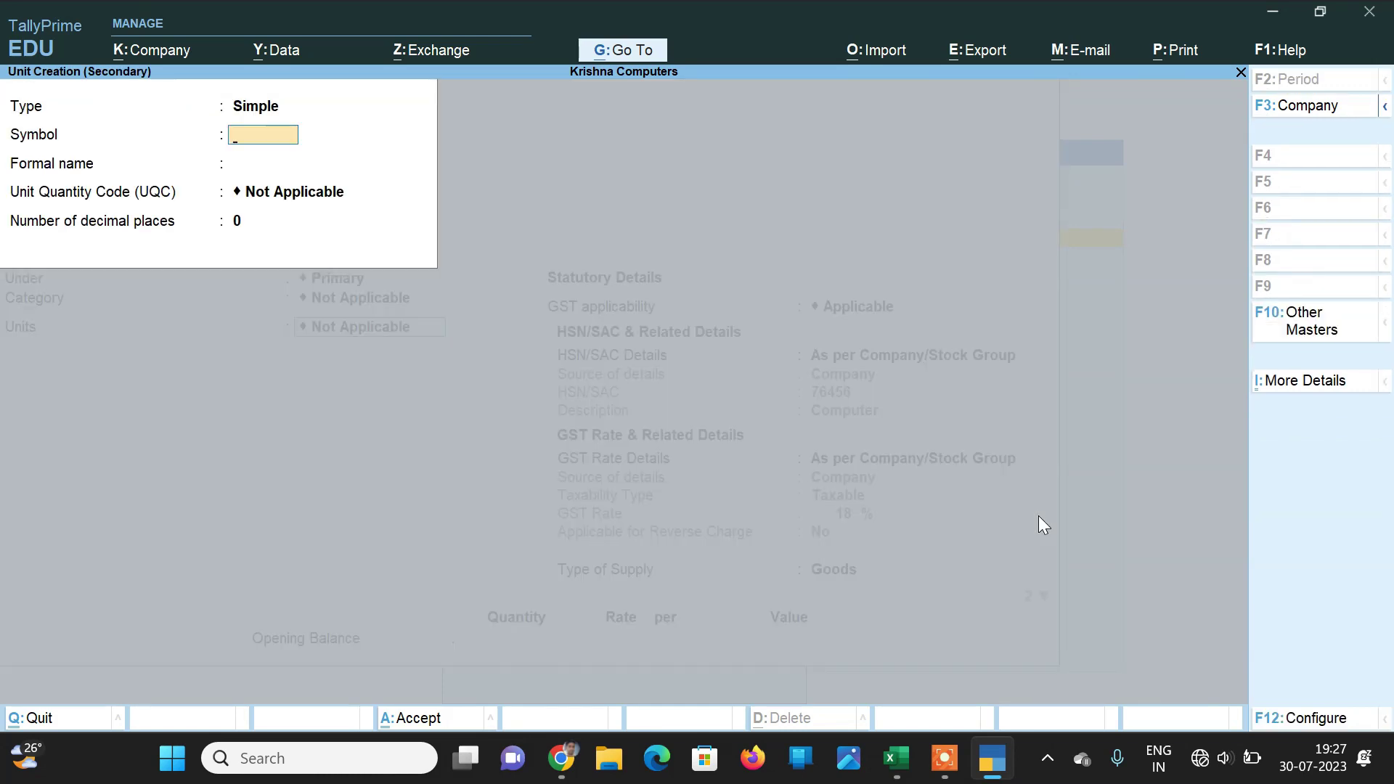
Step: Create the unit 'pcs' with formal name Pieces and UQC PCS-PIECES
text(pcs)
key(Return)
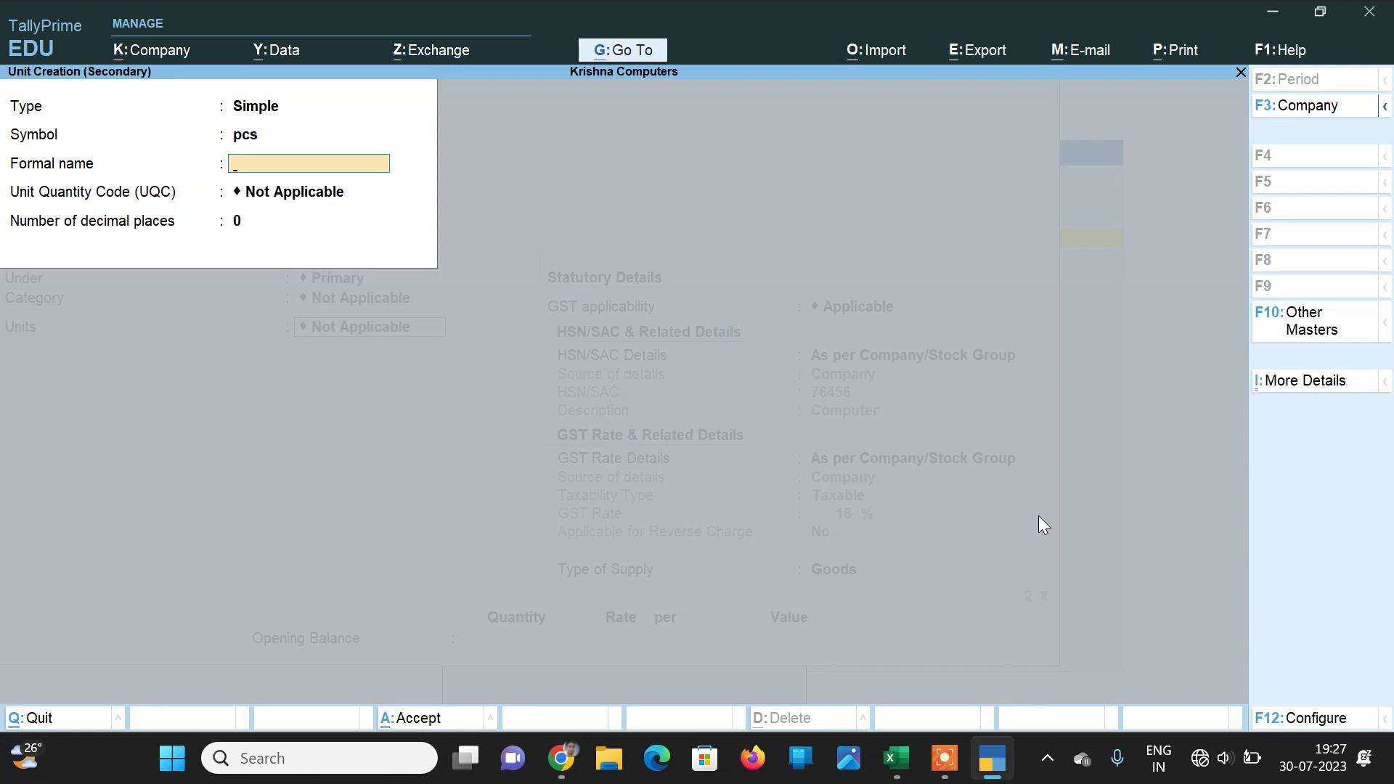
text(Pieces)
key(Return)
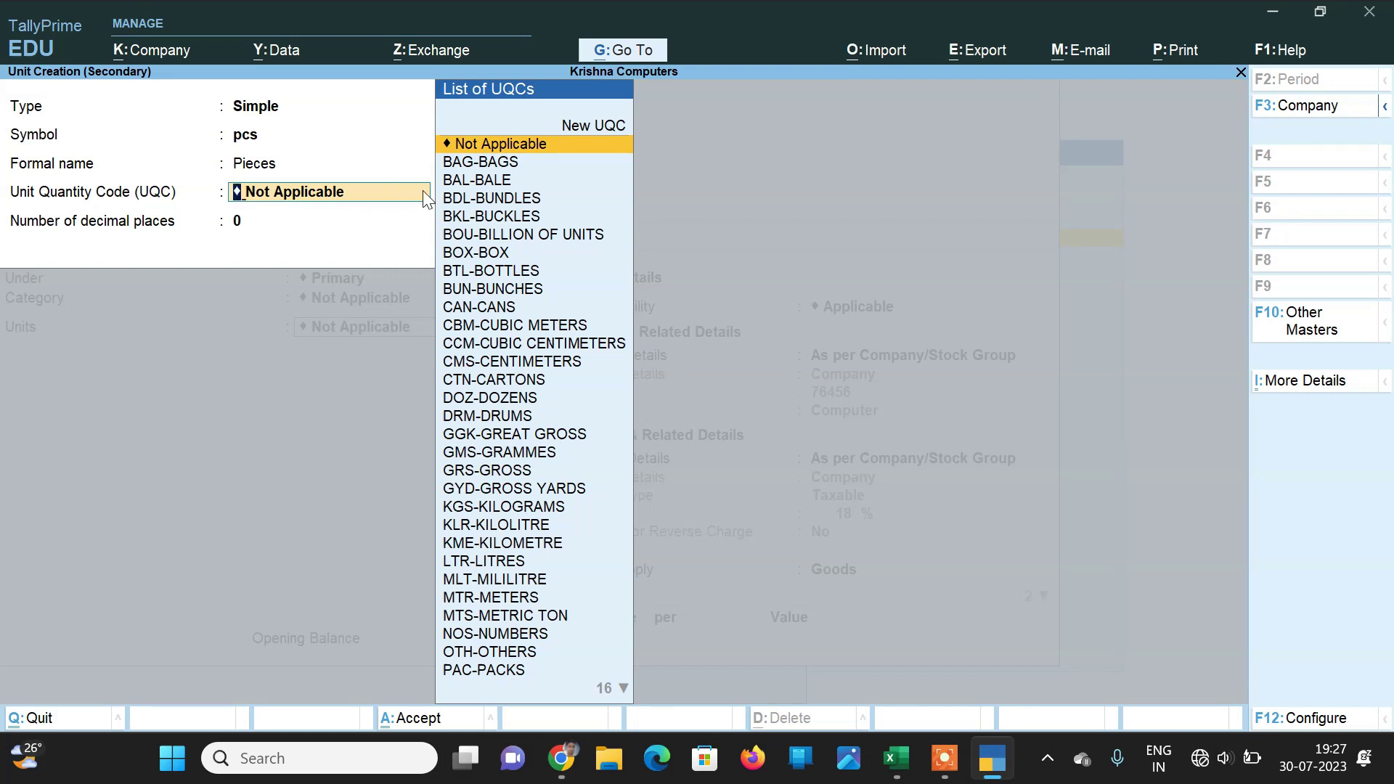
text(pc)
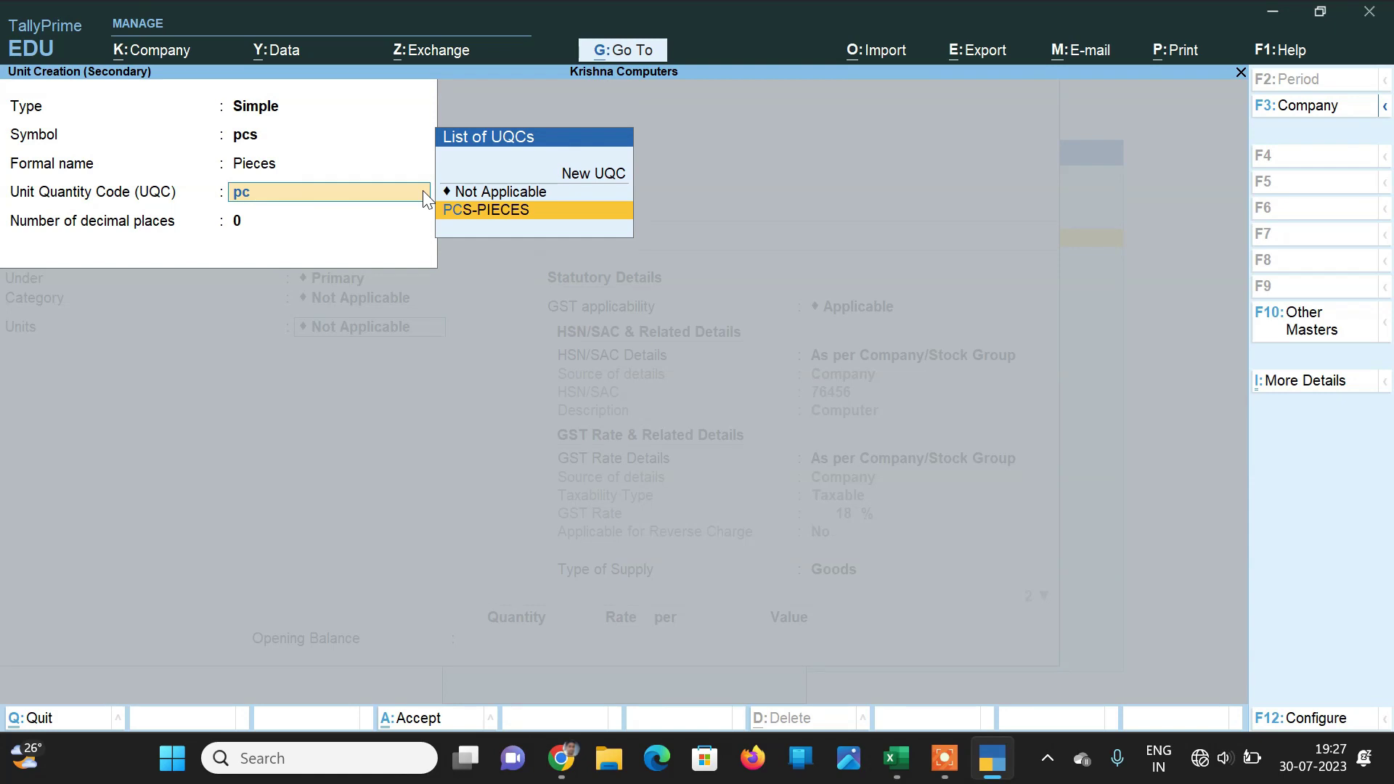
key(Return)
key(Return)
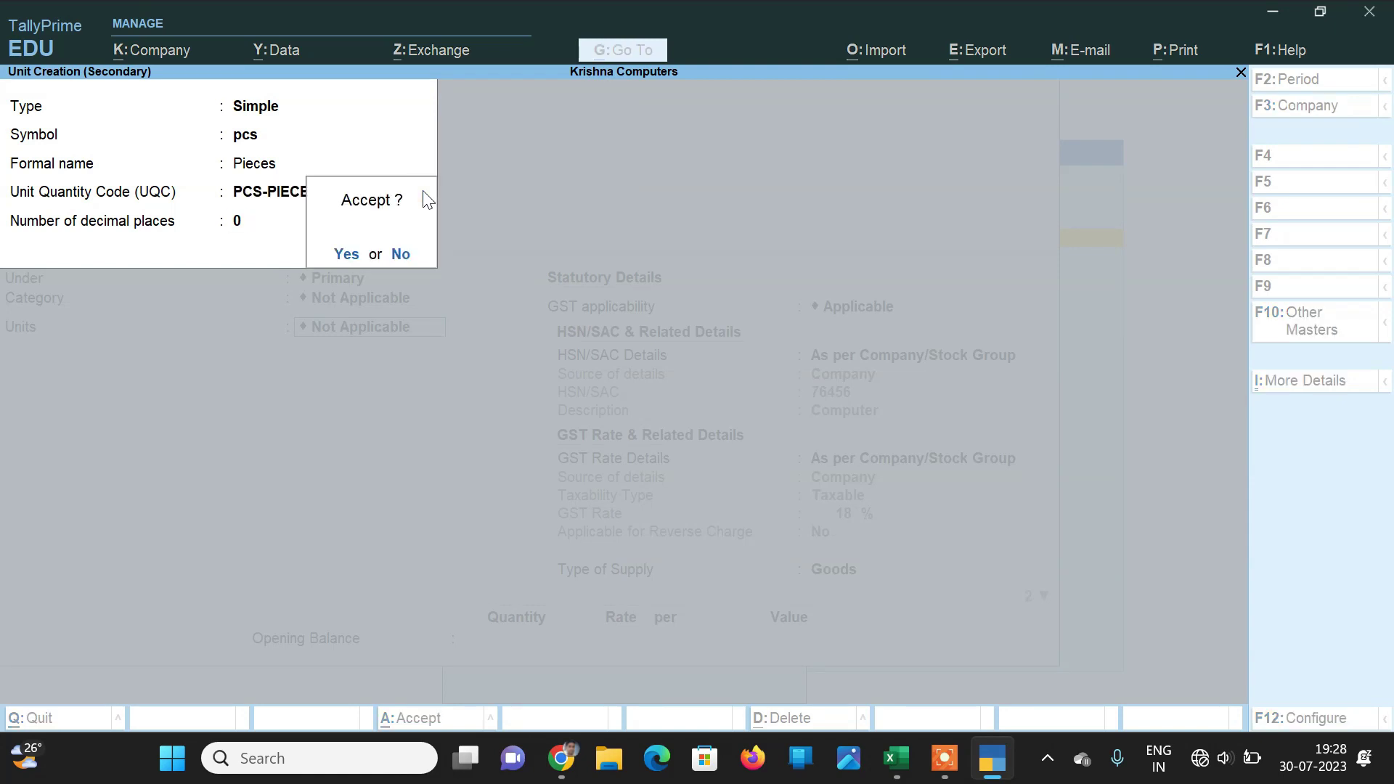
key(Return)
key(Return)
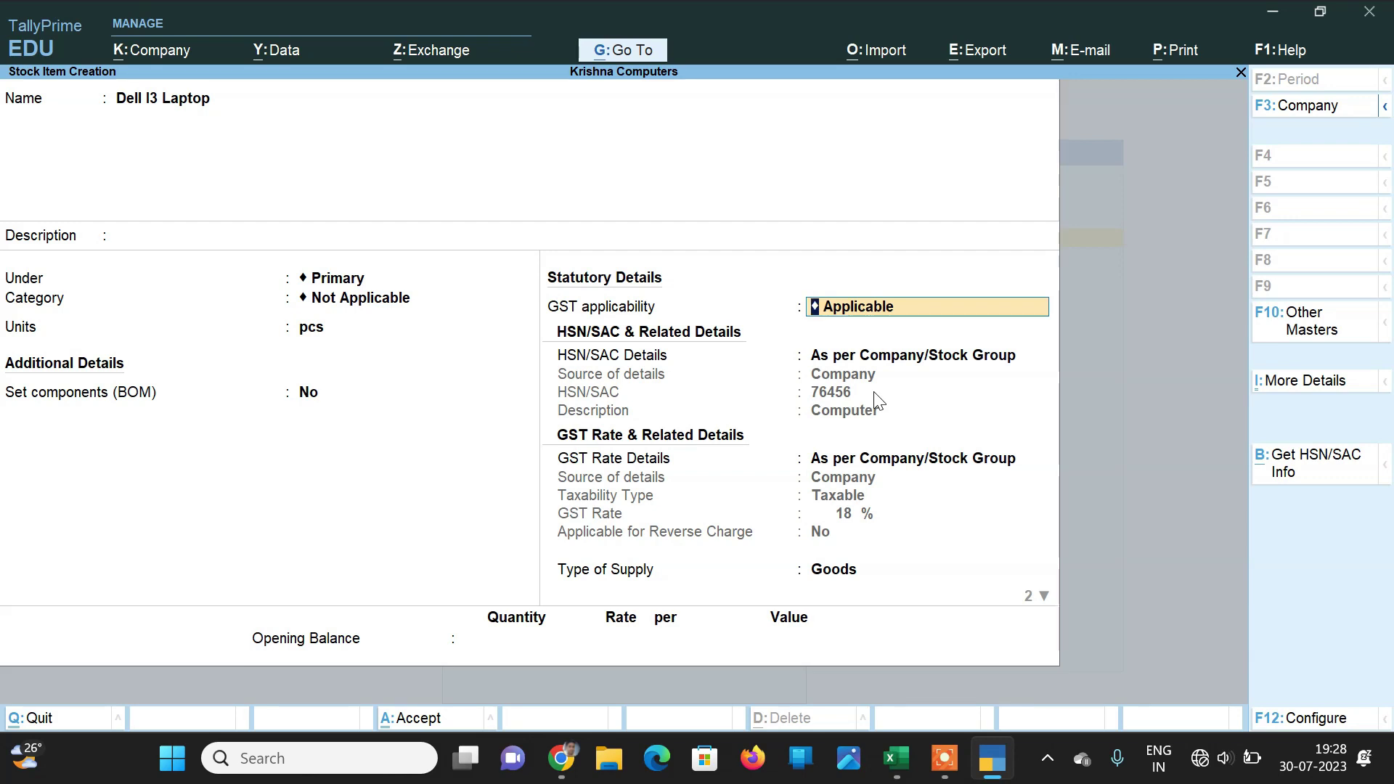
Step: Save the Dell I3 Laptop stock item and return to the Gateway of Tally
key(ctrl)
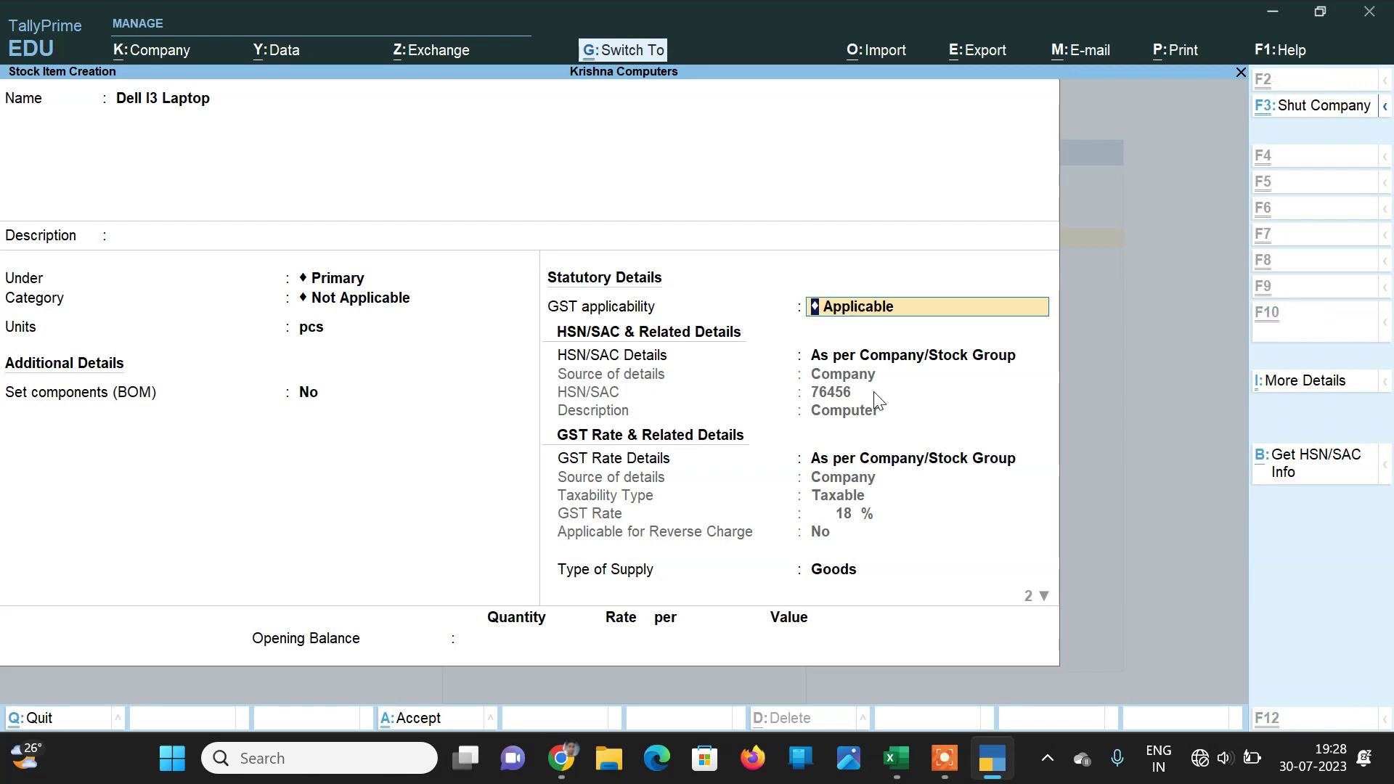
key(ctrl+a)
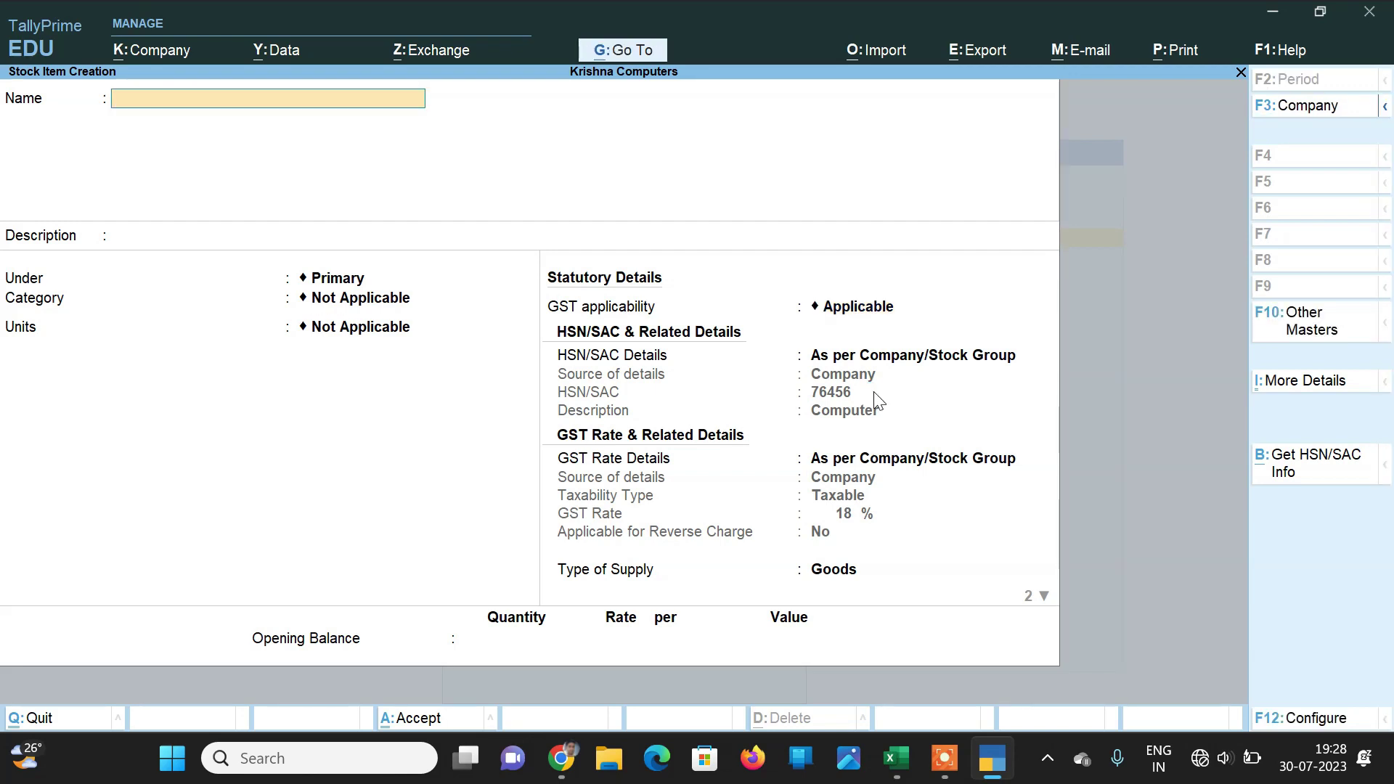
key(Escape)
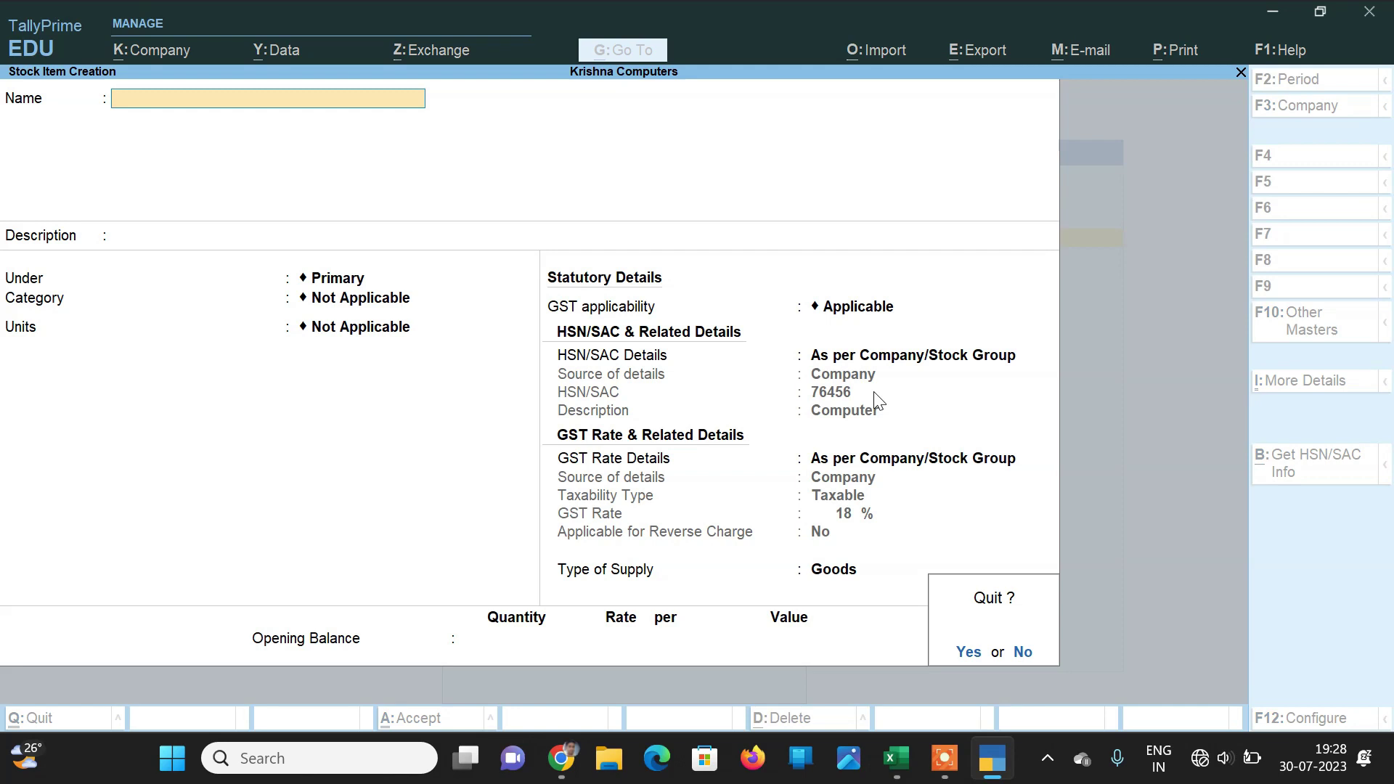
key(Return)
key(Escape)
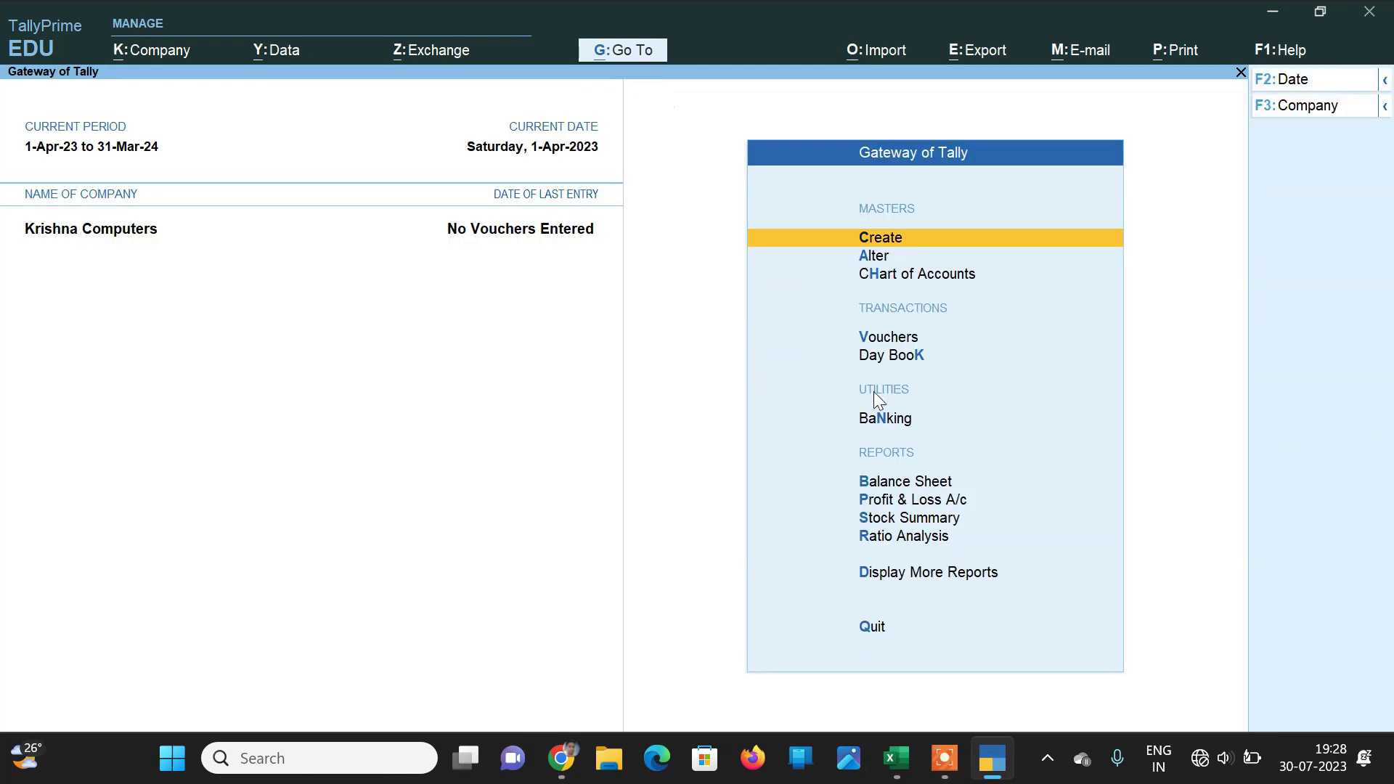
key(Down)
key(Down)
key(Down)
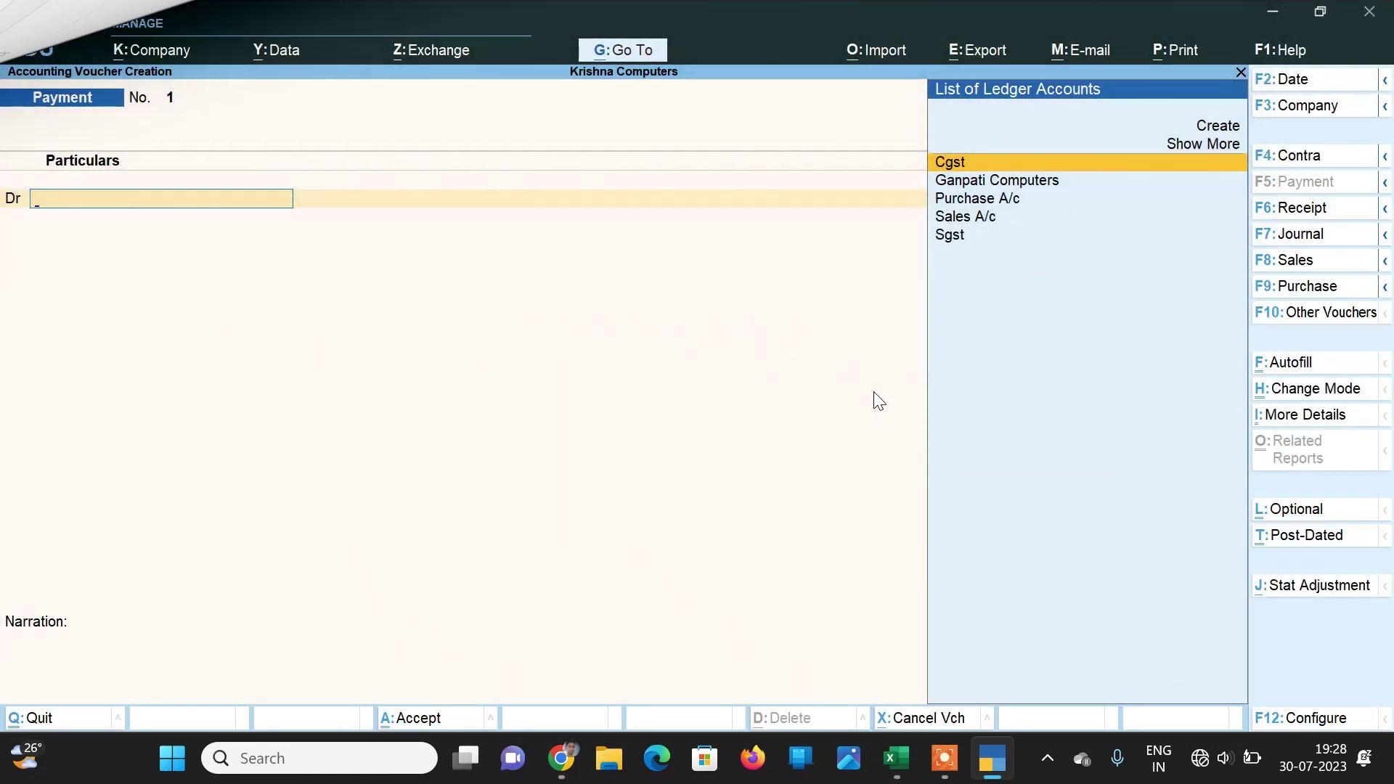
Step: Switch to a Purchase voucher dated 2-4-2023 with supplier invoice number 561
click(1268, 290)
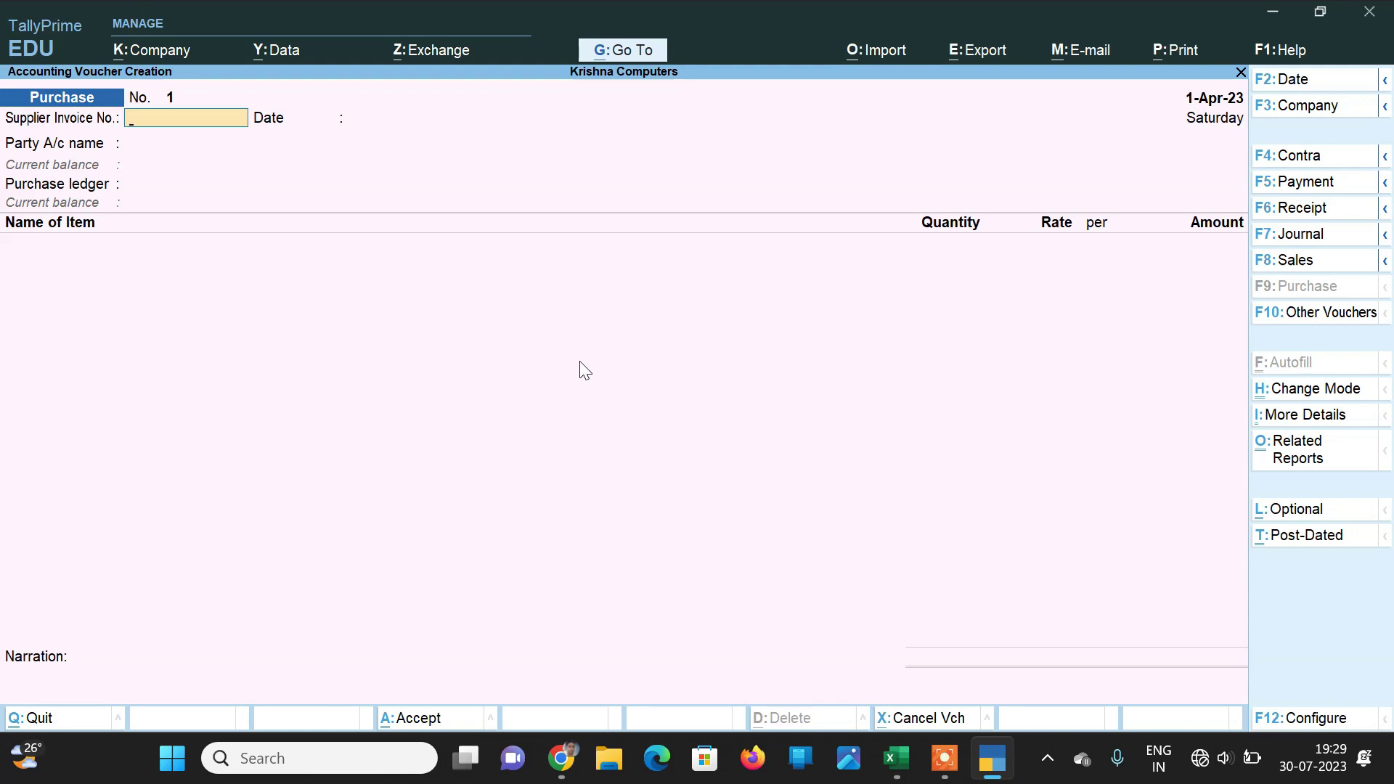
key(F2)
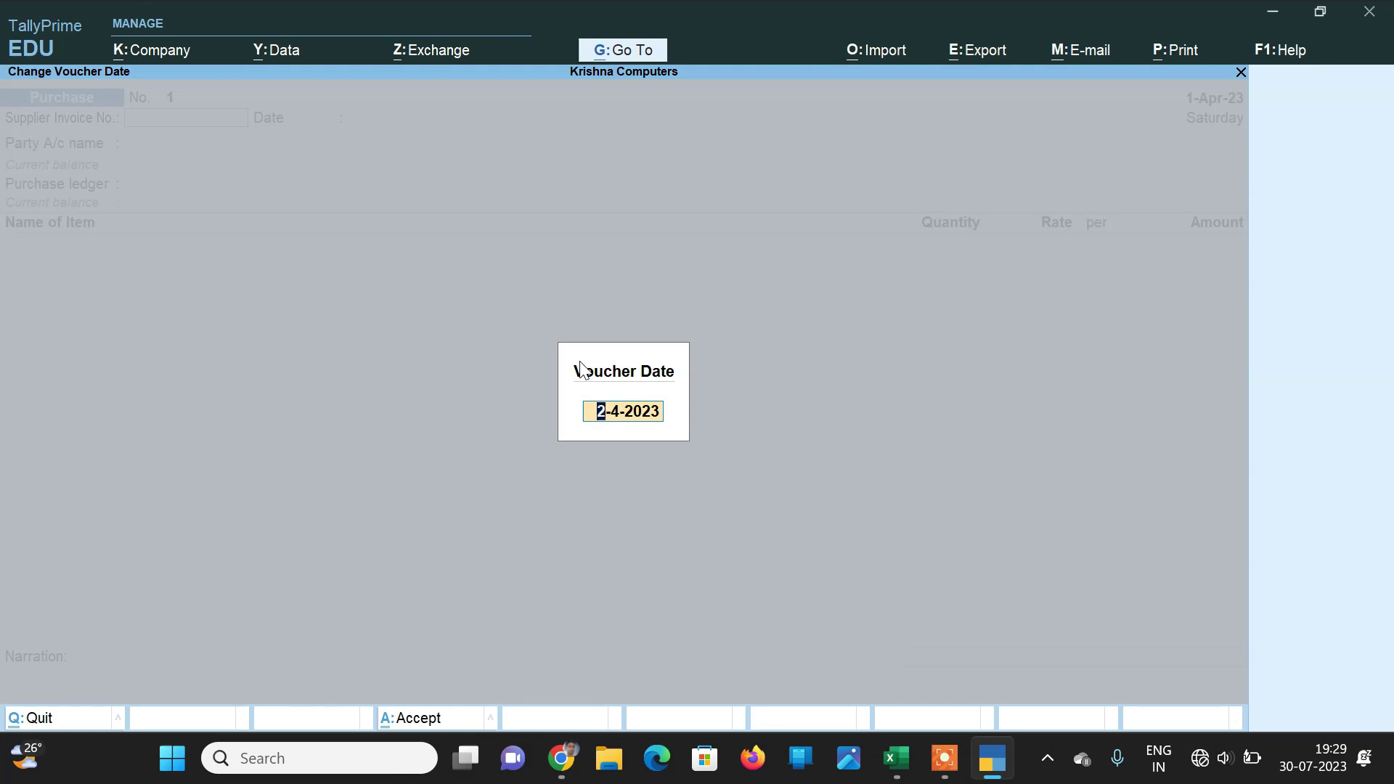
key(Return)
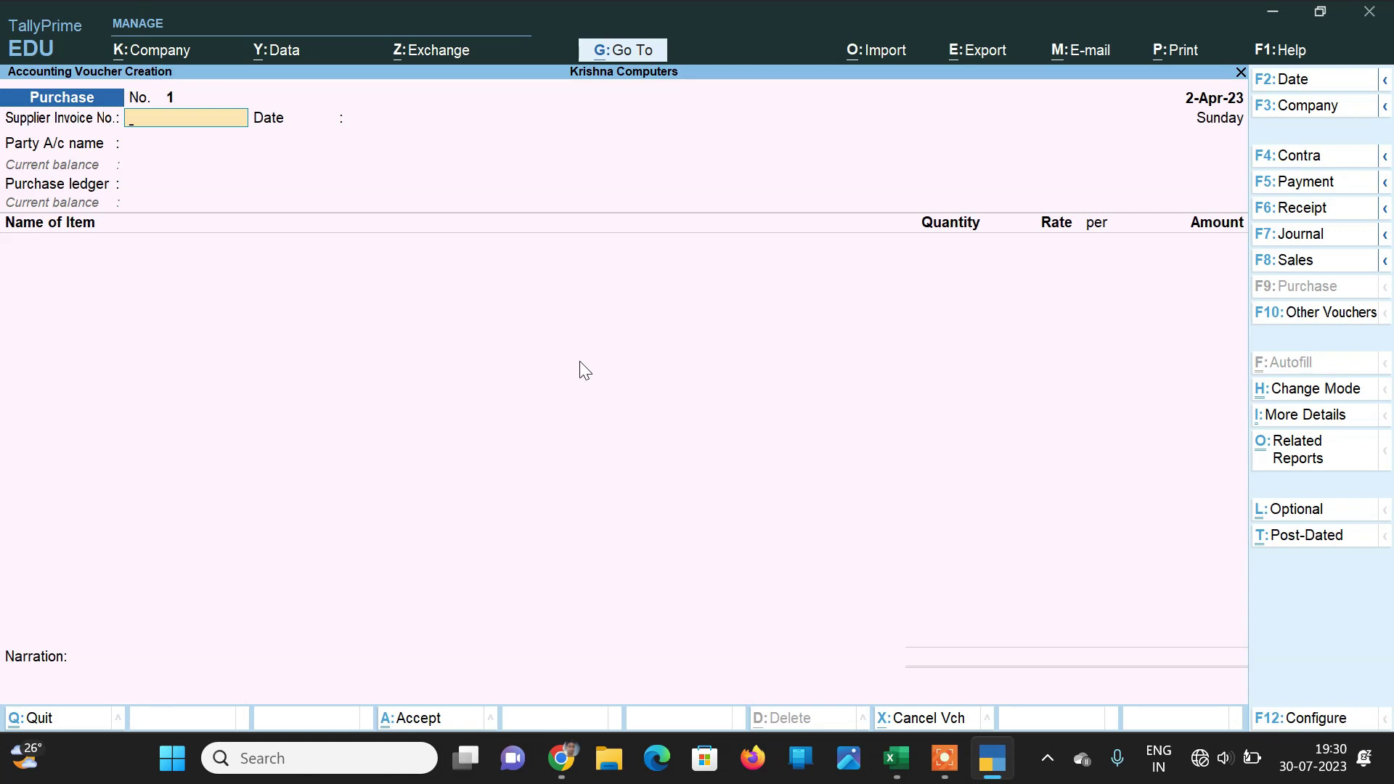
text(561)
Step: Confirm invoice 561 dated 2-Apr-23 and choose Ganpati Computers as the supplier
key(Return)
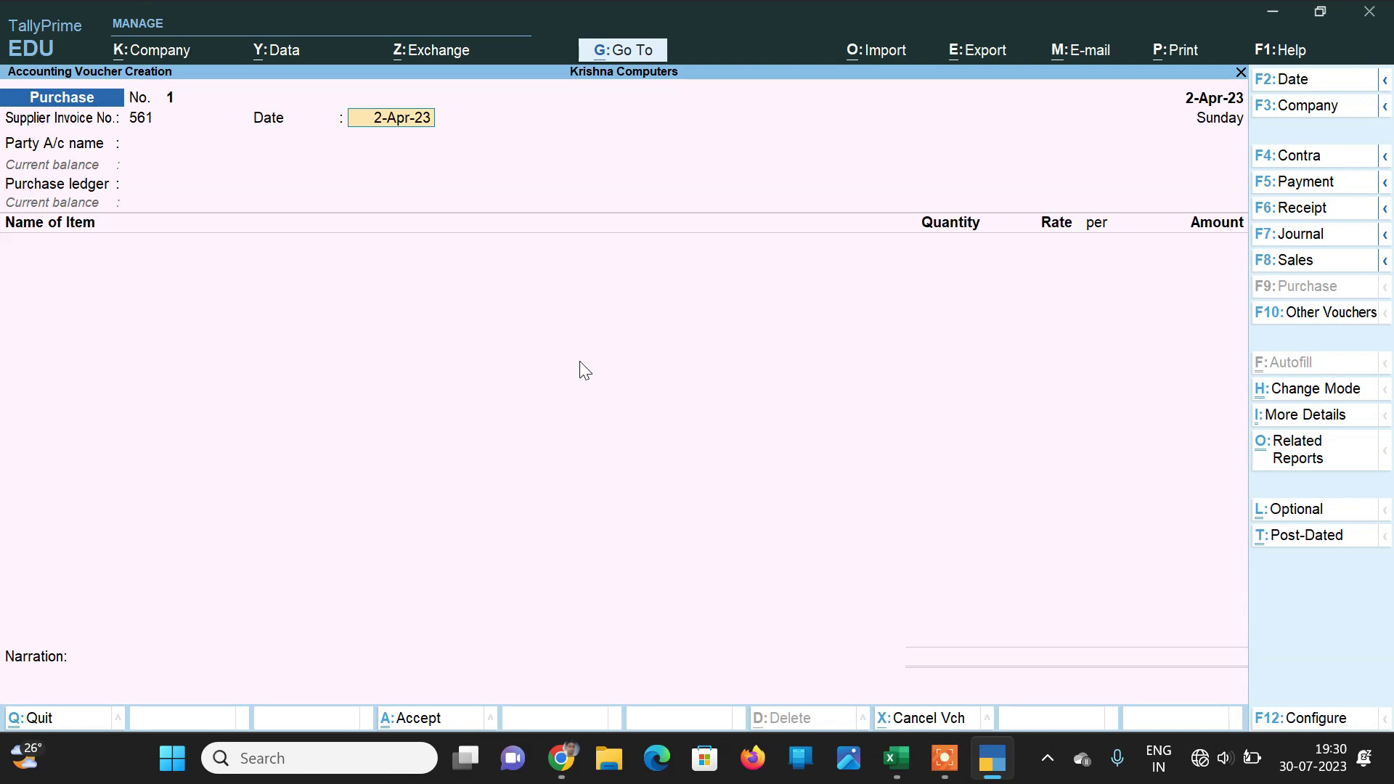
key(Return)
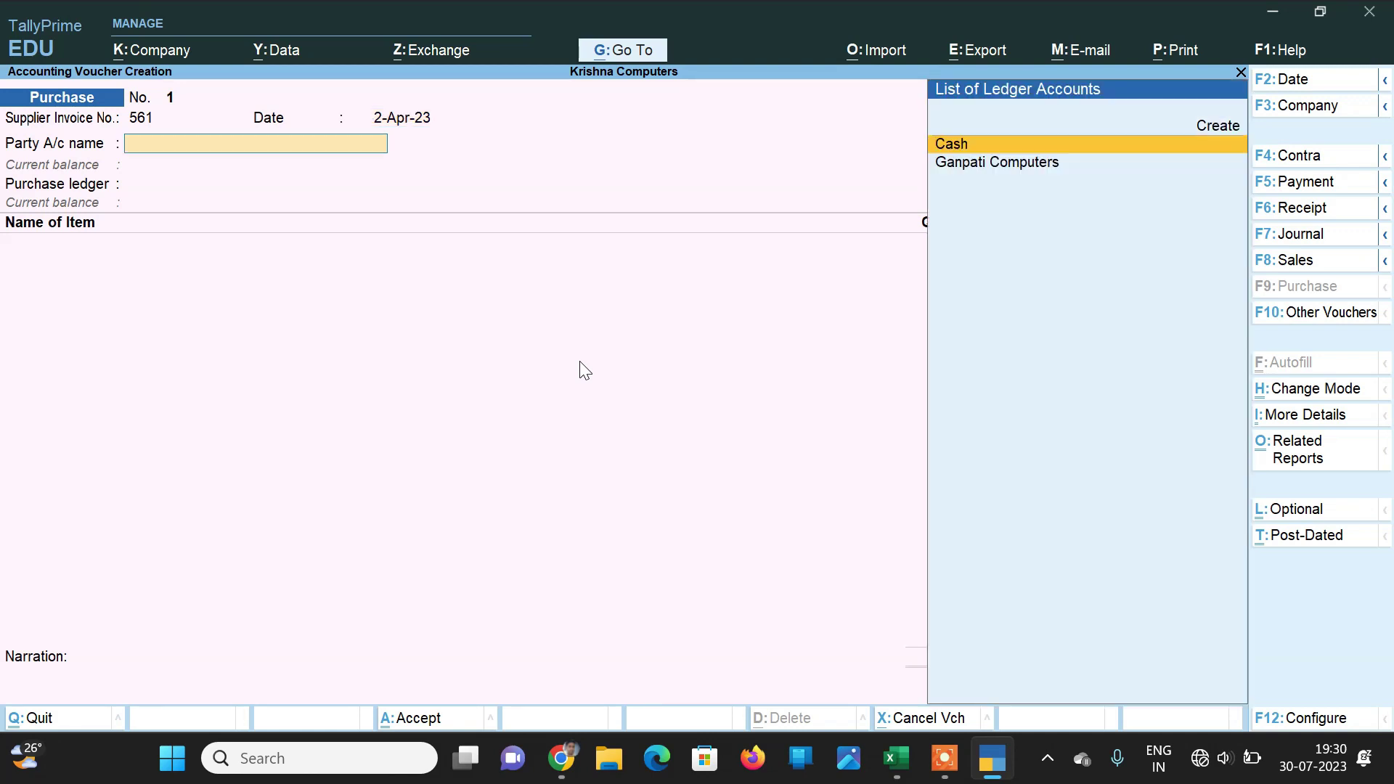
key(Down)
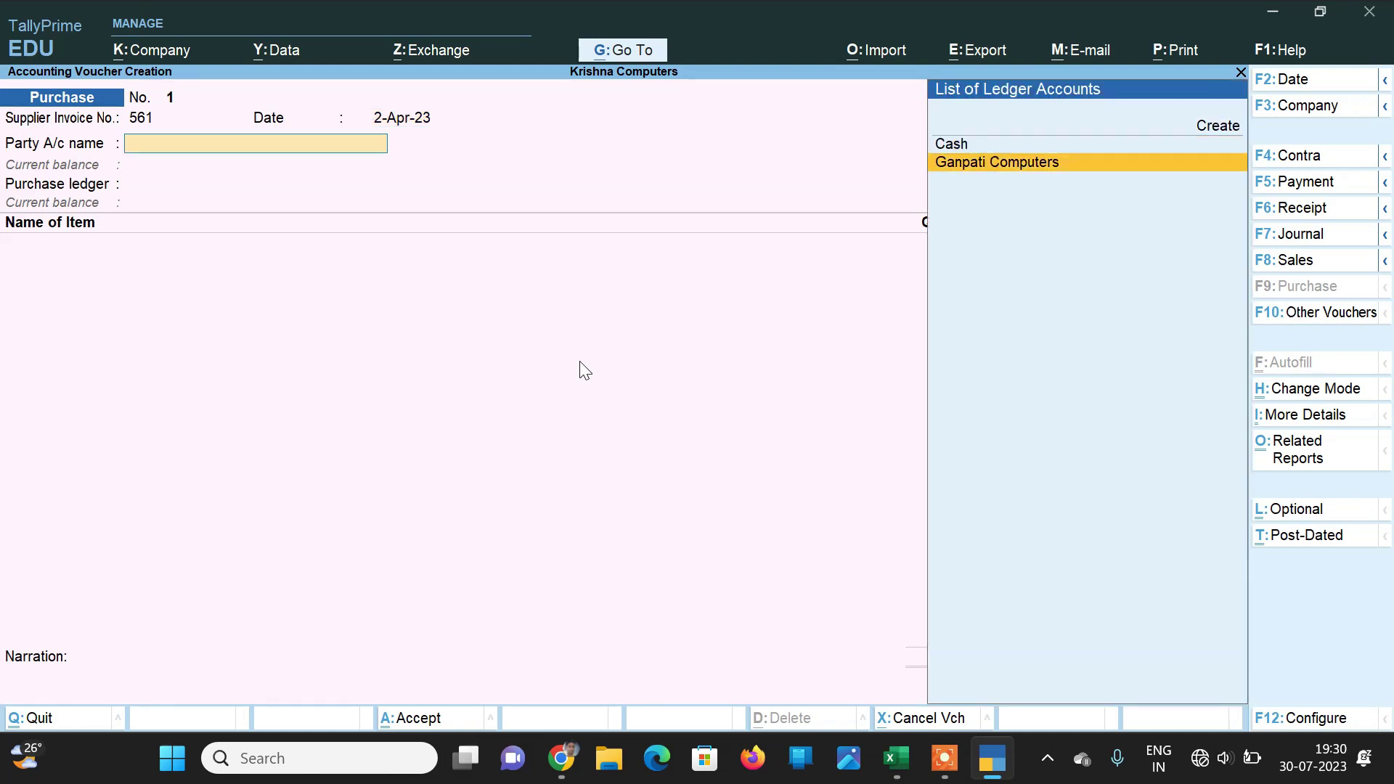
key(Return)
key(Return)
key(Return)
key(Return)
key(Return)
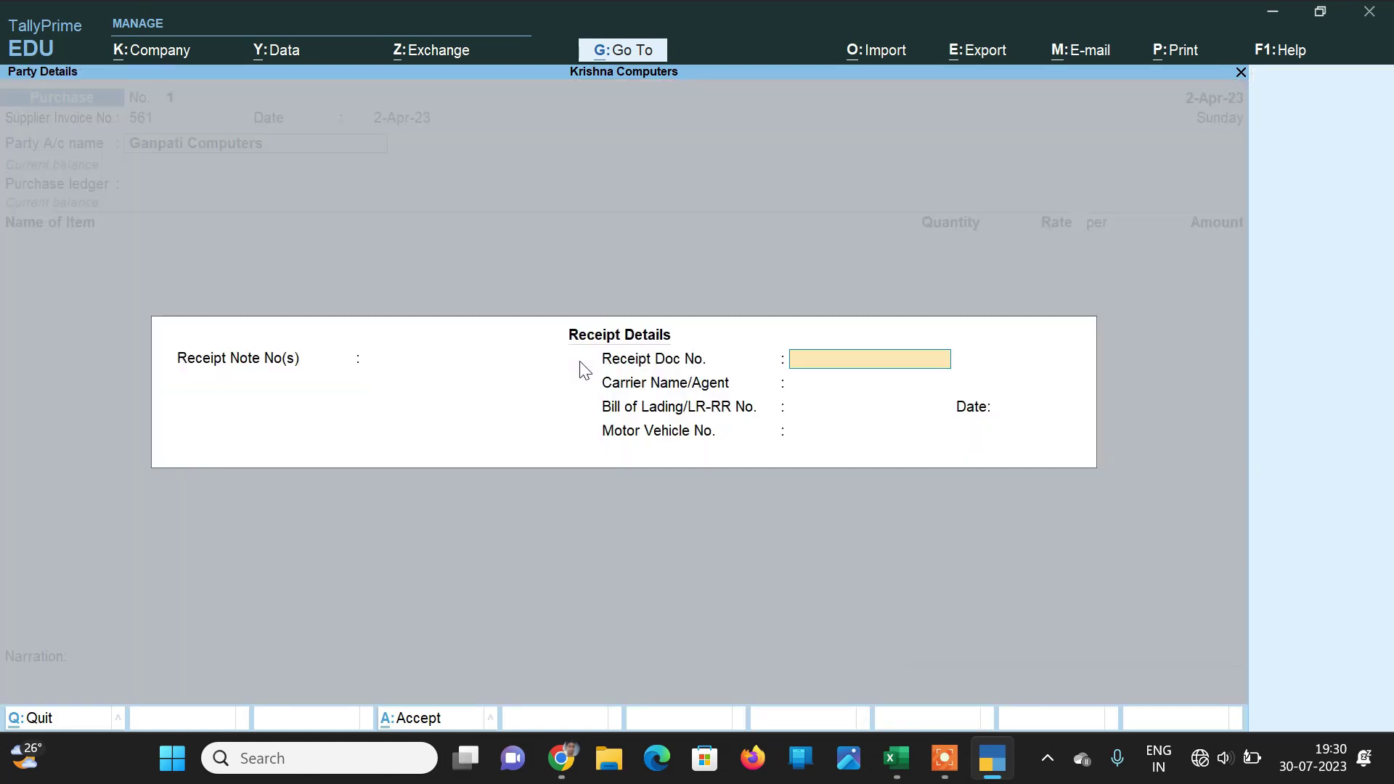
key(Return)
key(Return)
key(Return)
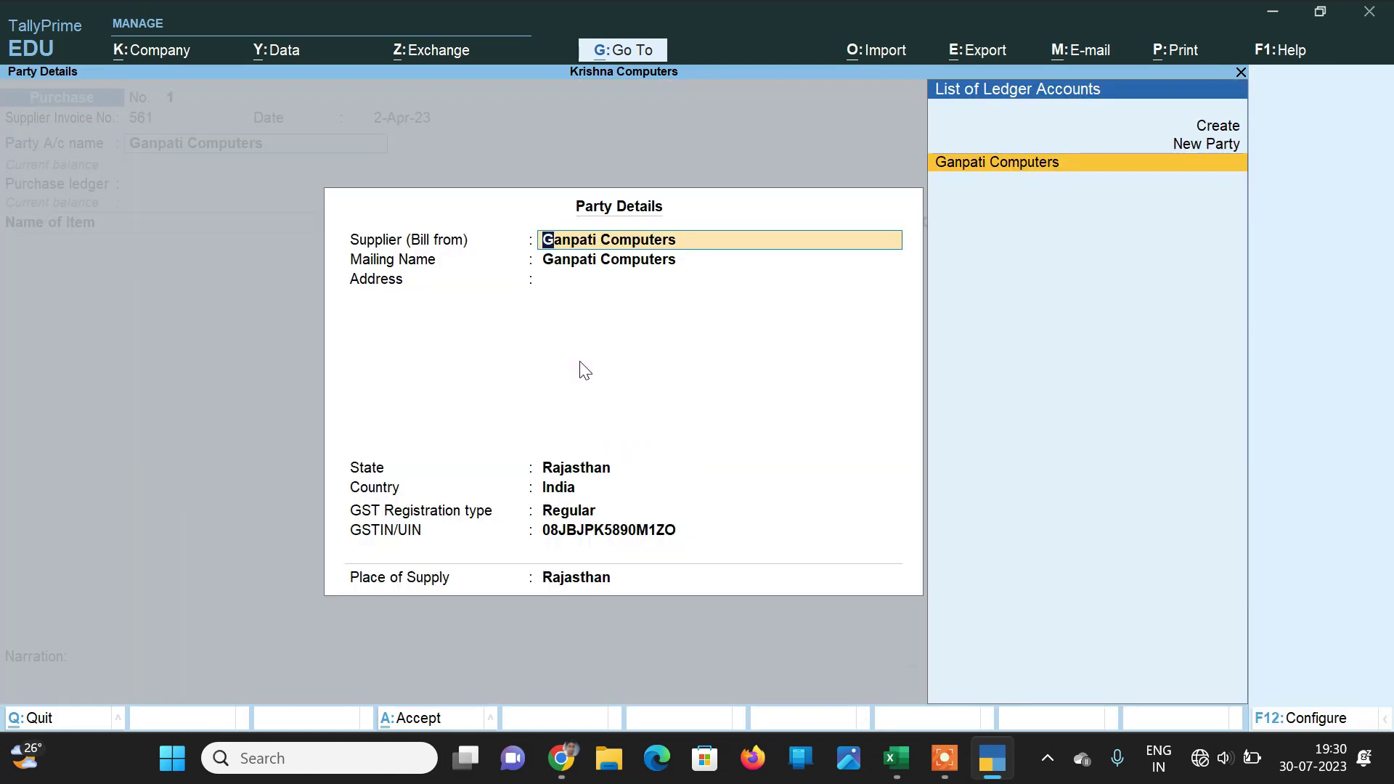
key(Return)
key(Return)
key(Return)
key(Return)
key(Return)
key(Return)
key(Return)
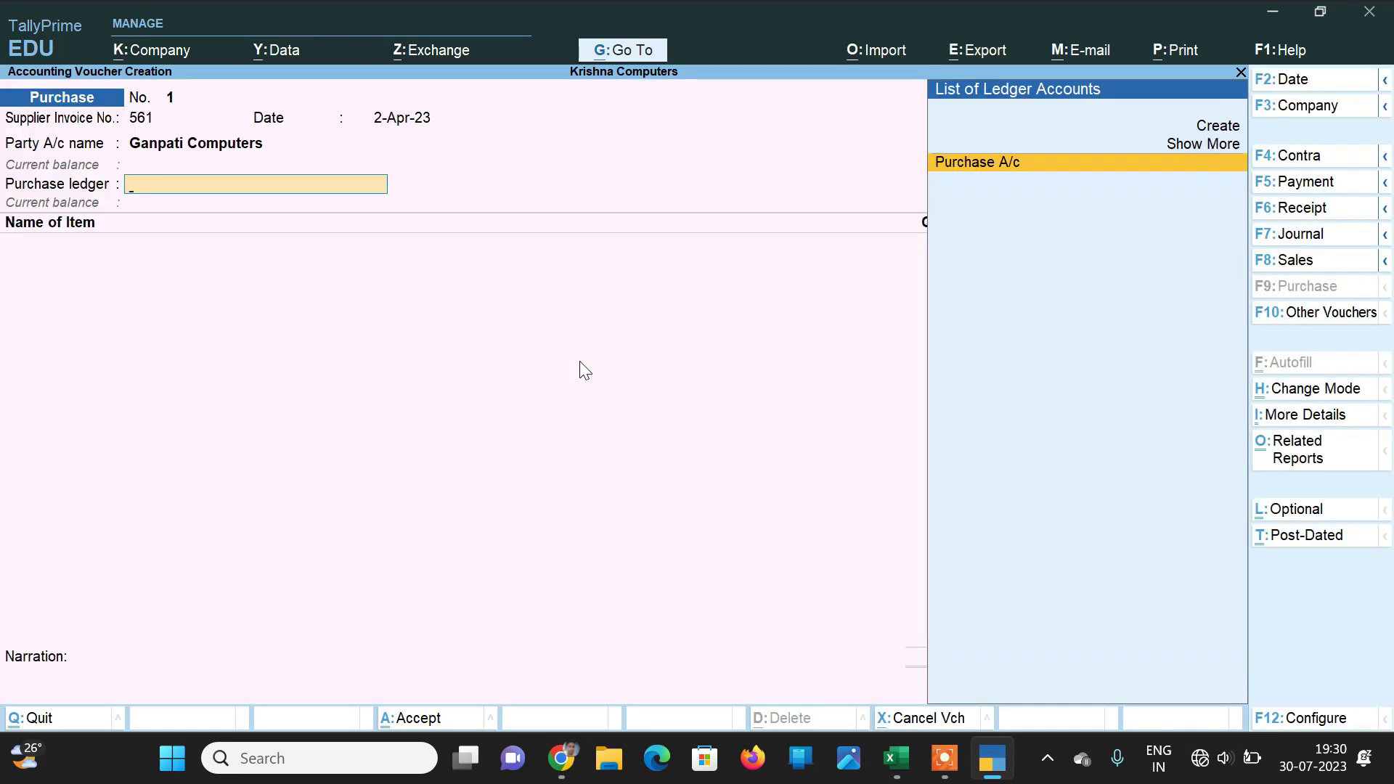
key(Return)
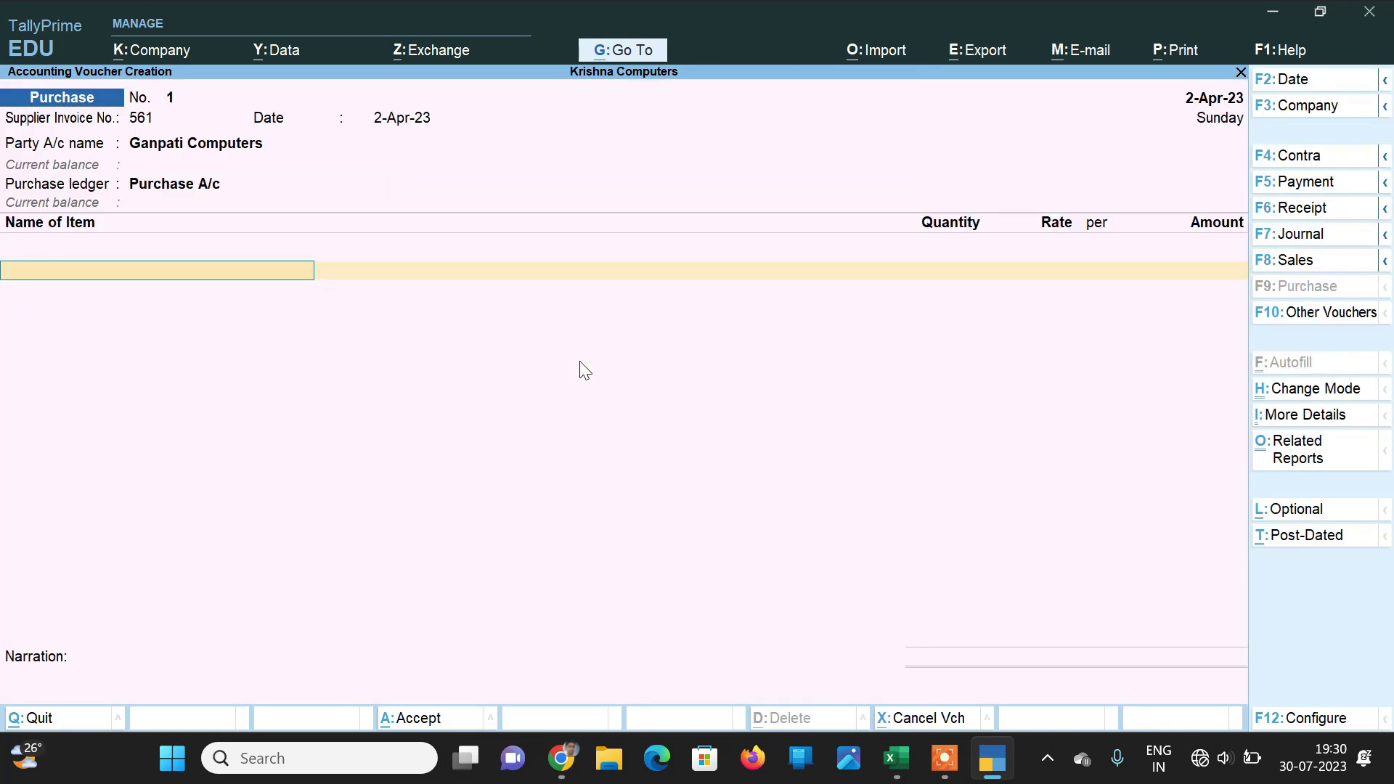
Step: Add 2 pcs of Dell I3 Laptop at 30,000.00, totalling 60,000.00
key(Down)
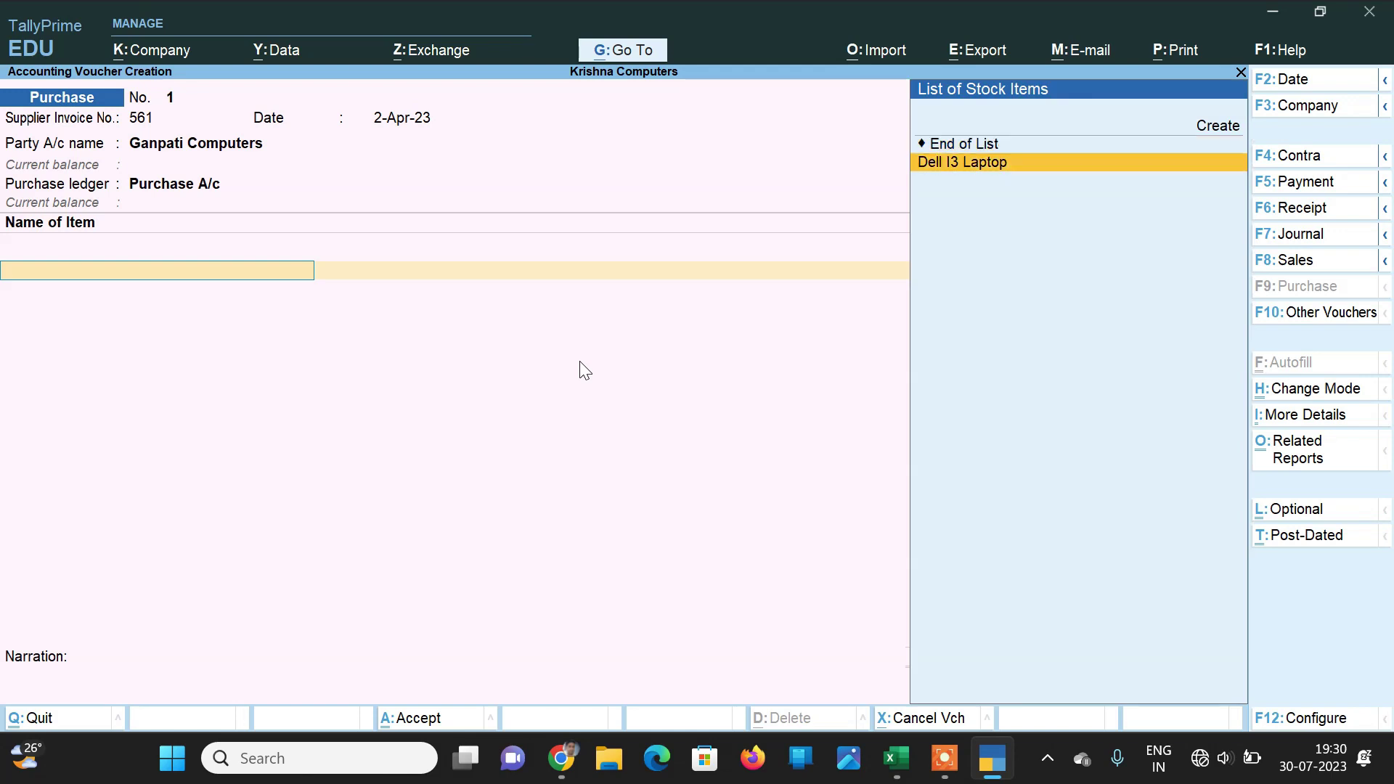
key(Return)
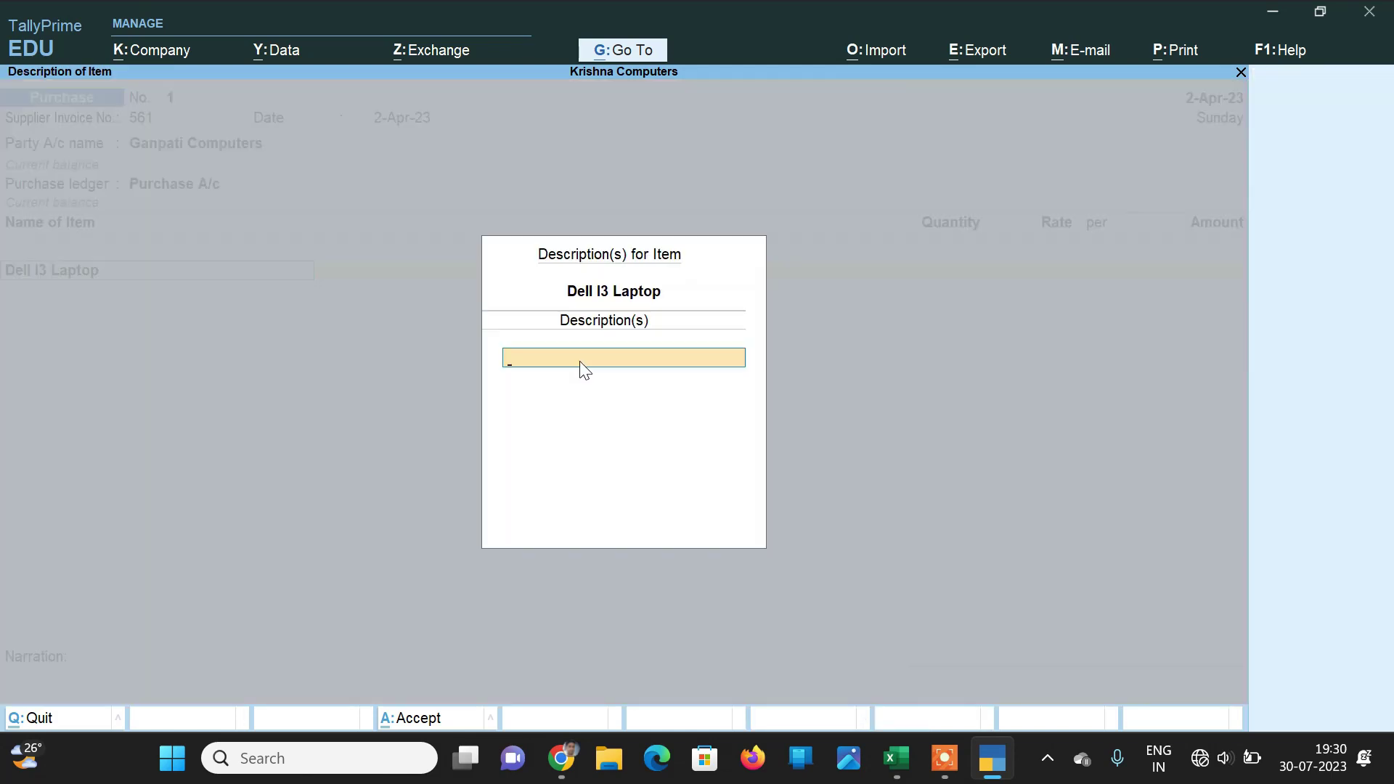
key(Return)
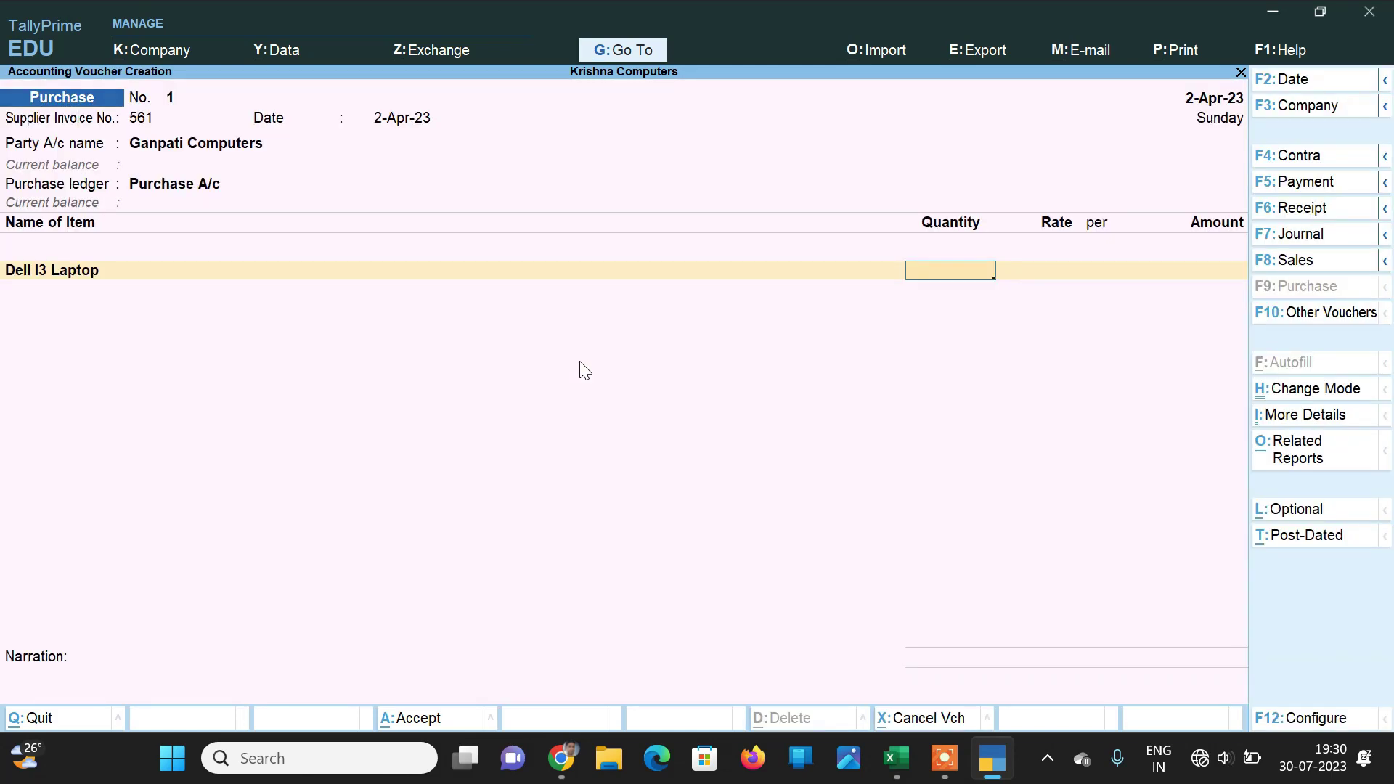
text(2)
key(Return)
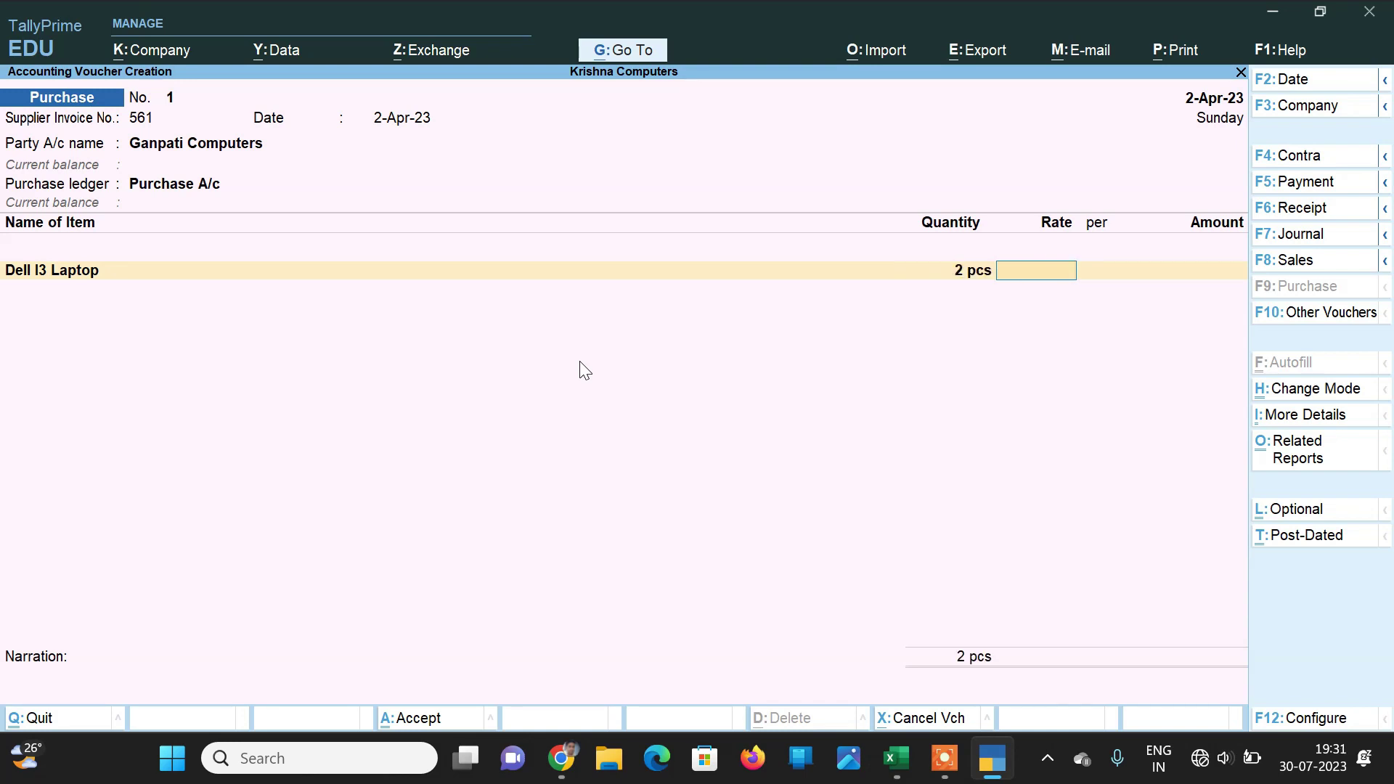
text(30000)
key(Return)
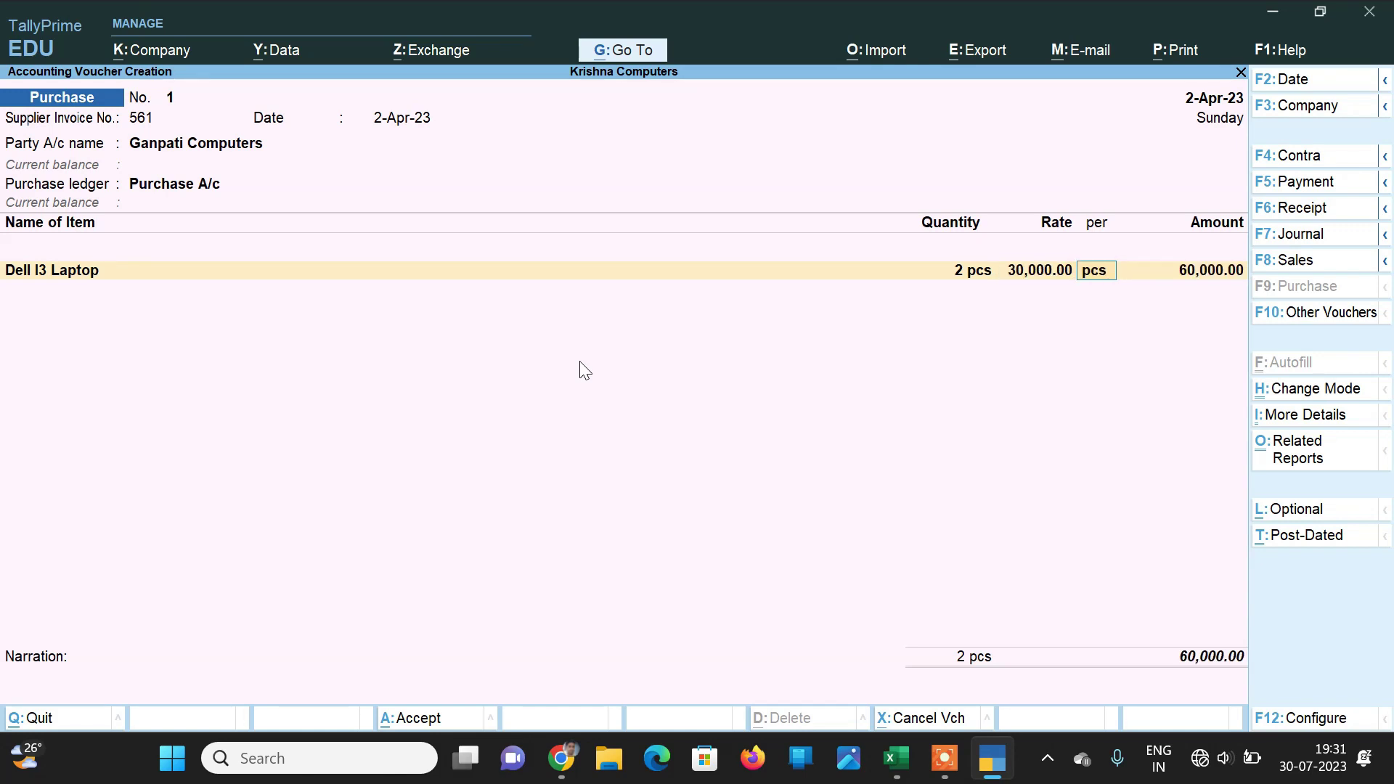
key(Return)
key(Return)
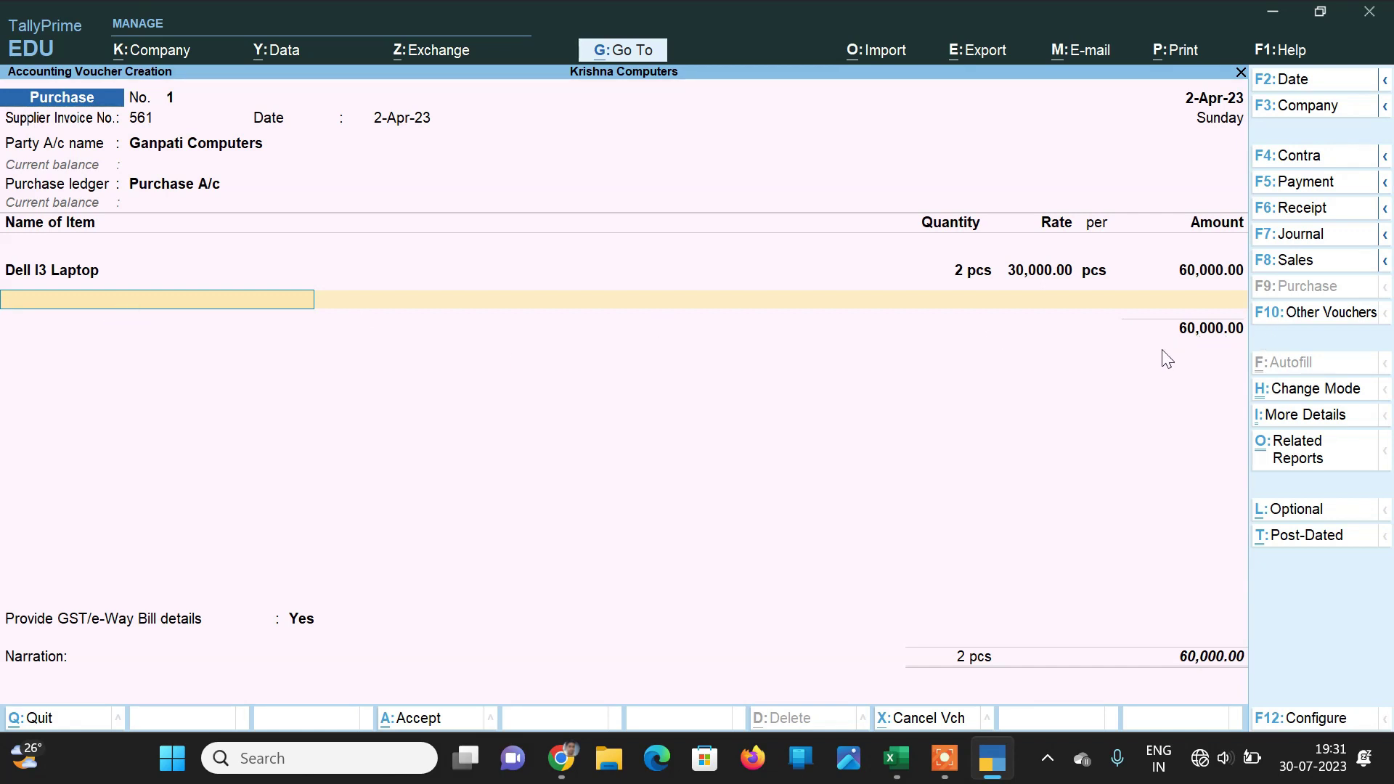
key(Return)
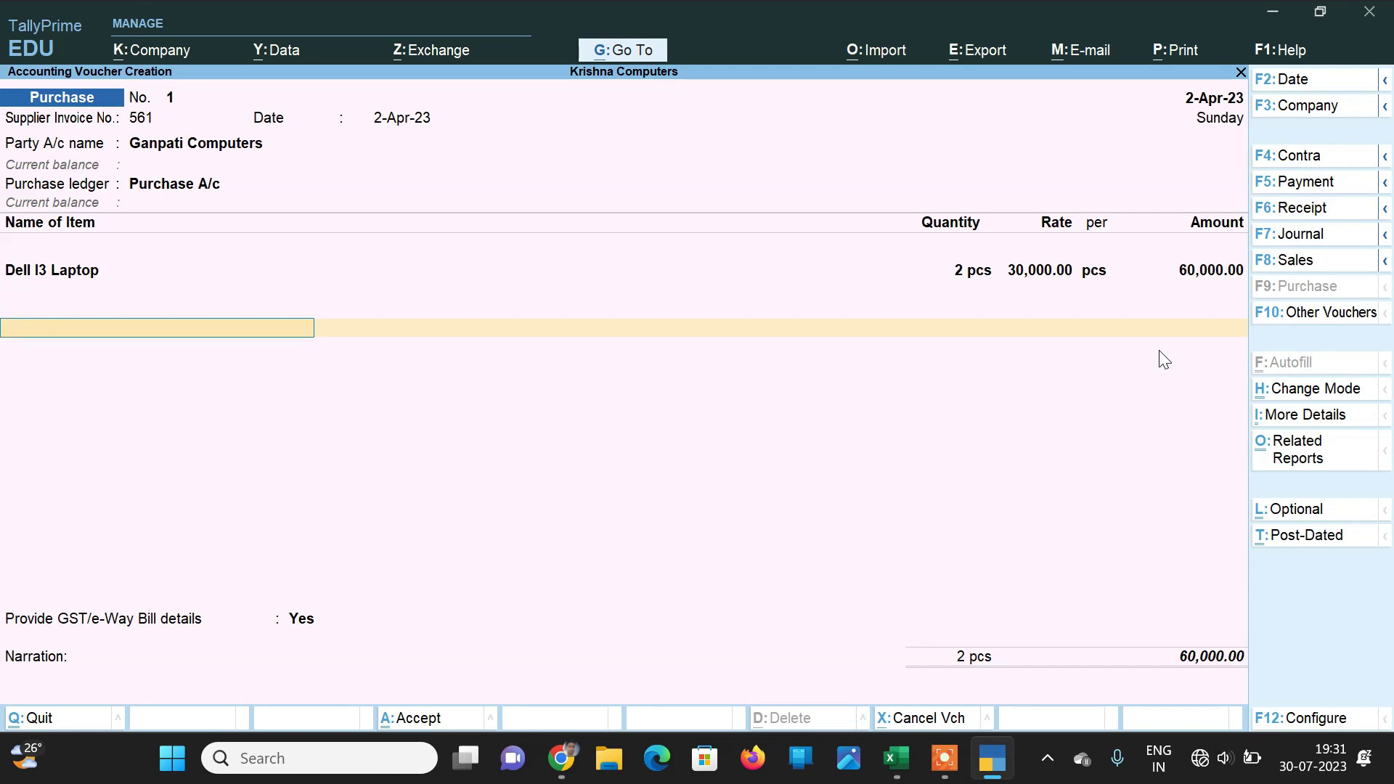
Step: Add Cgst and Sgst tax lines of 5,400.00 each to the purchase voucher
text(Cg)
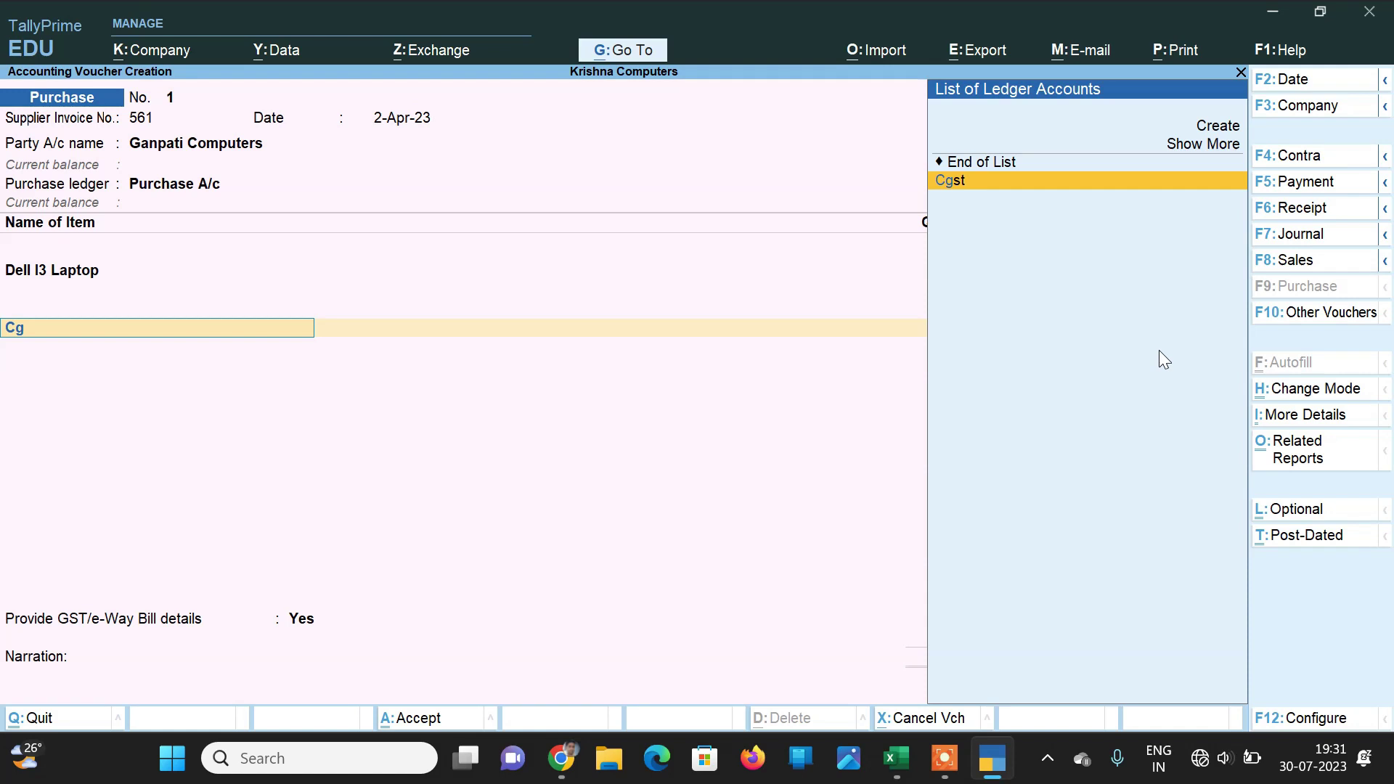
key(Return)
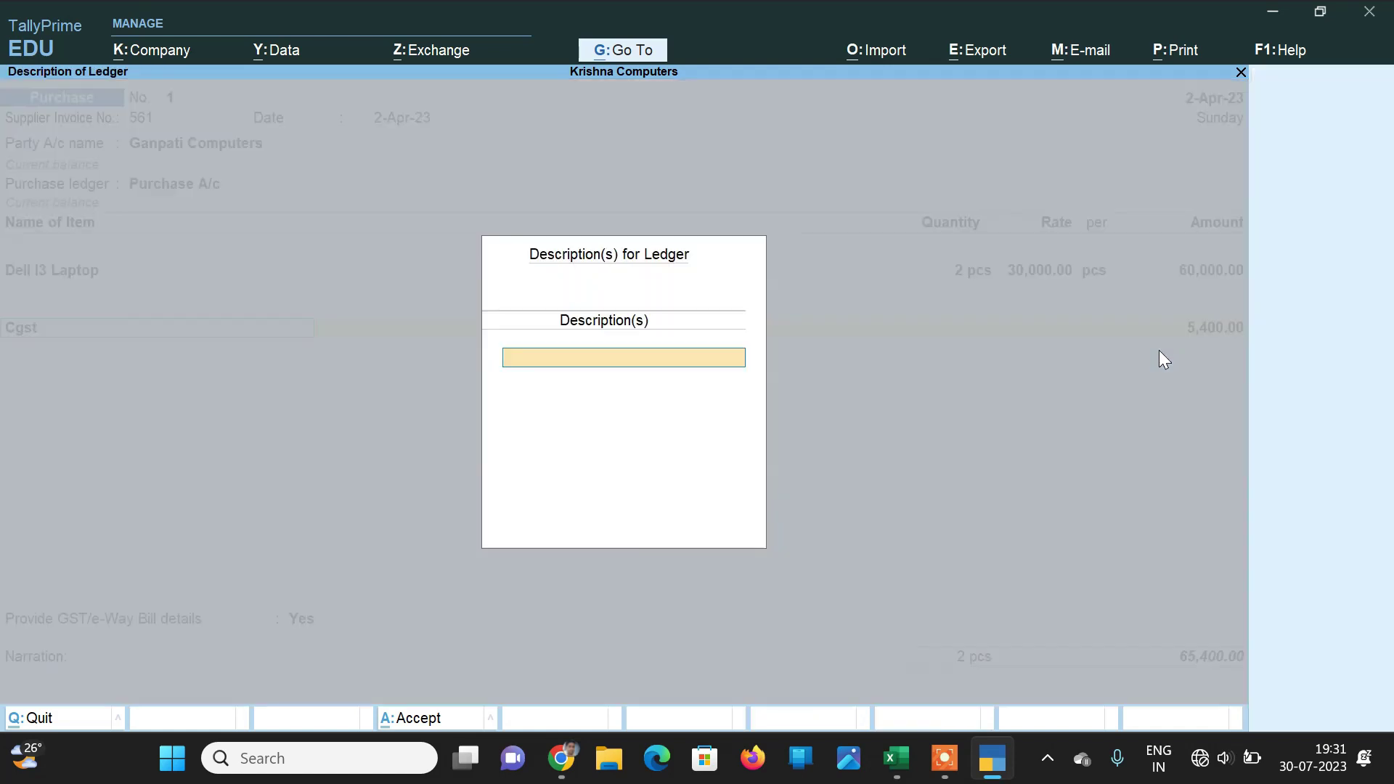
key(Return)
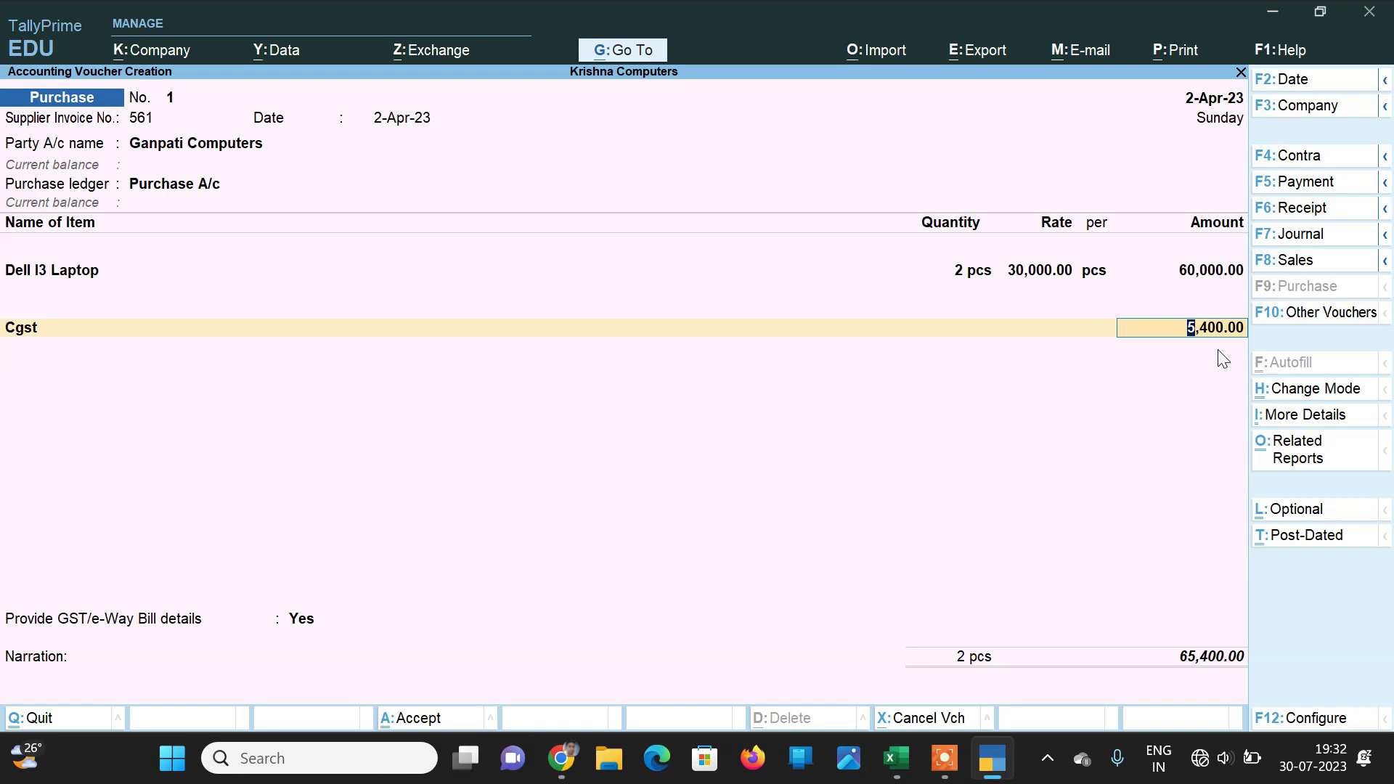
key(Return)
text(Sg)
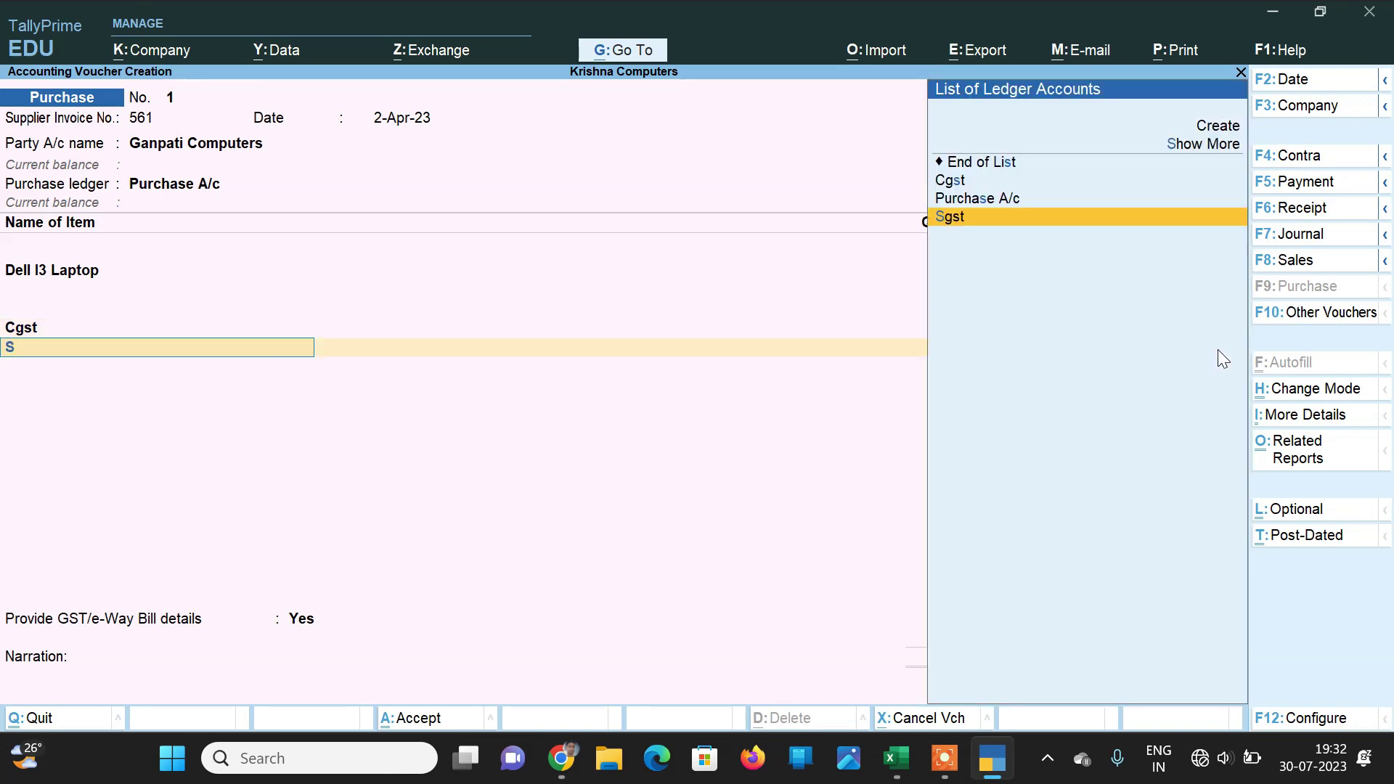
key(Return)
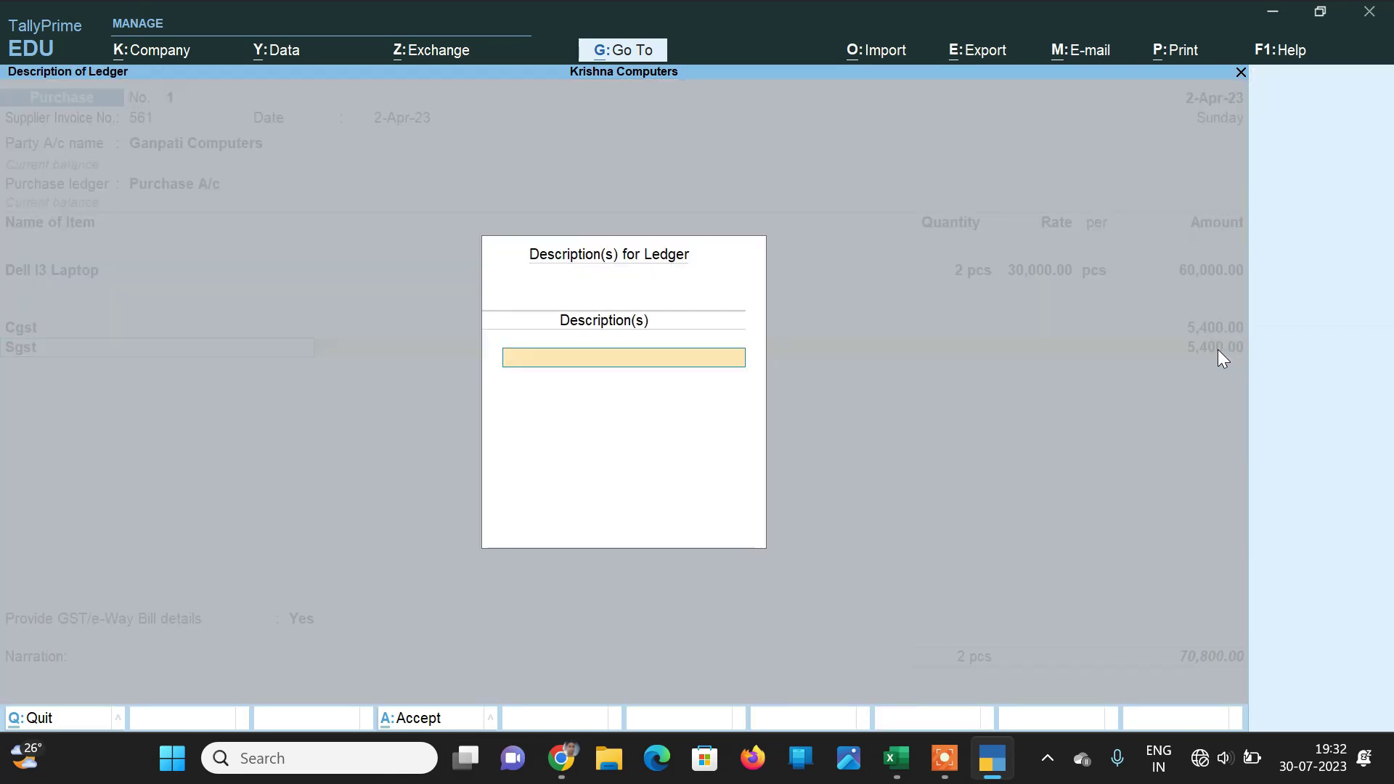
key(Return)
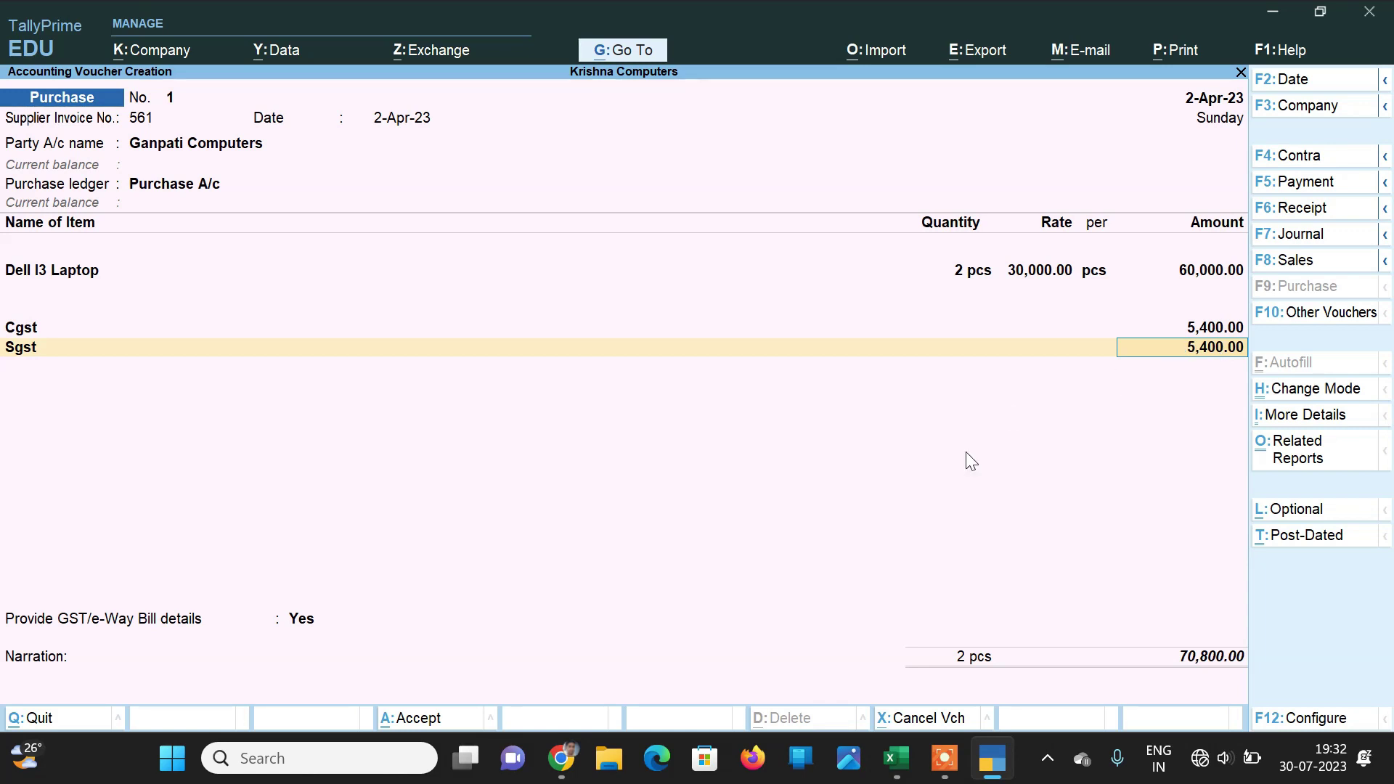
key(ctrl)
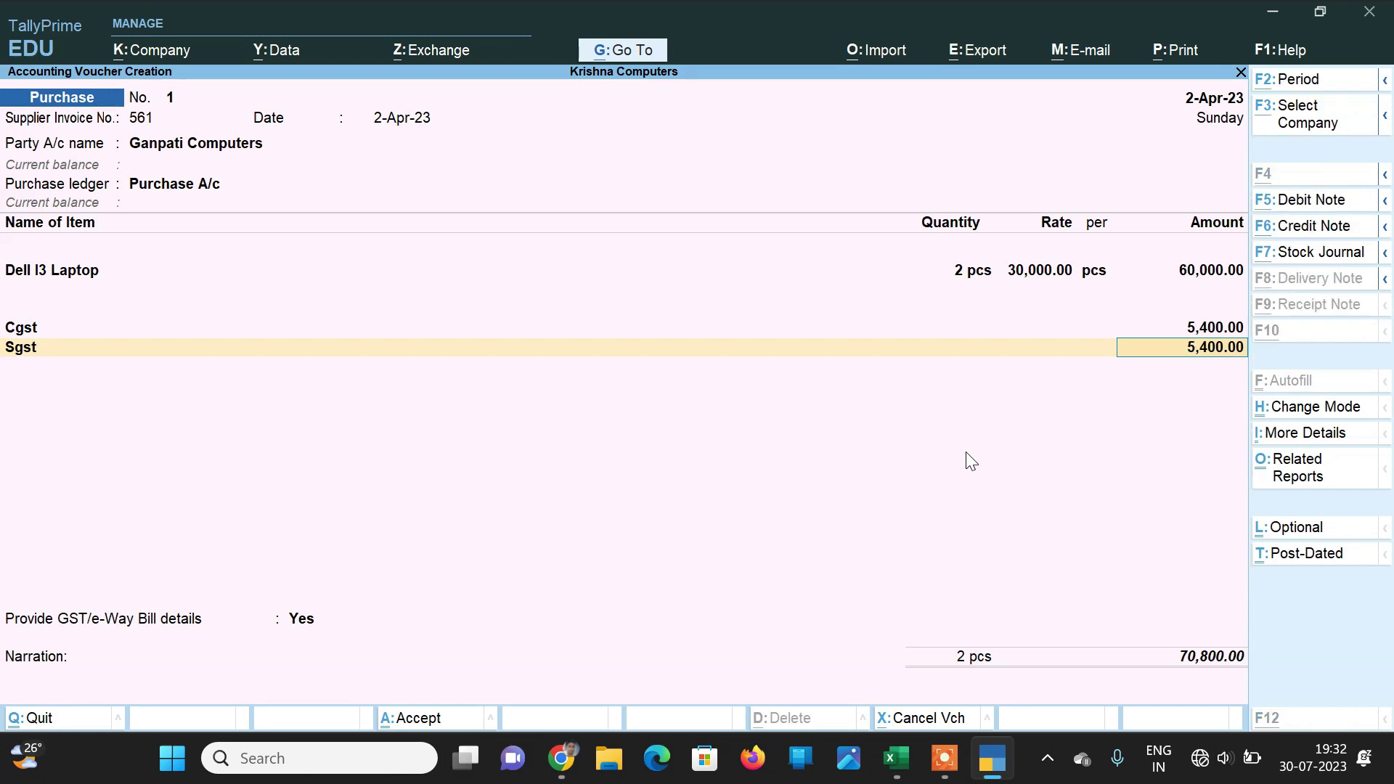
Step: Review the detailed GST tax analysis showing 9% CGST and SGST of 5,400 each
key(ctrl+o)
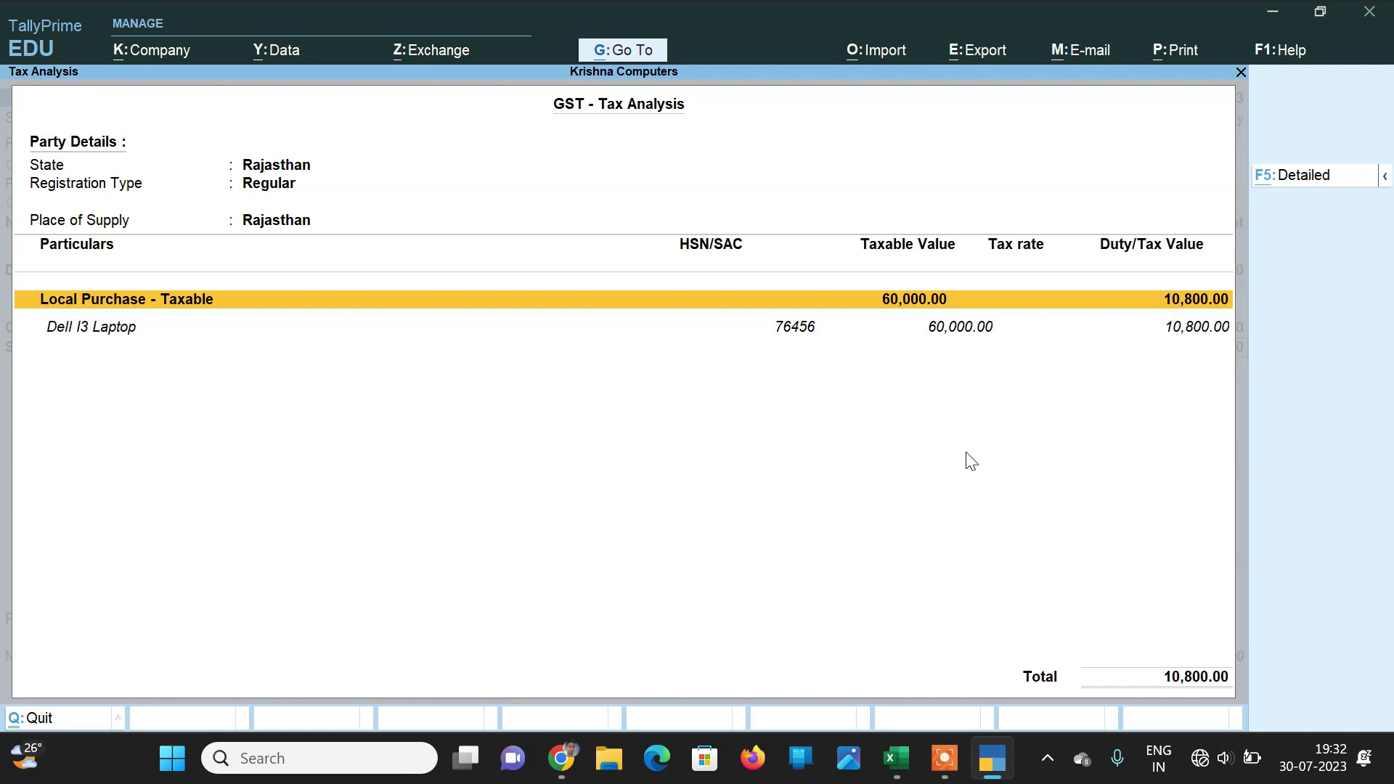
key(F5)
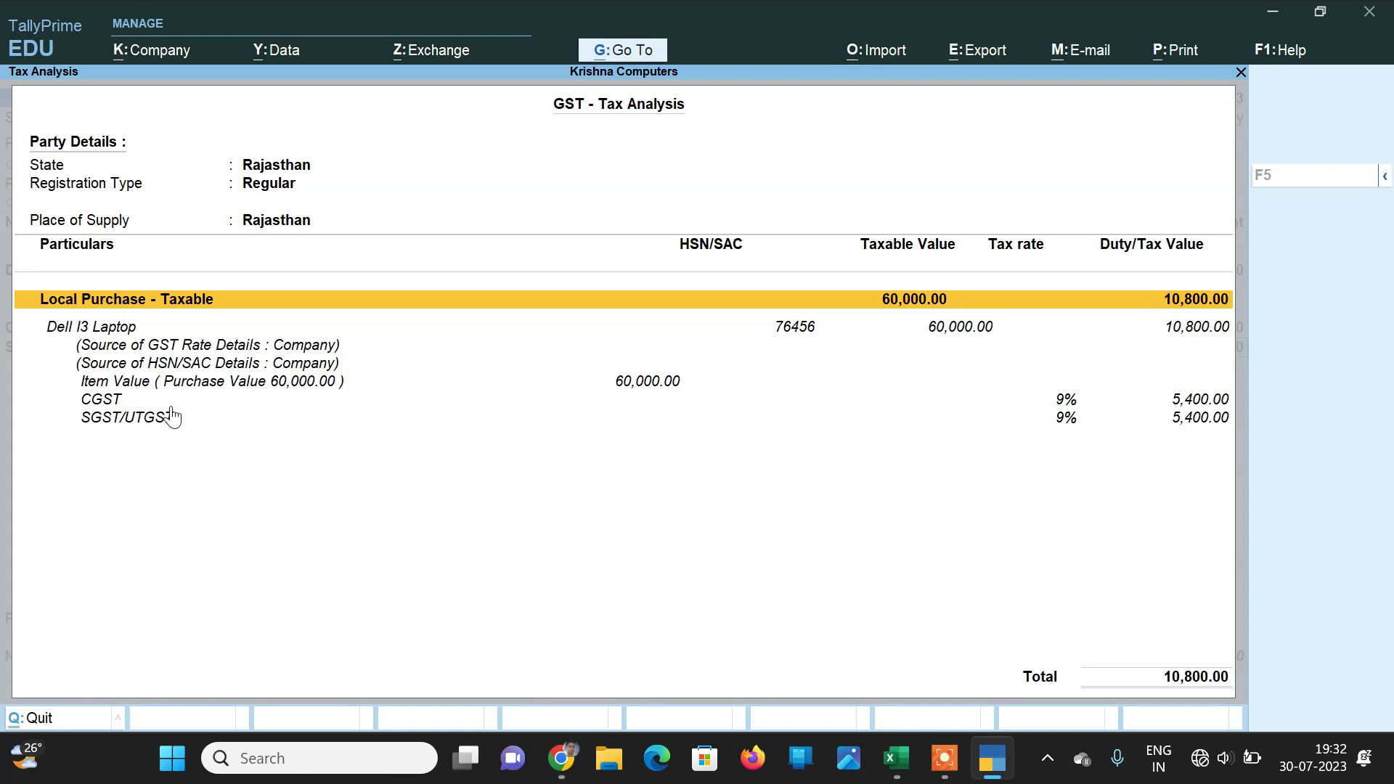
click(1242, 73)
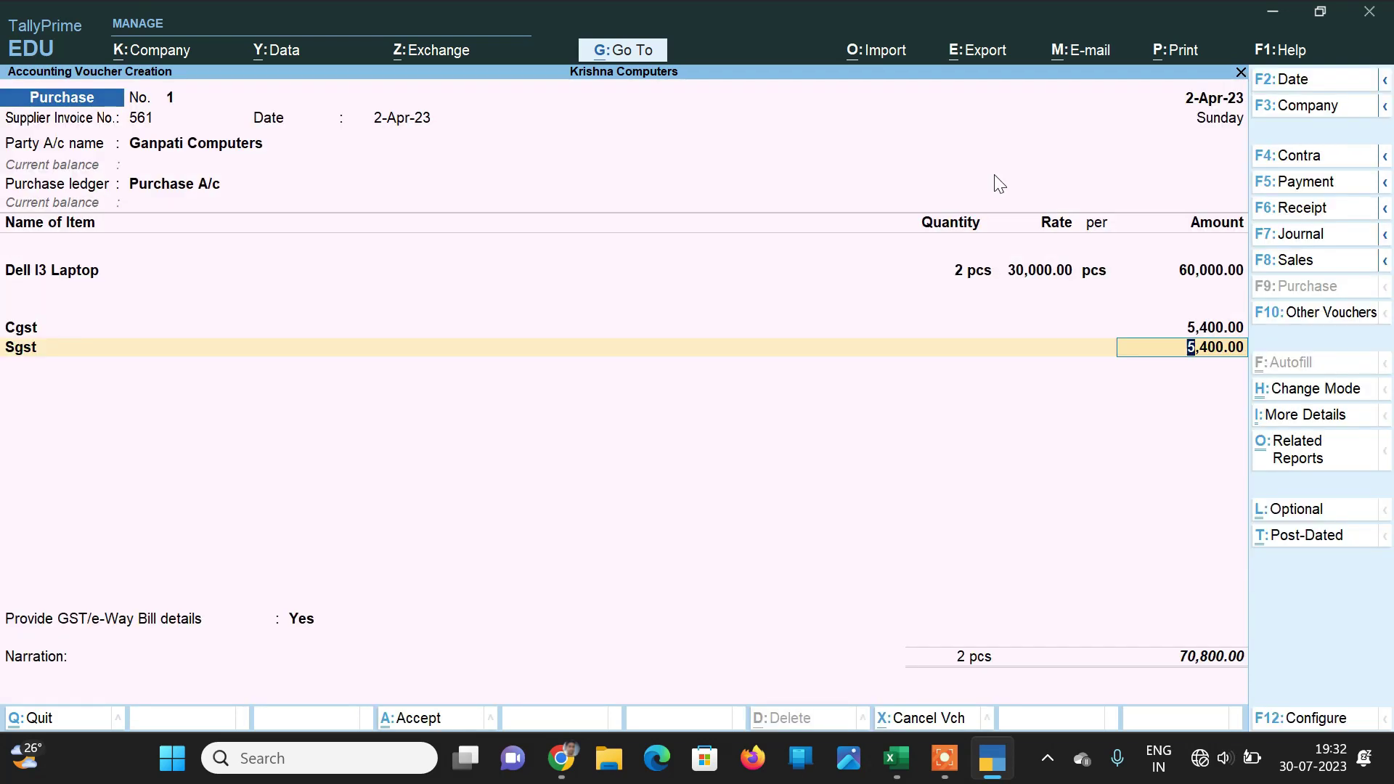
Step: Set GST/e-Way Bill details to No, keep New Ref 561 for 70,800.00, and save the voucher
key(Return)
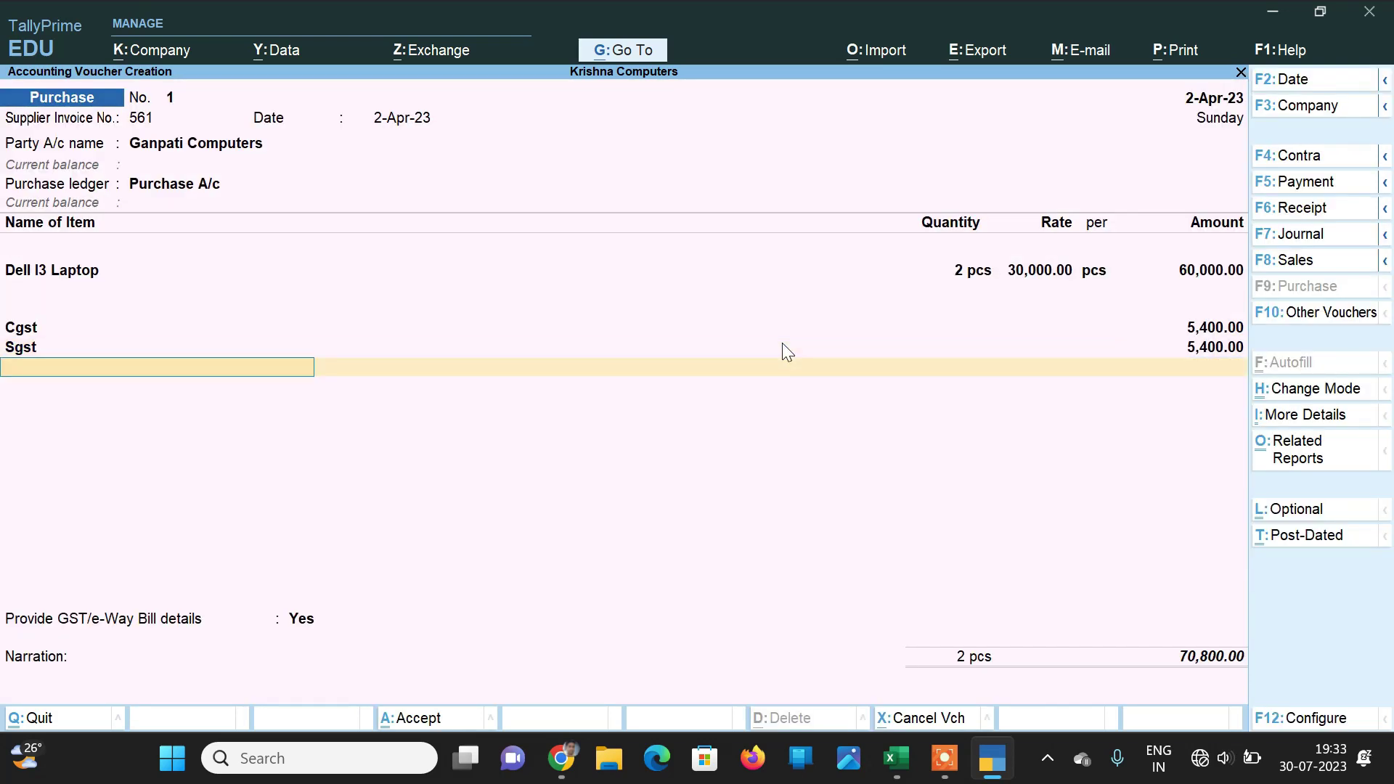
key(Return)
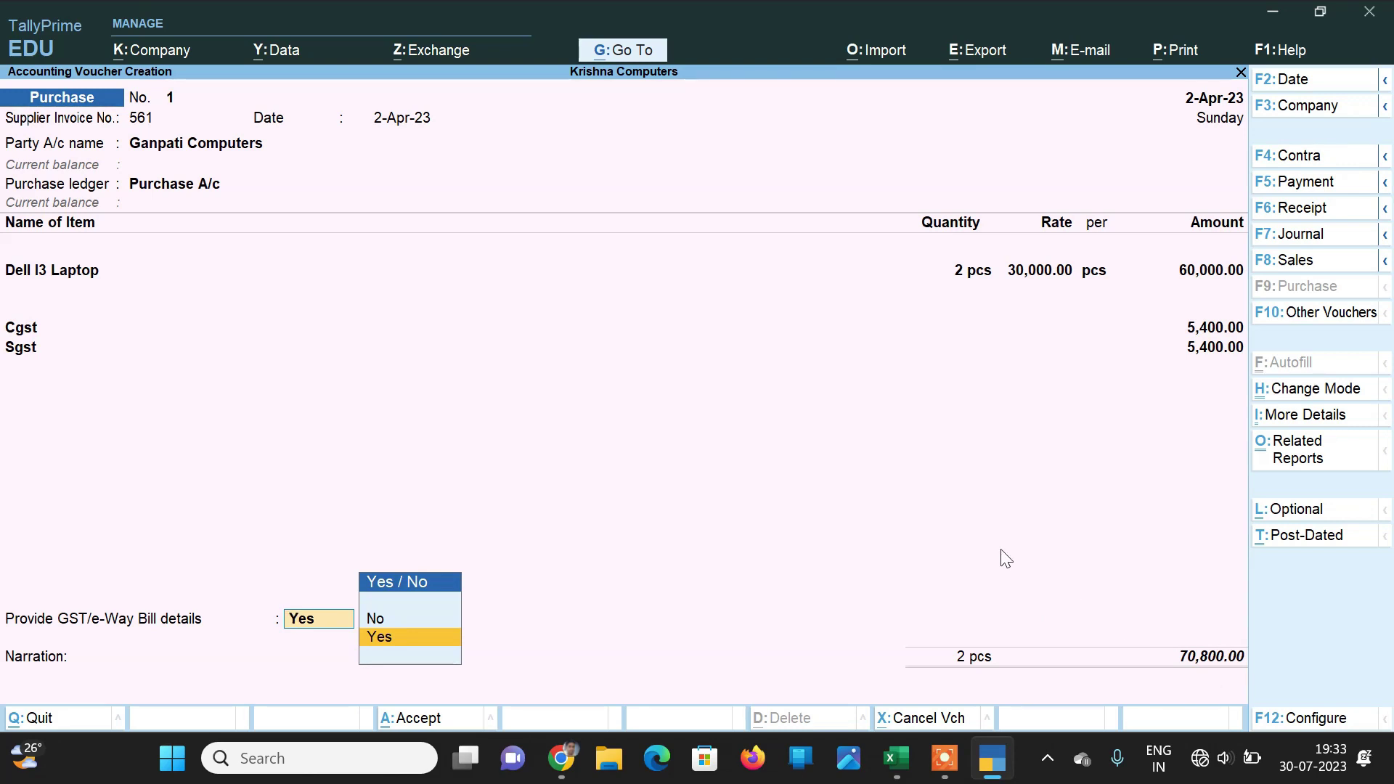
key(Up)
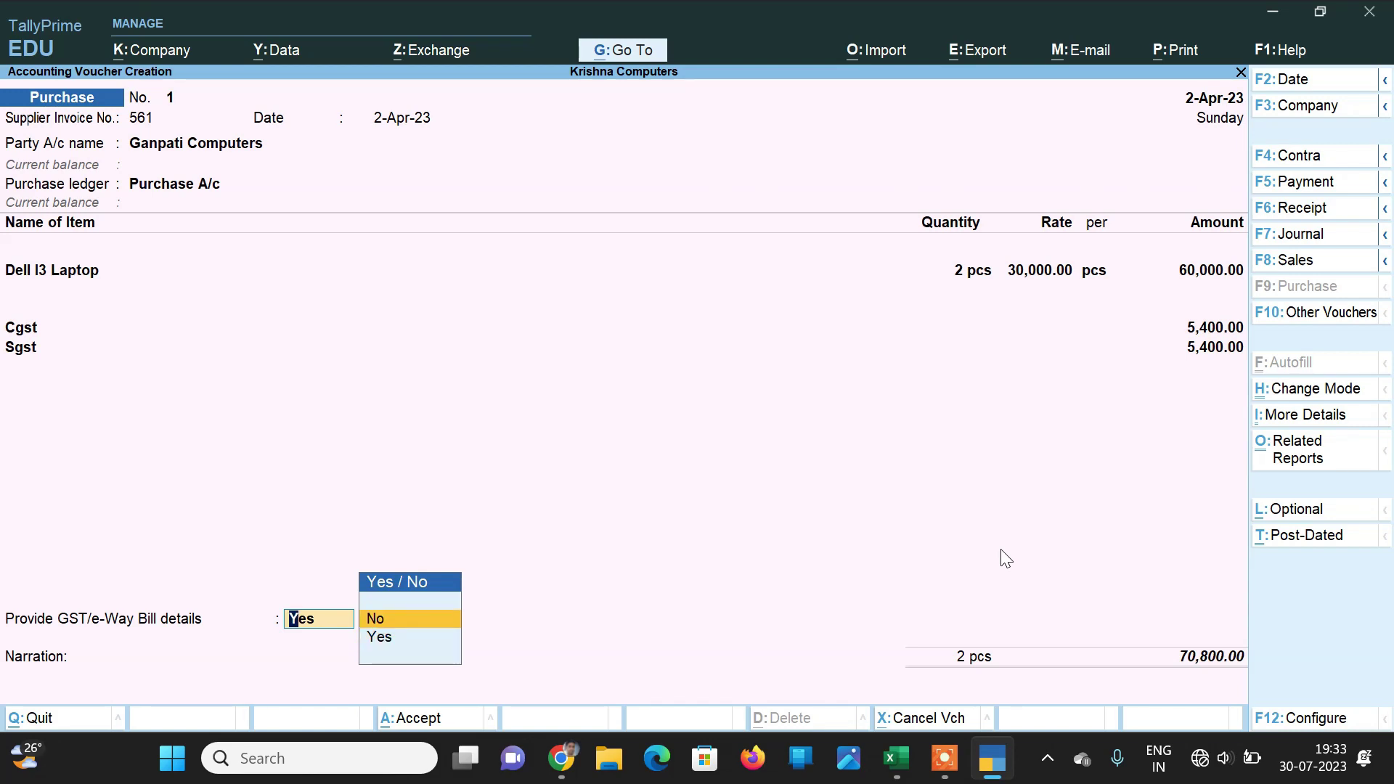
key(Return)
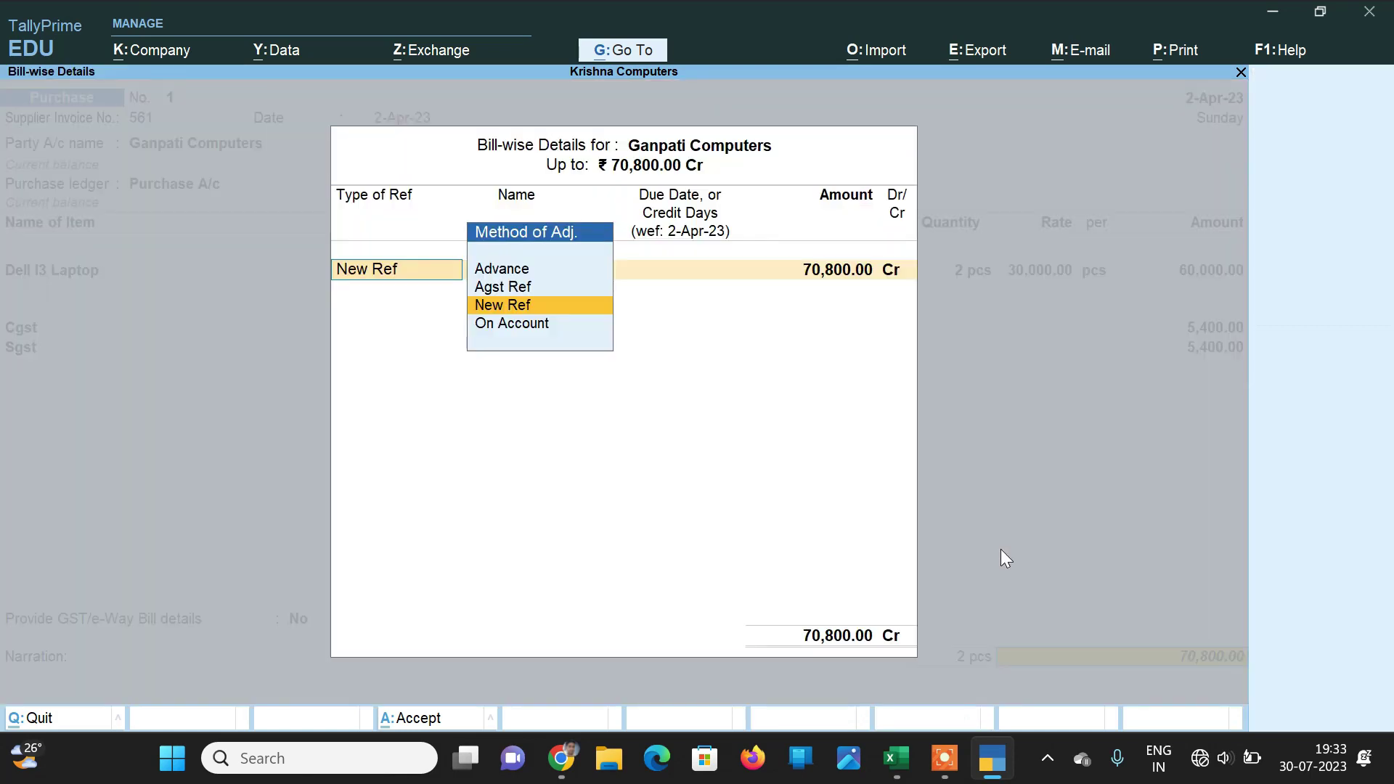
key(Return)
key(Return)
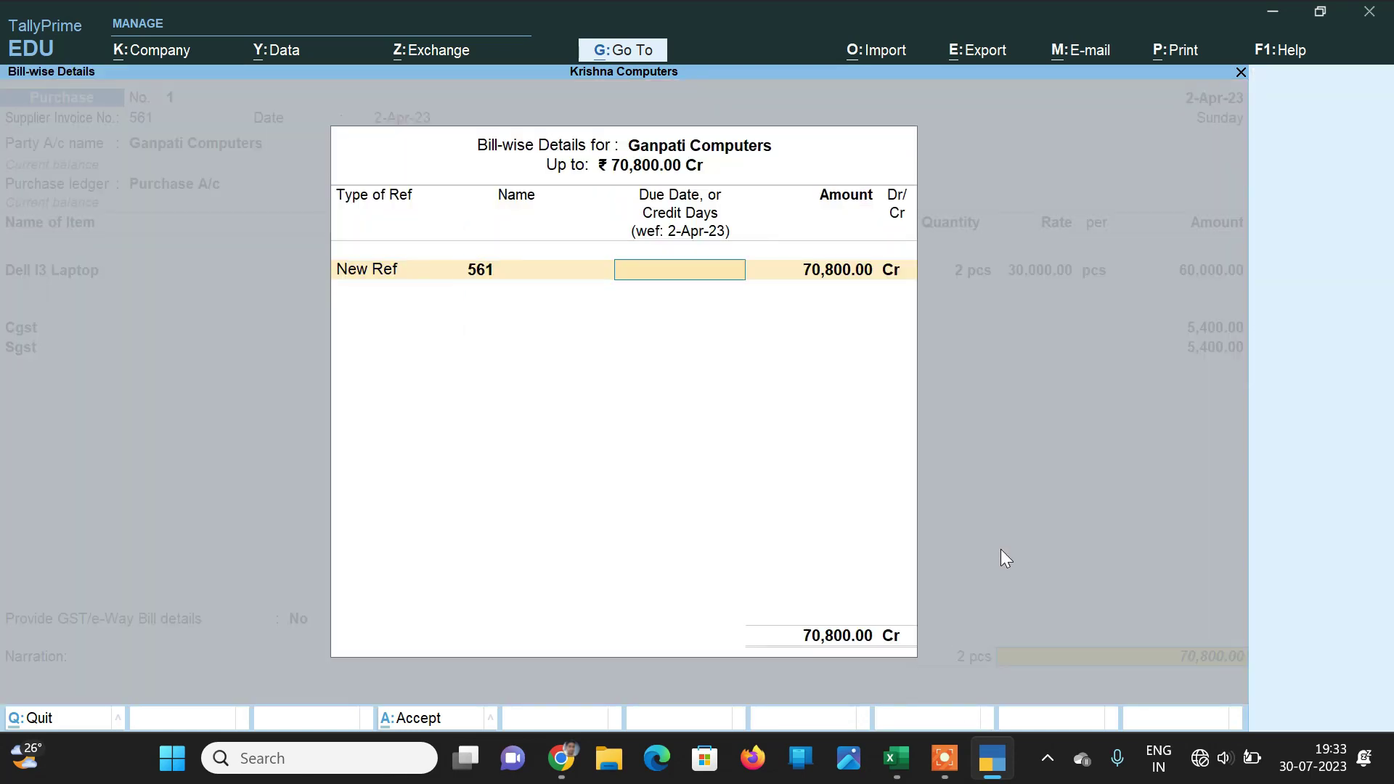
key(Return)
key(Return)
key(Return)
key(Return)
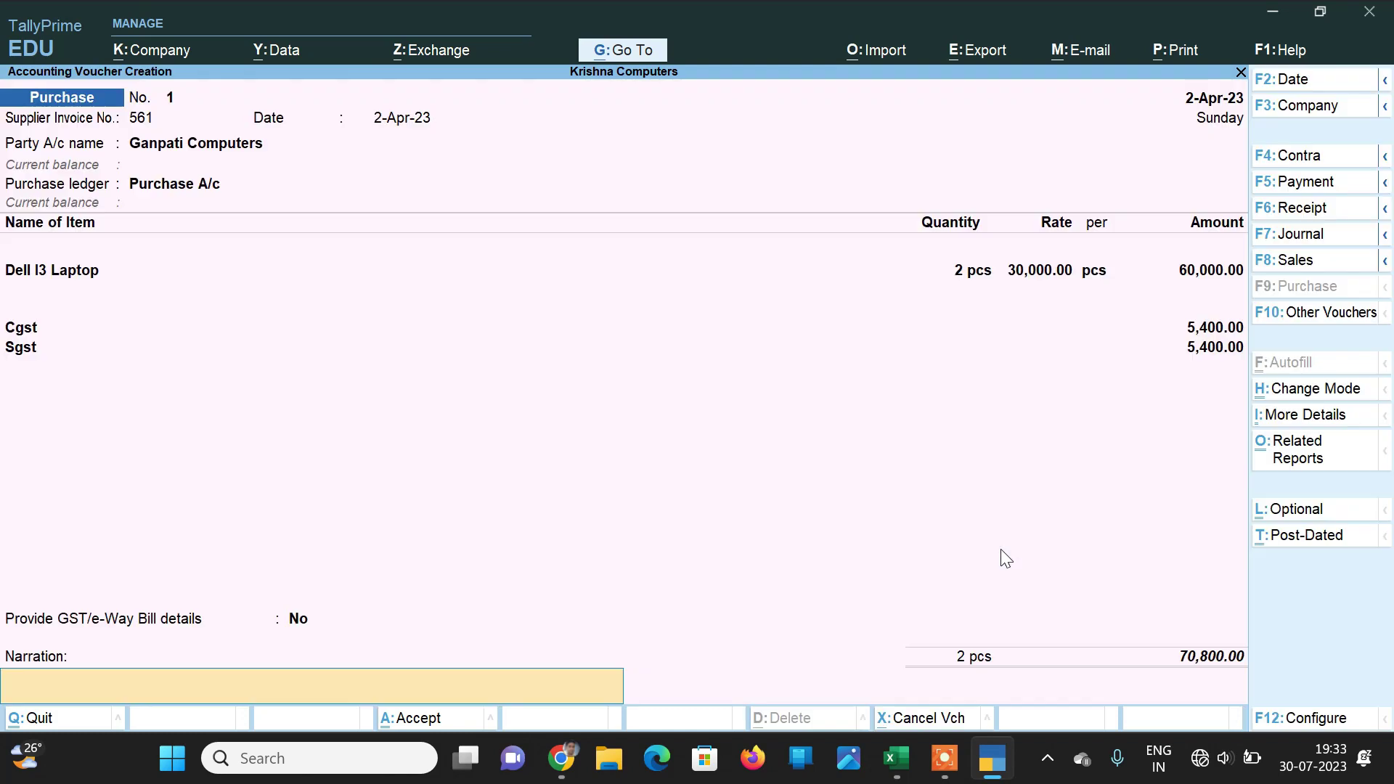
key(Return)
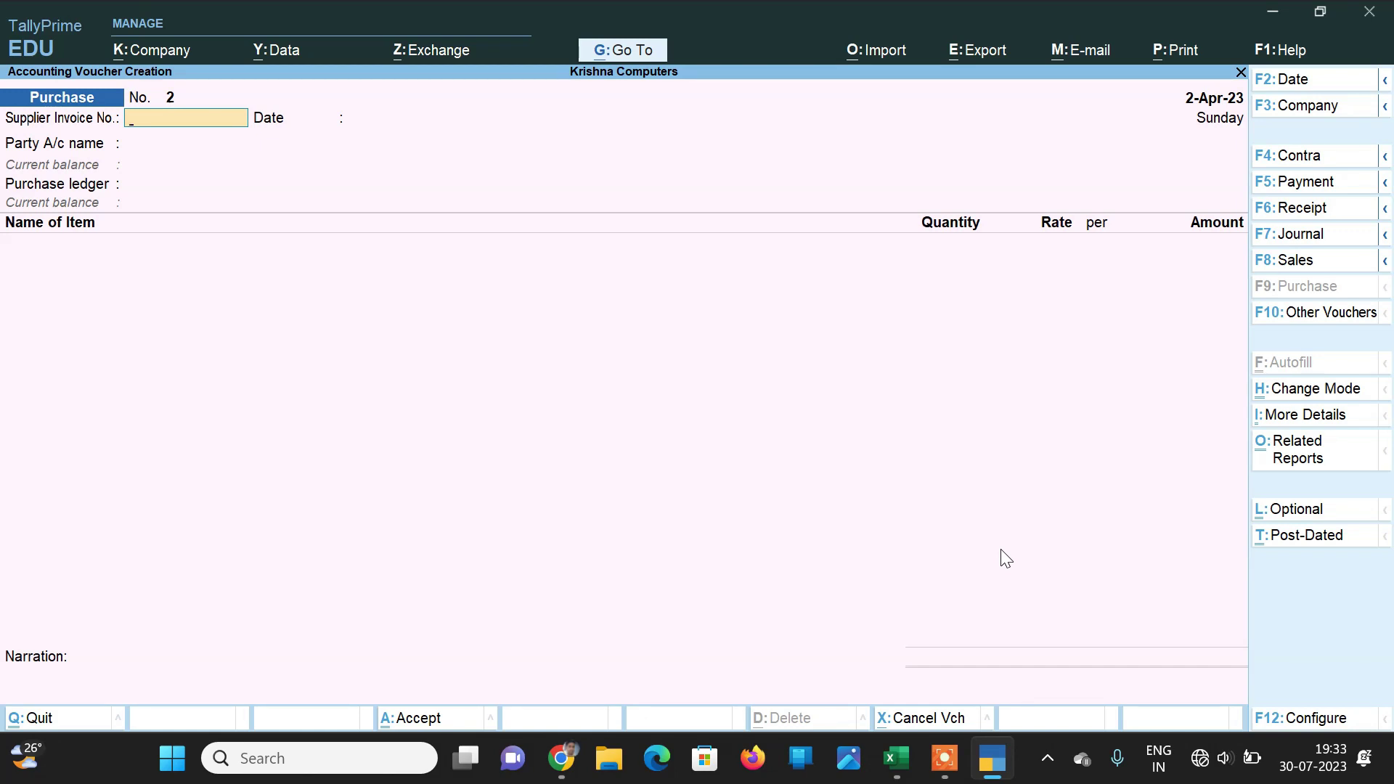
key(alt)
key(alt+g)
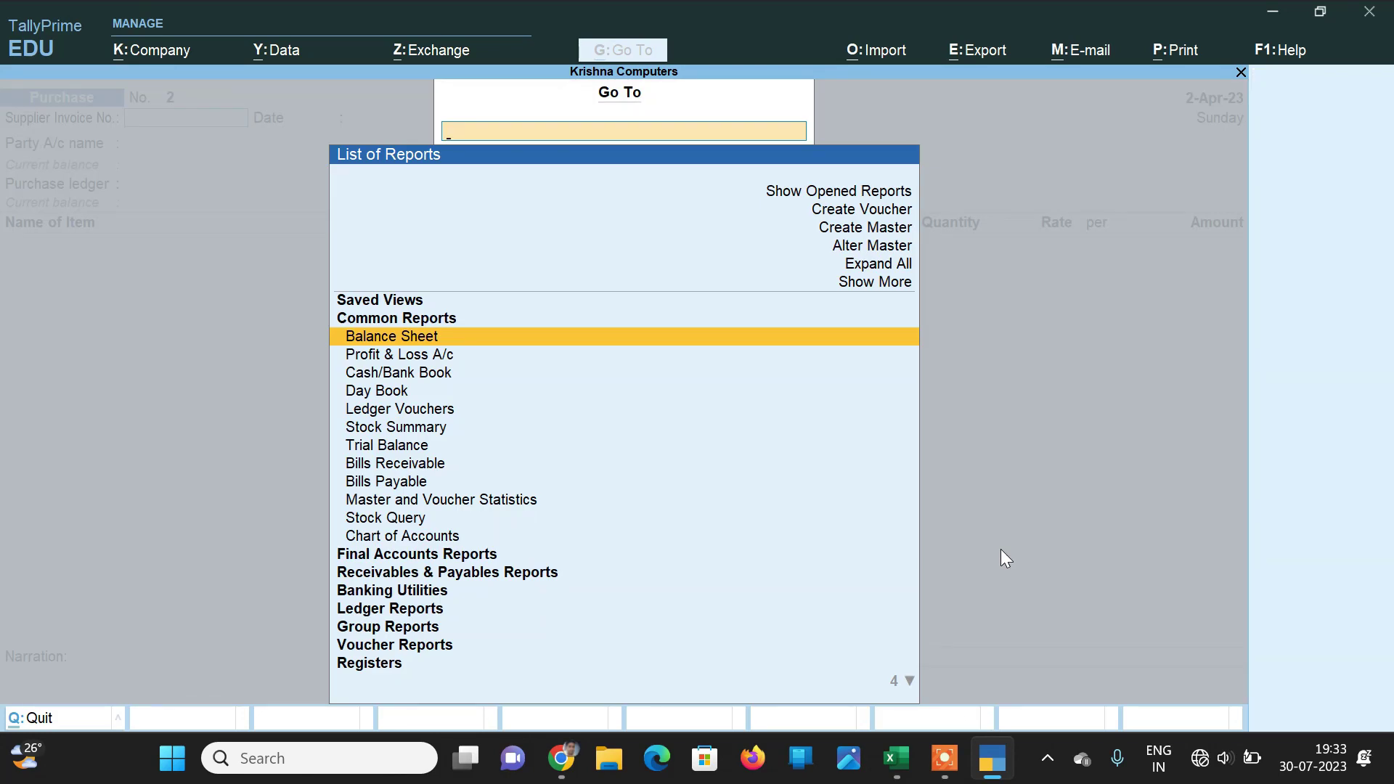
text(Gst)
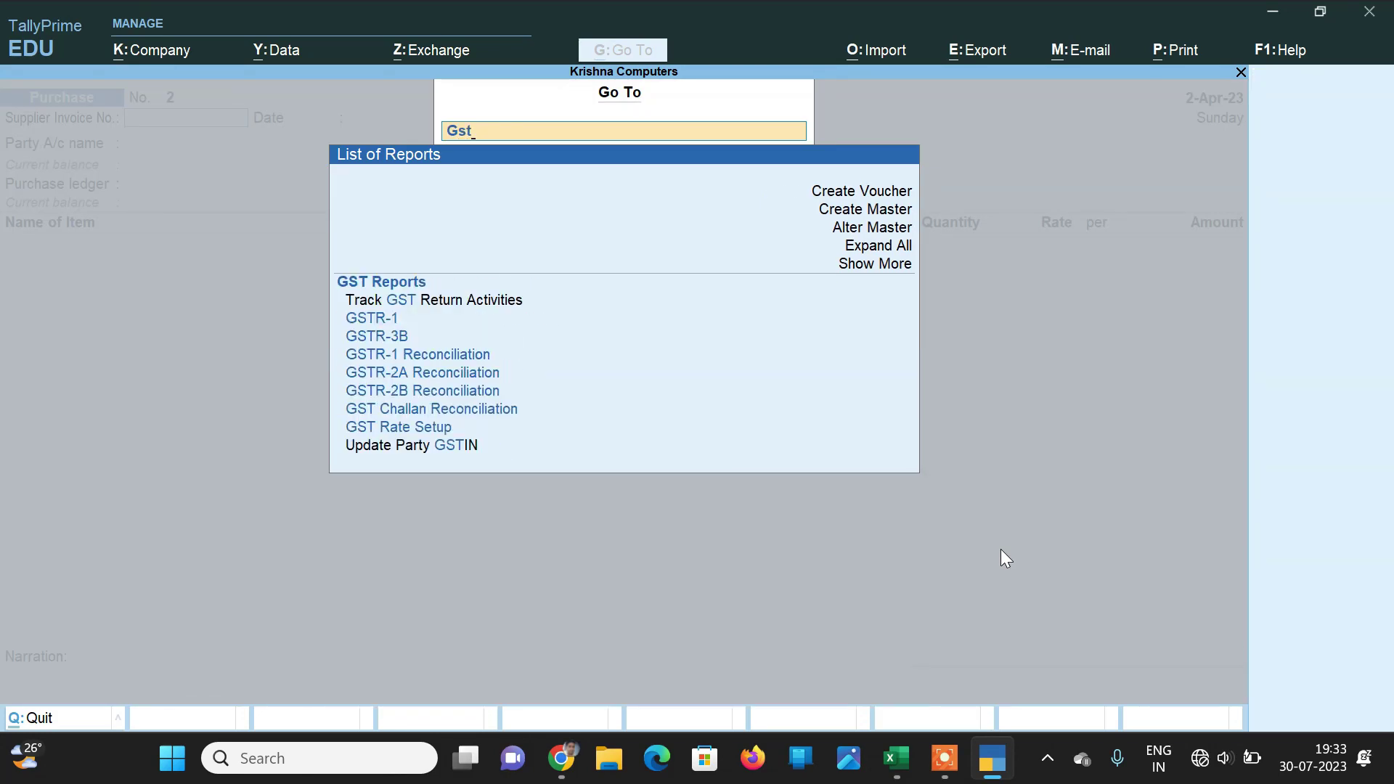
key(Return)
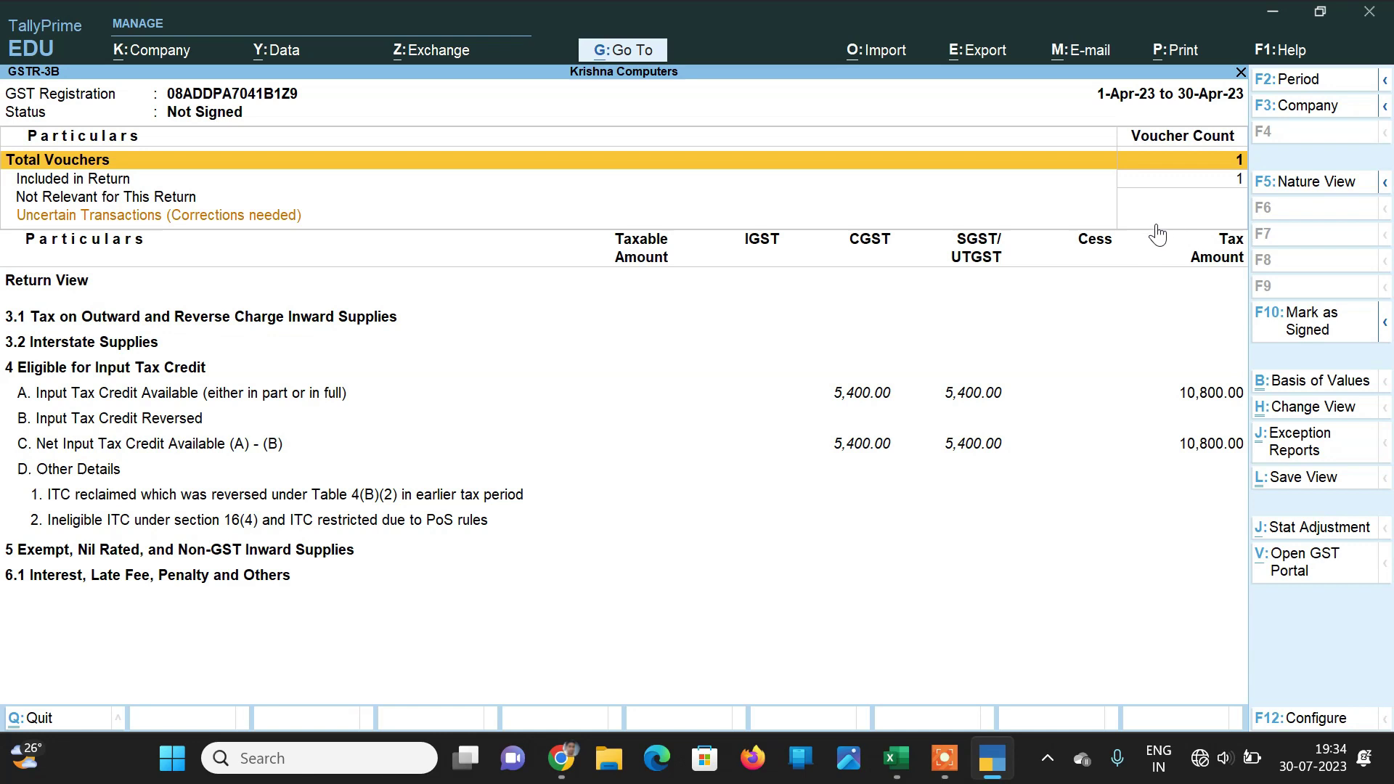
key(Down)
key(Down)
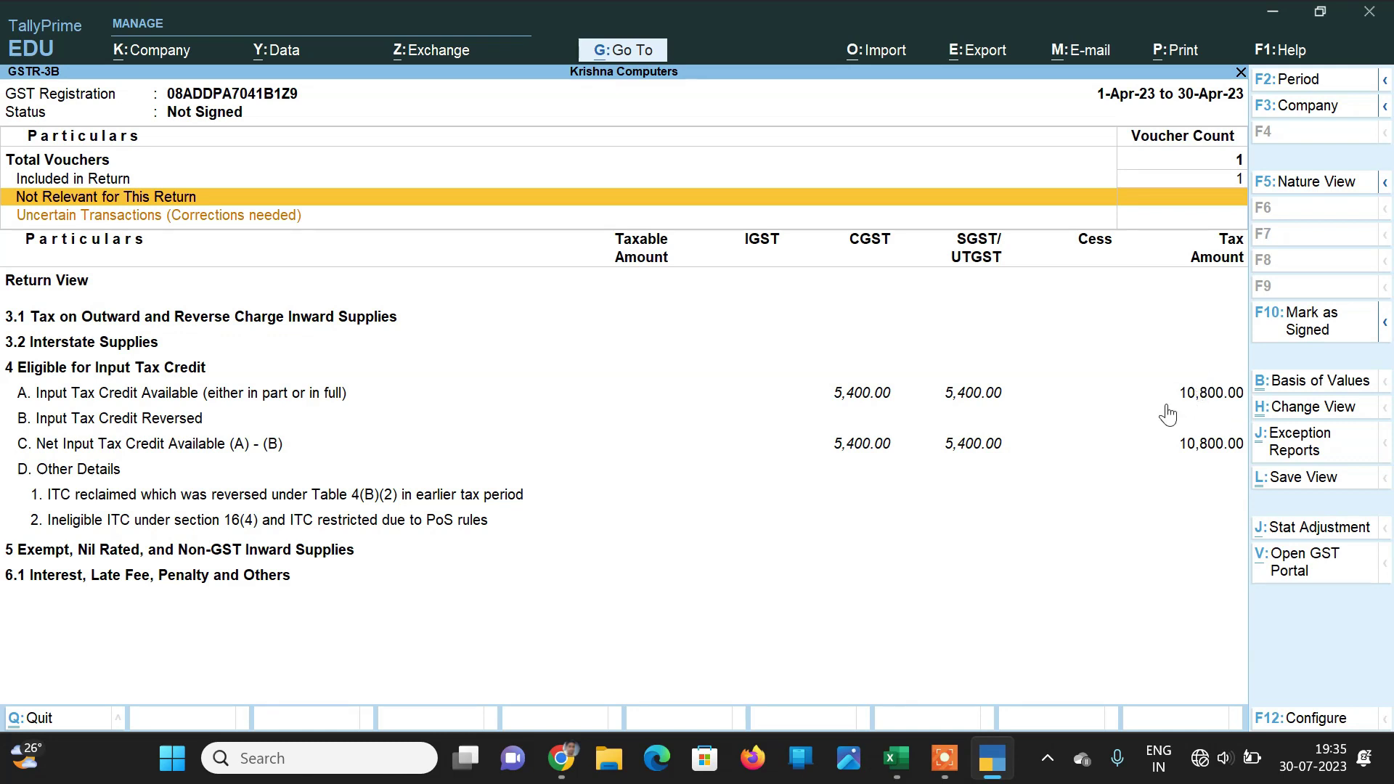
Step: Quit GSTR-3B and the blank purchase voucher, then open the GST Reports list
key(Escape)
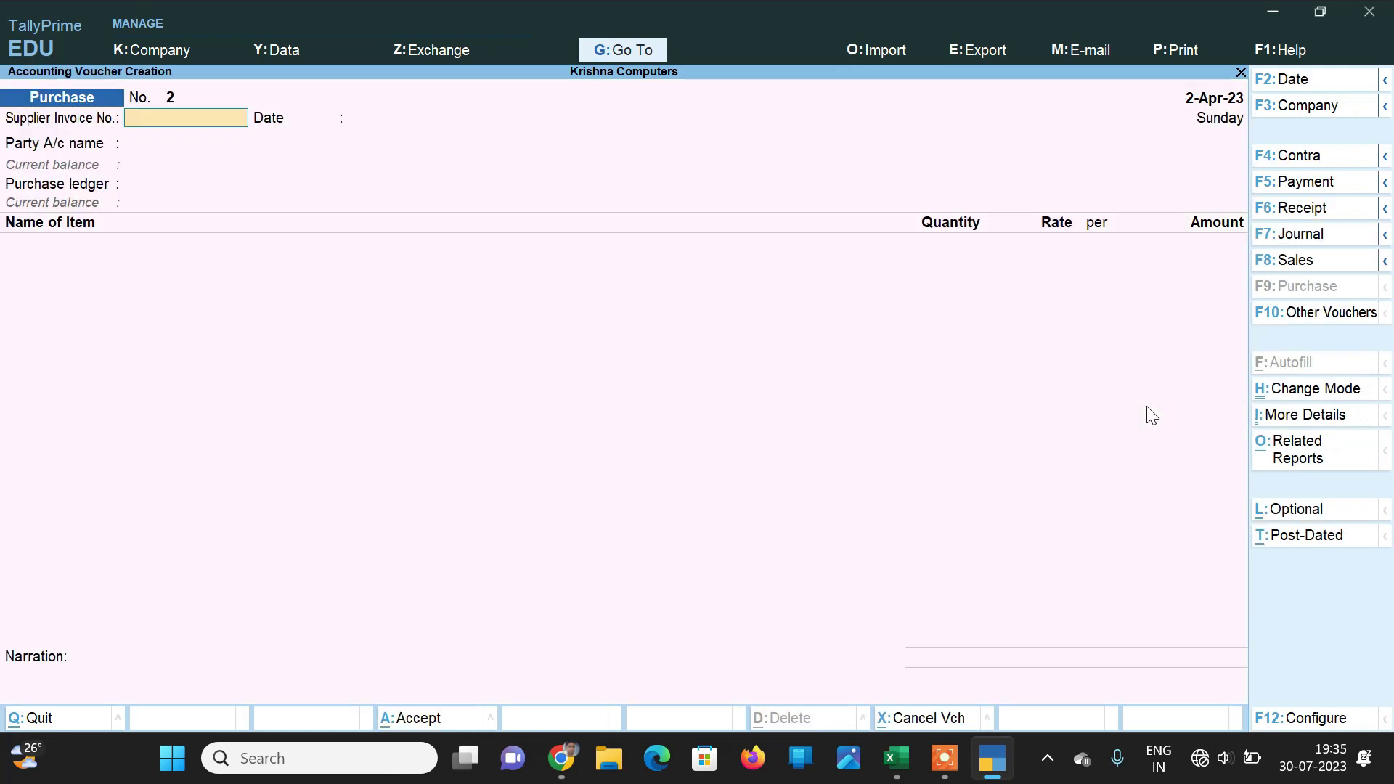
key(Escape)
key(y)
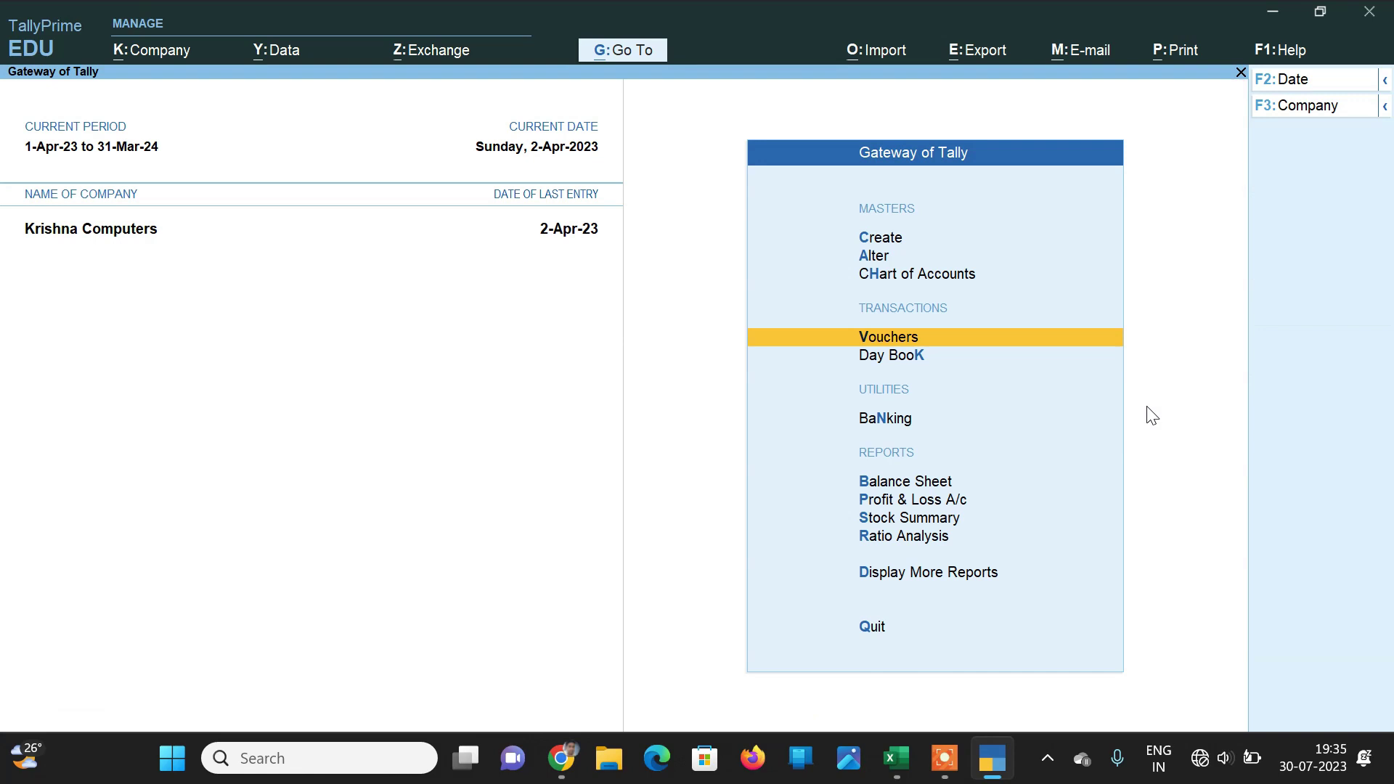
key(Down)
key(Down)
key(Down)
key(Down)
key(Down)
key(Down)
key(Down)
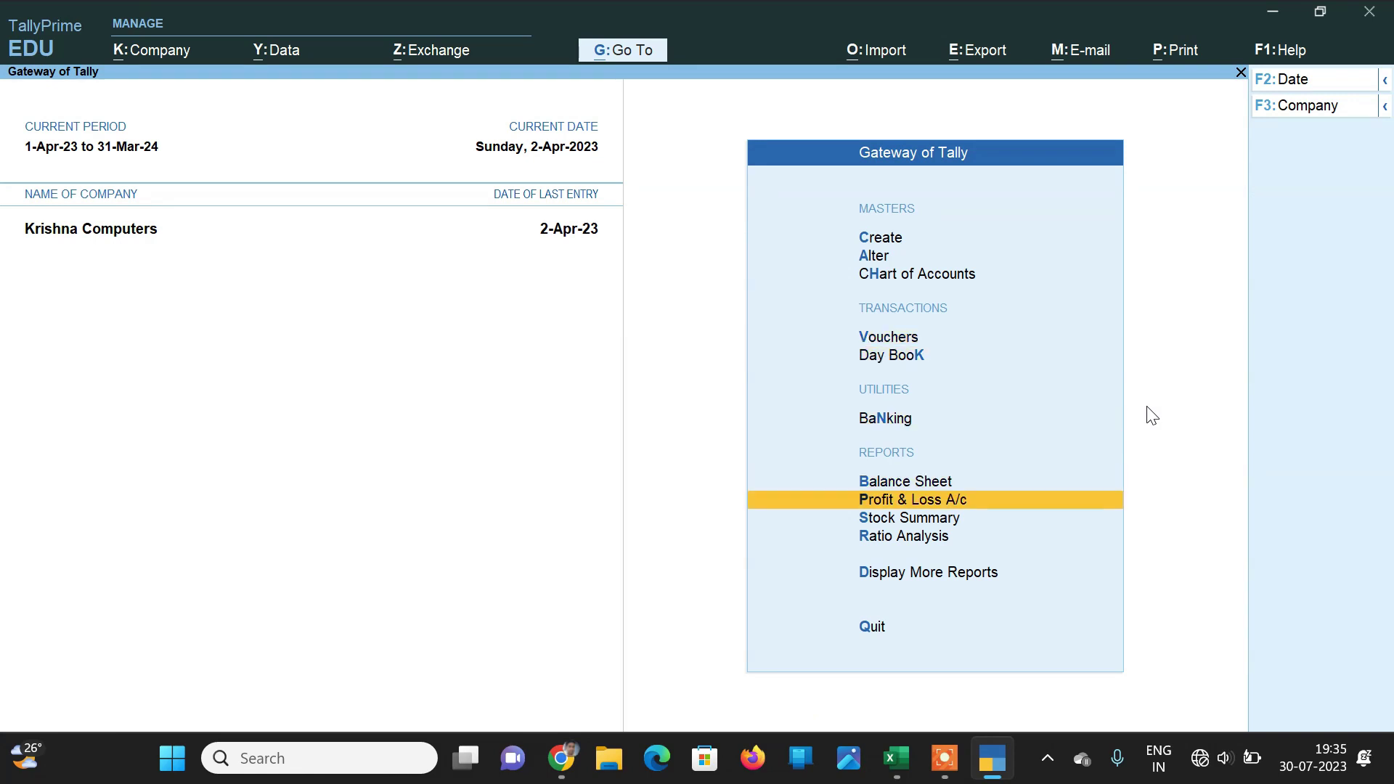
key(Return)
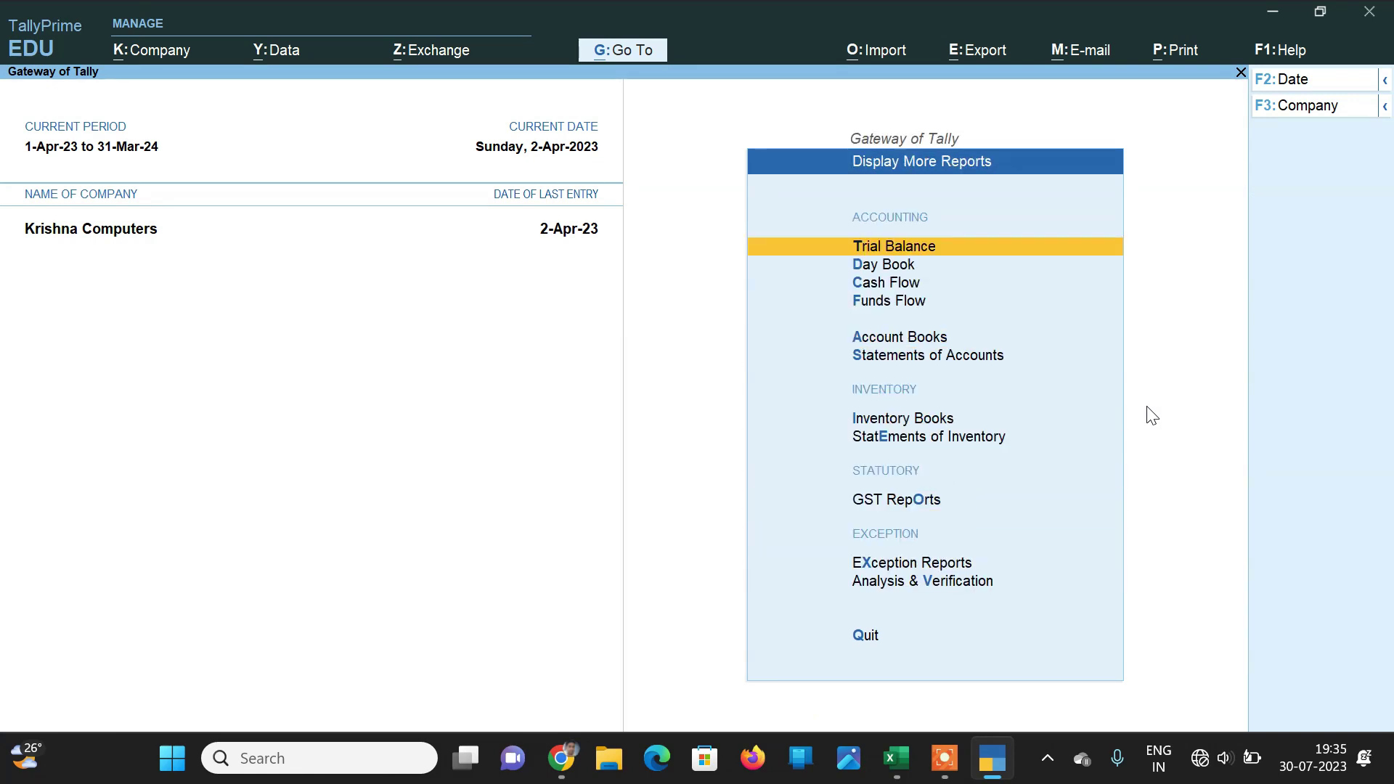
key(Down)
key(Down)
key(Down)
key(Down)
key(Down)
key(Down)
key(Down)
key(Down)
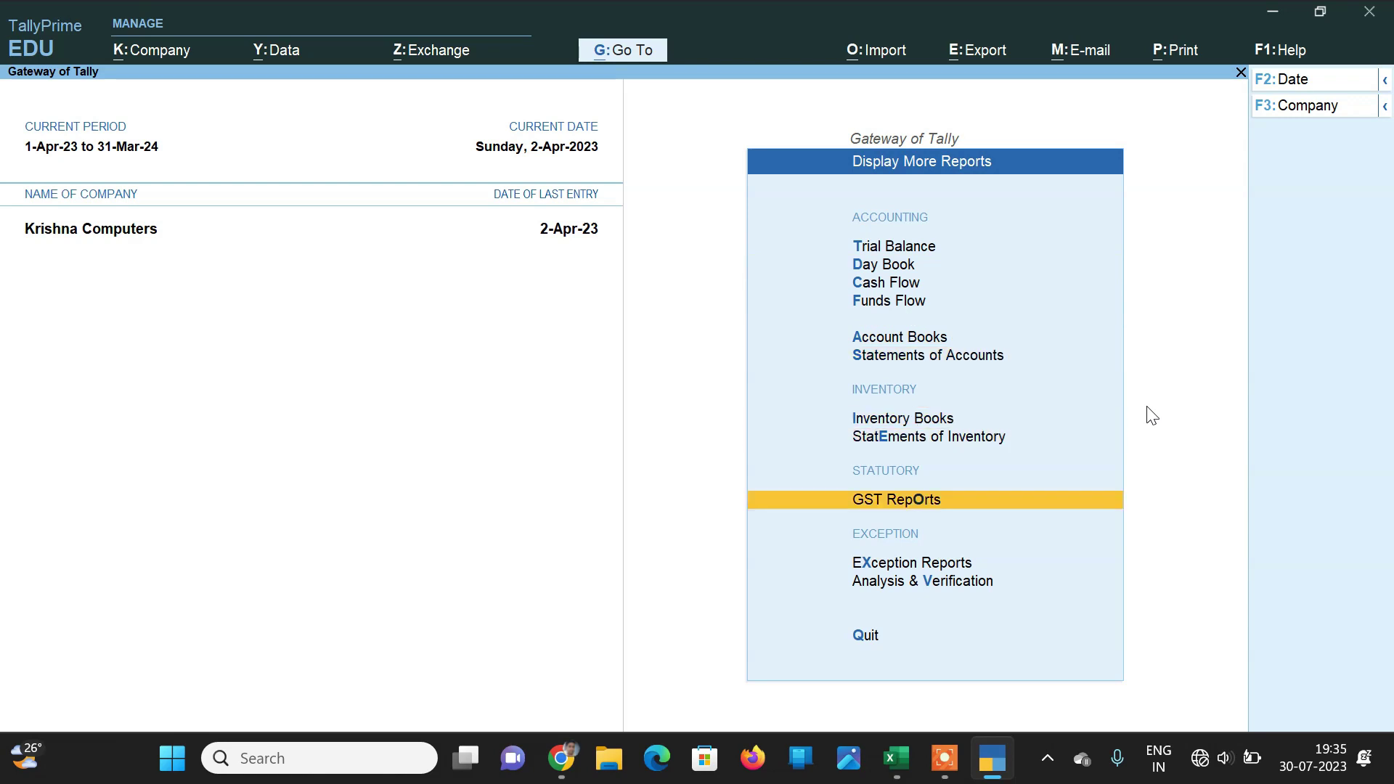
key(Return)
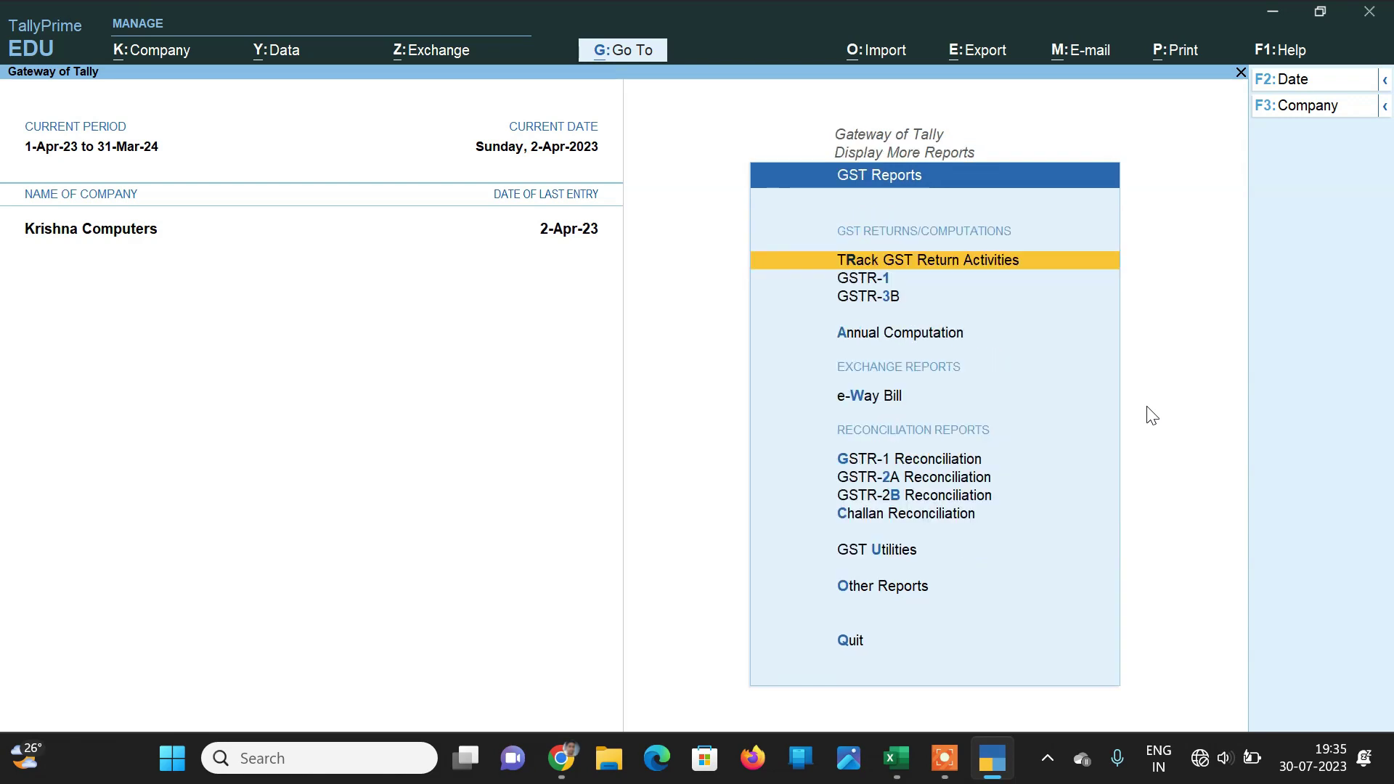
Step: Browse past GSTR-1 and GSTR-3B and open GSTR-2A Reconciliation
key(Down)
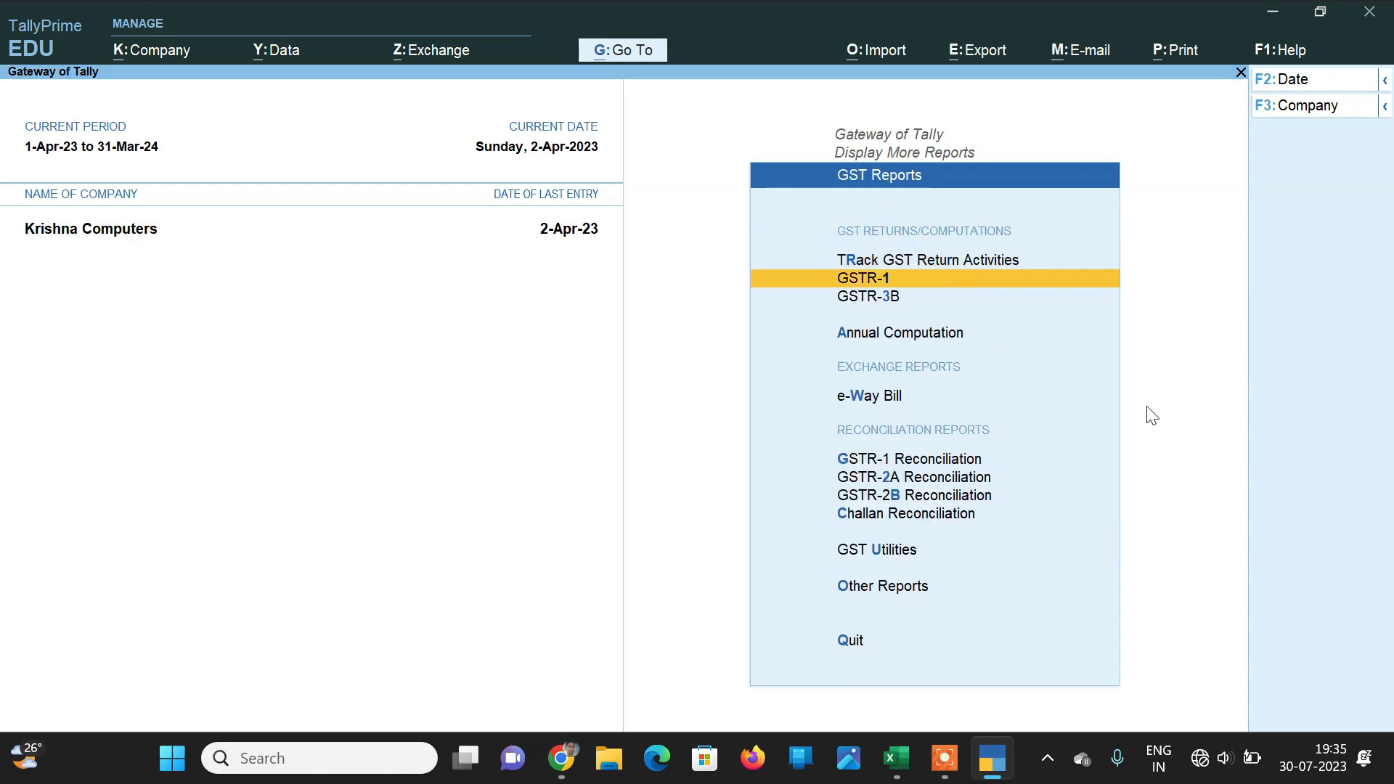
key(Down)
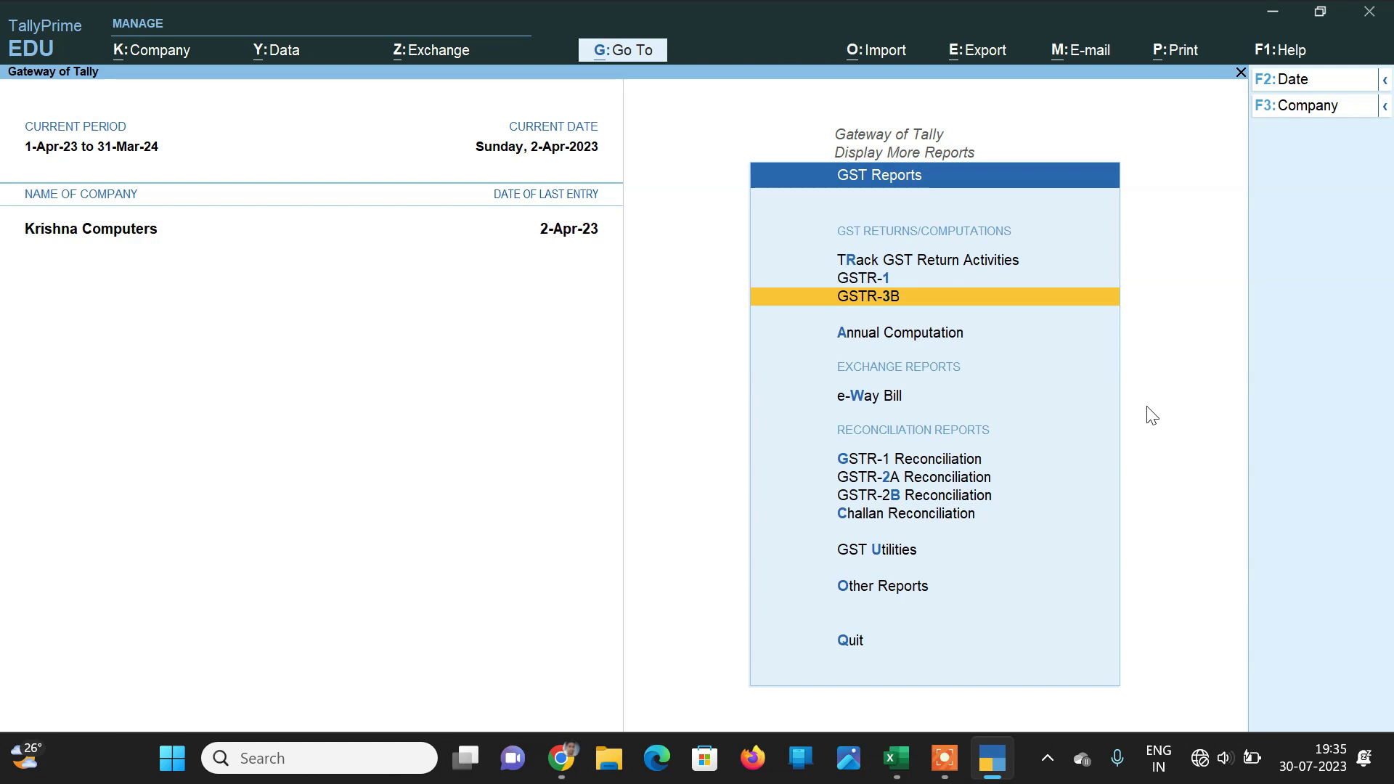
key(Up)
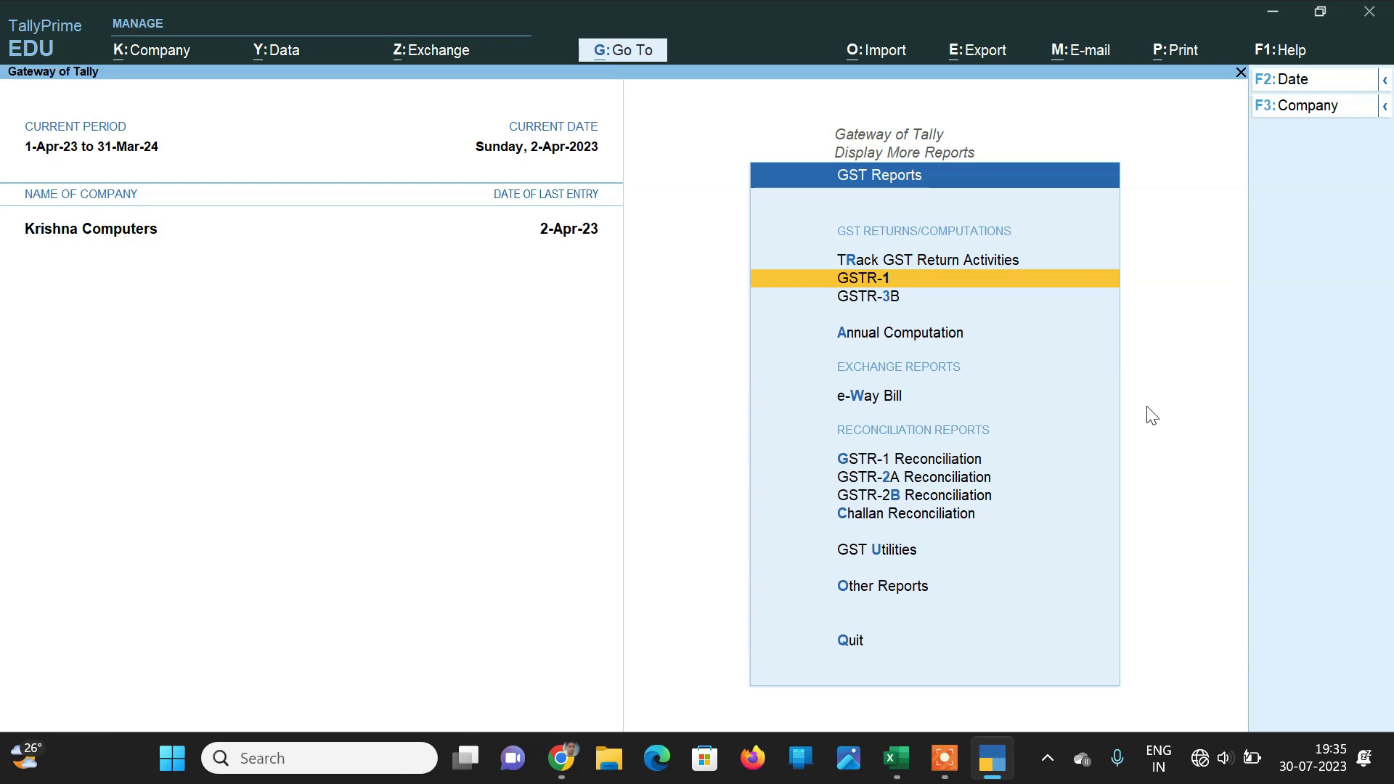
key(Down)
key(Down)
key(Down)
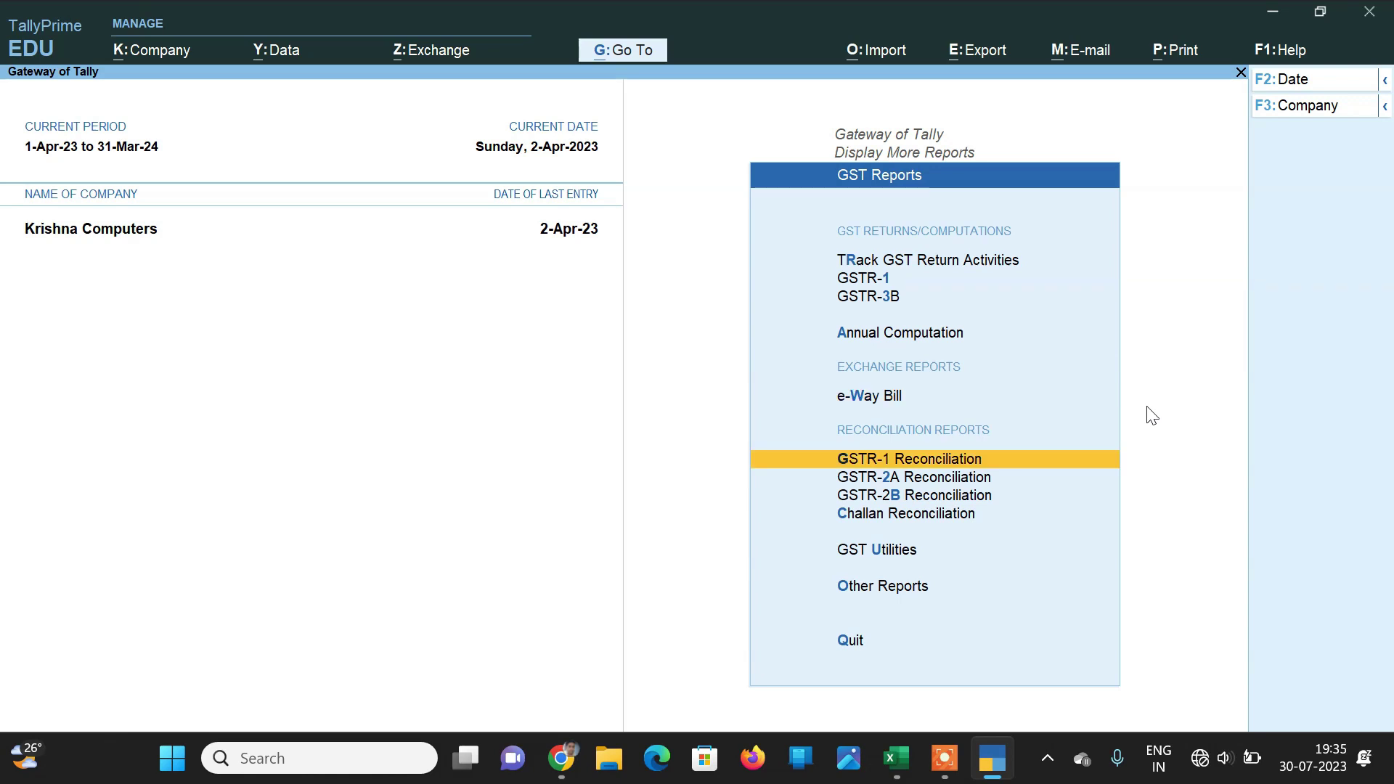
key(Down)
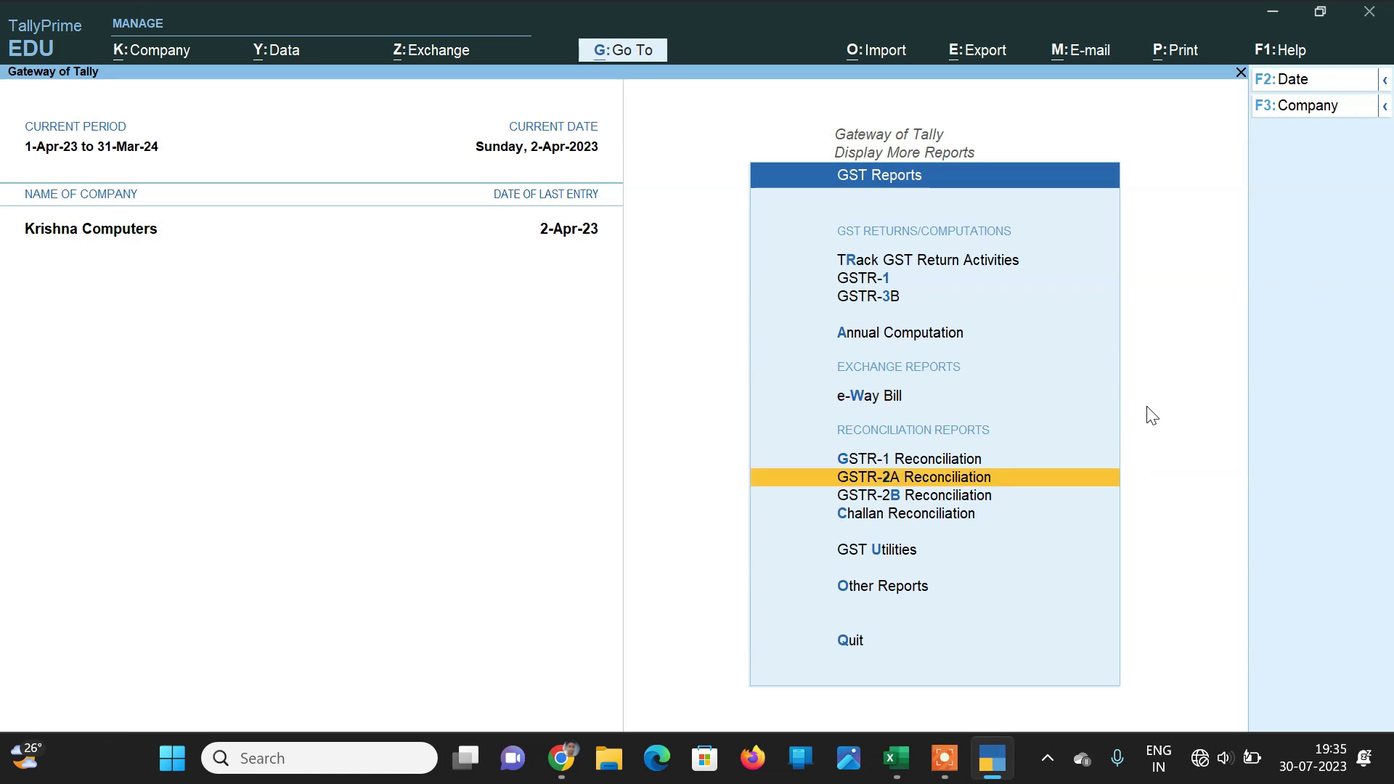
key(Return)
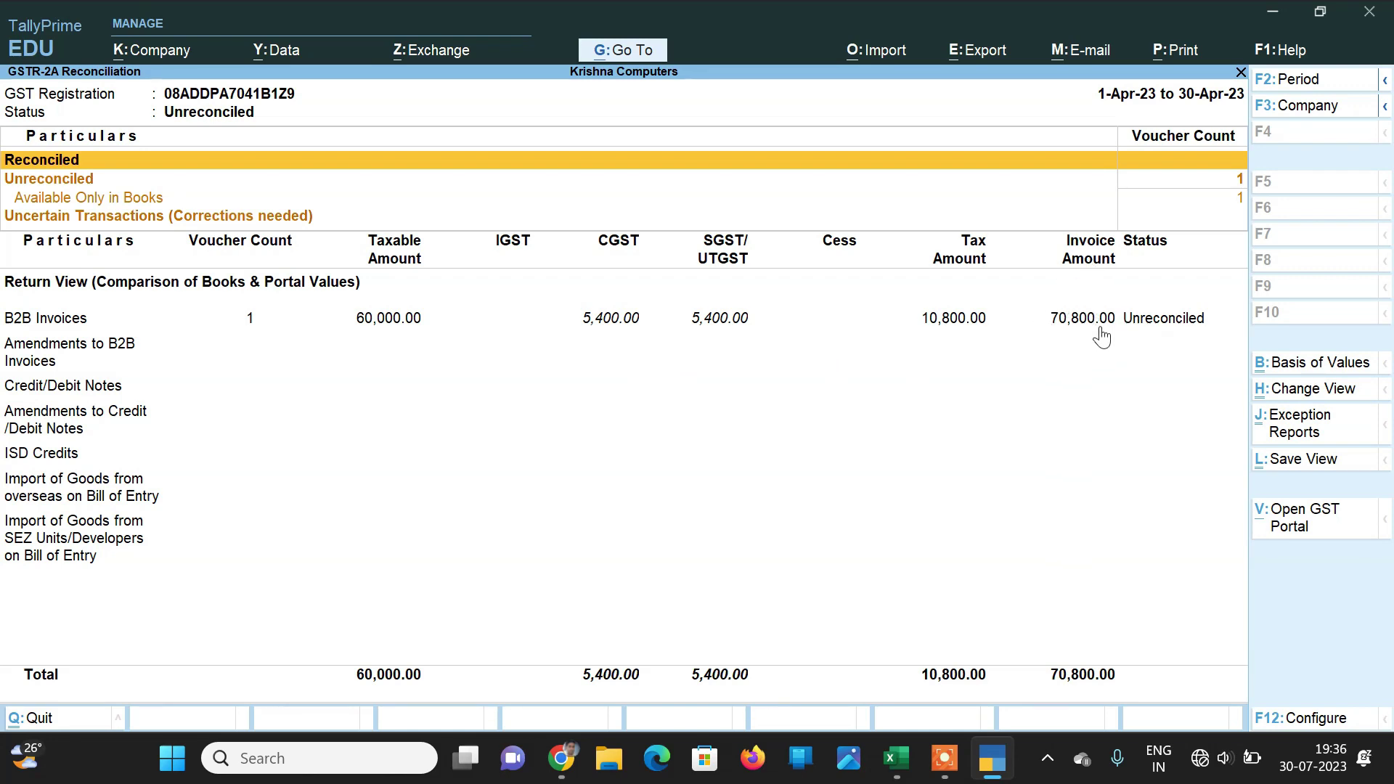
key(Down)
key(Down)
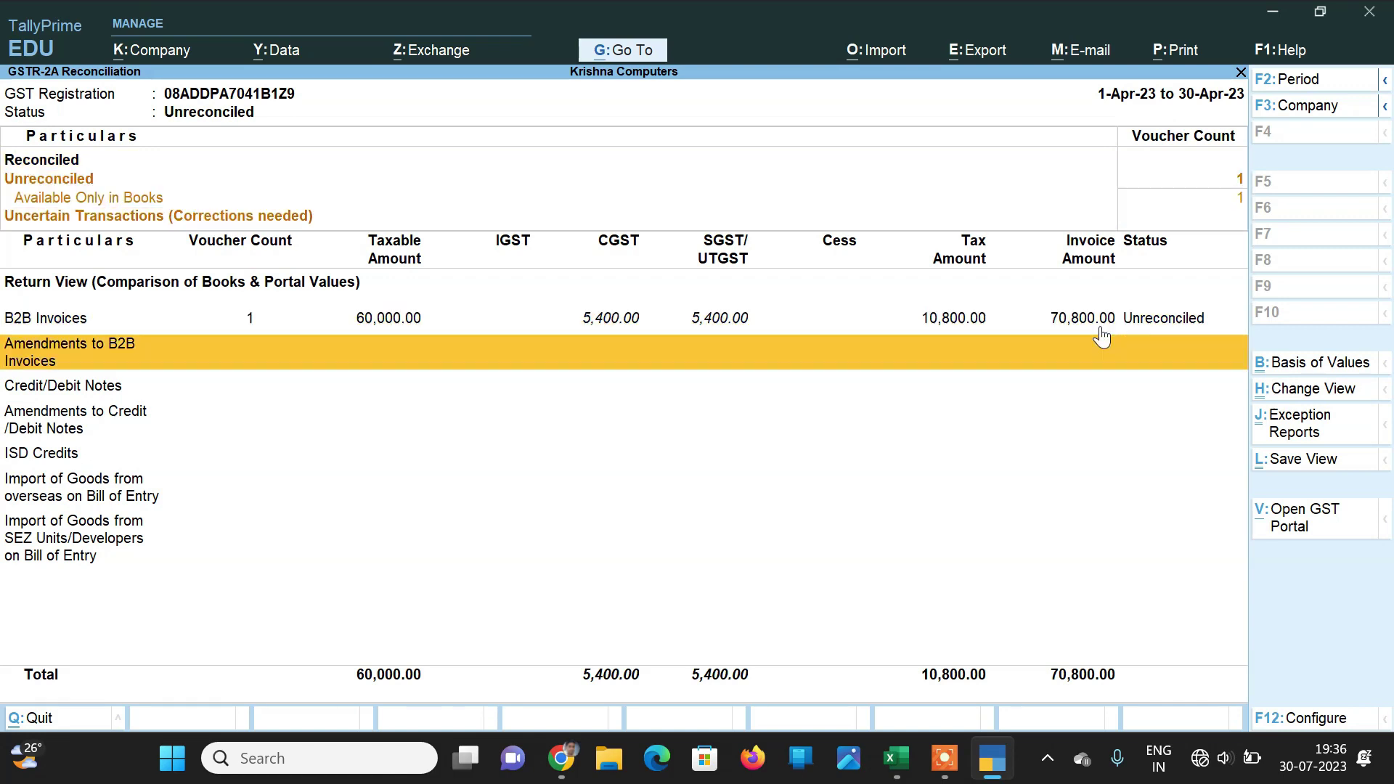
key(Up)
key(Return)
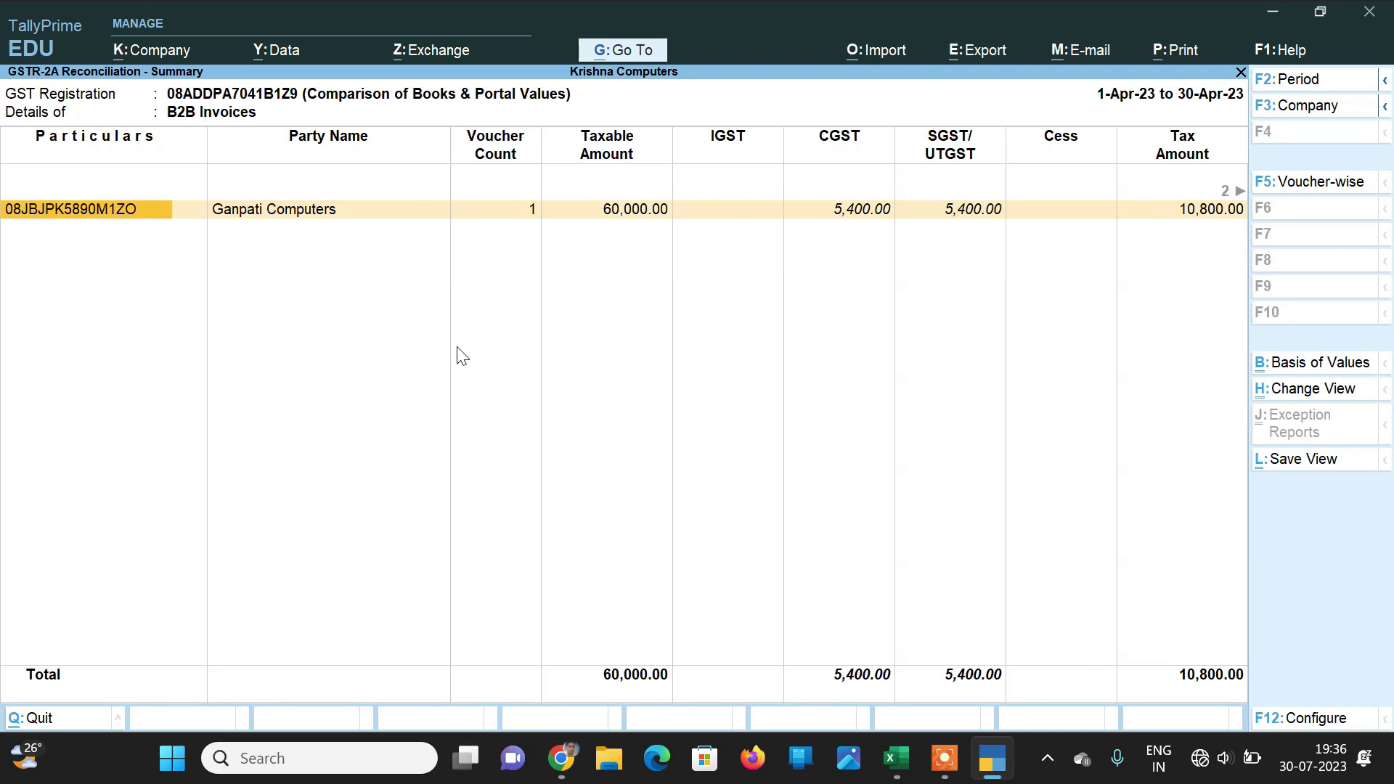
key(Escape)
key(Escape)
key(Escape)
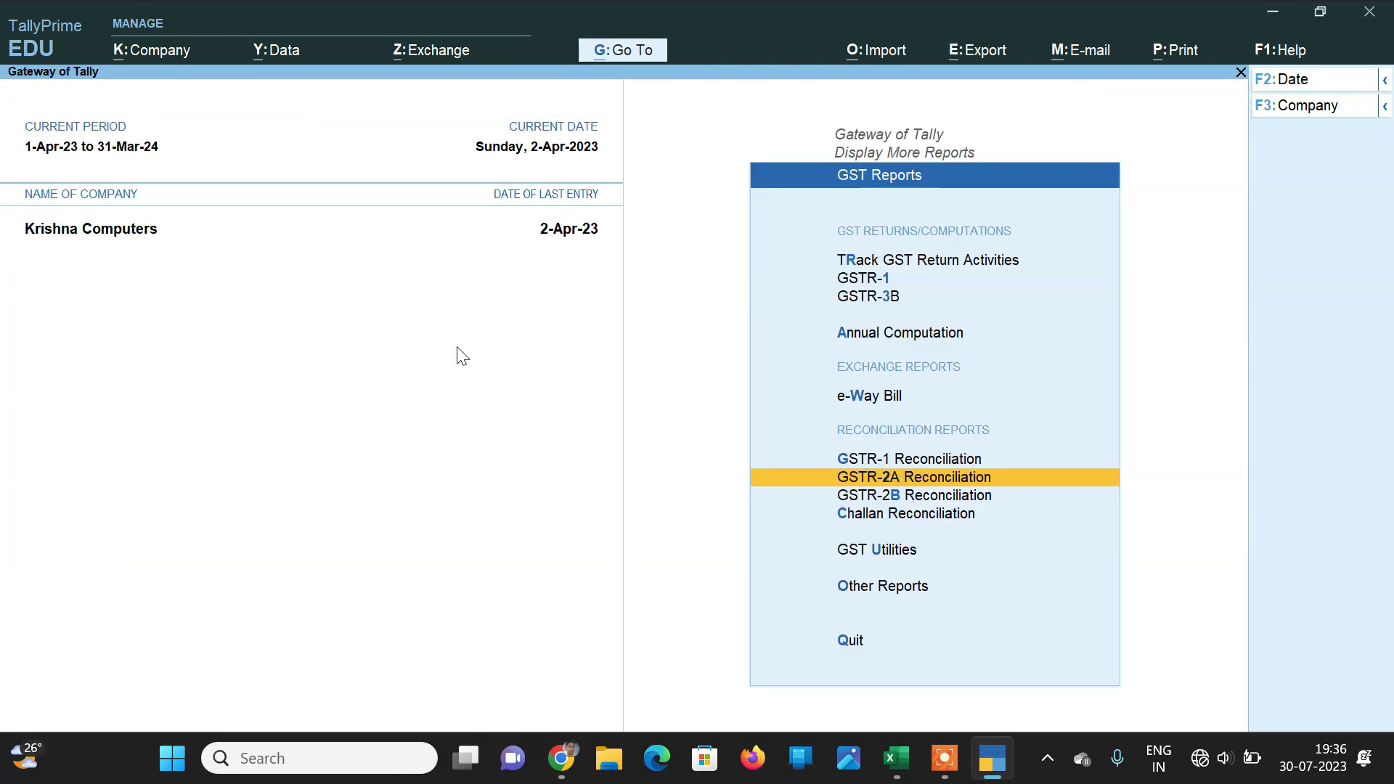
Step: Open Profit & Loss A/c, inspect Closing Stock of 60,000 against 60,000 purchases, then close it
key(Escape)
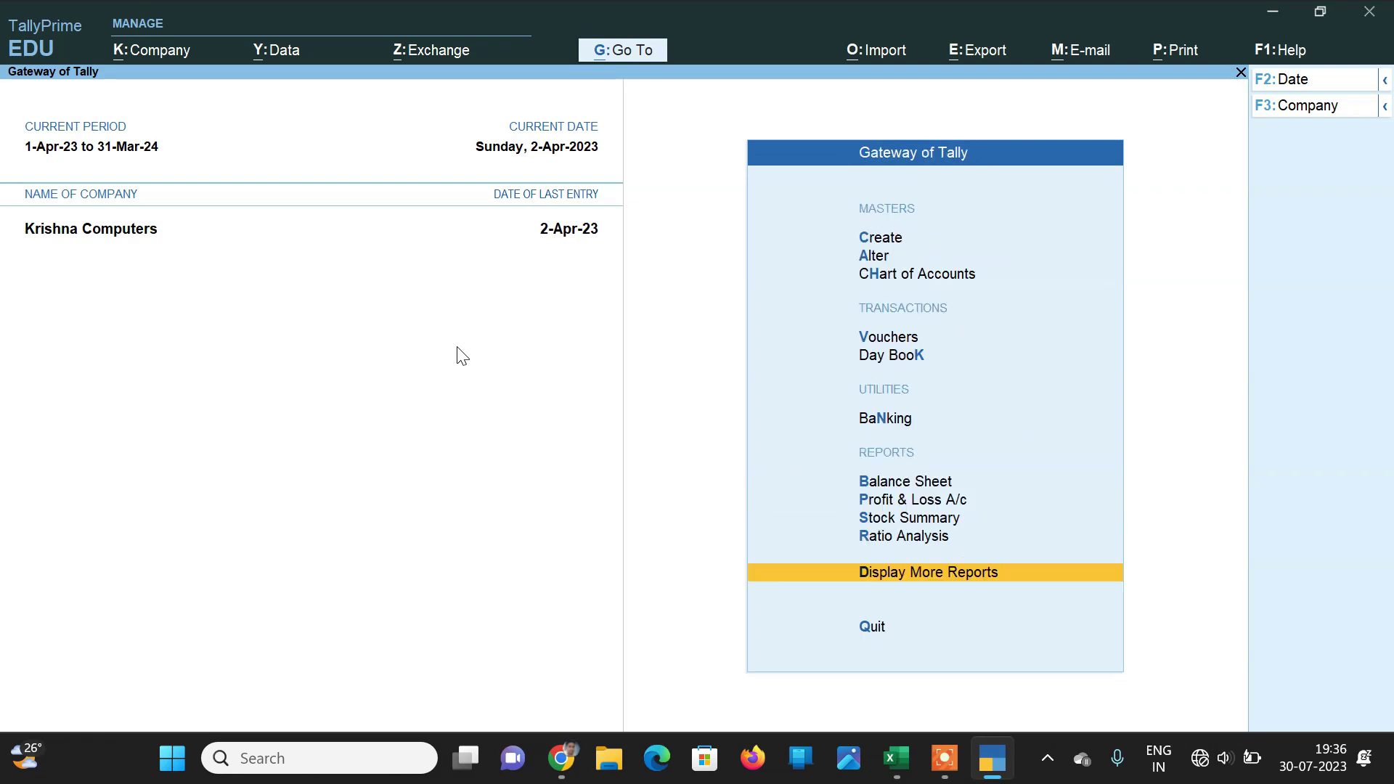
key(Up)
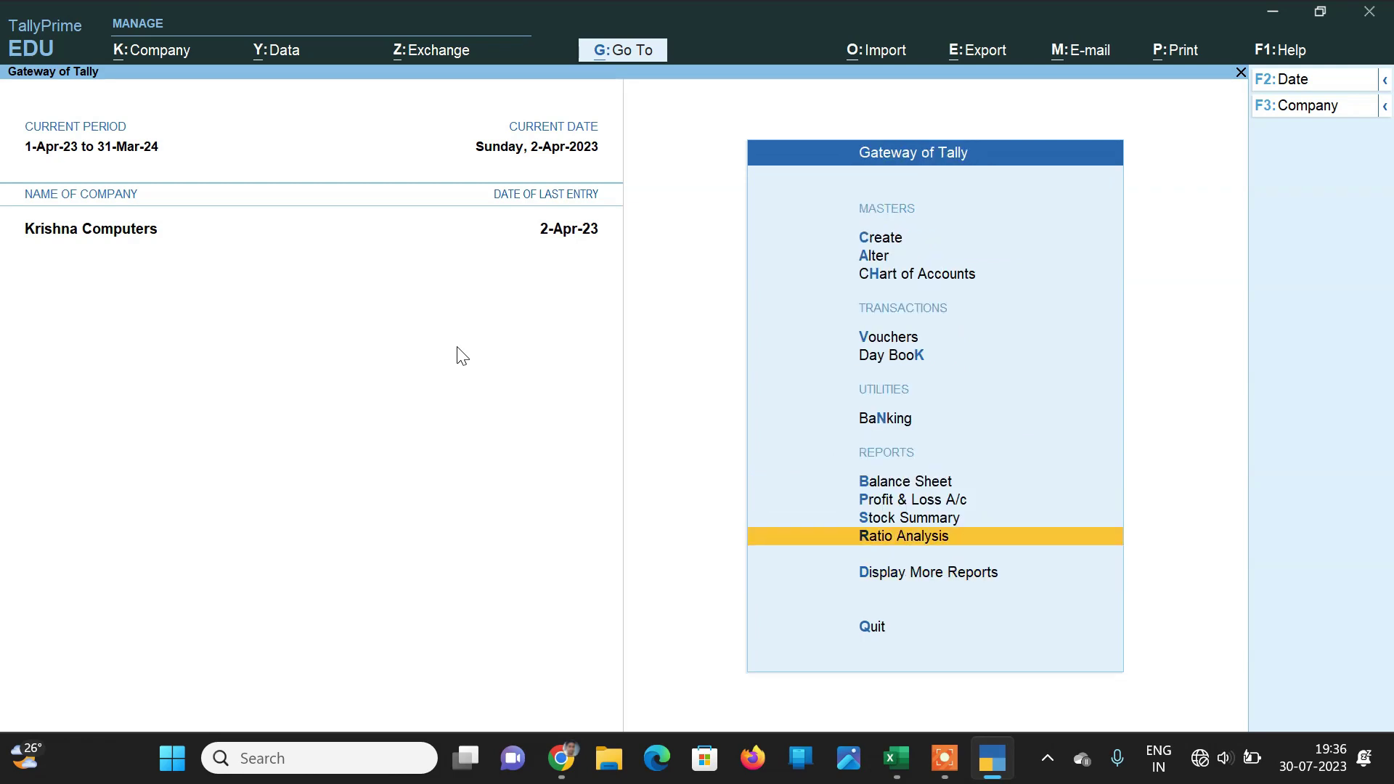
key(Up)
key(Up)
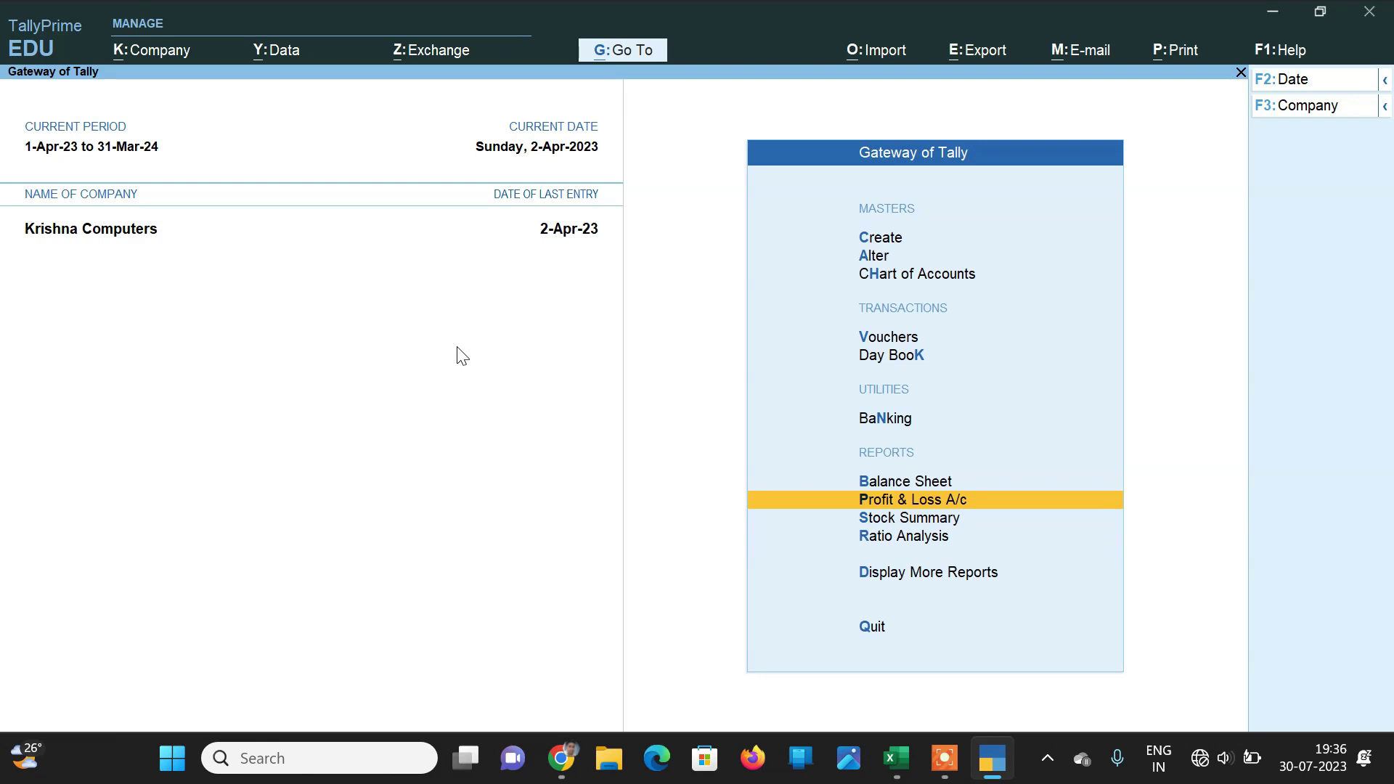
key(Return)
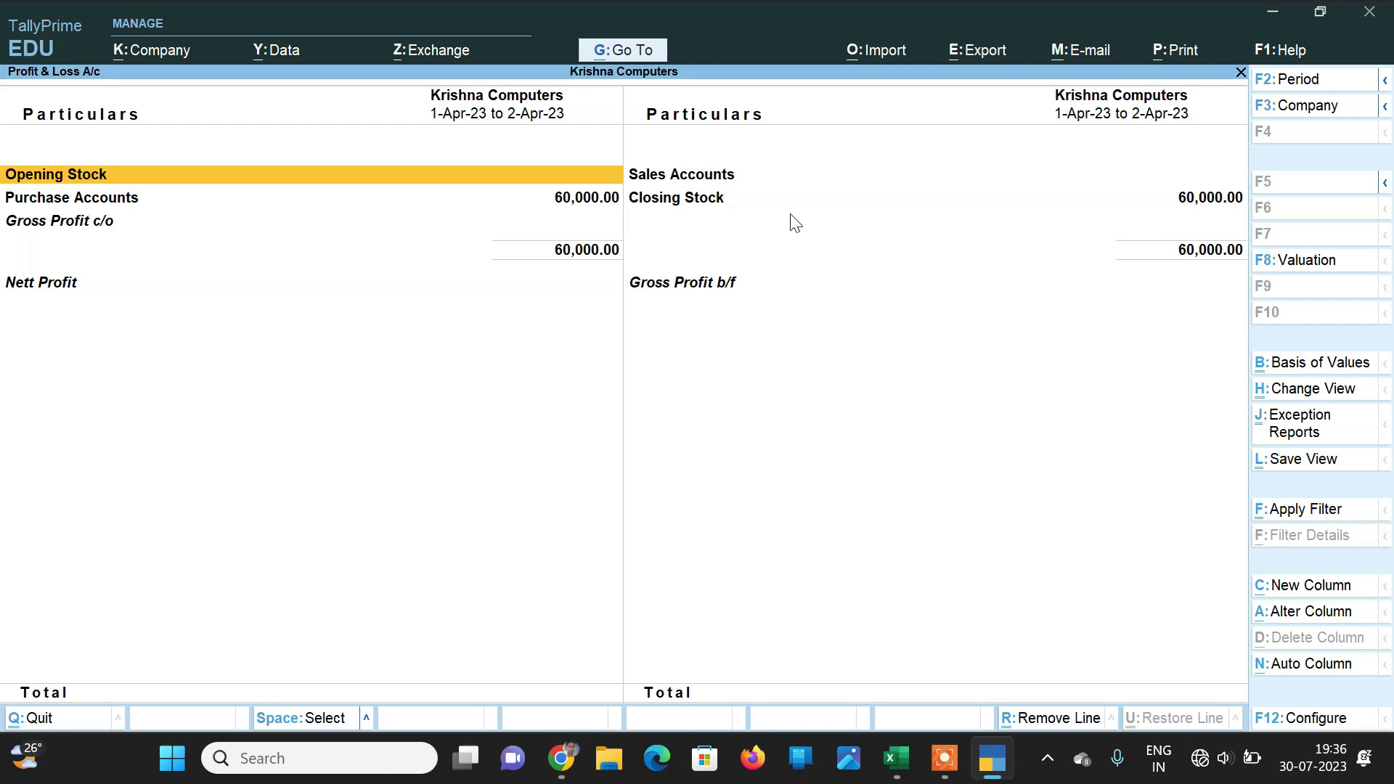
click(712, 205)
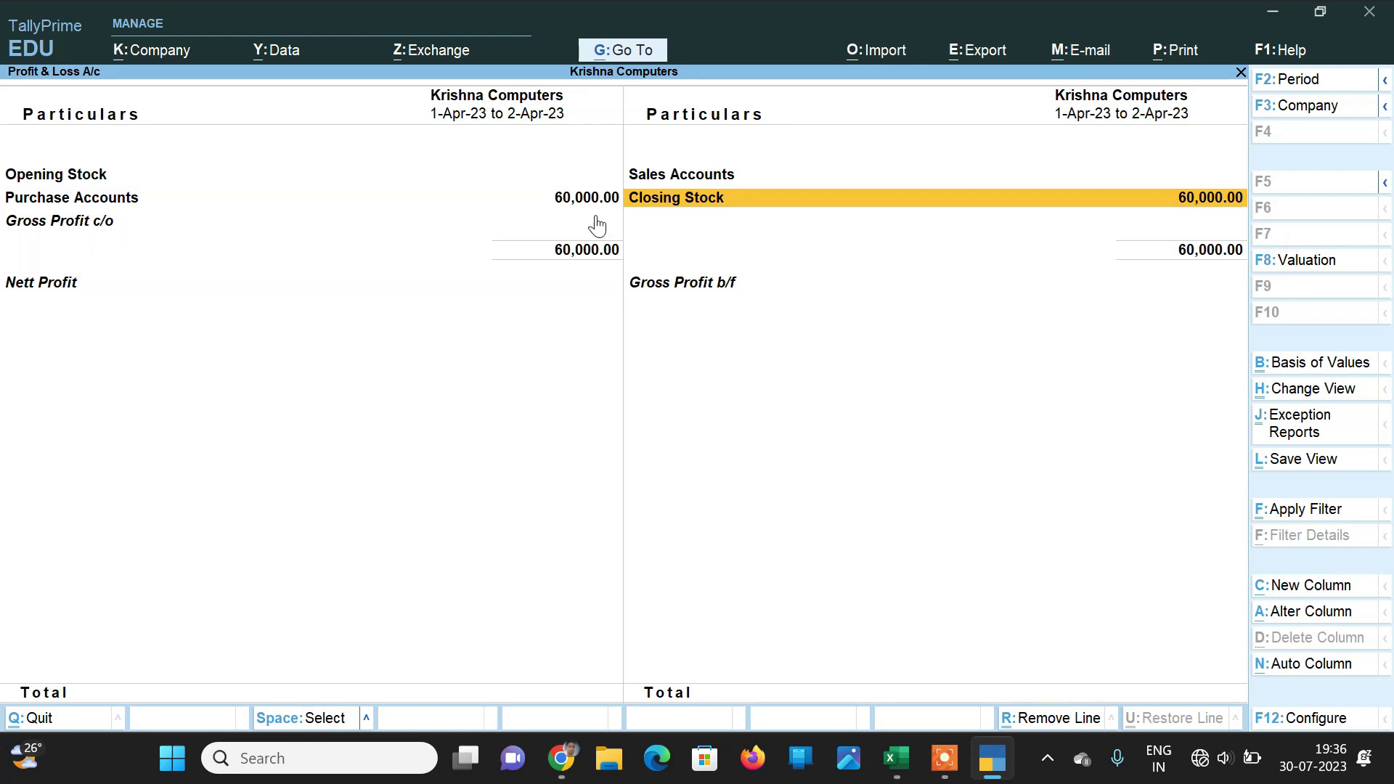
key(Escape)
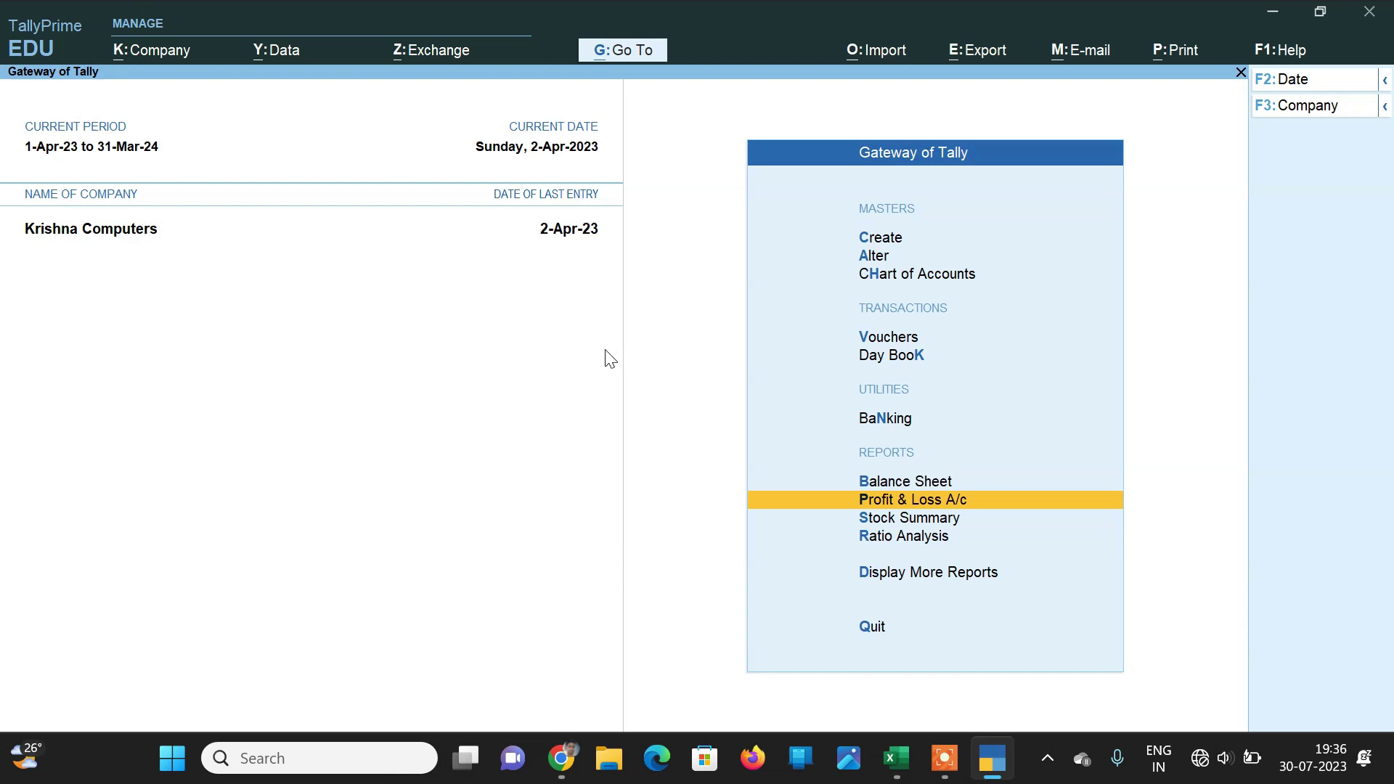
key(Up)
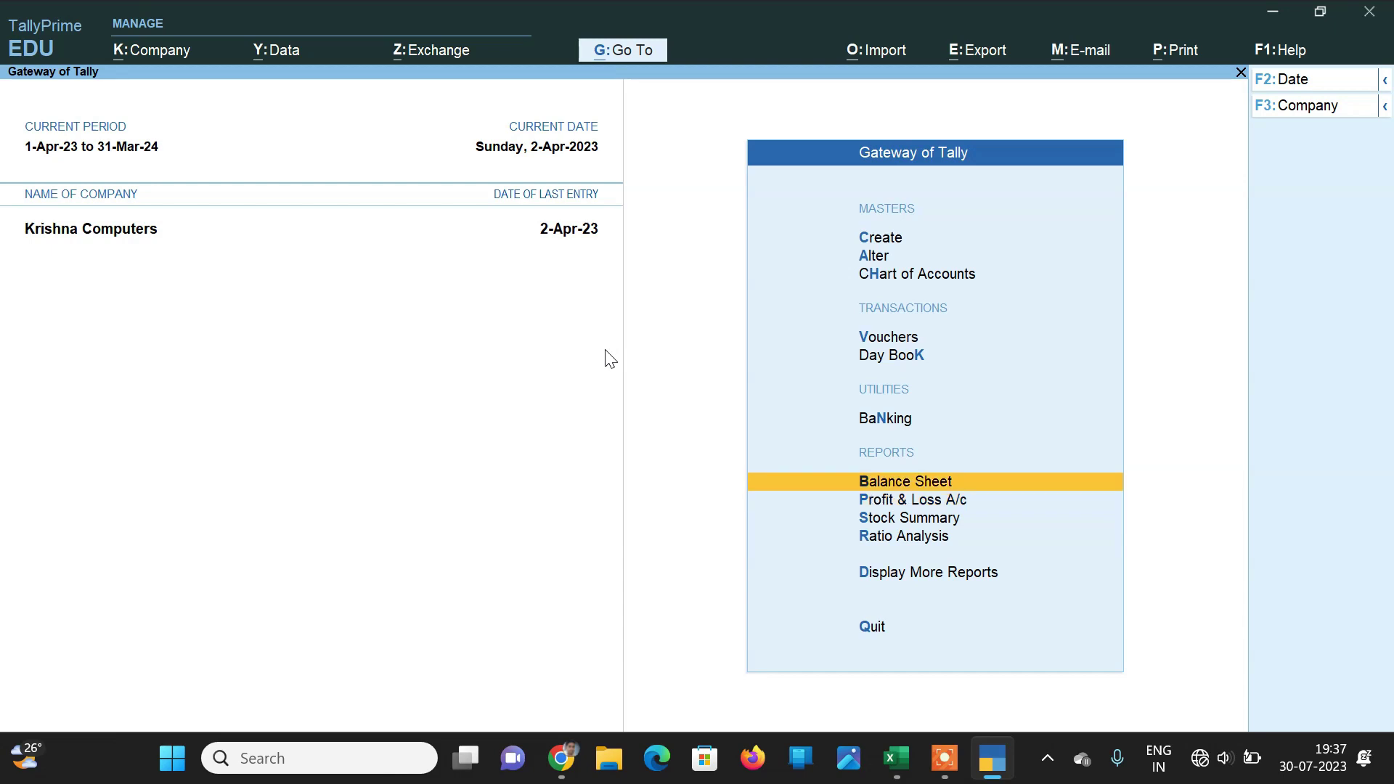
key(Return)
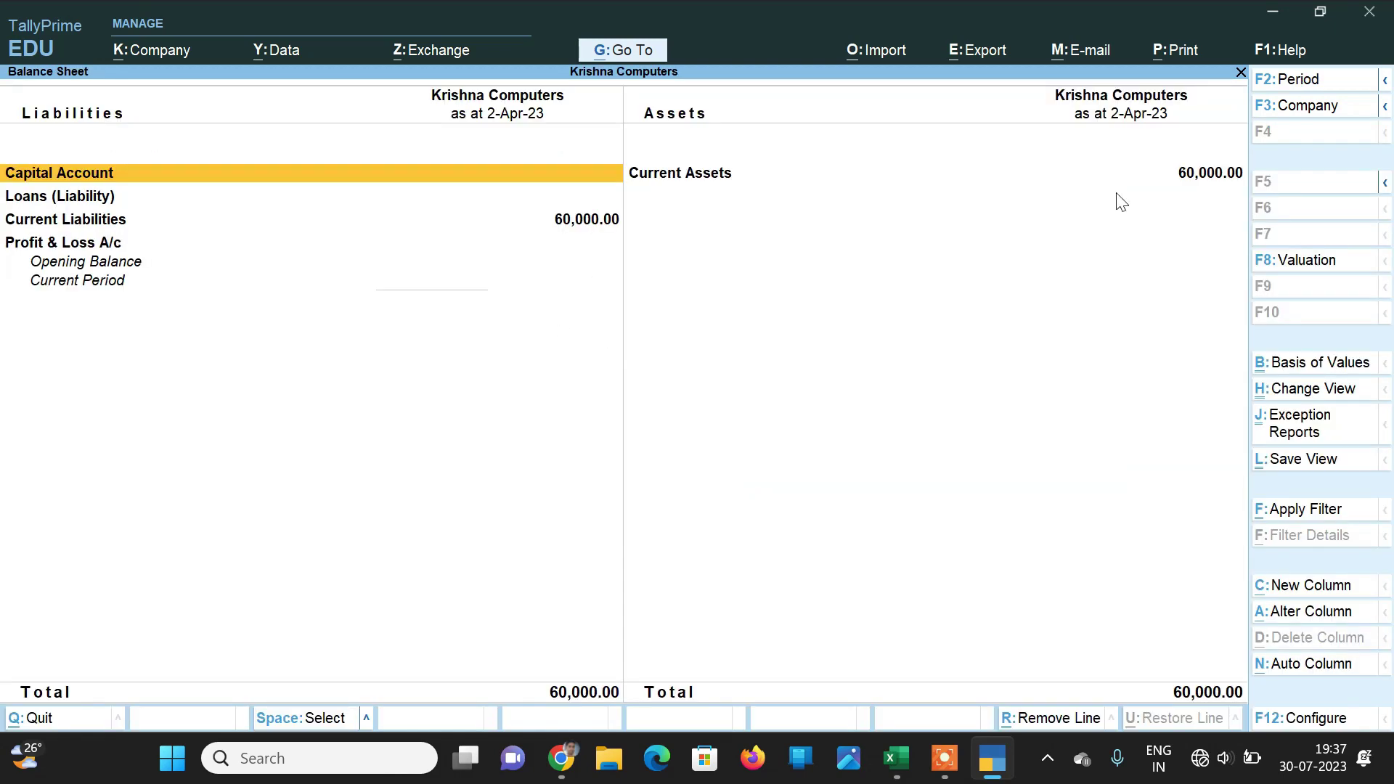
click(1192, 180)
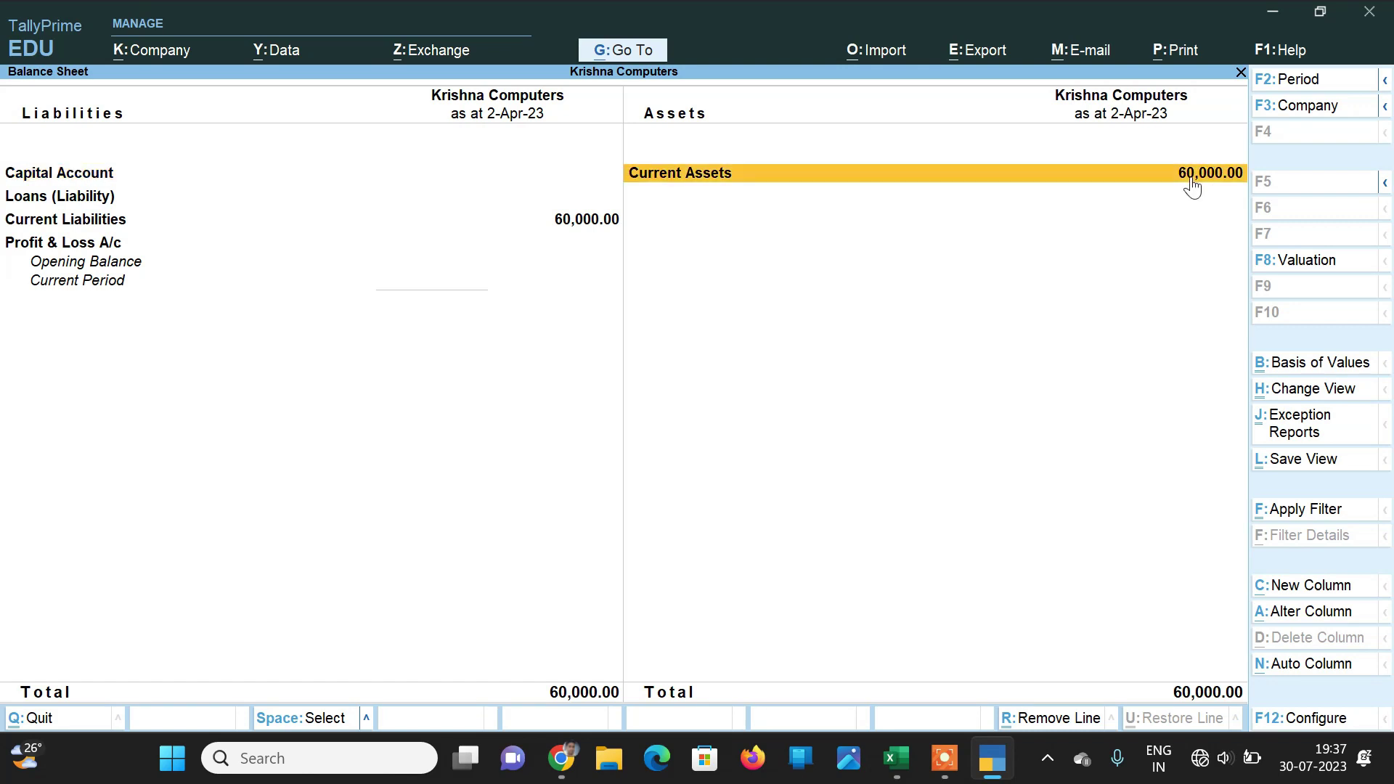
click(1193, 184)
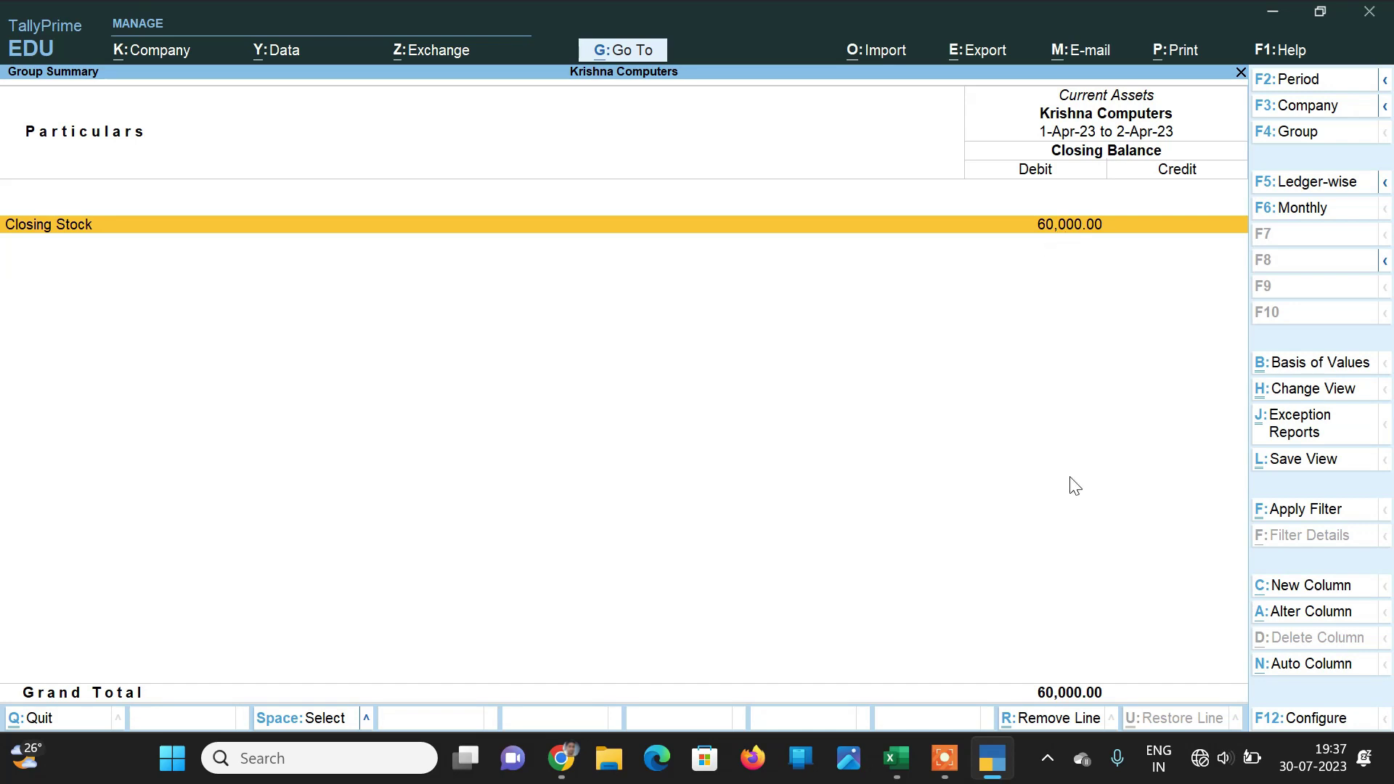
key(Escape)
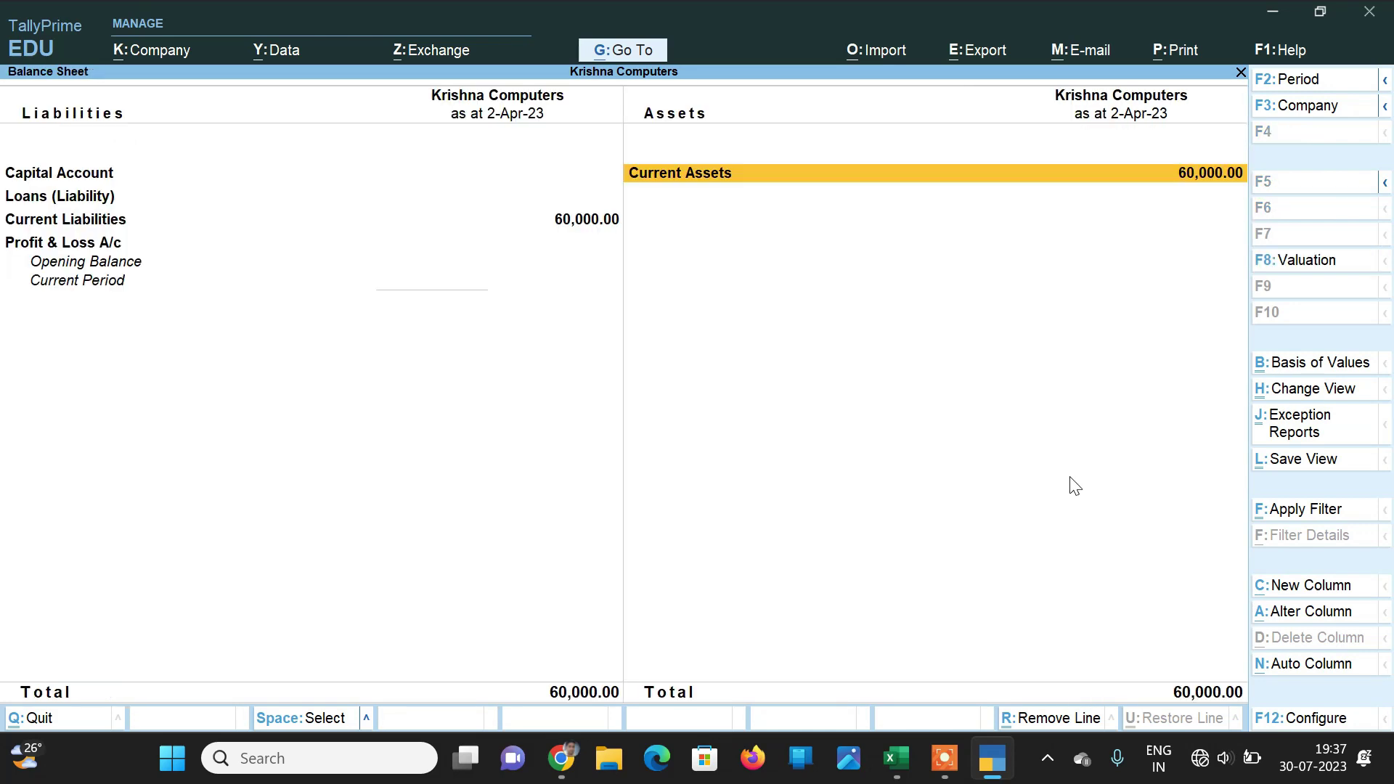
key(Escape)
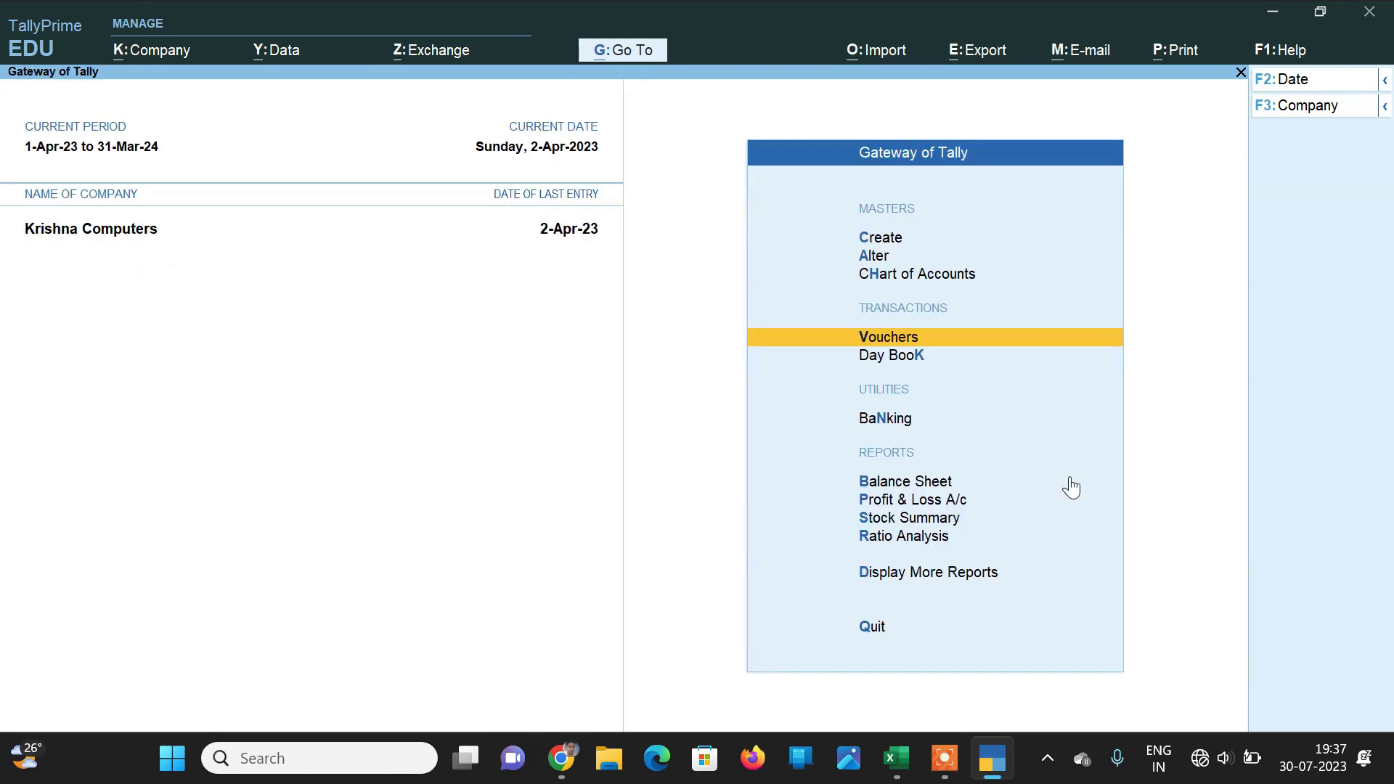
Step: Open a Sales voucher with Cash as party and start creating a new buyer ledger
key(Return)
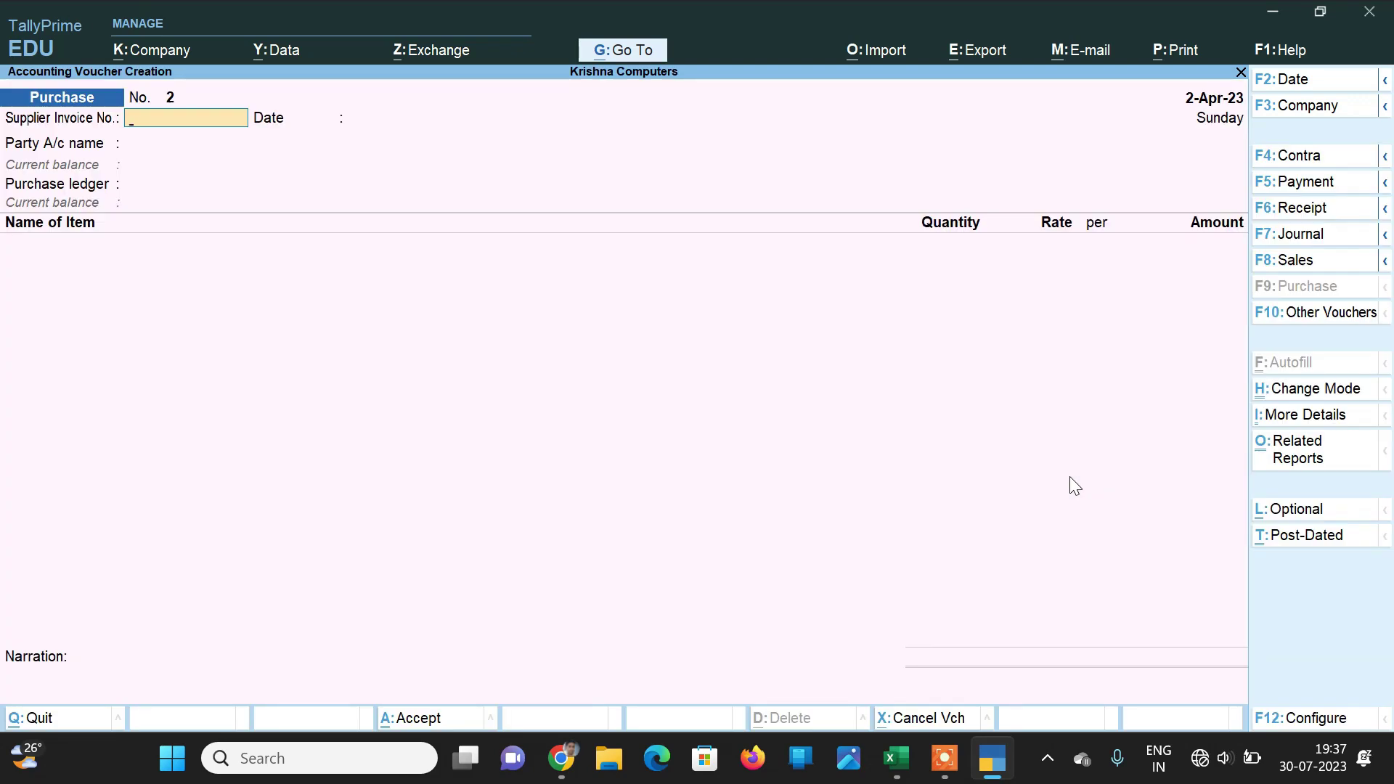
click(1290, 260)
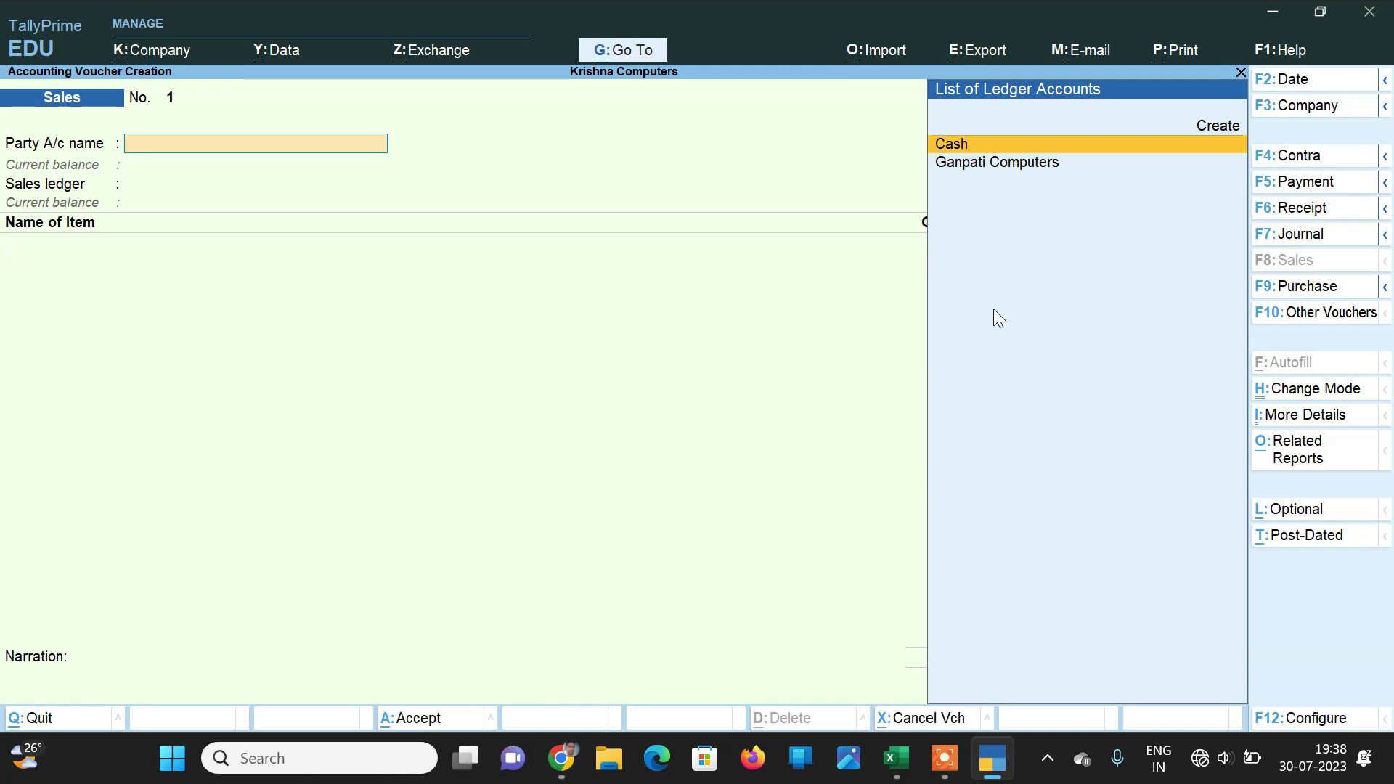
key(Return)
key(Return)
key(Return)
key(Return)
key(Return)
key(Return)
key(Return)
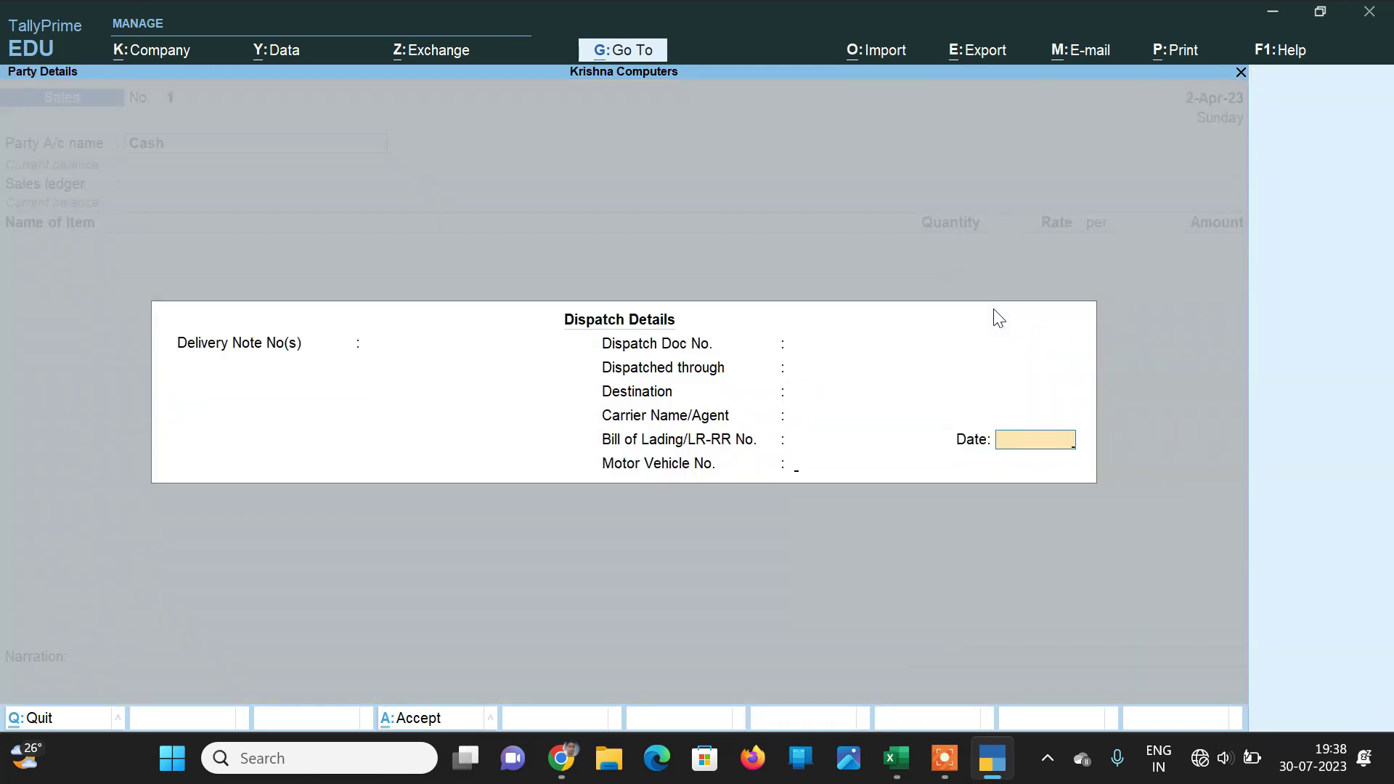
key(Return)
key(Return)
key(Return)
key(Up)
key(Up)
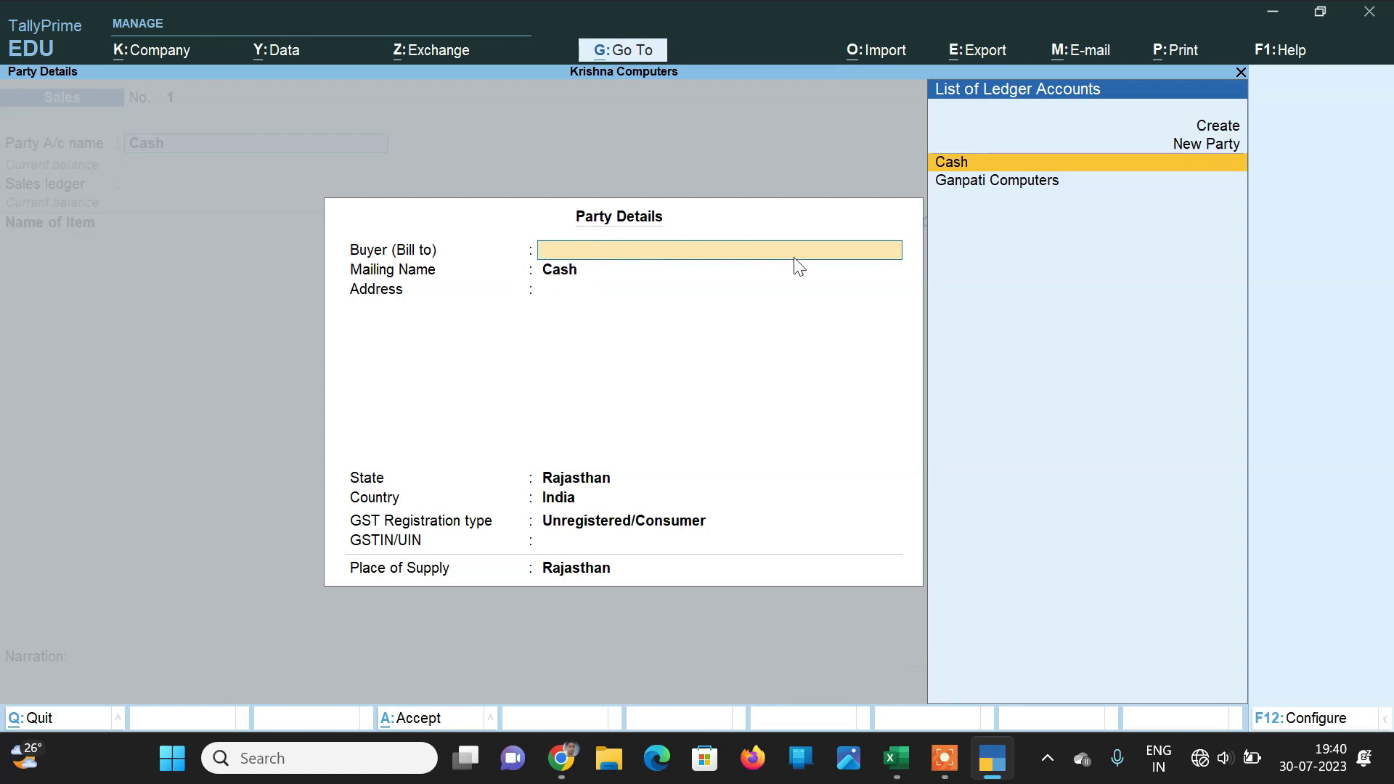
key(Up)
key(Up)
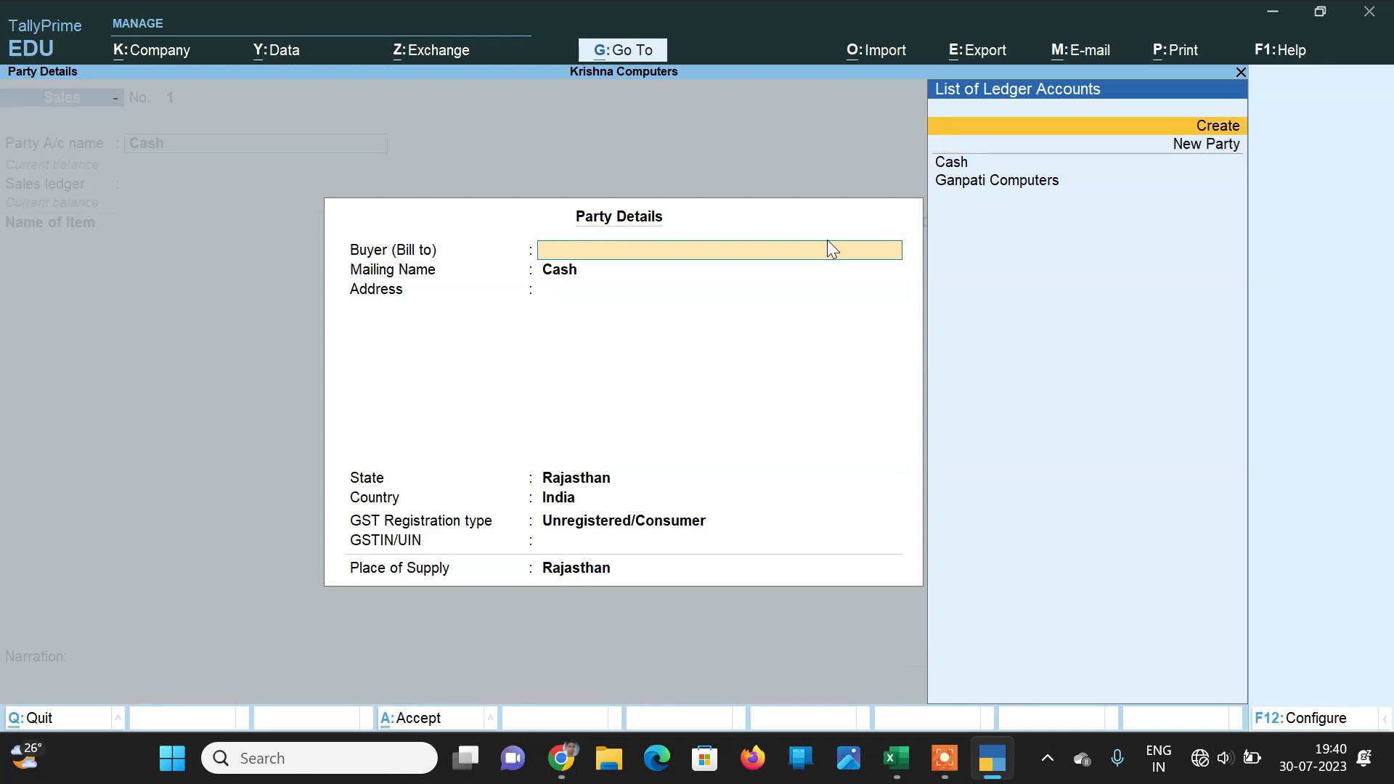
key(Return)
Step: Create the buyer ledger with the customer's name under Sundry Debtors as Unregistered/Consumer, and save it
text(Radhamohan)
key(Return)
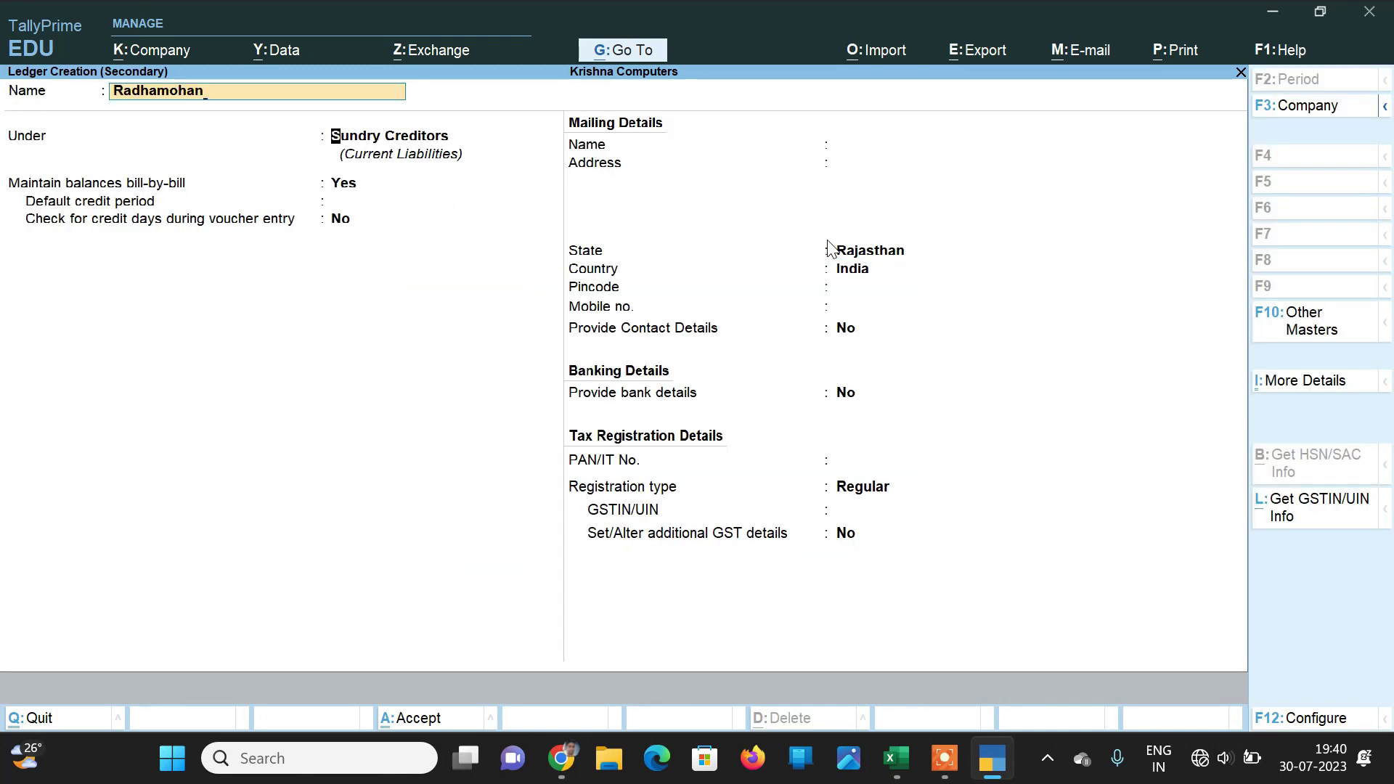
text(Bt)
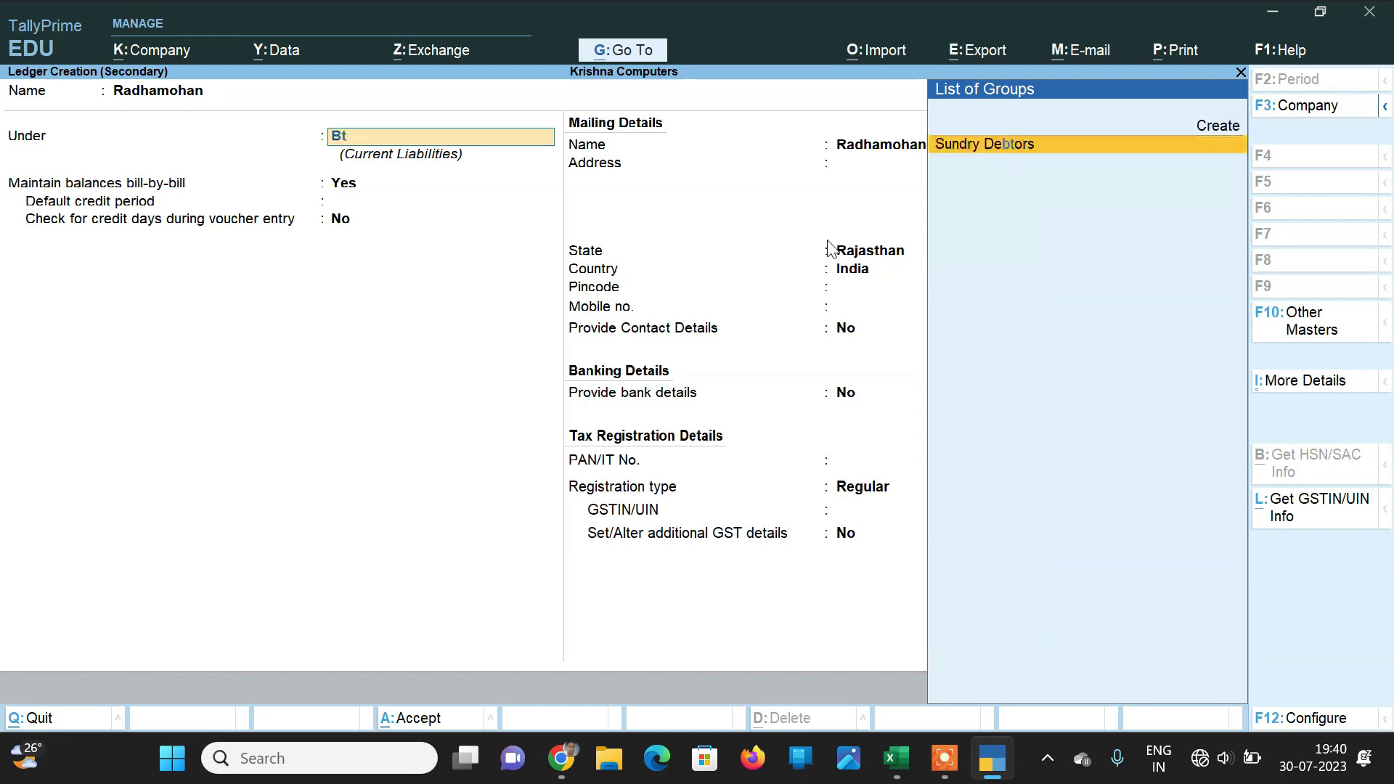
key(Return)
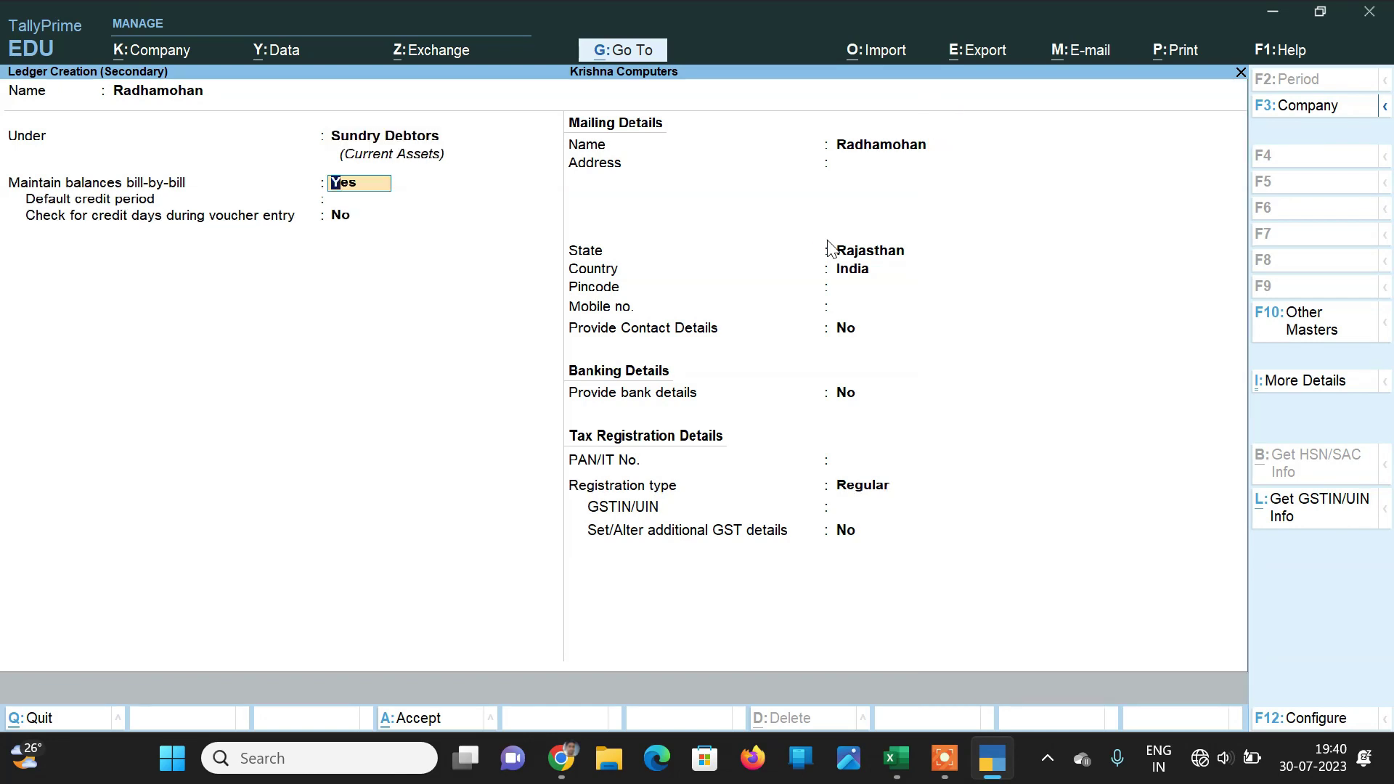
key(Return)
key(Return)
key(Return)
key(Return)
key(Return)
key(Return)
key(Return)
key(Return)
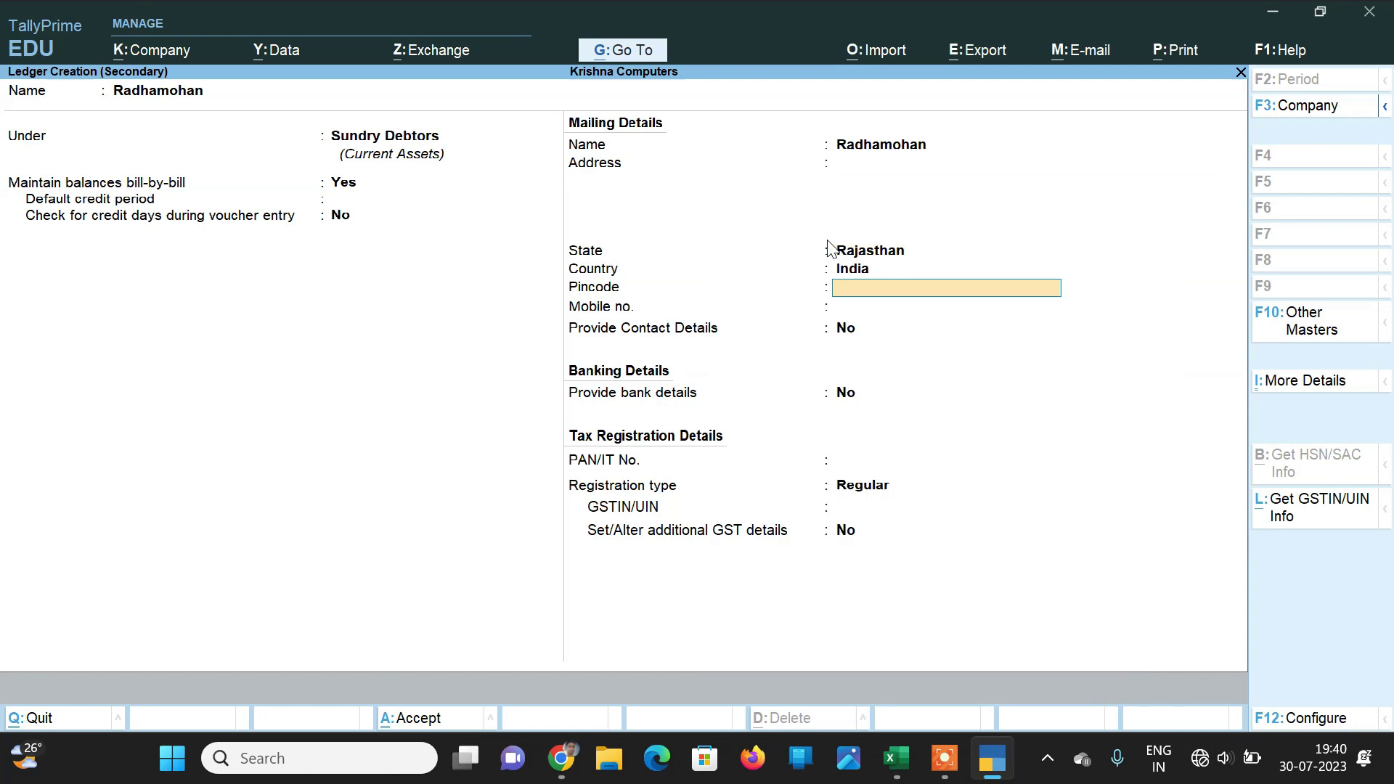
key(Return)
key(Return)
key(Return)
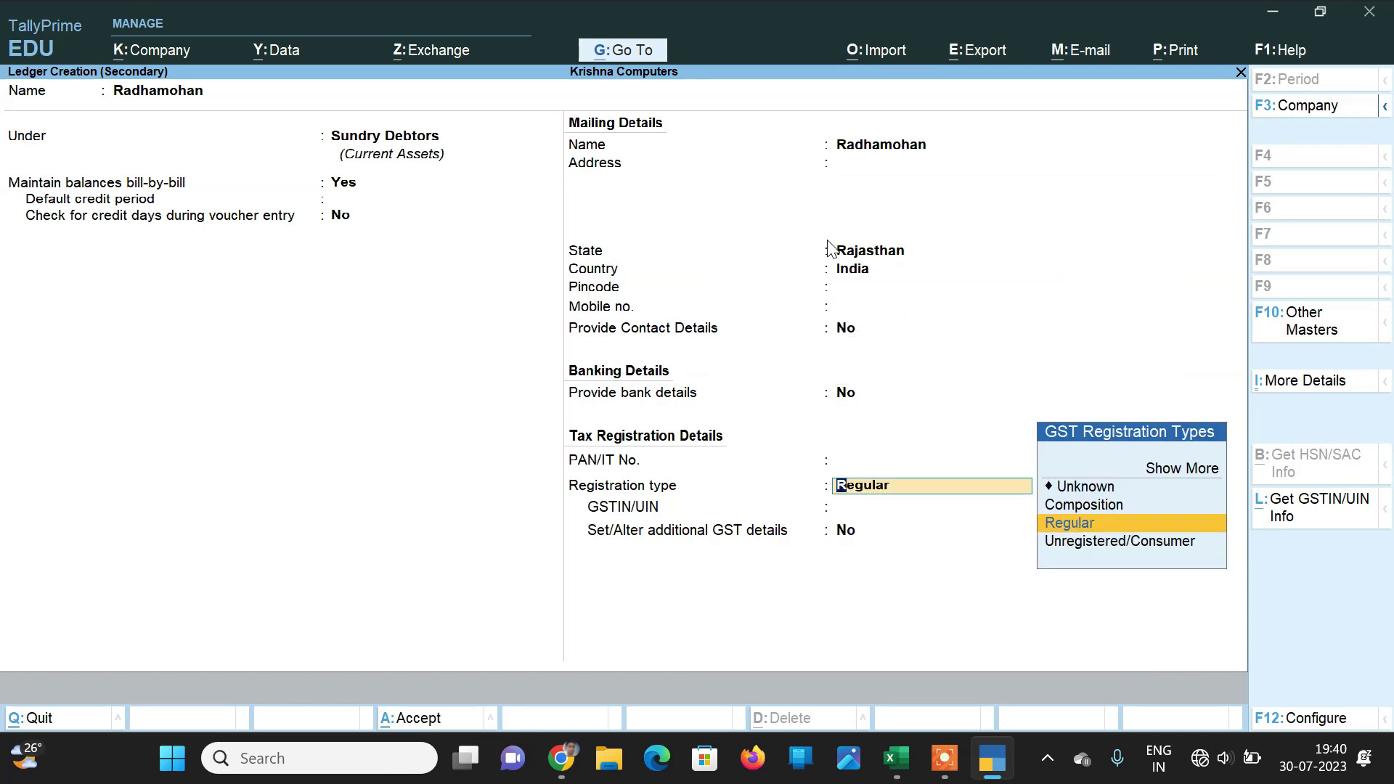
key(Down)
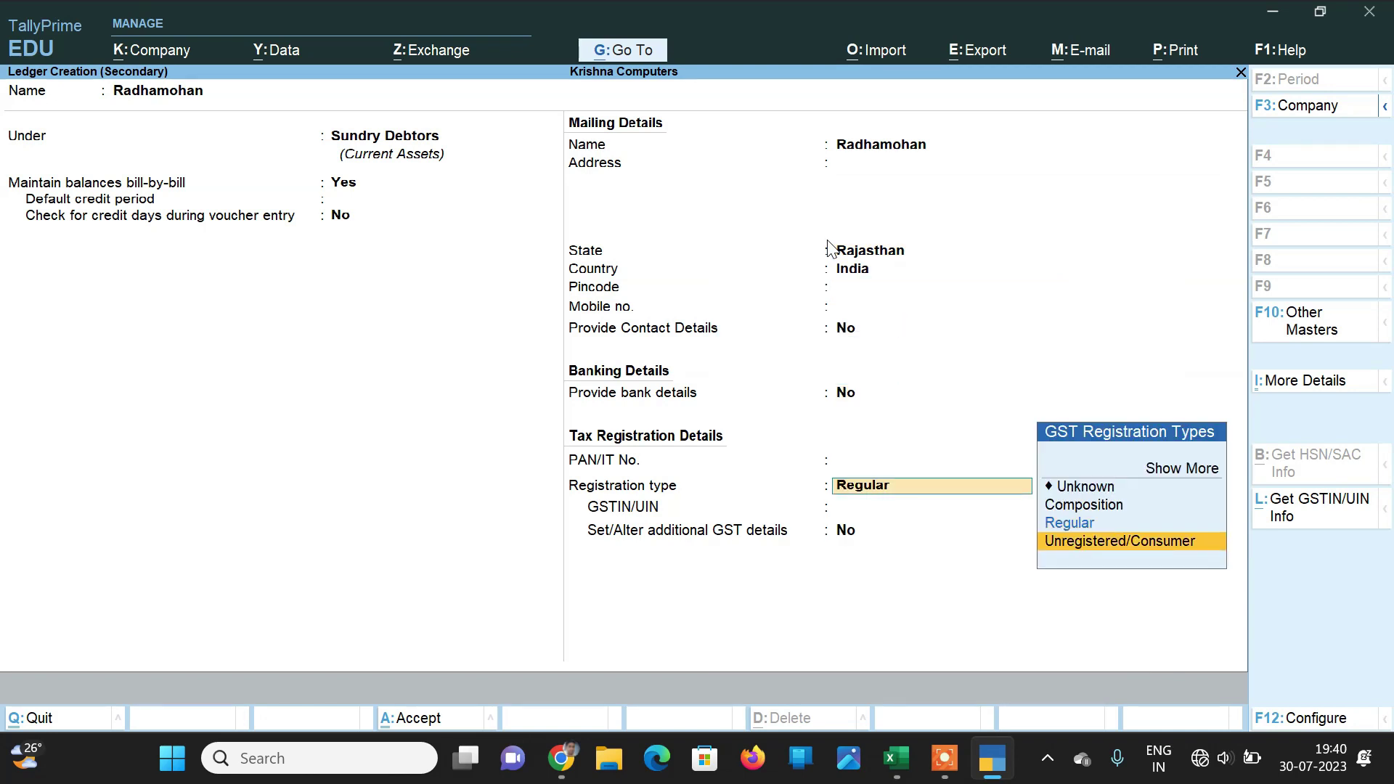
key(Return)
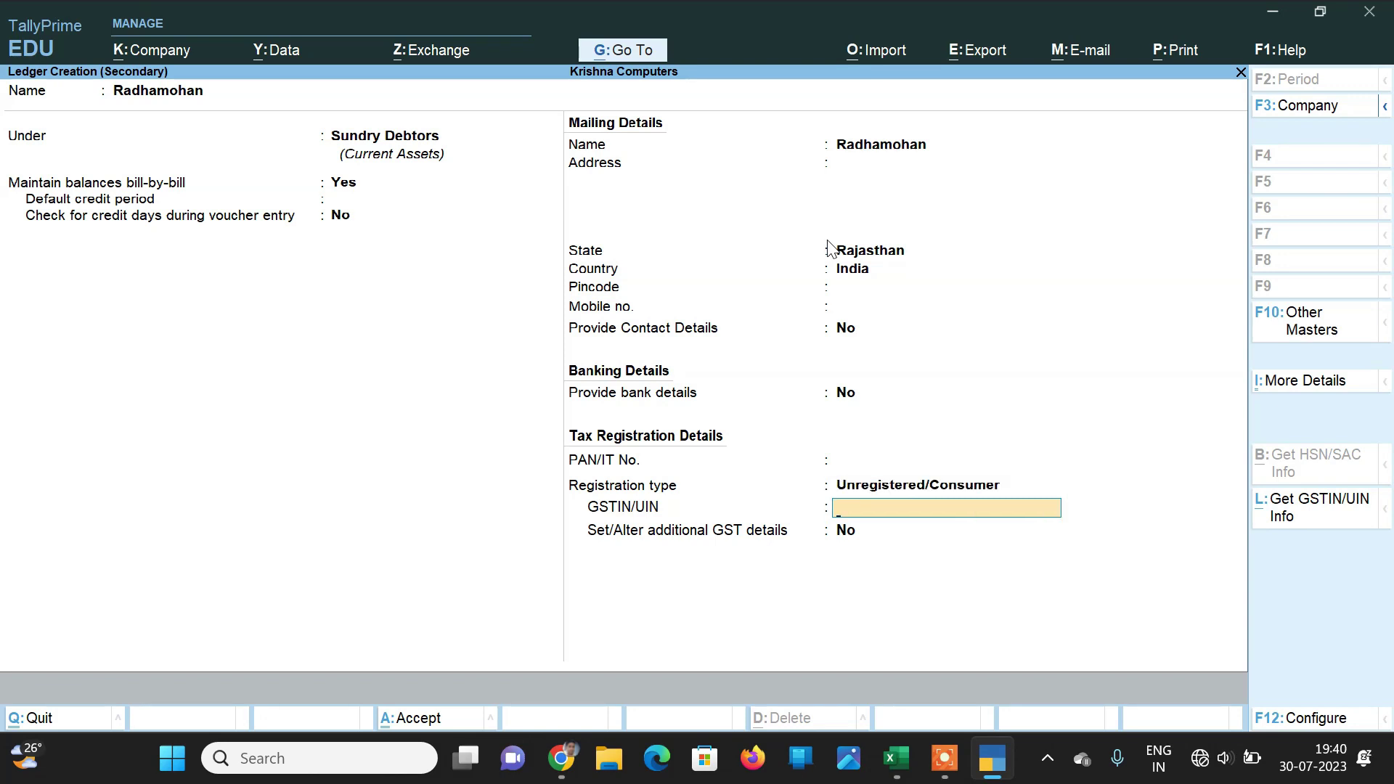
key(Return)
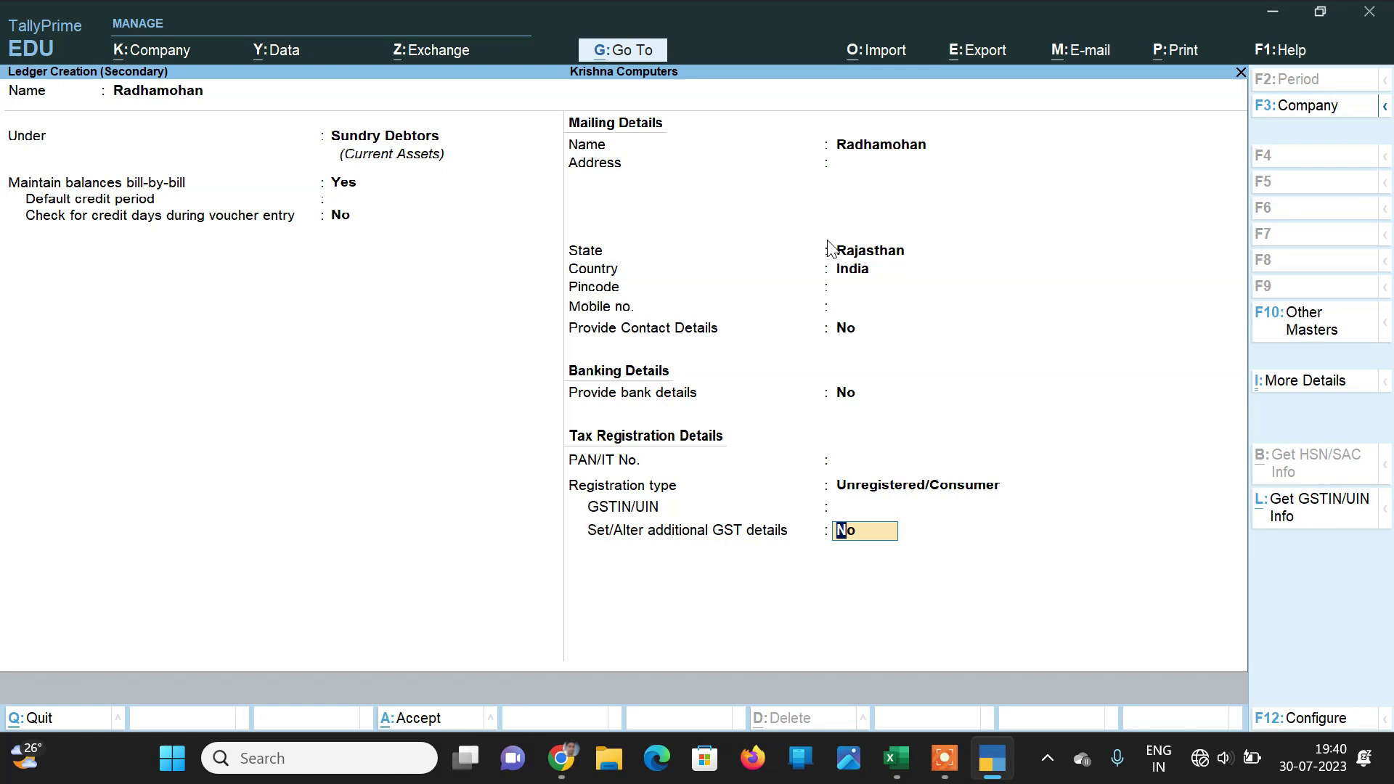
key(Return)
key(Return)
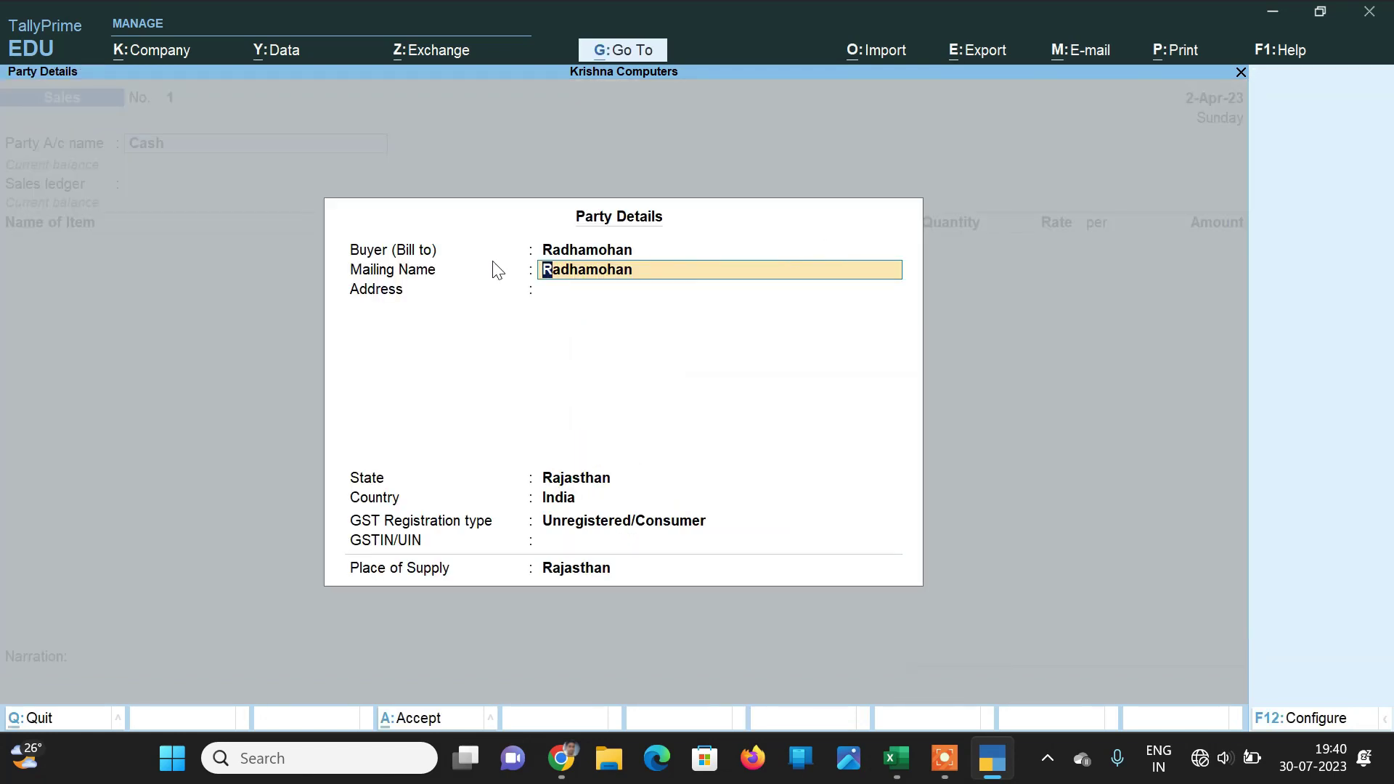
Step: Add Dausa to the buyer's address, keeping State Rajasthan and Unregistered/Consumer registration
click(601, 295)
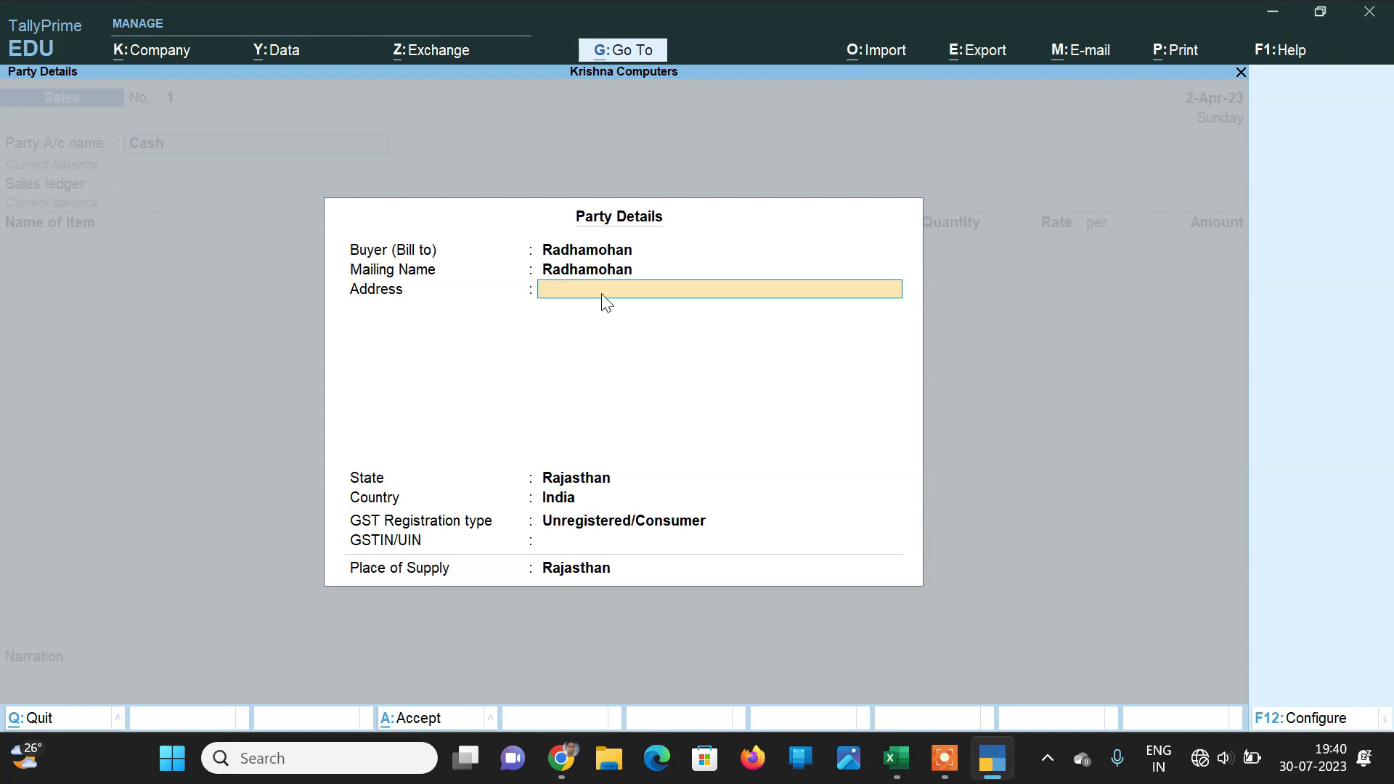
text(Dausa)
key(Return)
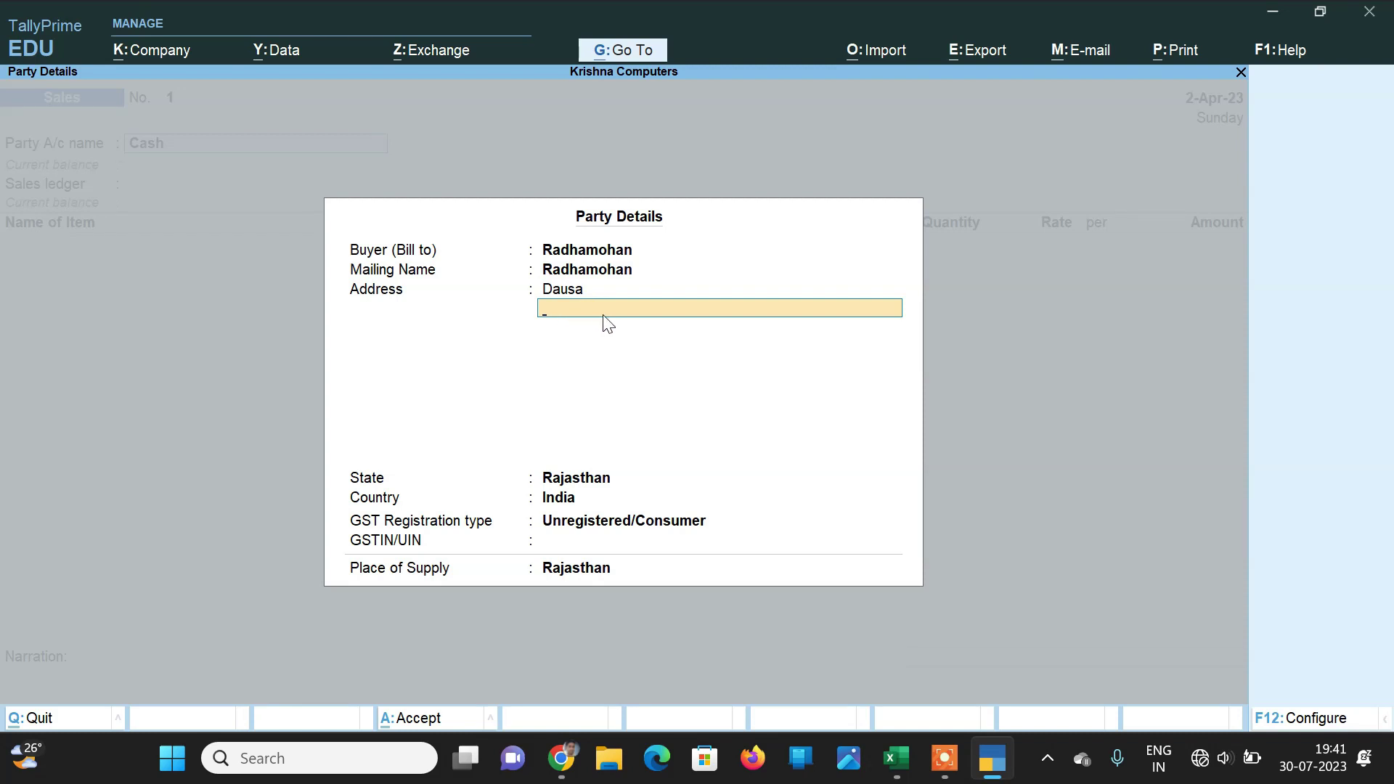
key(Return)
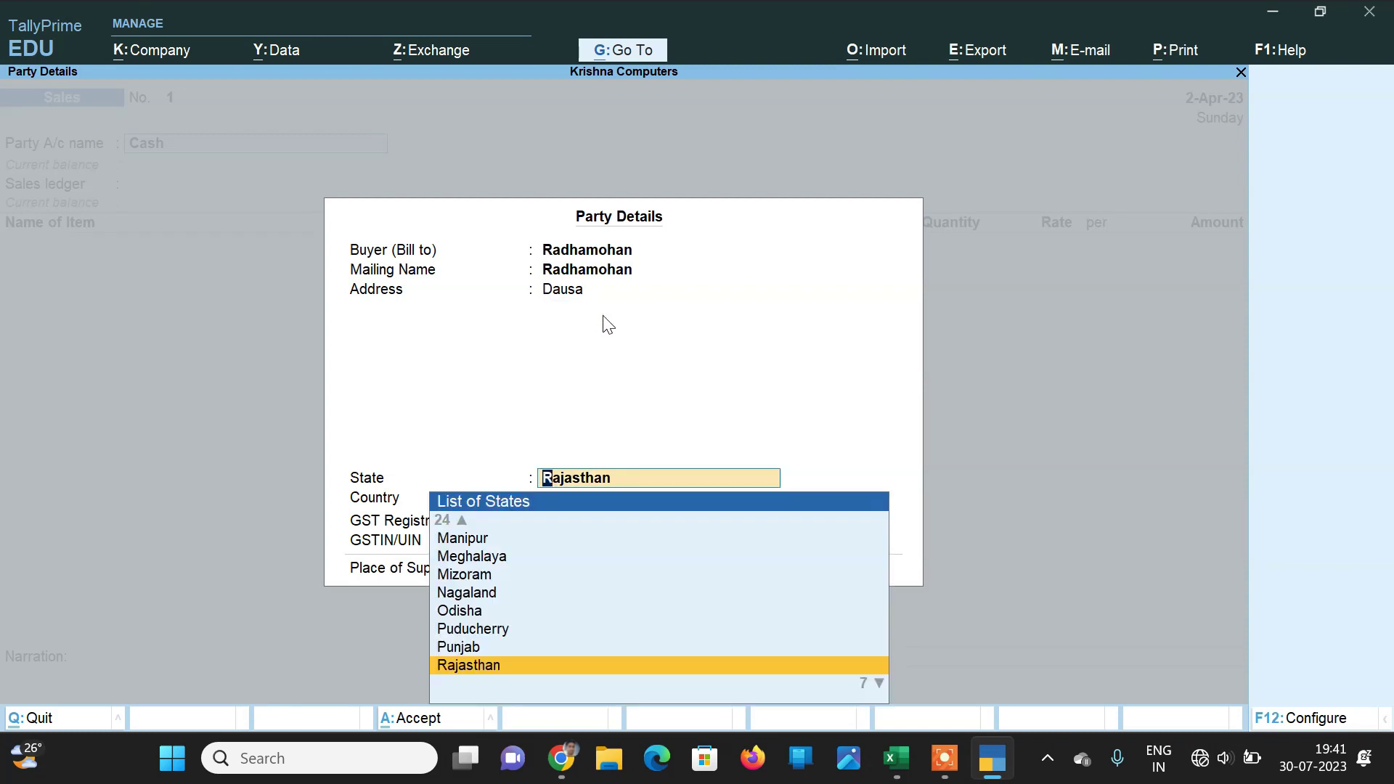
key(Return)
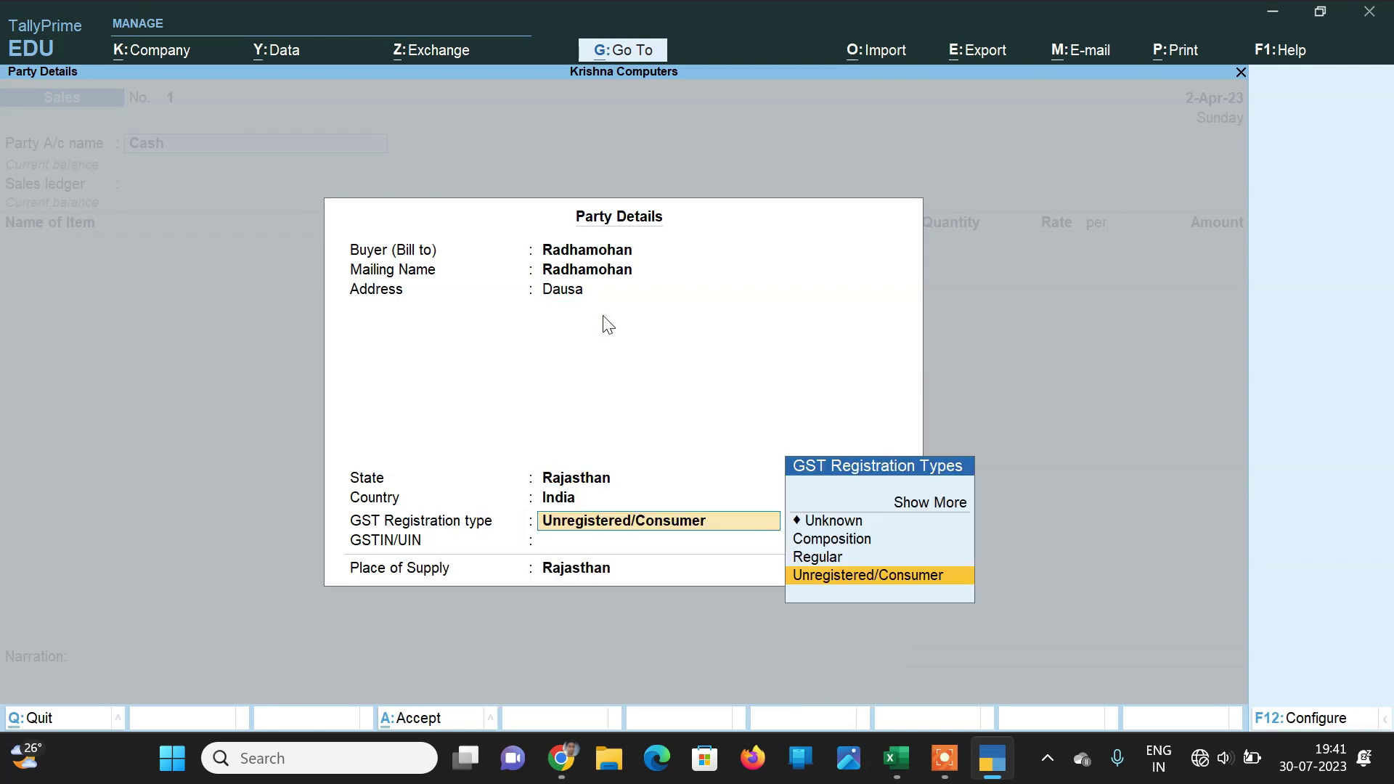
key(Return)
key(Return)
key(Return)
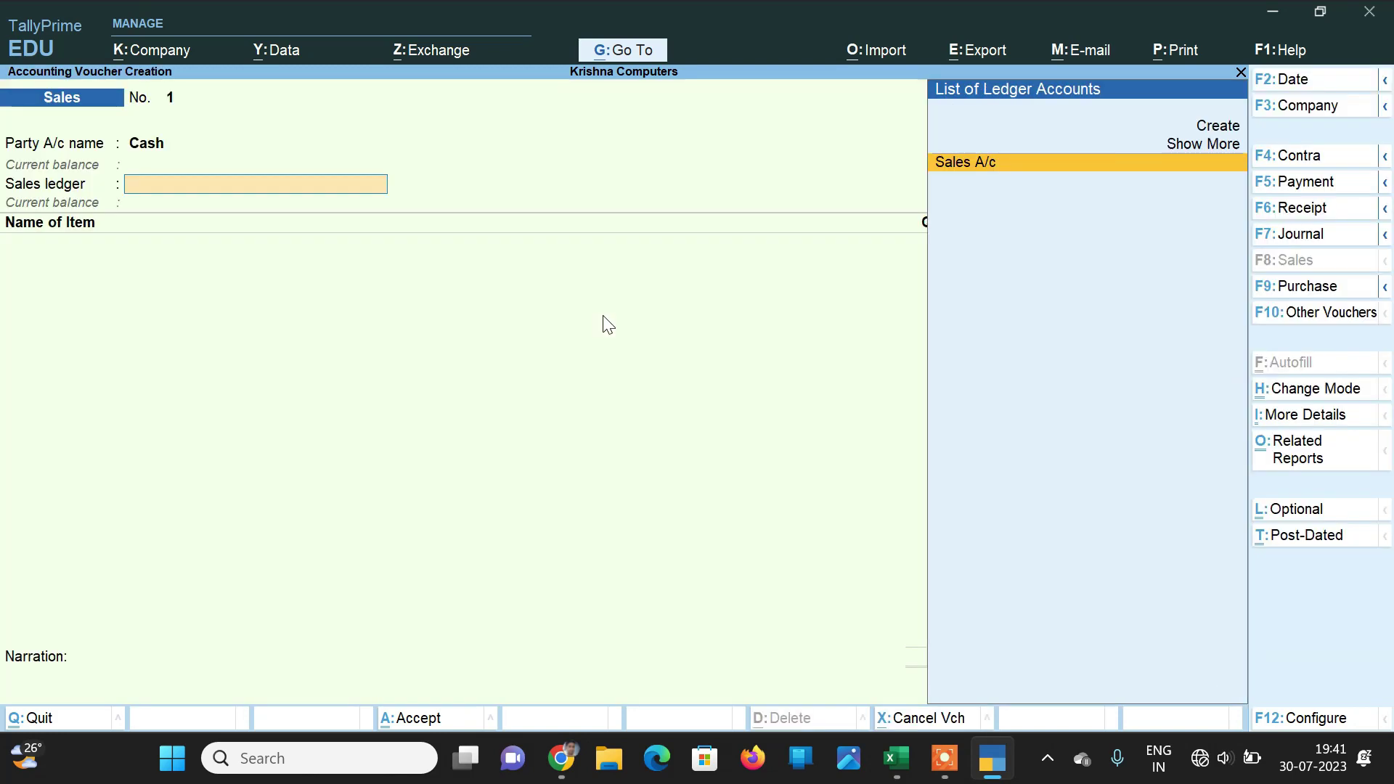
key(Return)
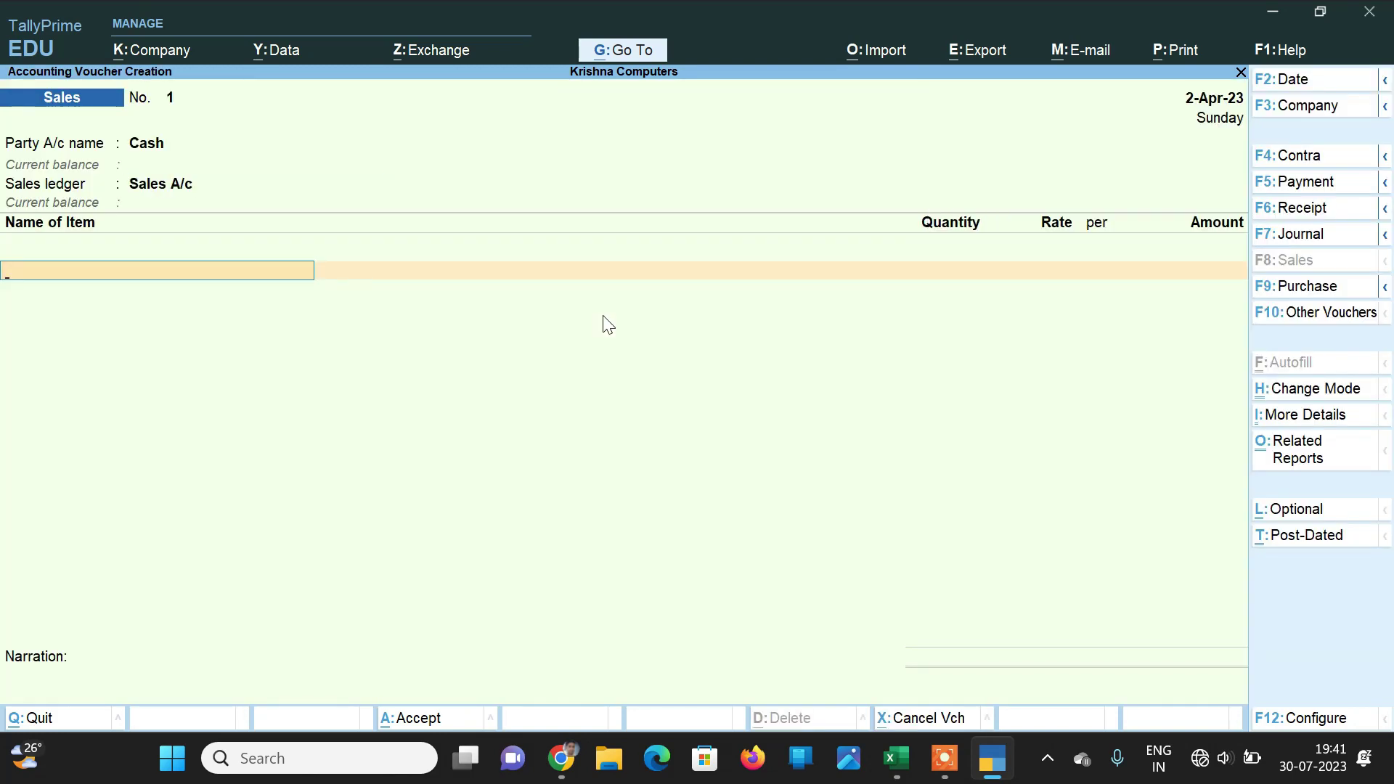
Step: Add one Dell I3 Laptop at a rate of 35,000 to the sales voucher
text(s)
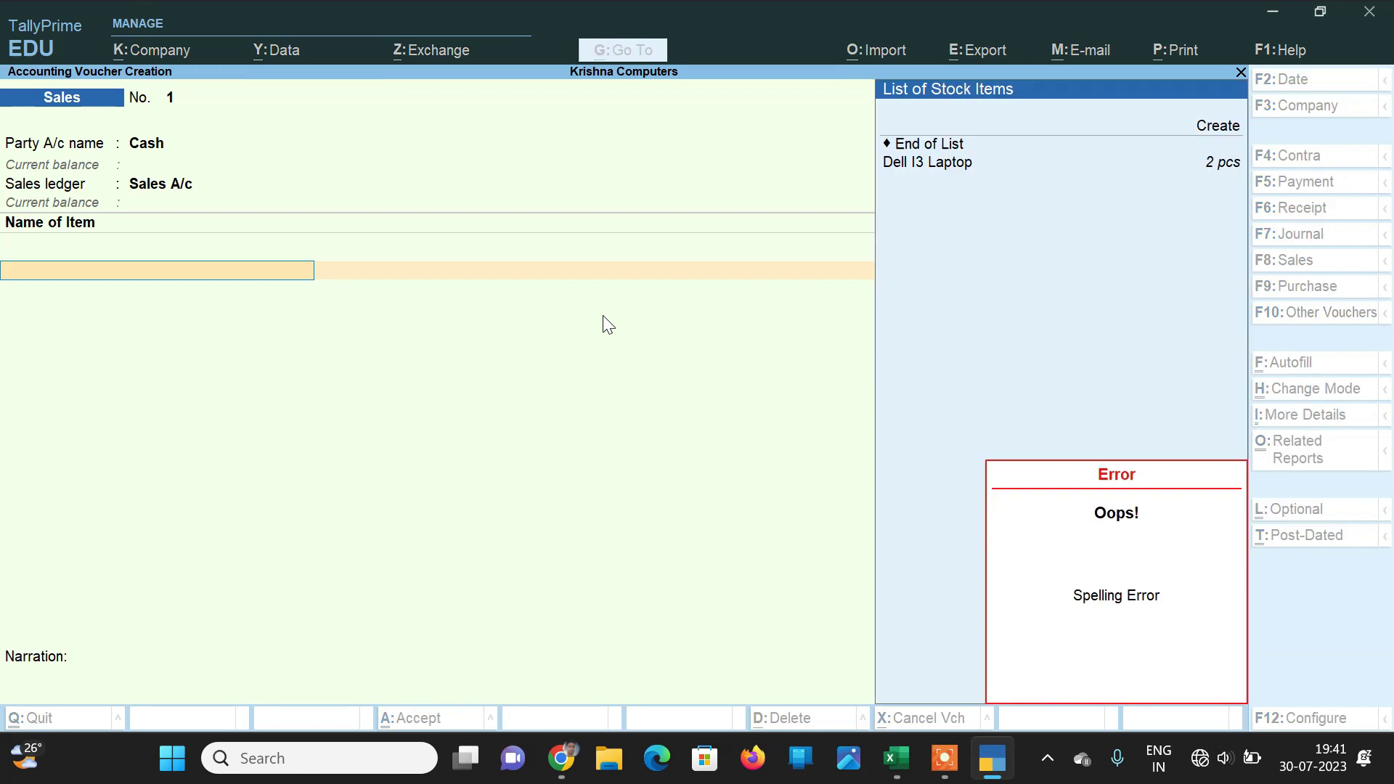
key(Down)
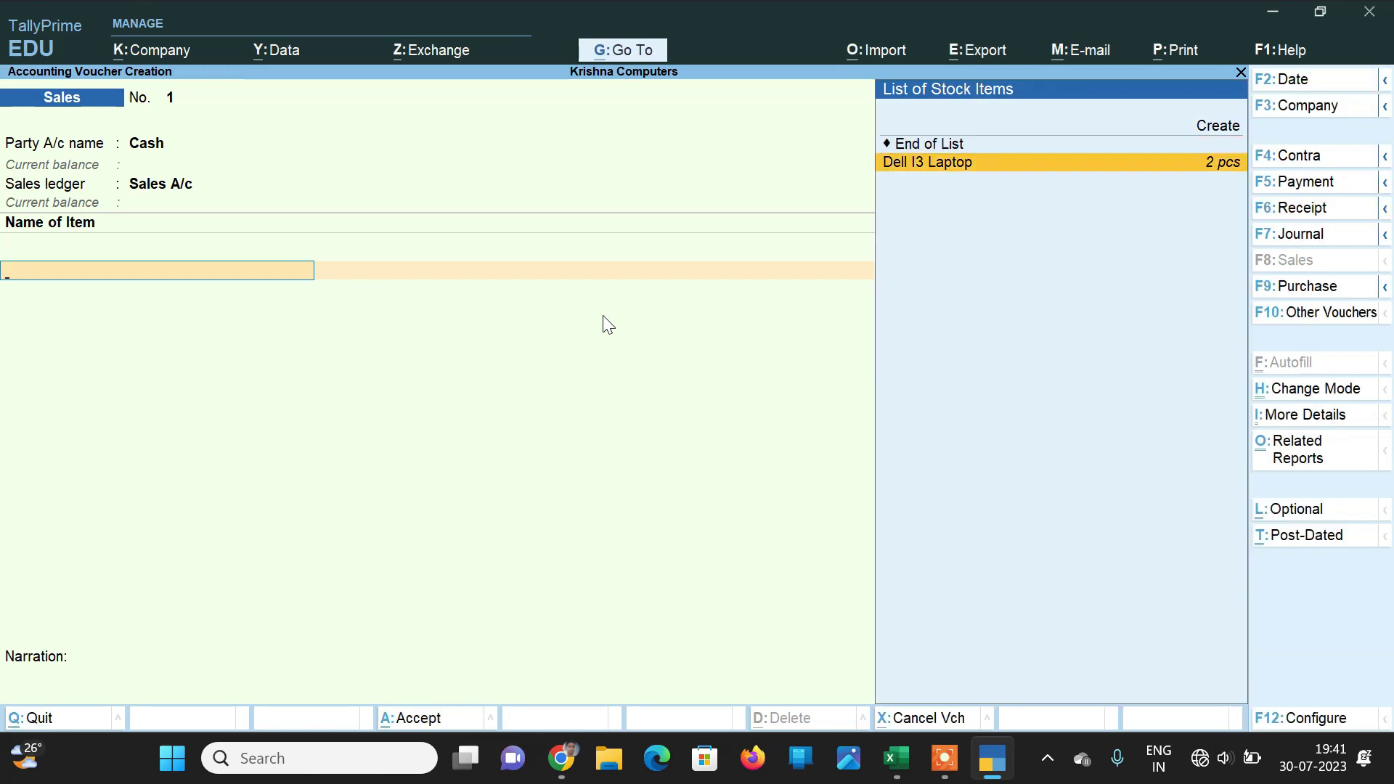
key(Return)
key(Return)
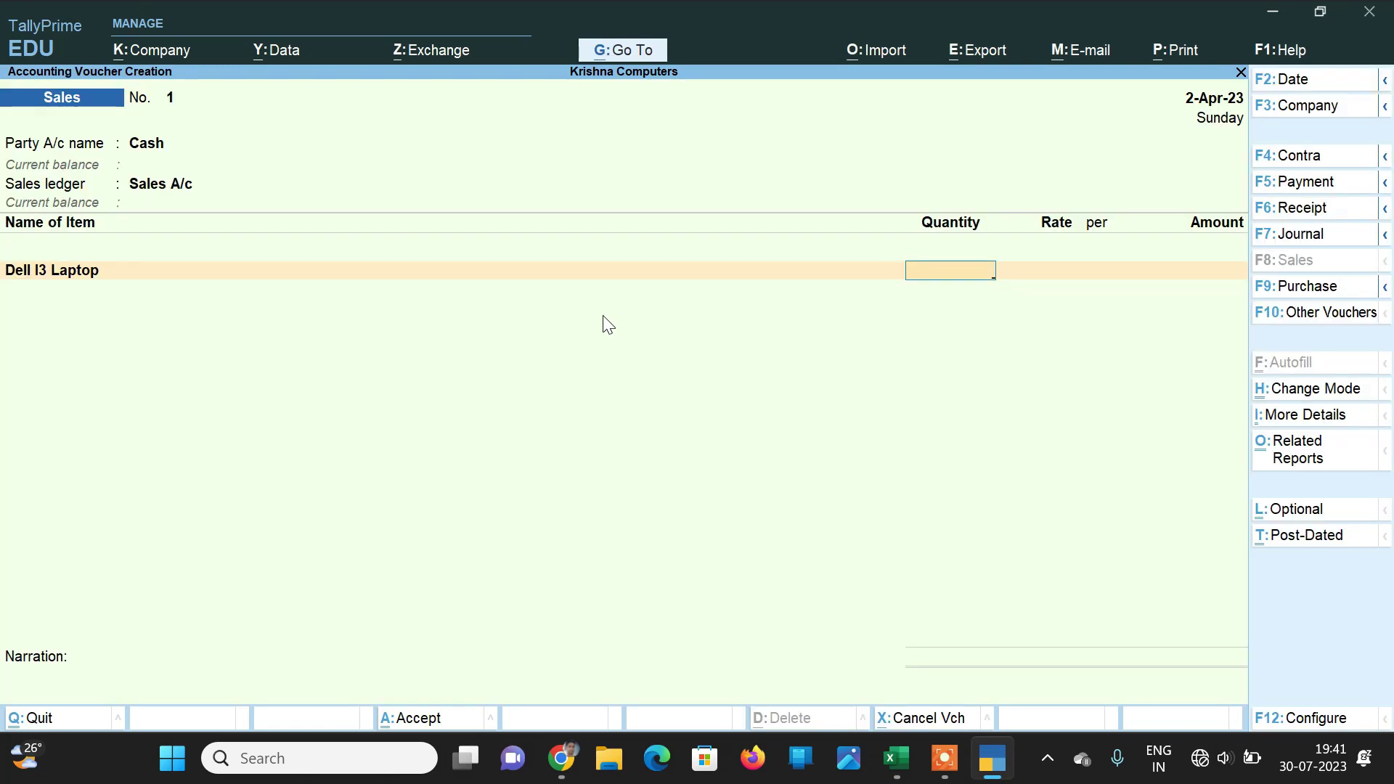
text(1)
key(Return)
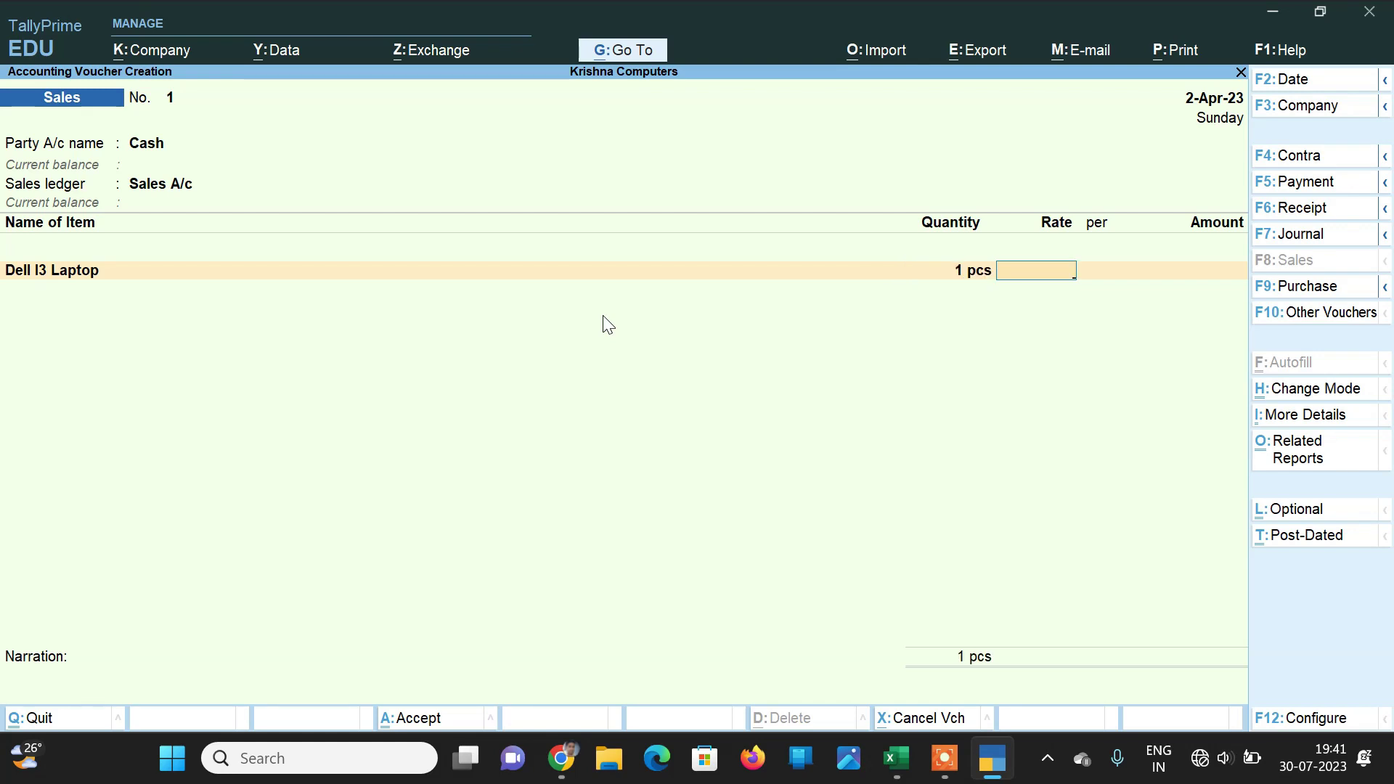
text(35000)
key(Return)
key(Return)
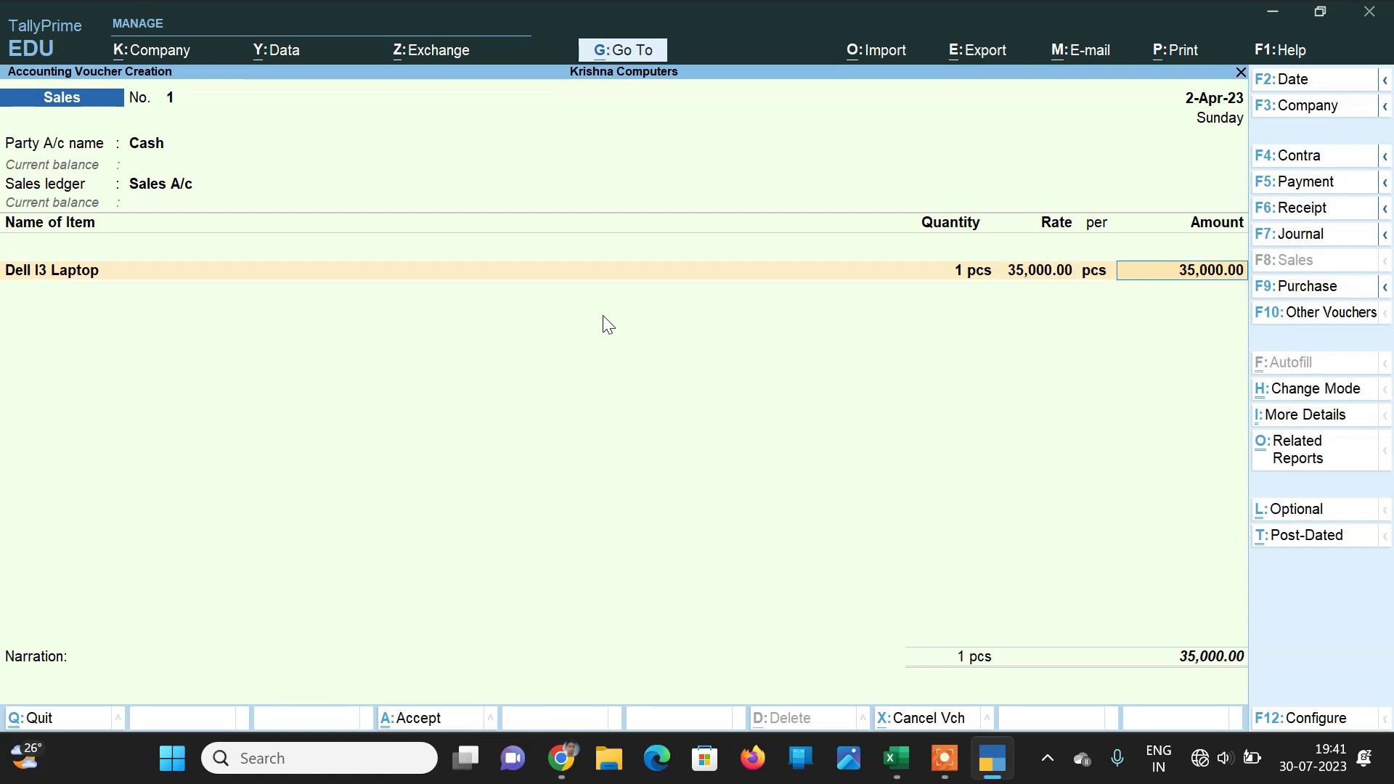
key(Return)
Step: Add the Cgst and Sgst ledgers, each charging 3,150 tax
key(Return)
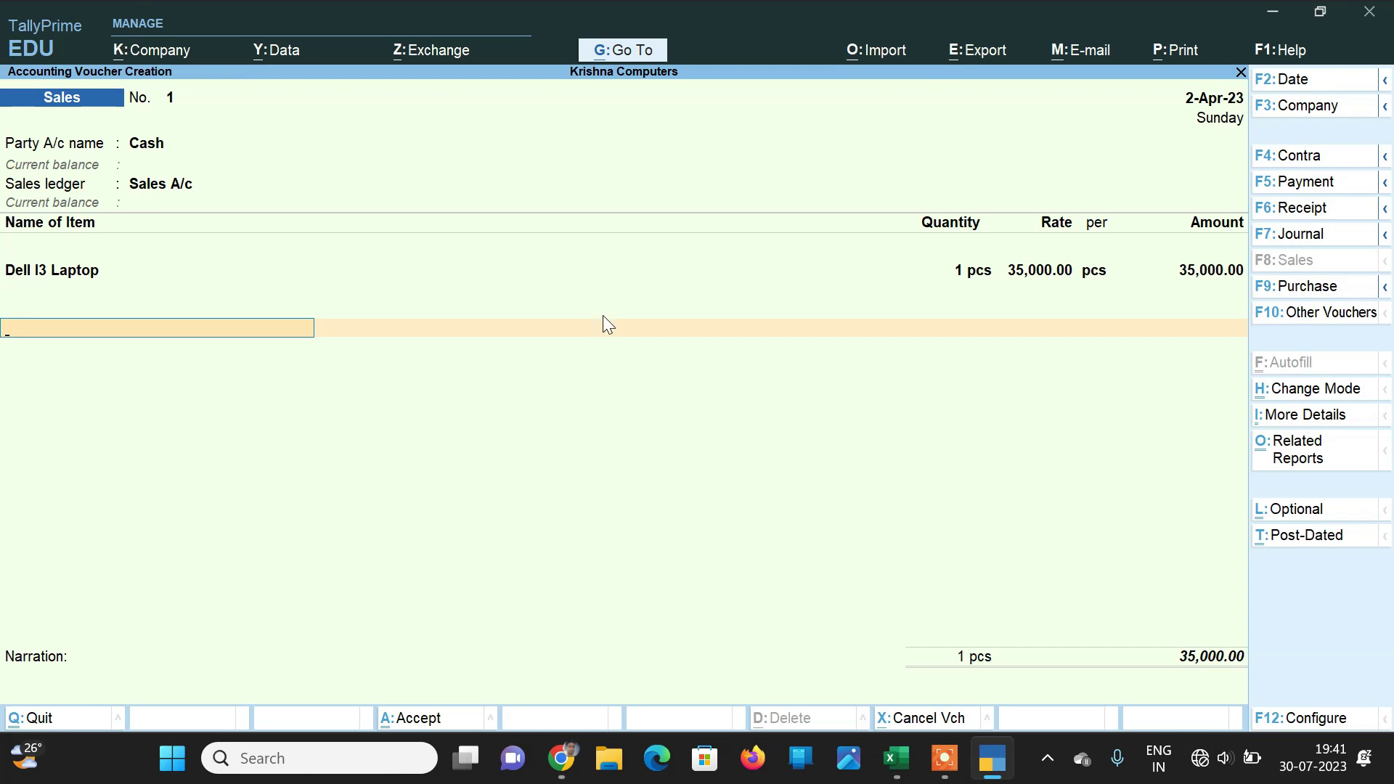
text(cgs)
key(Return)
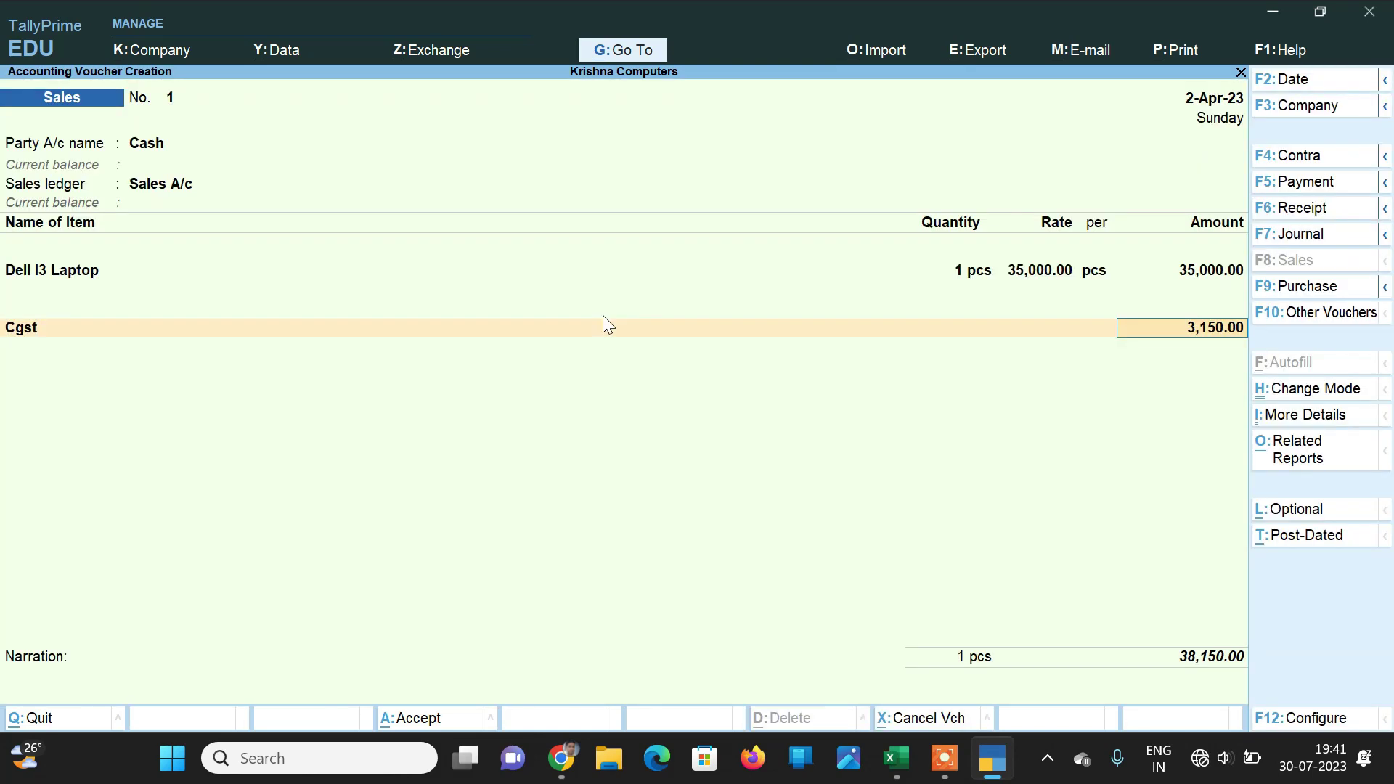
key(Return)
text(Sg)
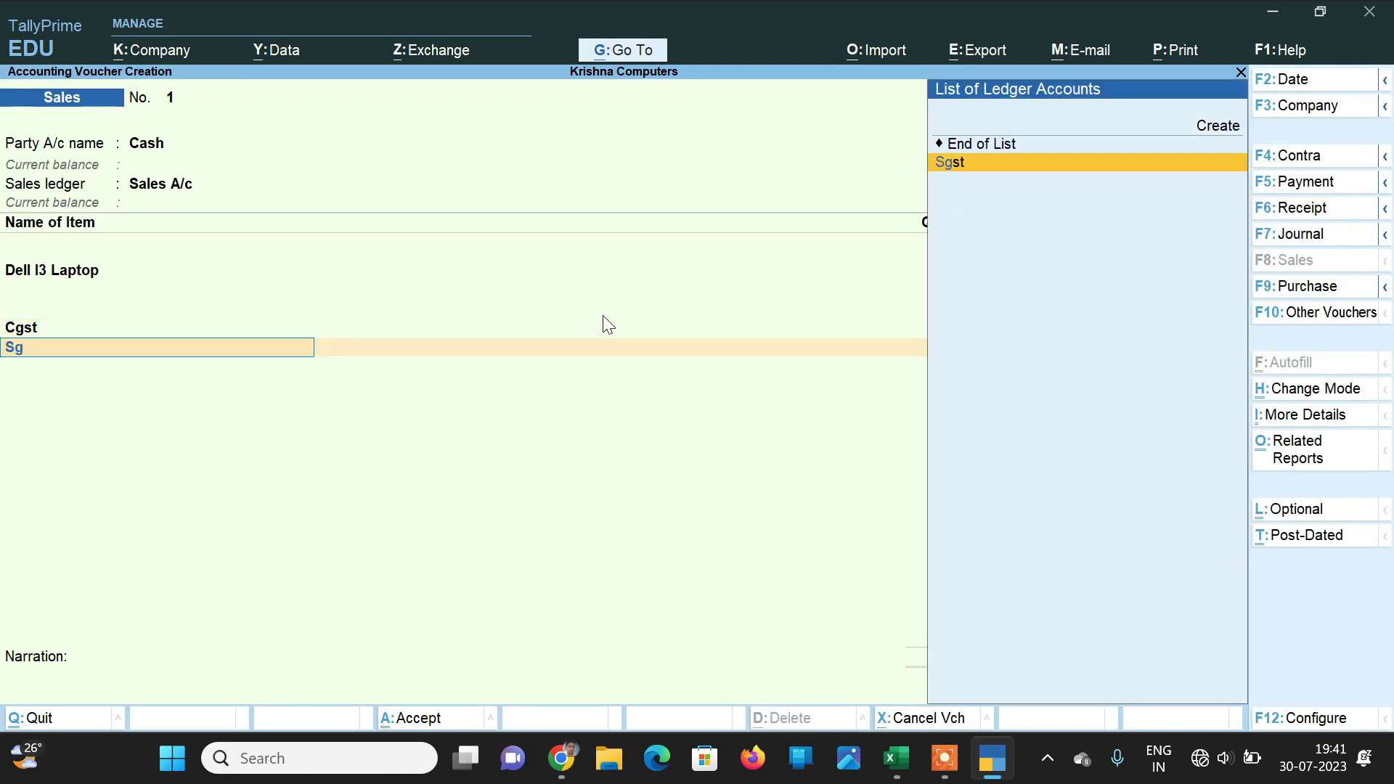
key(Return)
key(Return)
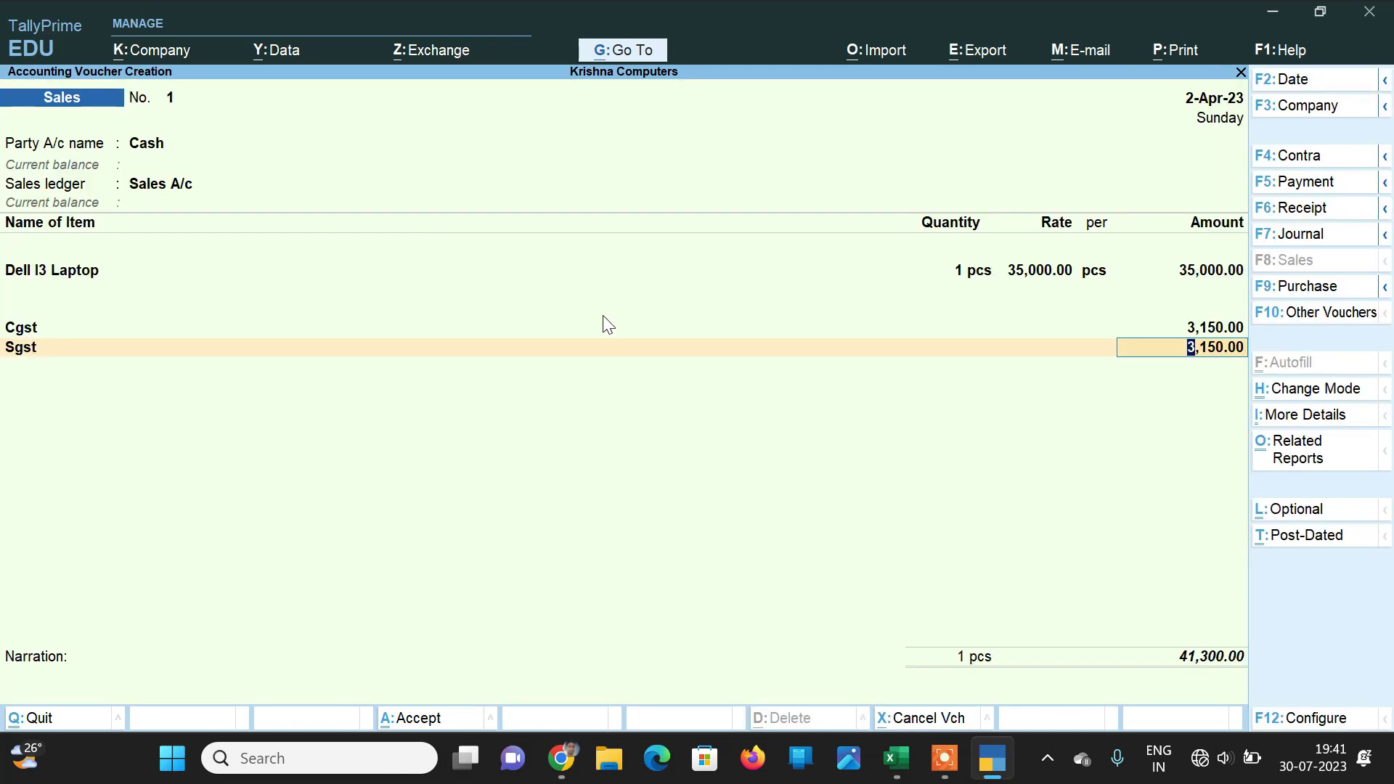
key(Return)
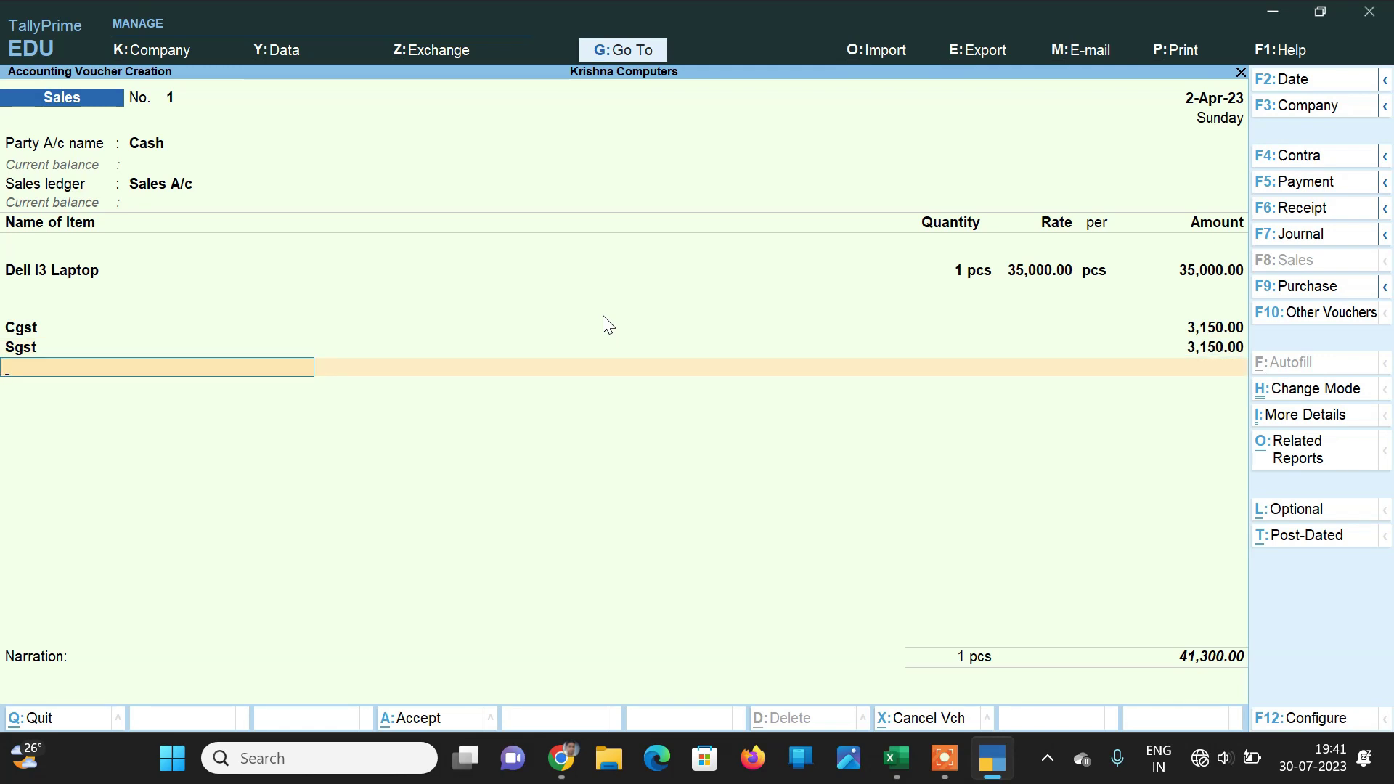
Step: Check the GST tax analysis and save the 41,300 sales voucher
key(ctrl+o)
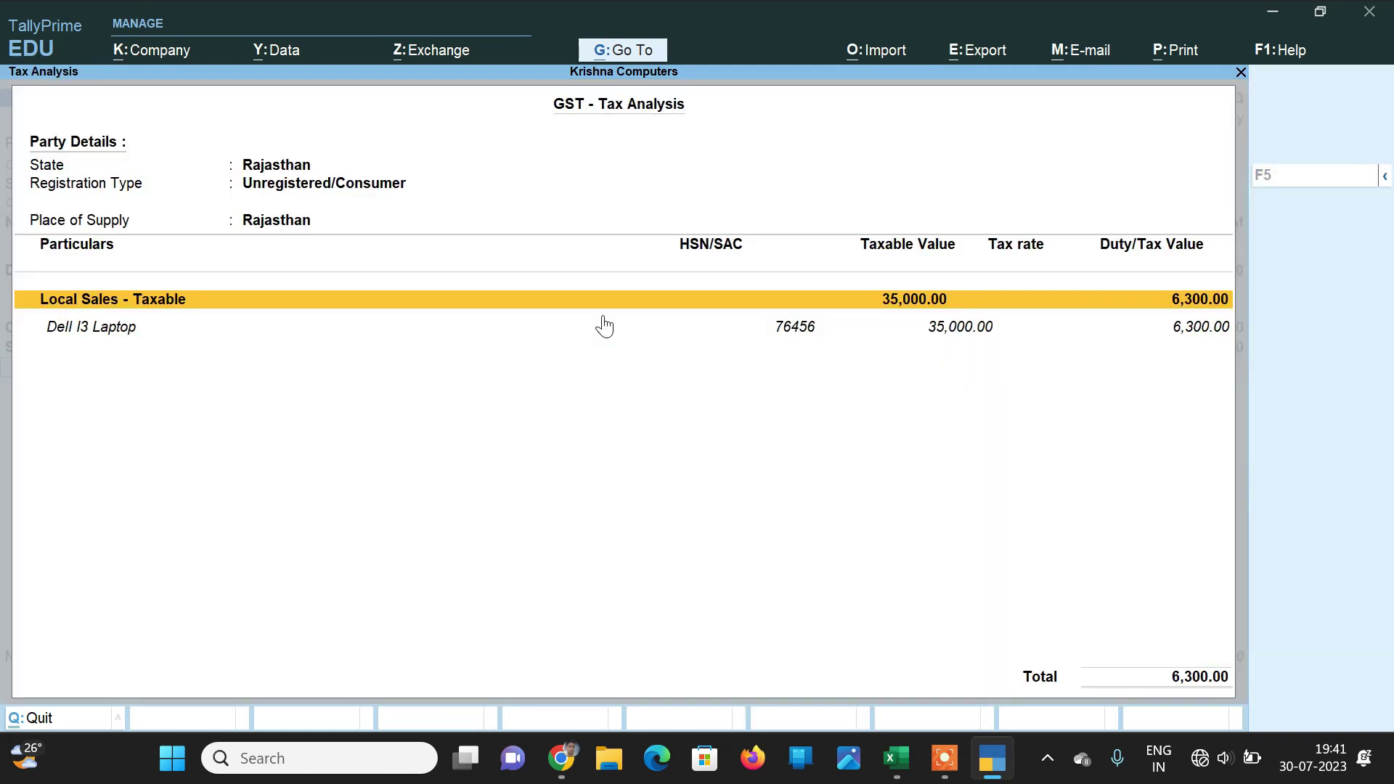
key(Escape)
key(Return)
key(Return)
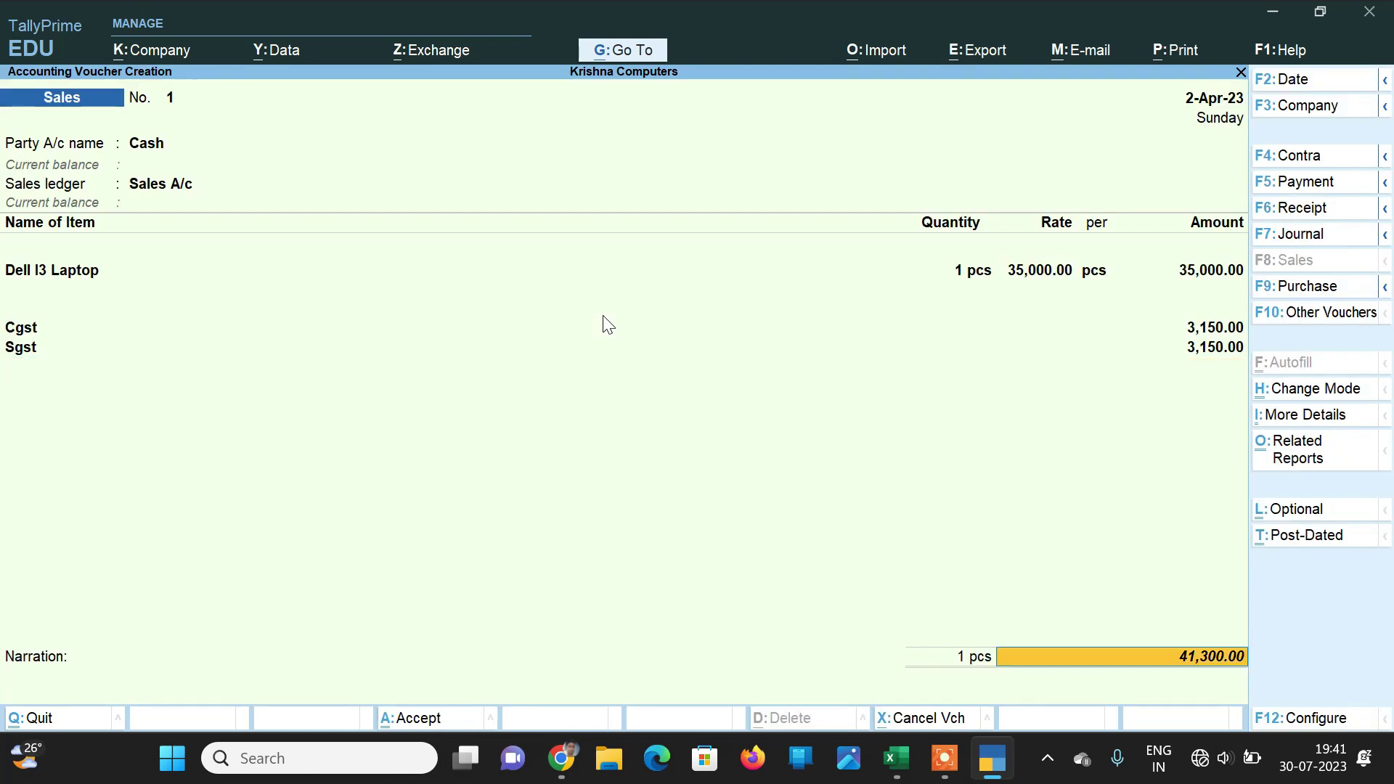
key(Return)
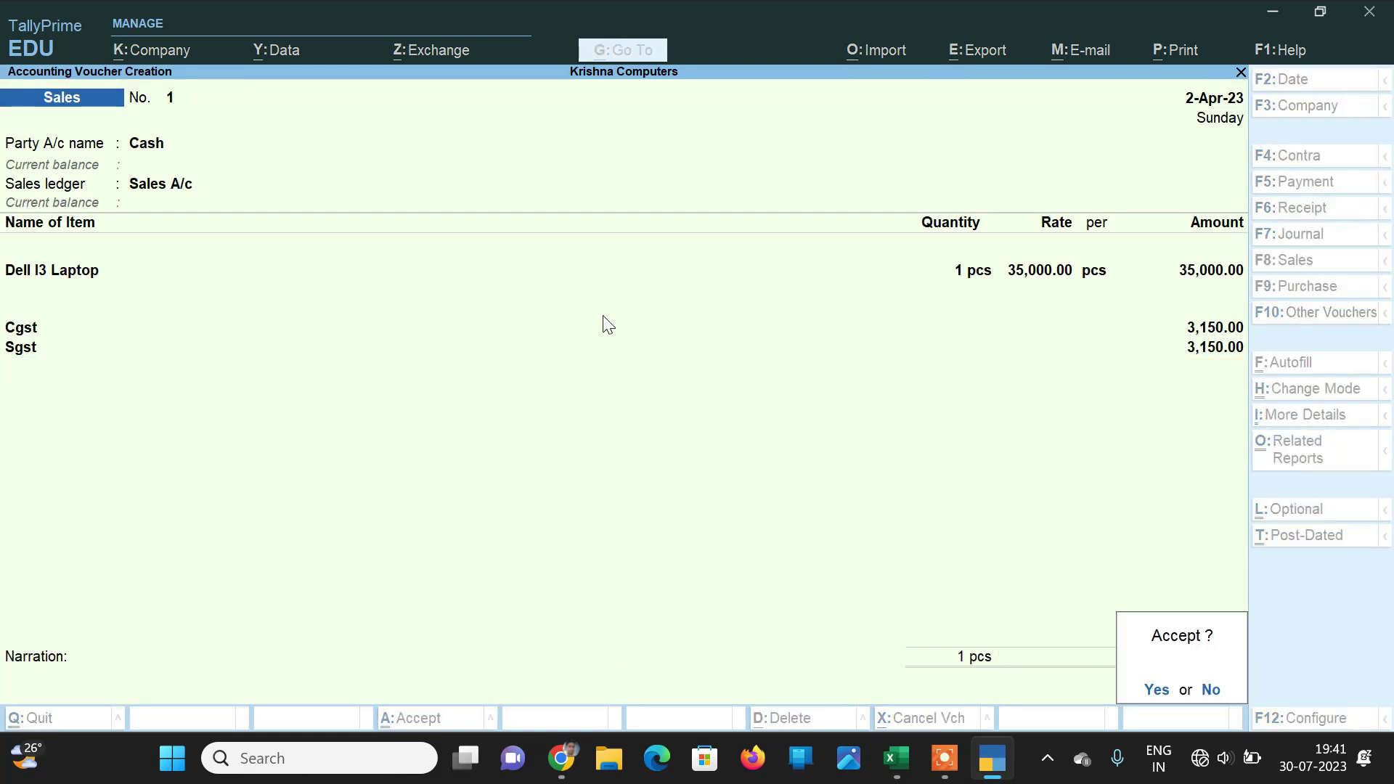
key(Return)
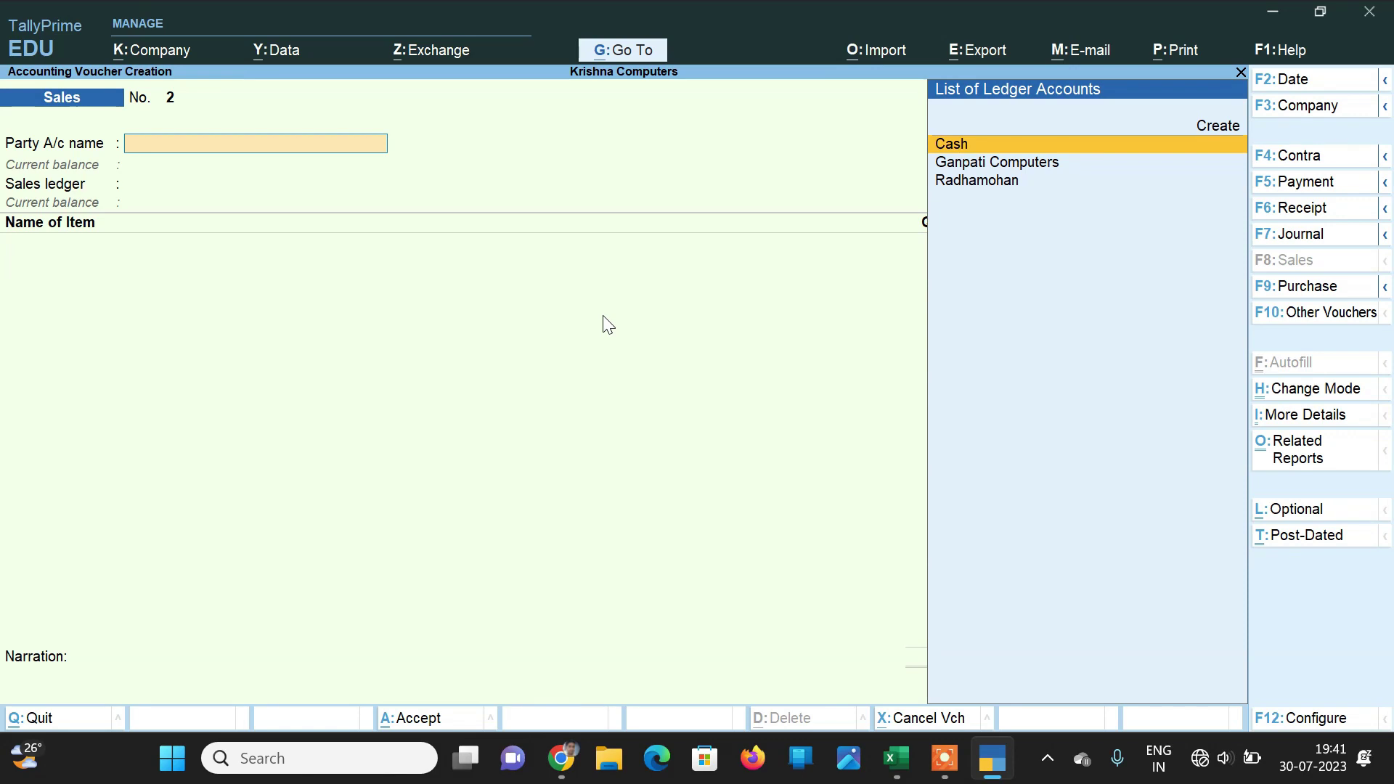
Step: Leave the blank voucher and open GST Reports under Display More Reports
key(Escape)
key(Return)
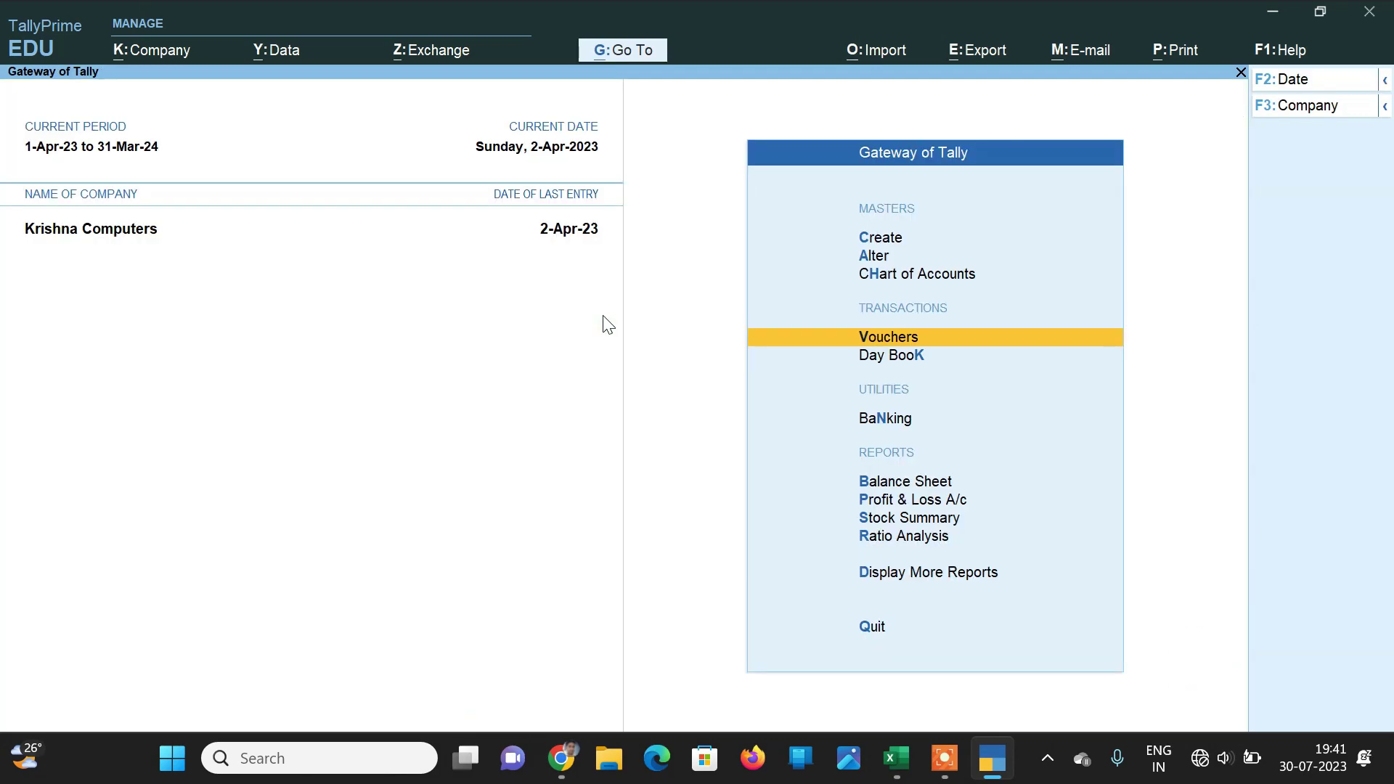
key(Down)
key(Down)
key(Down)
key(Down)
key(Down)
key(Down)
key(Down)
key(Return)
key(Down)
key(Up)
key(Return)
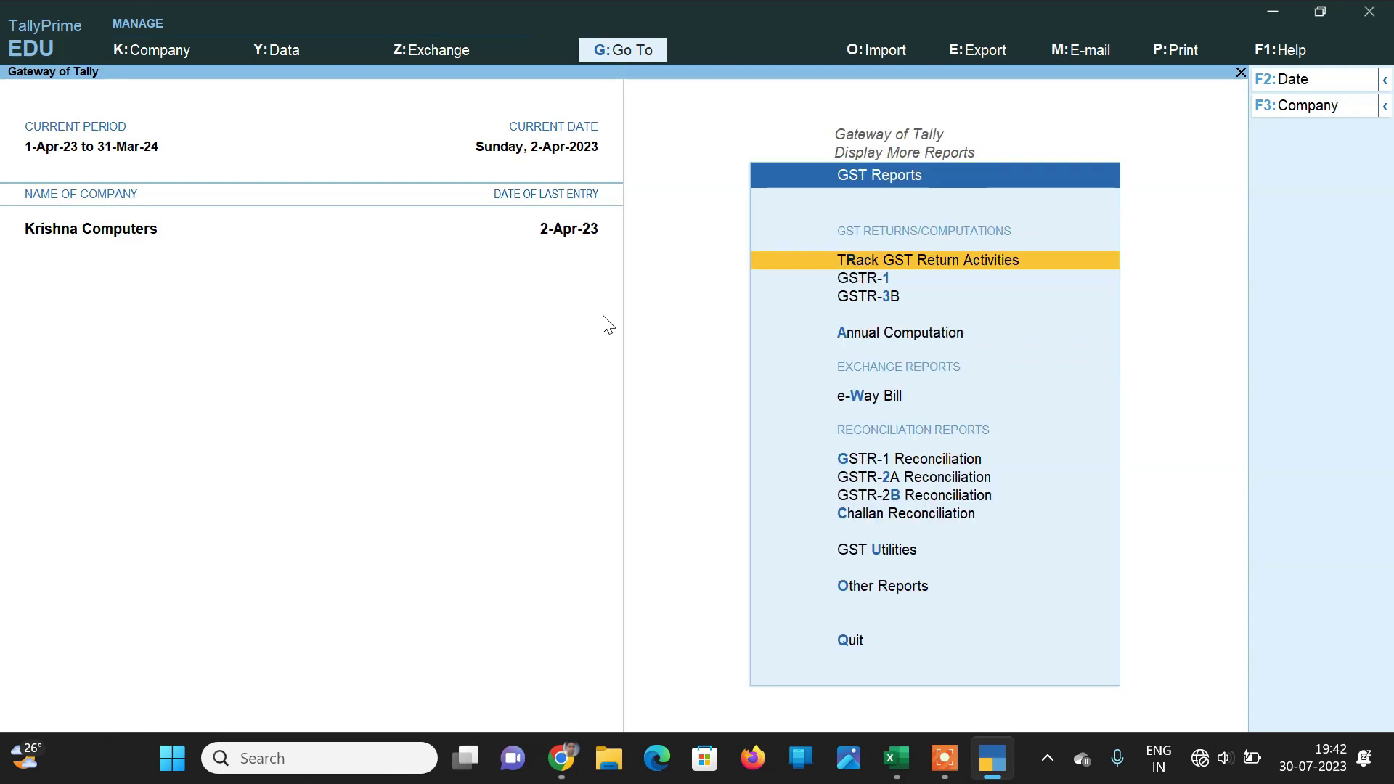
Step: Review GSTR-1's B2C (Small) invoice: 35,000 taxable with 3,150 CGST and SGST
key(Down)
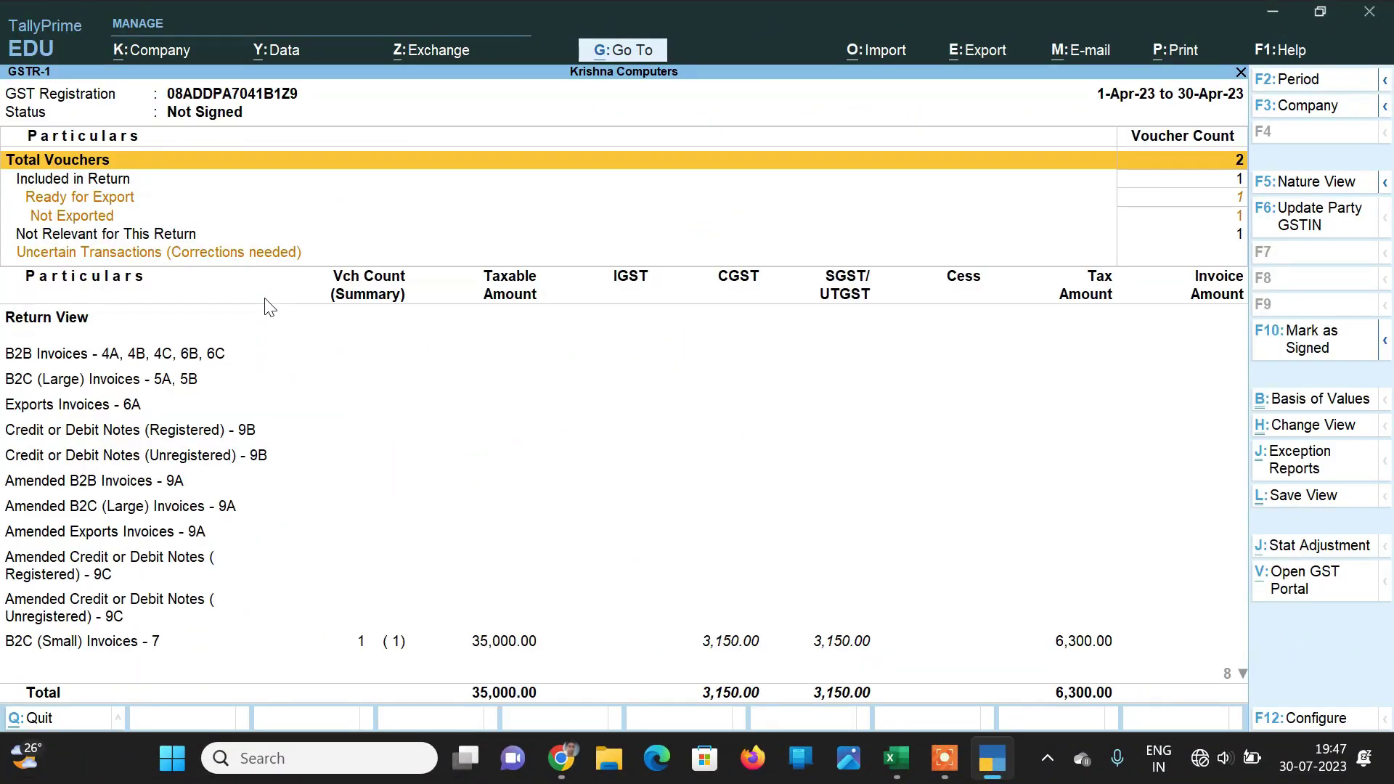
key(Down)
key(Down)
key(Down)
key(Down)
key(Down)
key(Down)
key(Down)
key(Down)
key(Down)
key(Down)
key(Down)
key(Down)
key(Down)
key(Down)
key(Down)
key(Down)
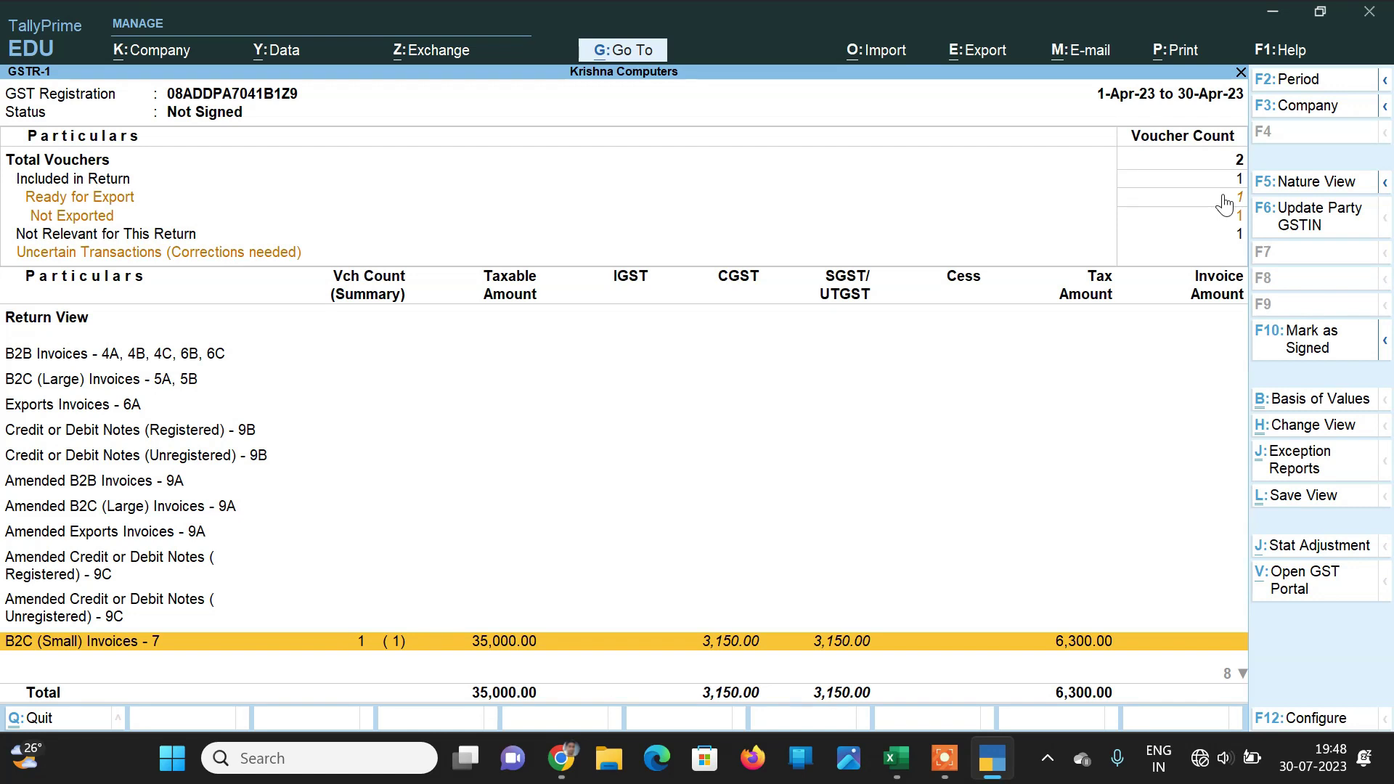
key(Escape)
Step: Review GSTR-3B's 6,300 output tax against 10,800 input credit, then return to Gateway
key(Down)
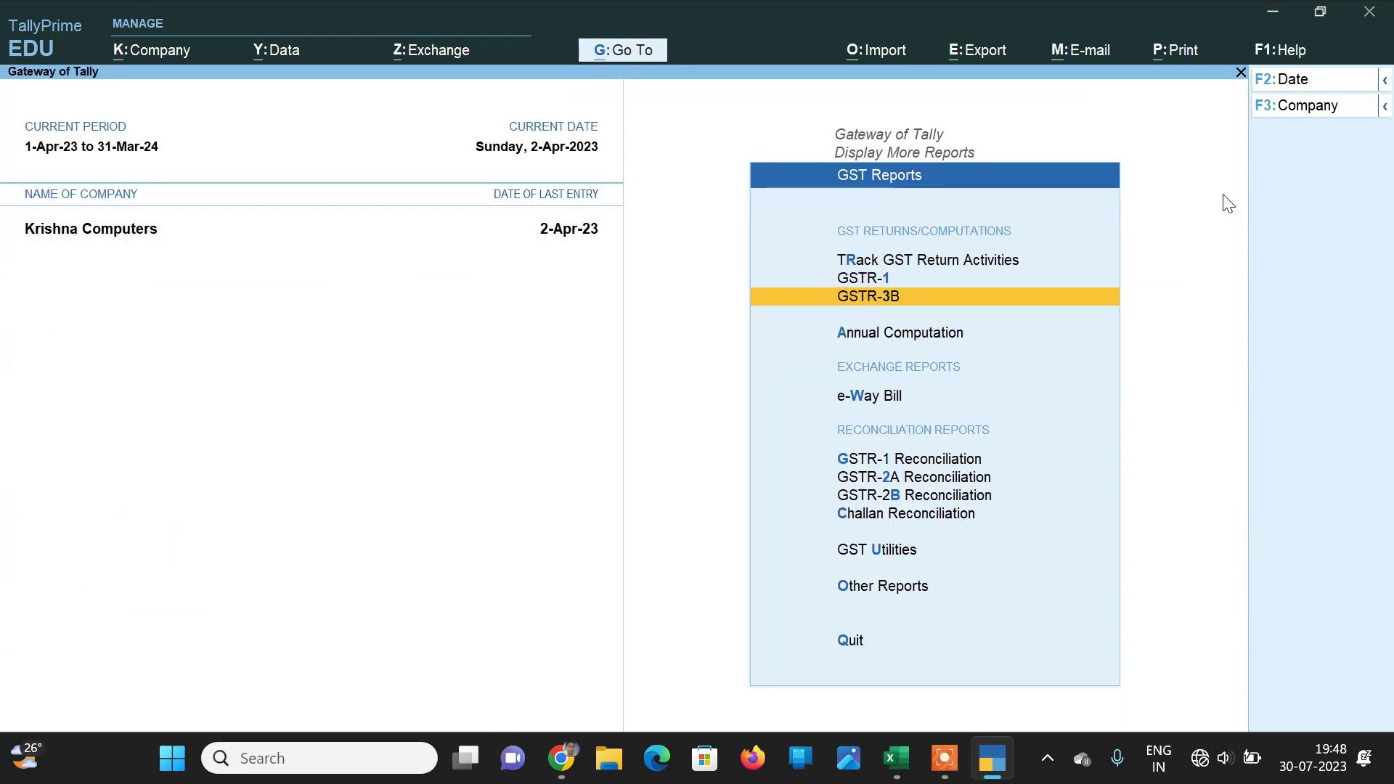
key(Return)
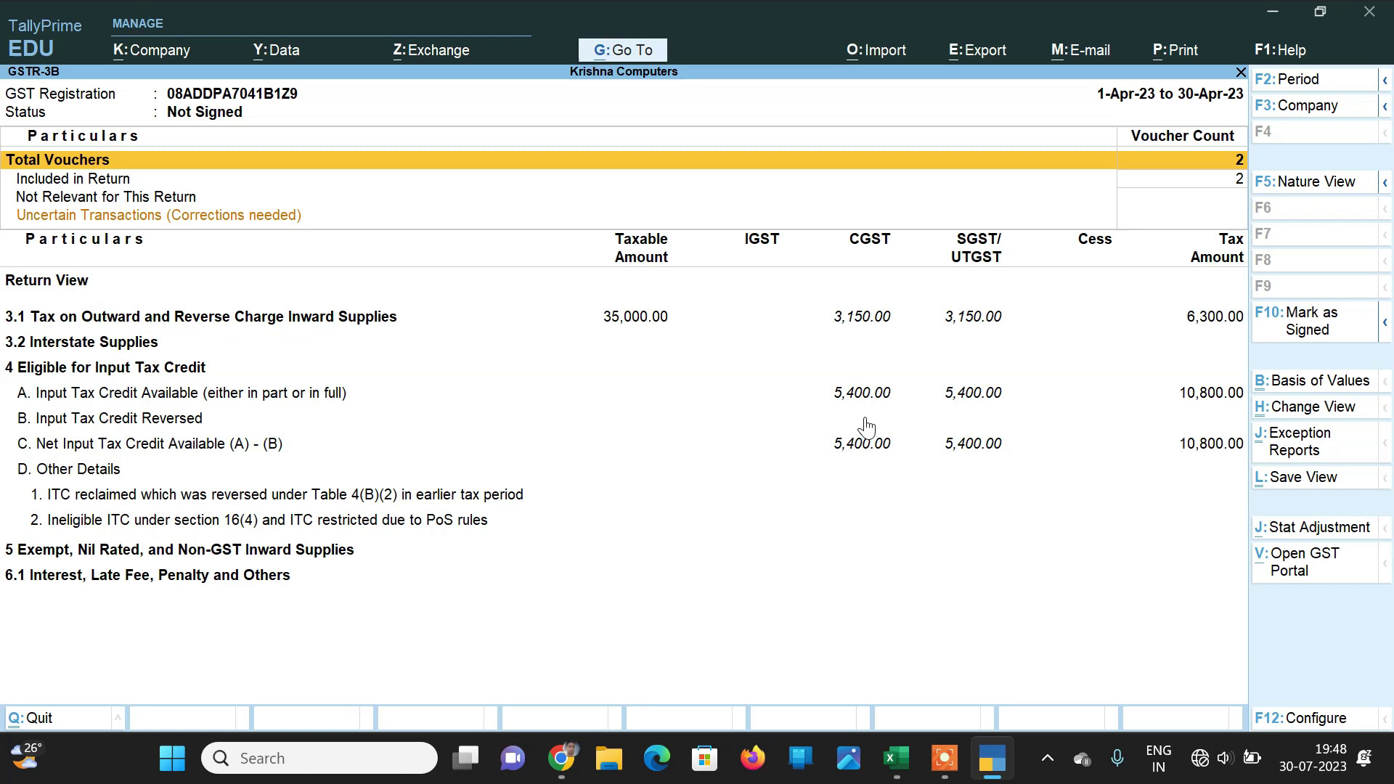
key(Escape)
key(Escape)
key(Escape)
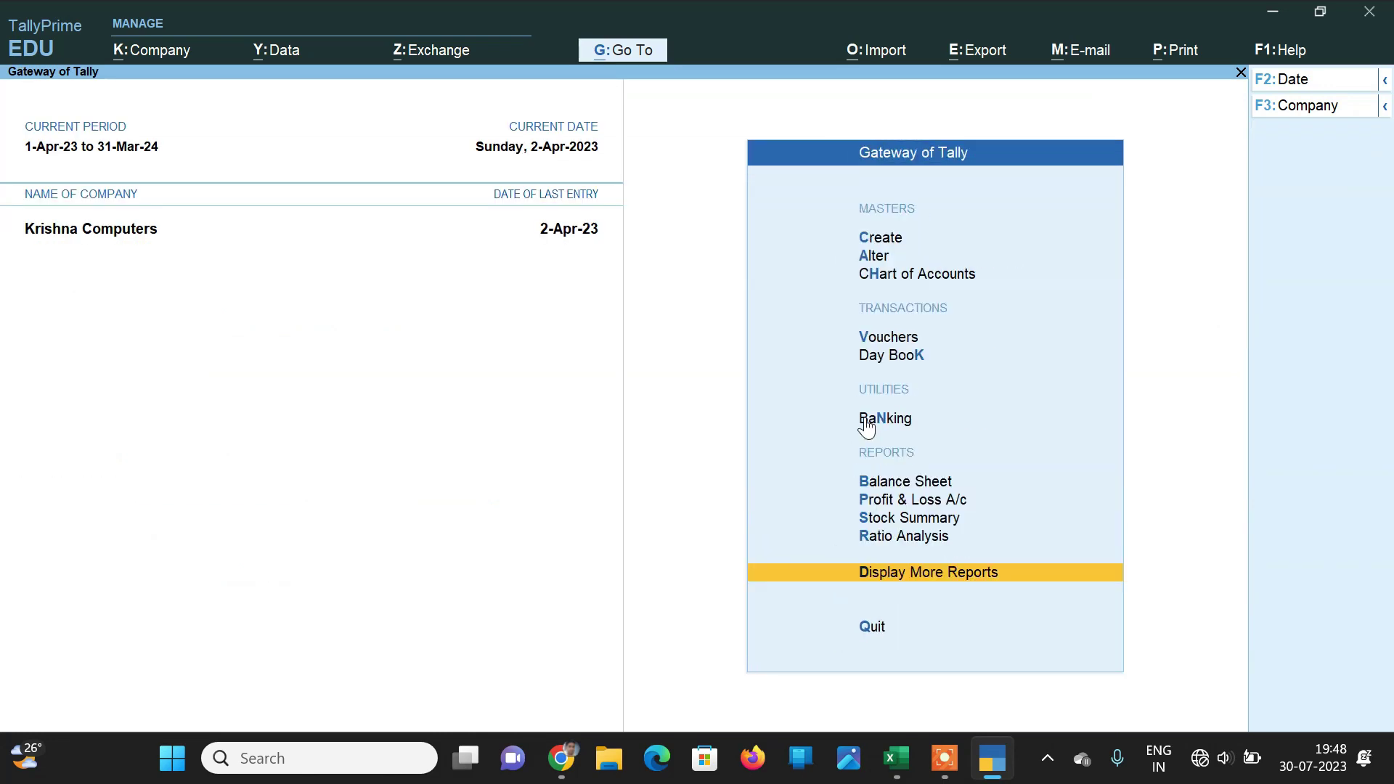
key(Up)
key(Up)
key(Up)
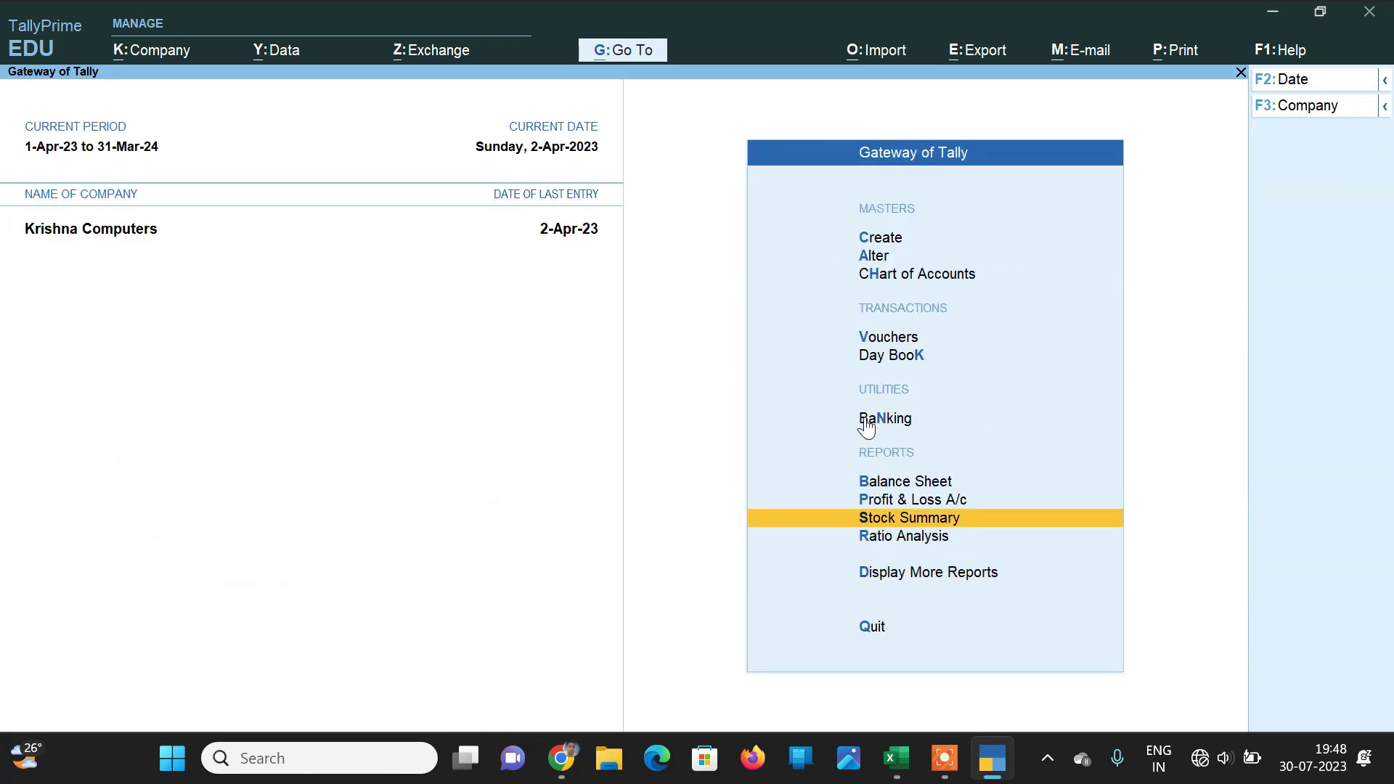
key(Return)
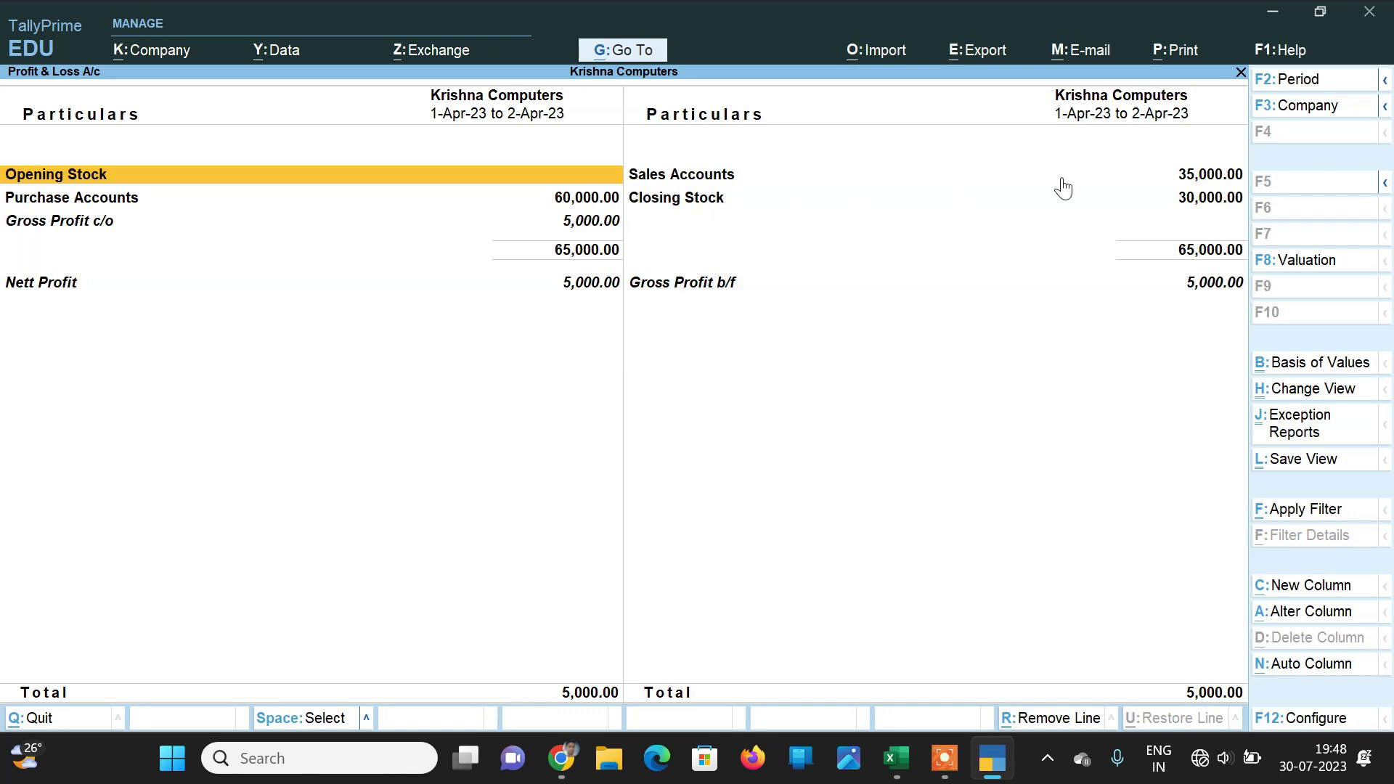
click(1203, 178)
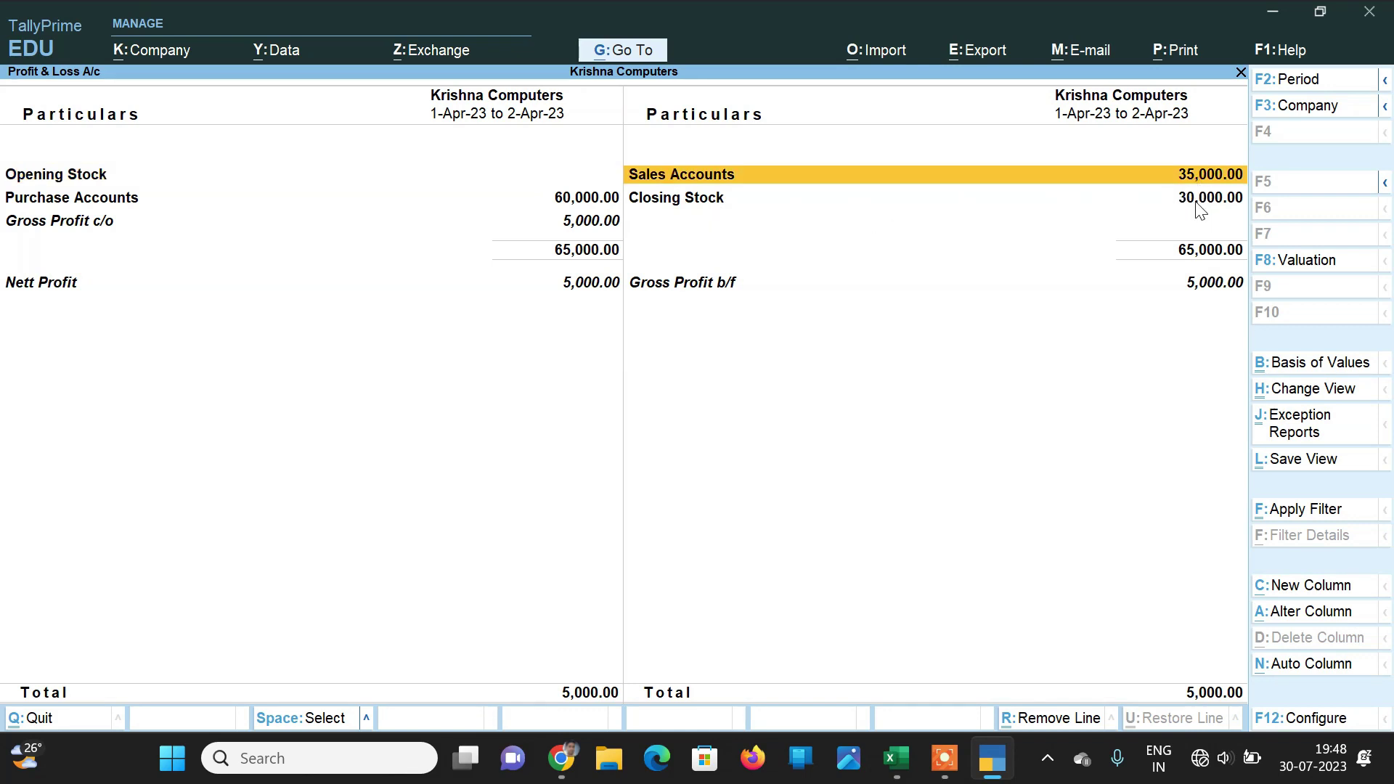
click(1197, 209)
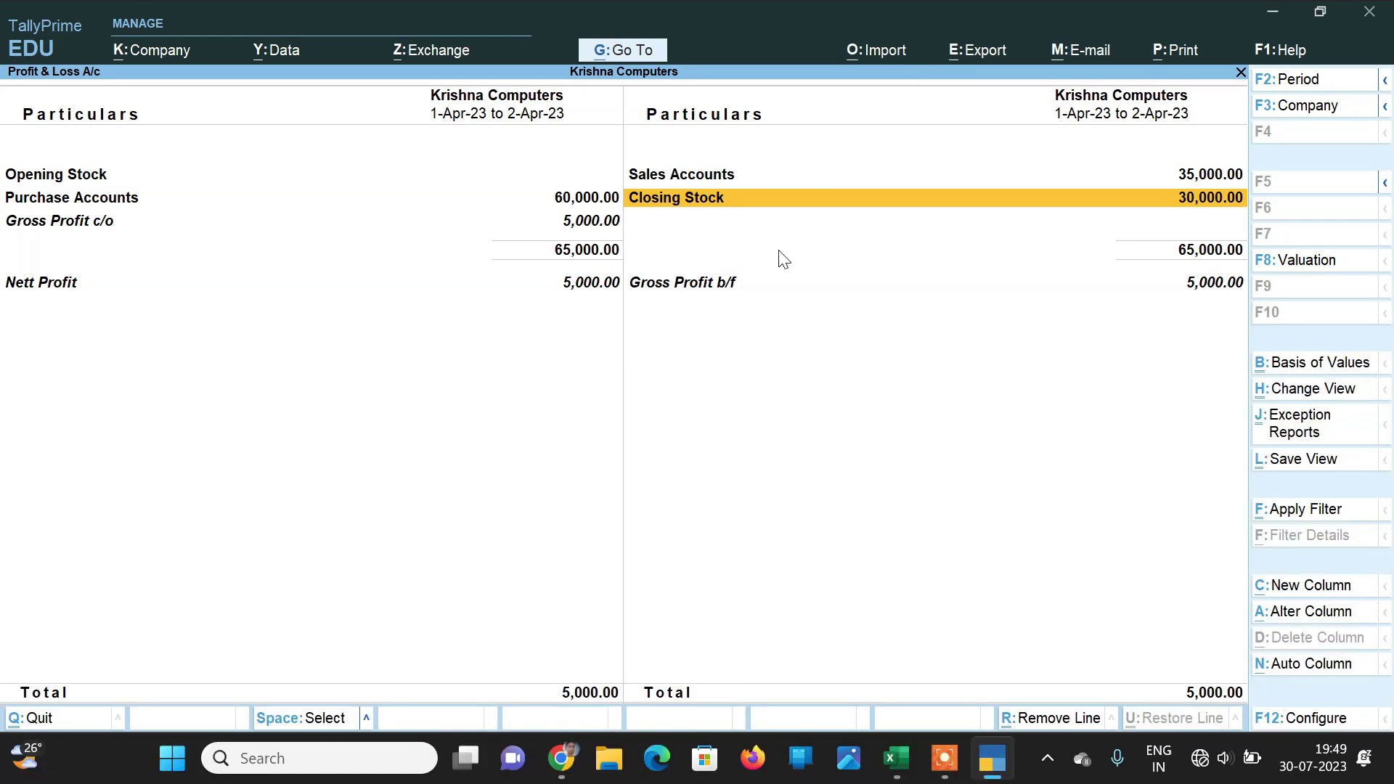
key(Escape)
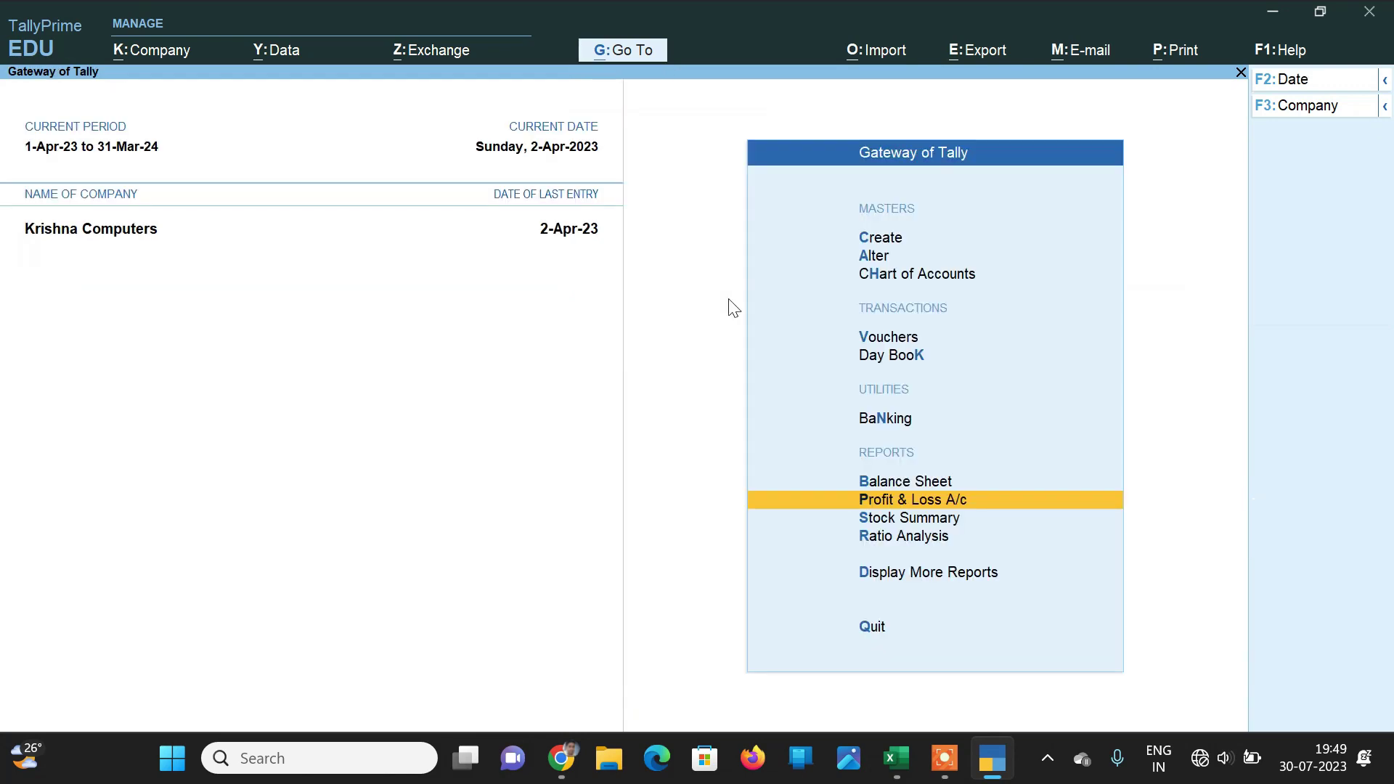